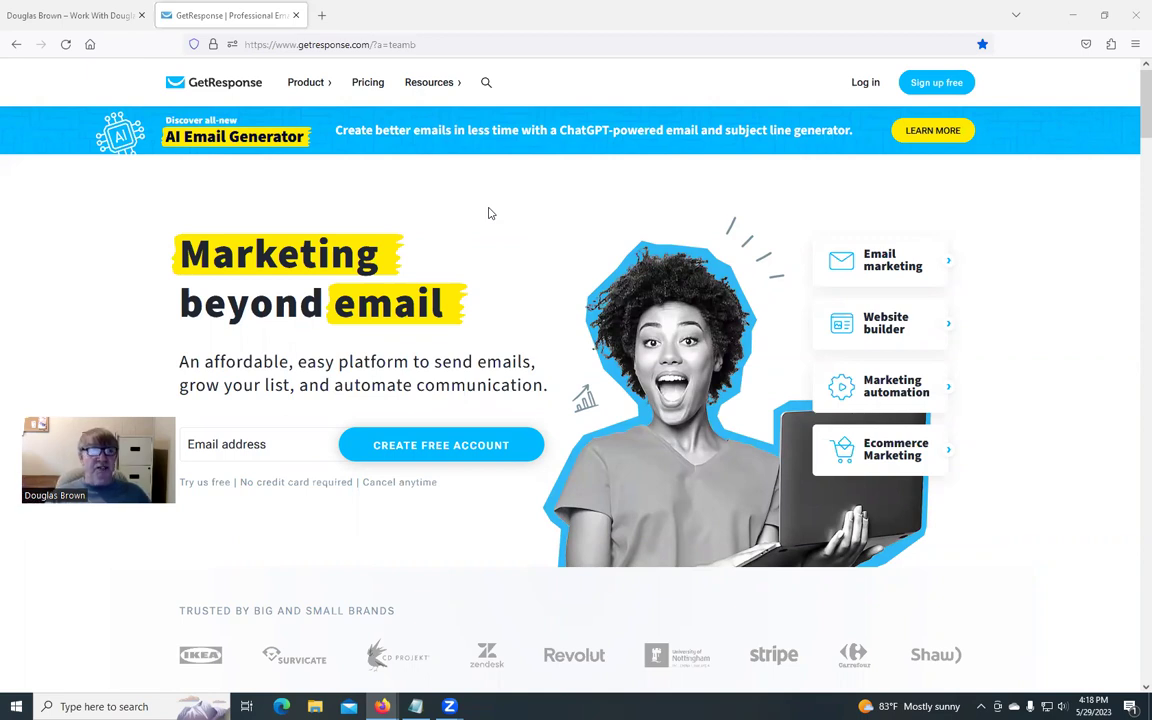
Step: Open Facebook in a new tab and scroll your profile to the money post with the livegood link
left_click(69, 15)
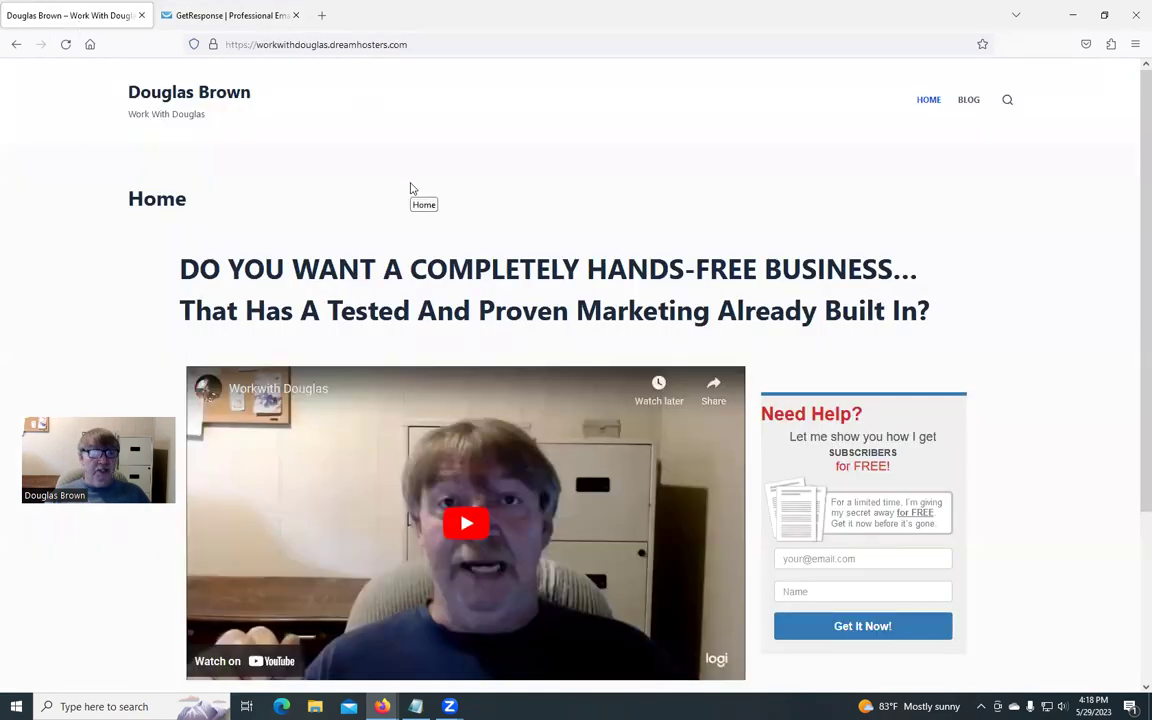
key("ctrl+t")
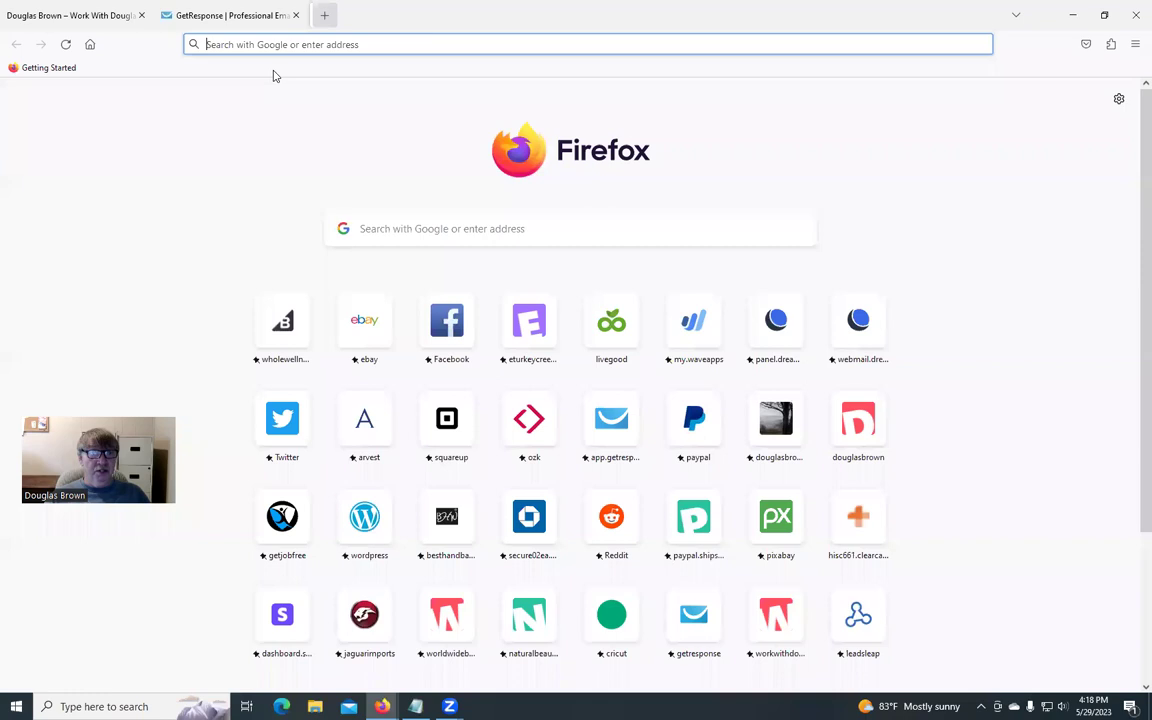
left_click(447, 326)
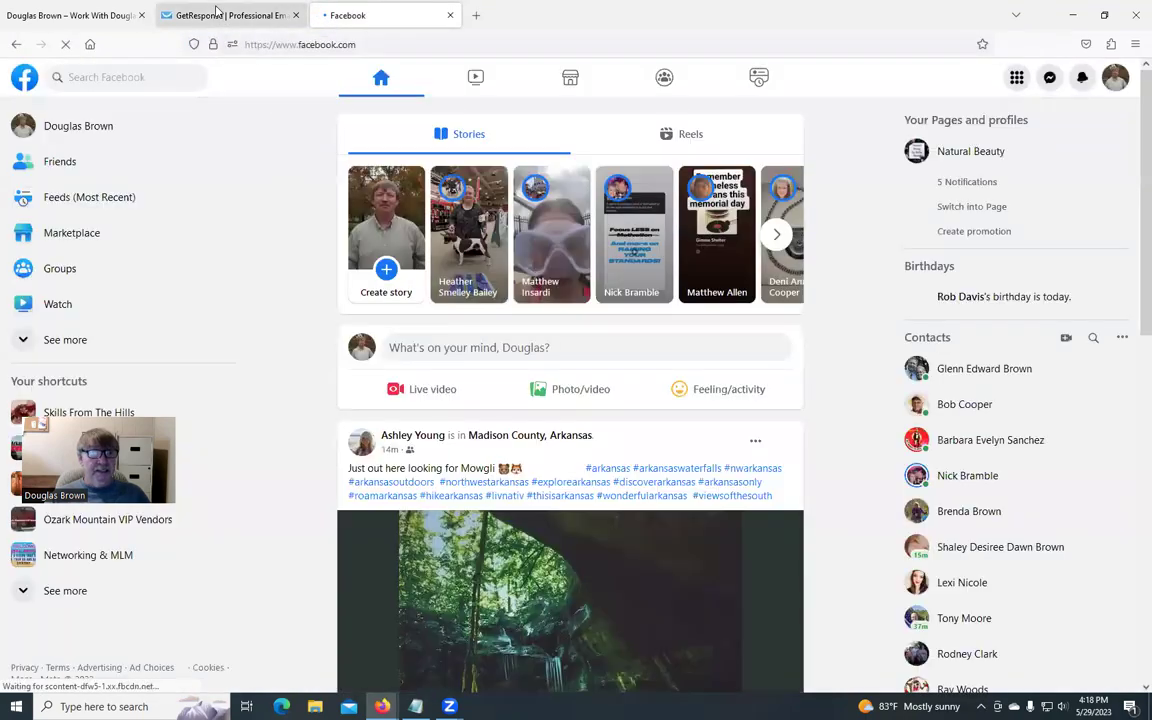
left_click(218, 14)
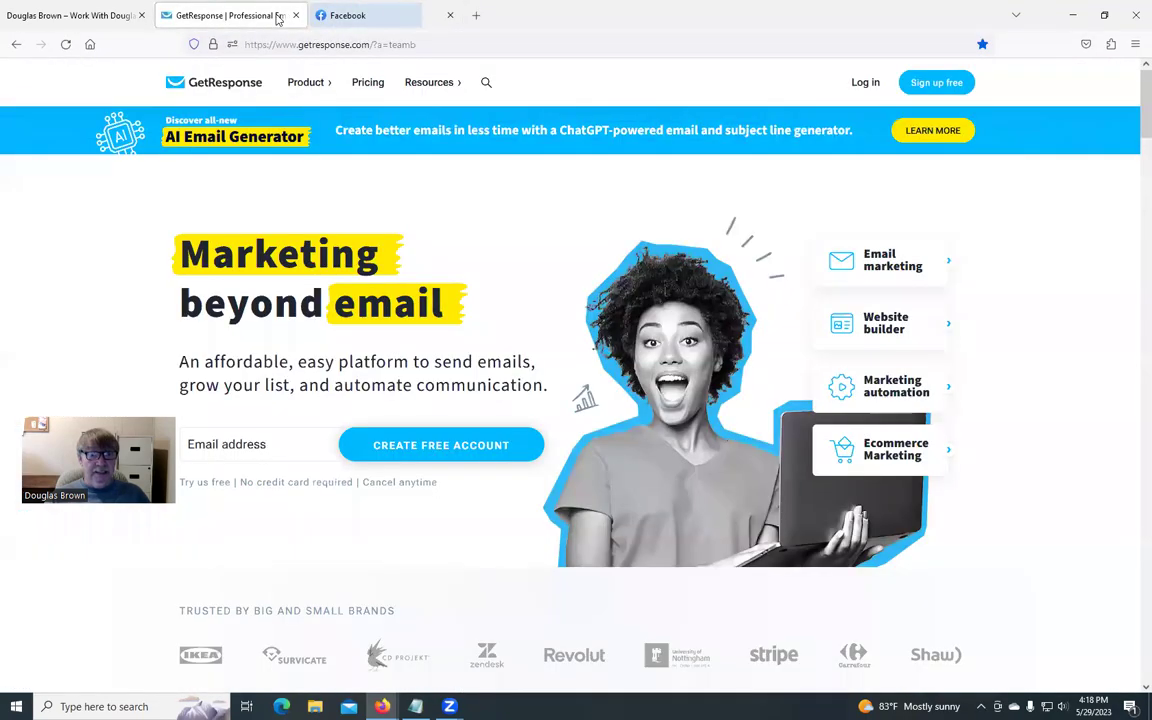
left_click(347, 15)
left_click(88, 124)
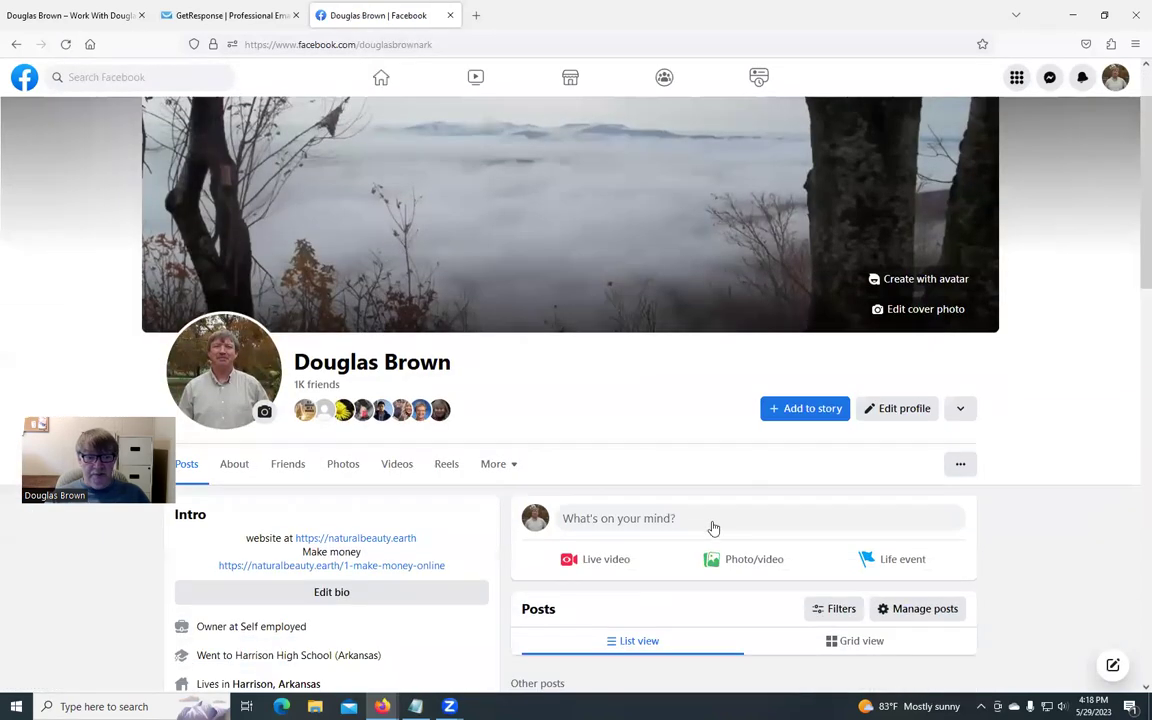
scroll(713, 527, "down", 10)
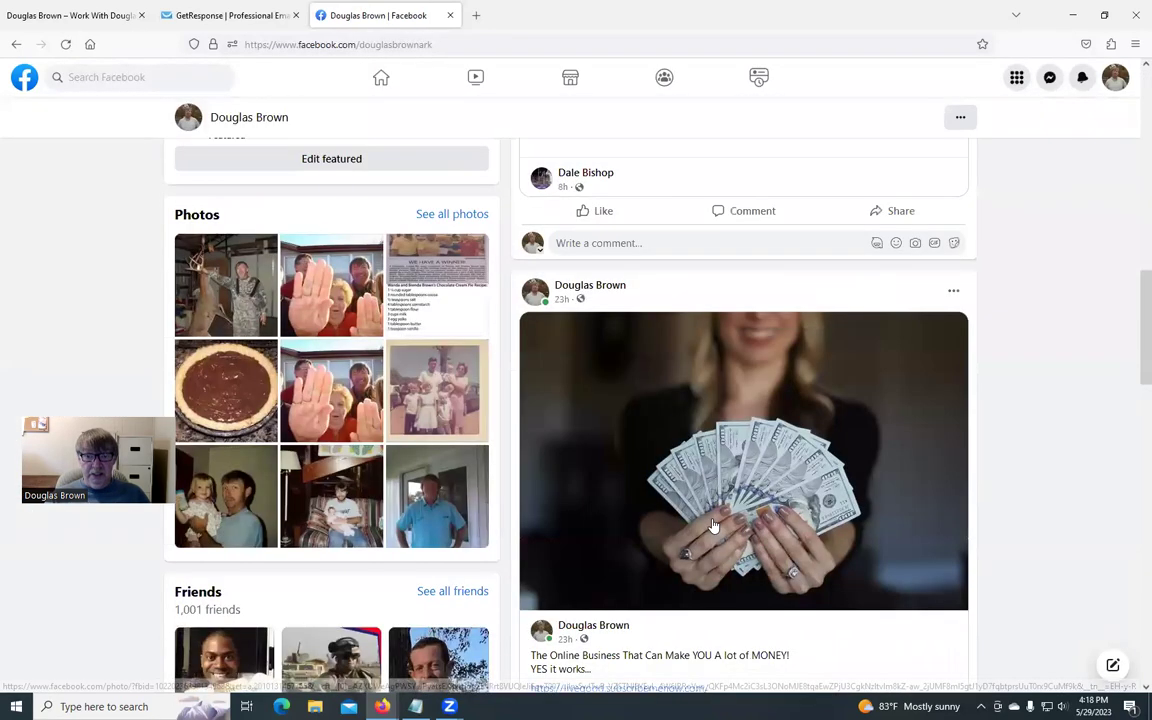
scroll(713, 527, "down", 3)
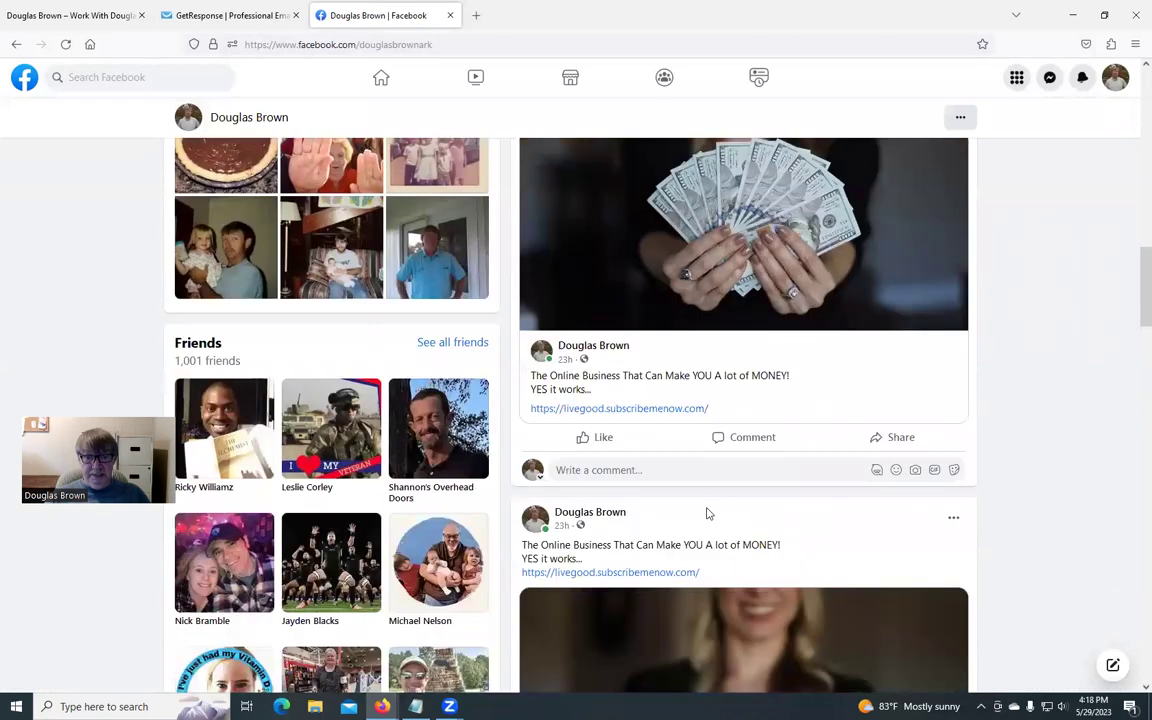
Step: Log into GetResponse with the saved credentials and view the livegood opportunity dashboard widgets
left_click(217, 18)
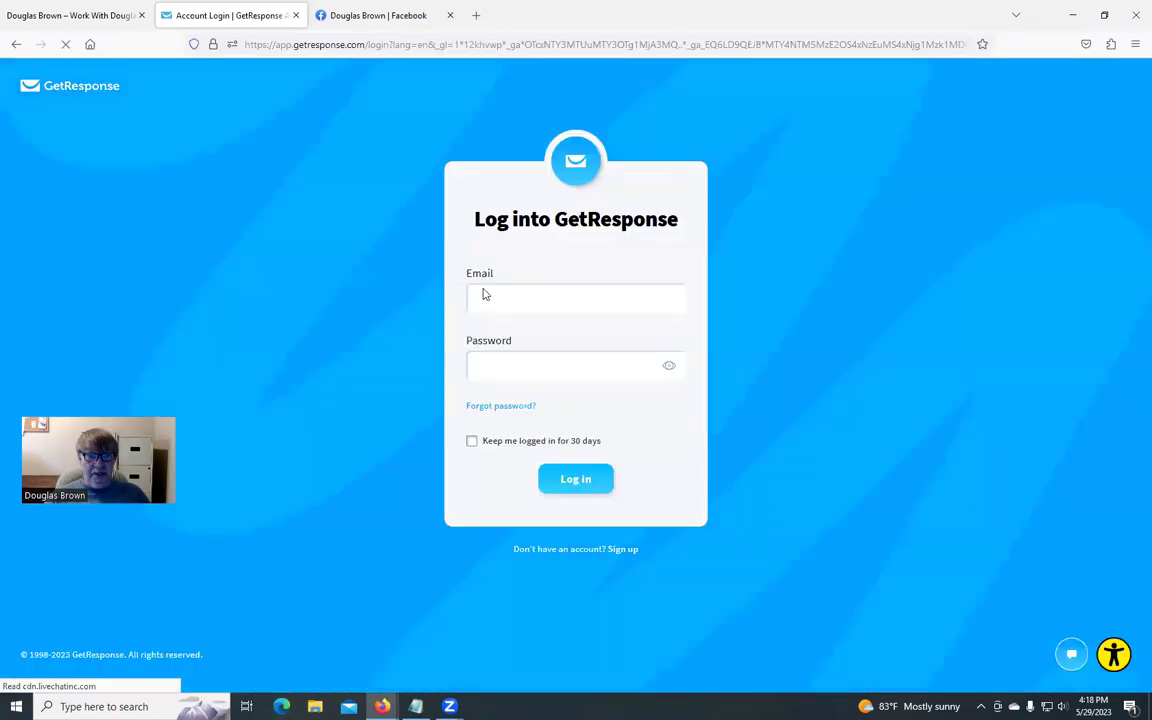
left_click(488, 297)
left_click(488, 319)
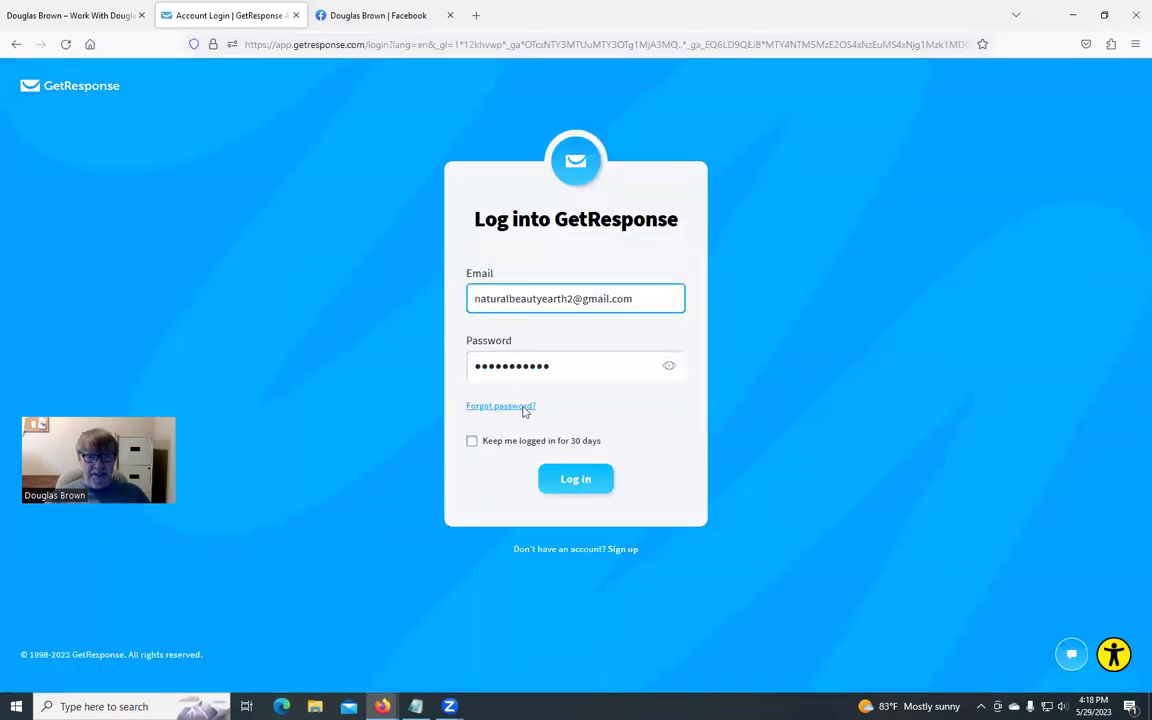
left_click(567, 482)
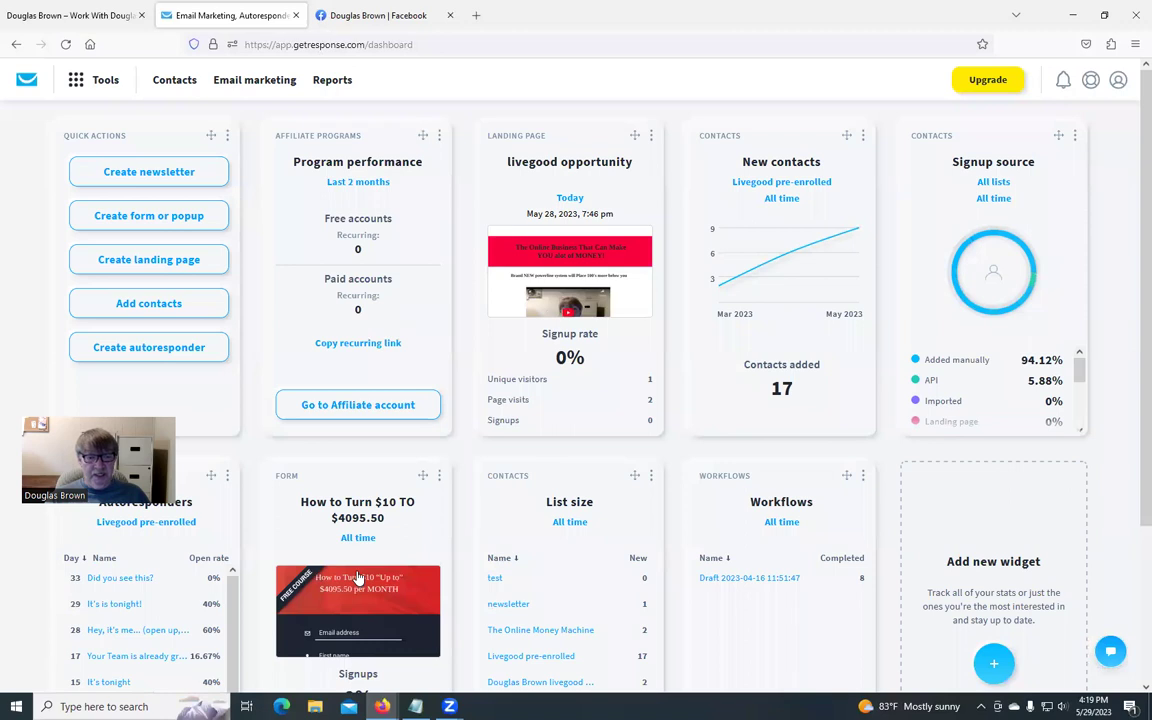
scroll(357, 578, "down", 1)
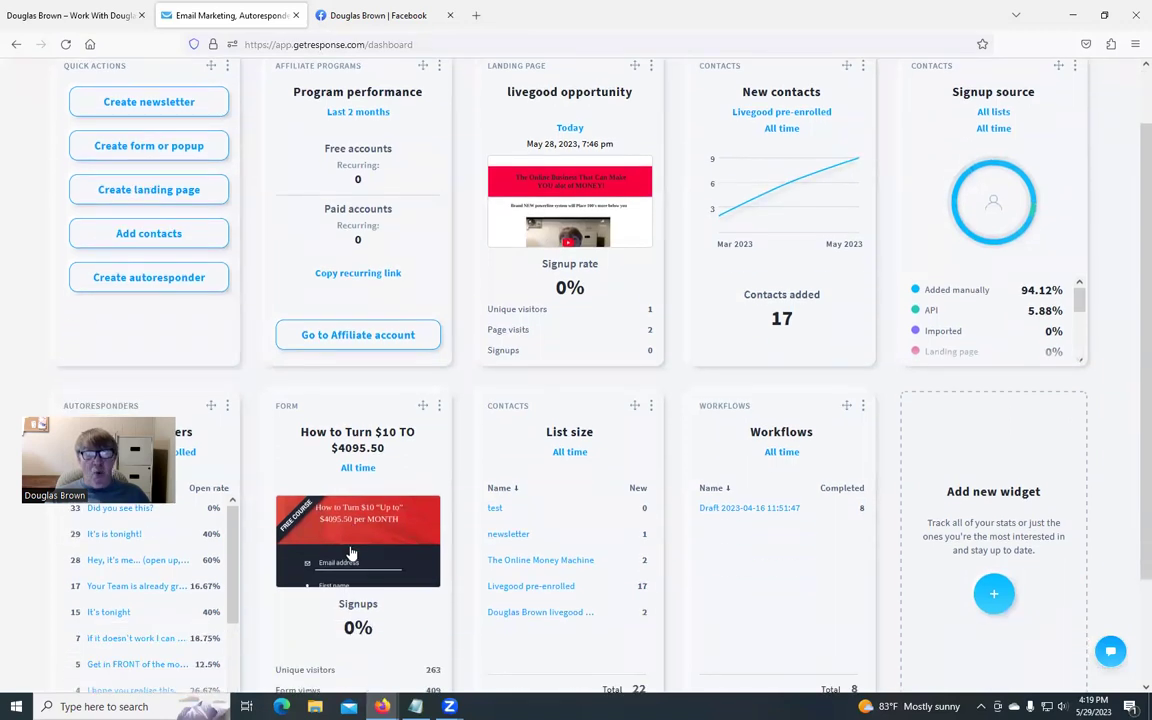
scroll(351, 553, "up", 1)
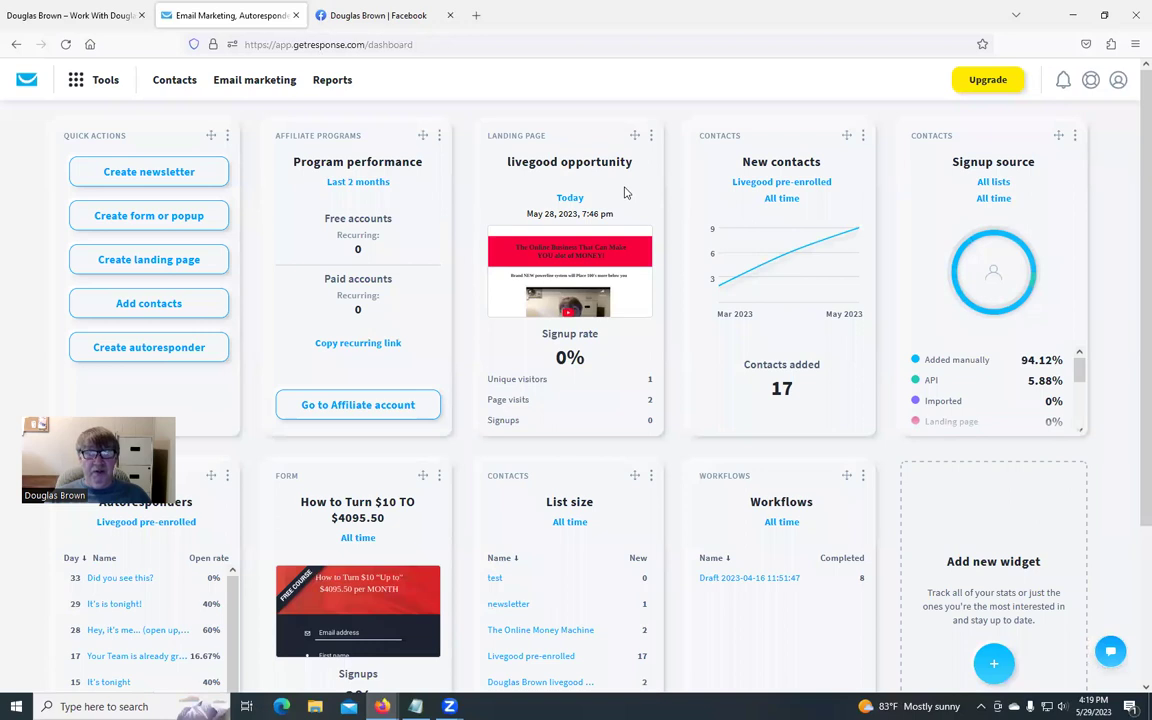
Step: Log into the WordPress admin through the site footer's Meta > Log in link
left_click(70, 17)
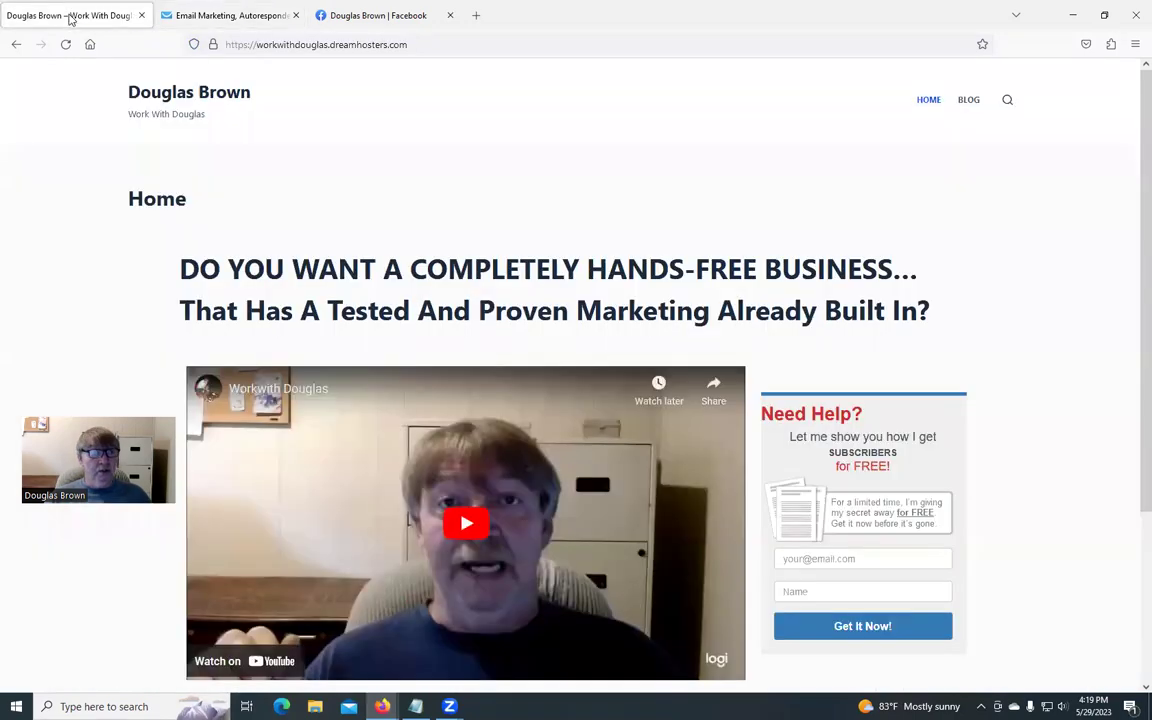
scroll(666, 274, "down", 1)
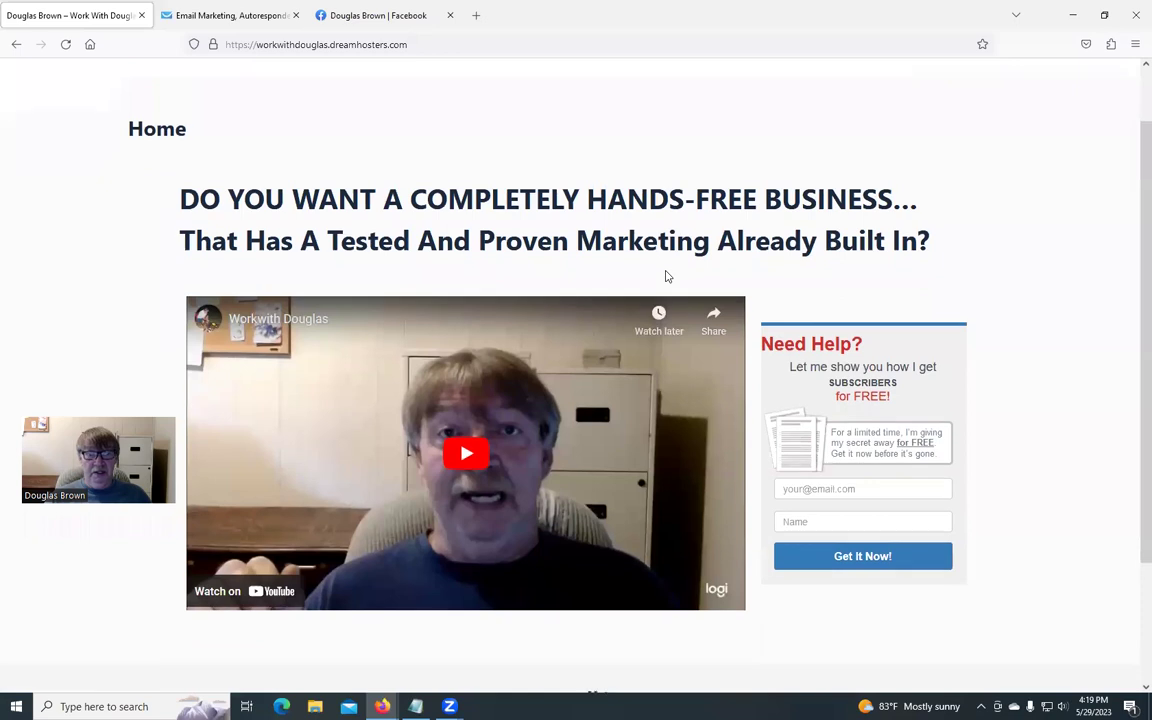
scroll(595, 225, "down", 2)
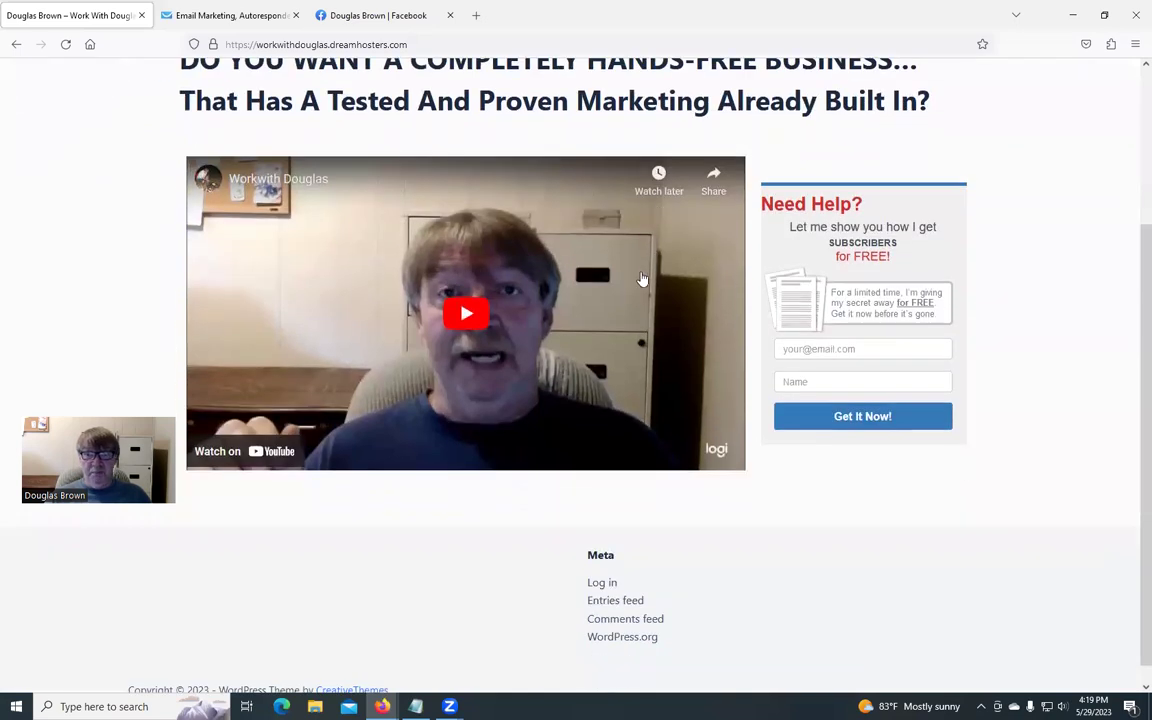
scroll(563, 388, "down", 1)
scroll(425, 605, "up", 3)
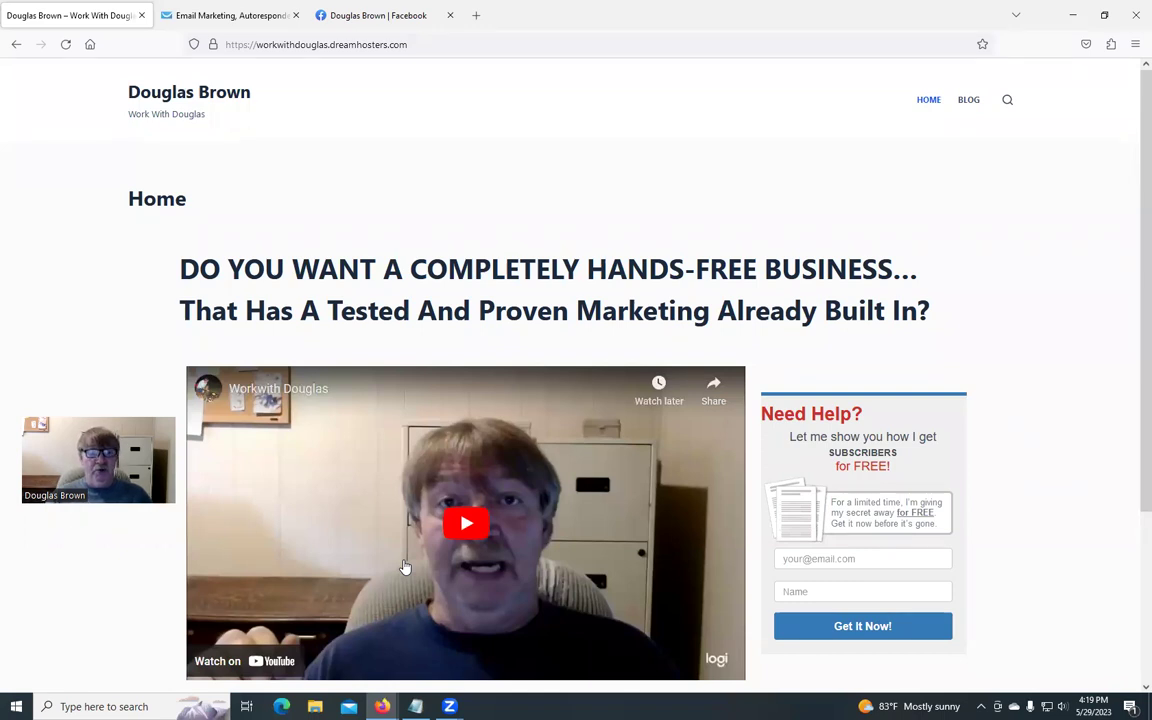
scroll(478, 530, "down", 3)
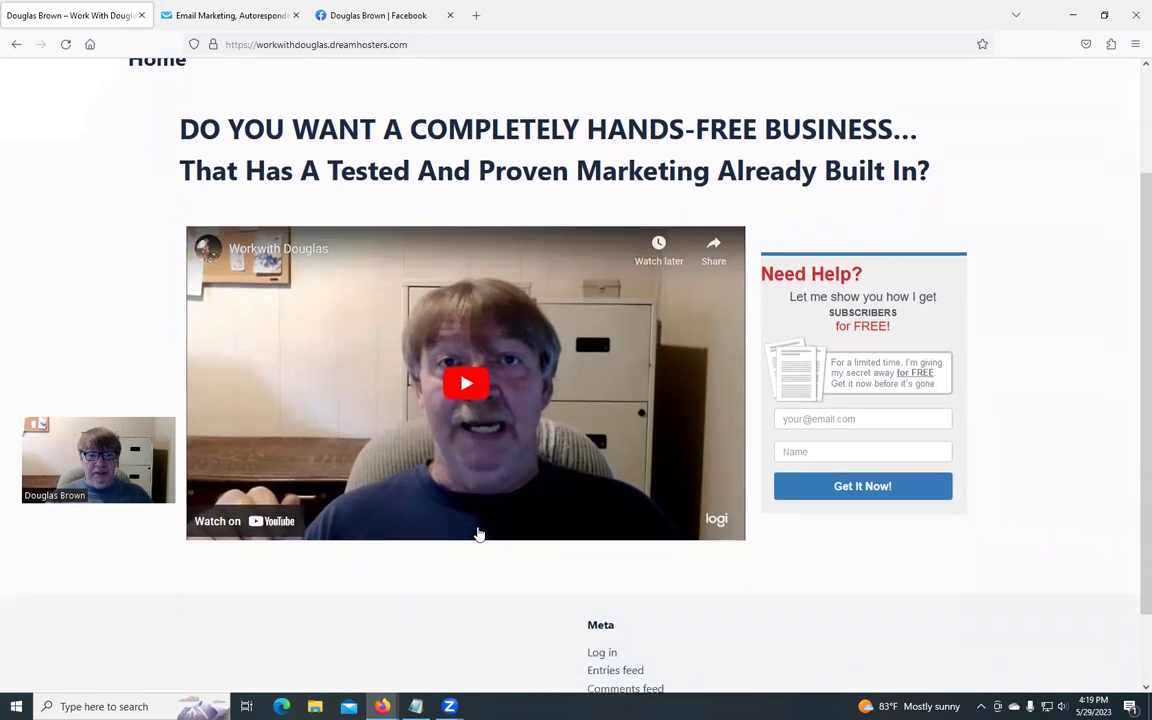
left_click(601, 562)
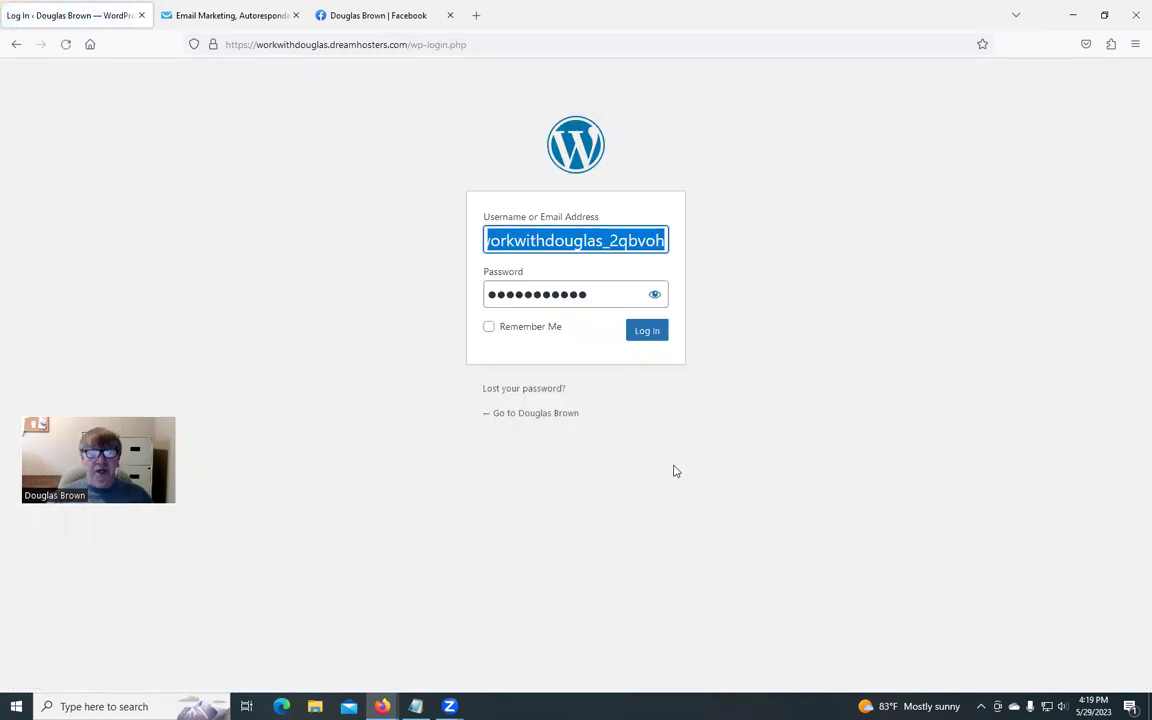
left_click(648, 336)
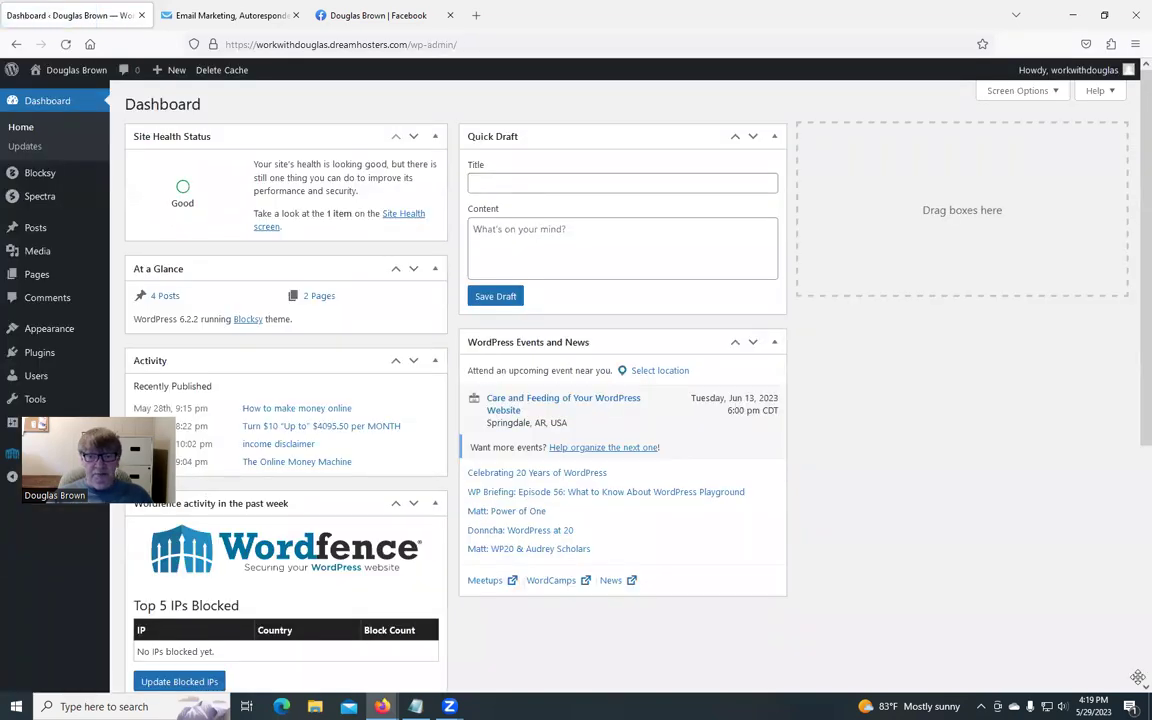
Step: Review the Installed Plugins list and the Wordfence dashboard, then return to Plugins
left_click(34, 350)
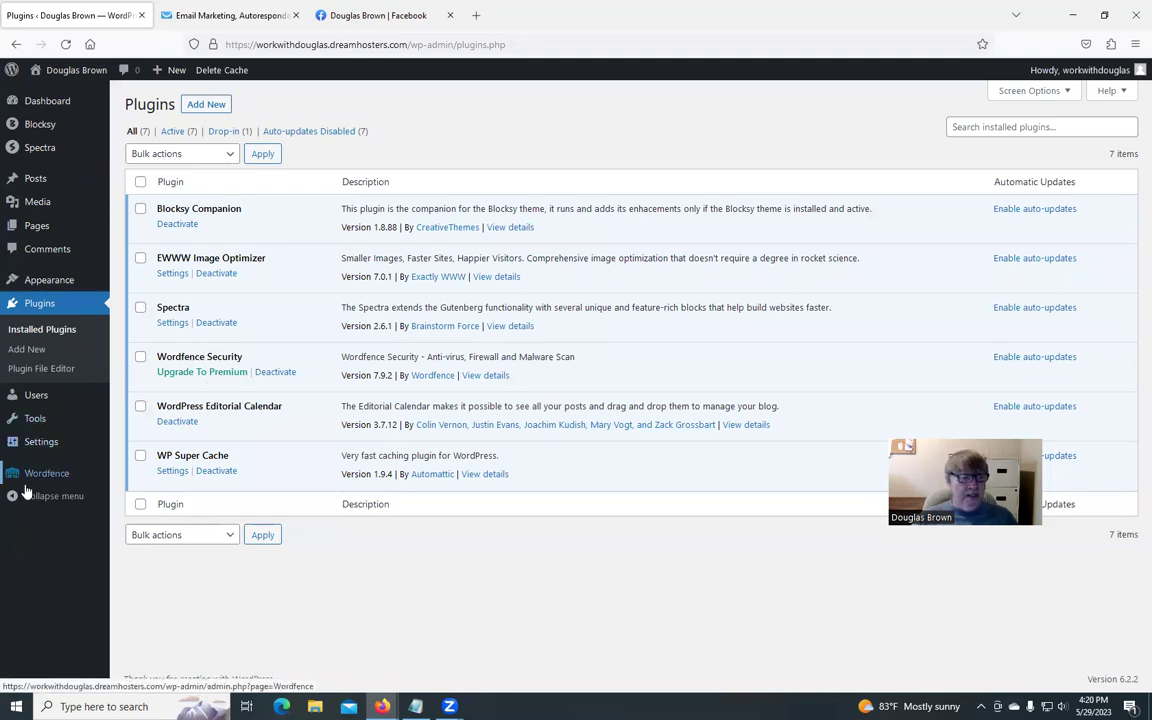
mouse_move(46, 473)
left_click(145, 480)
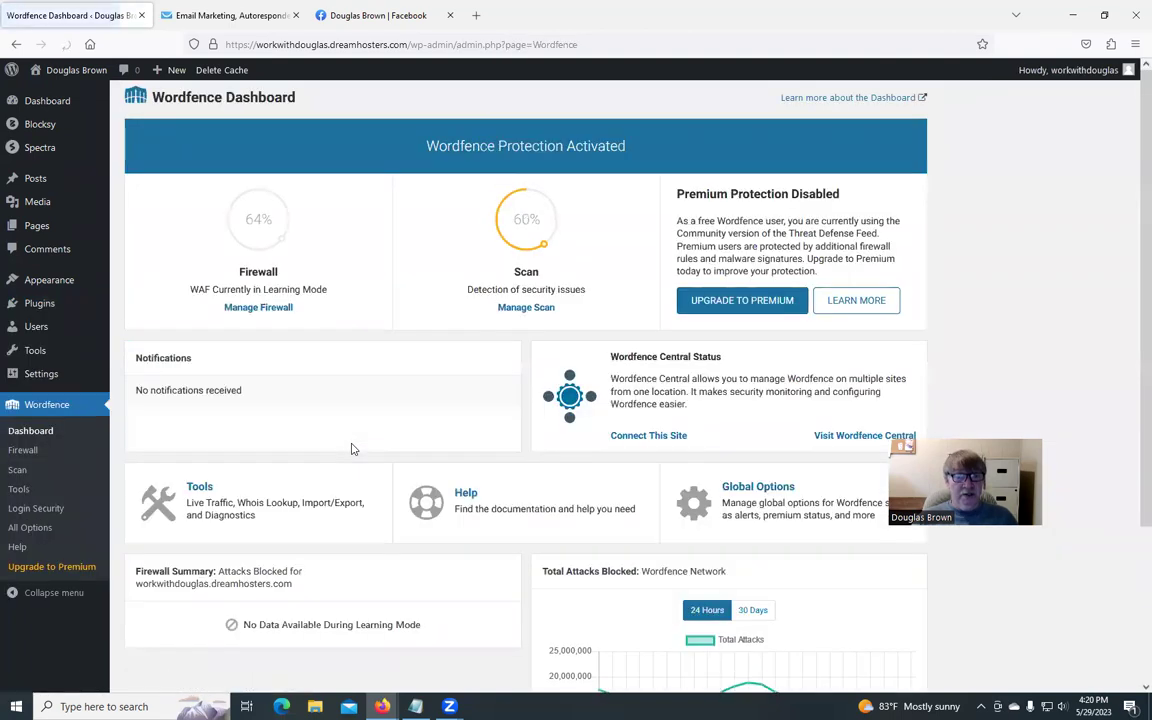
scroll(351, 449, "down", 1)
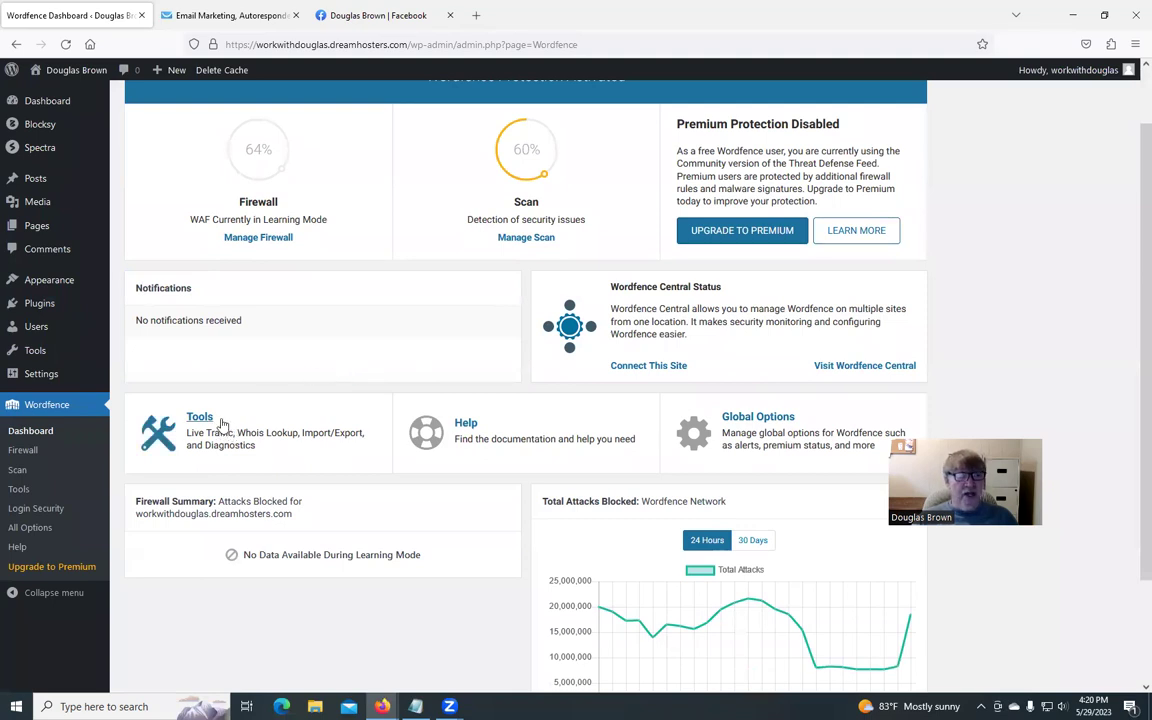
left_click(37, 305)
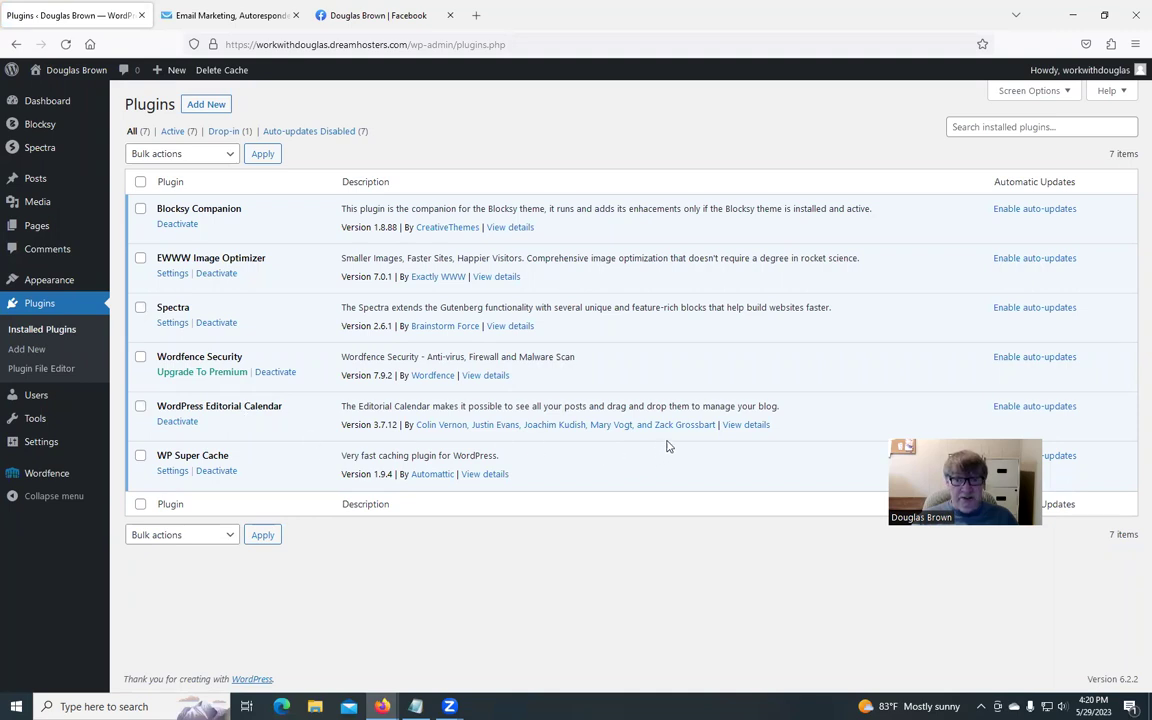
Step: Deactivate and delete the WordPress Editorial Calendar plugin, then go to All Posts
left_click(741, 428)
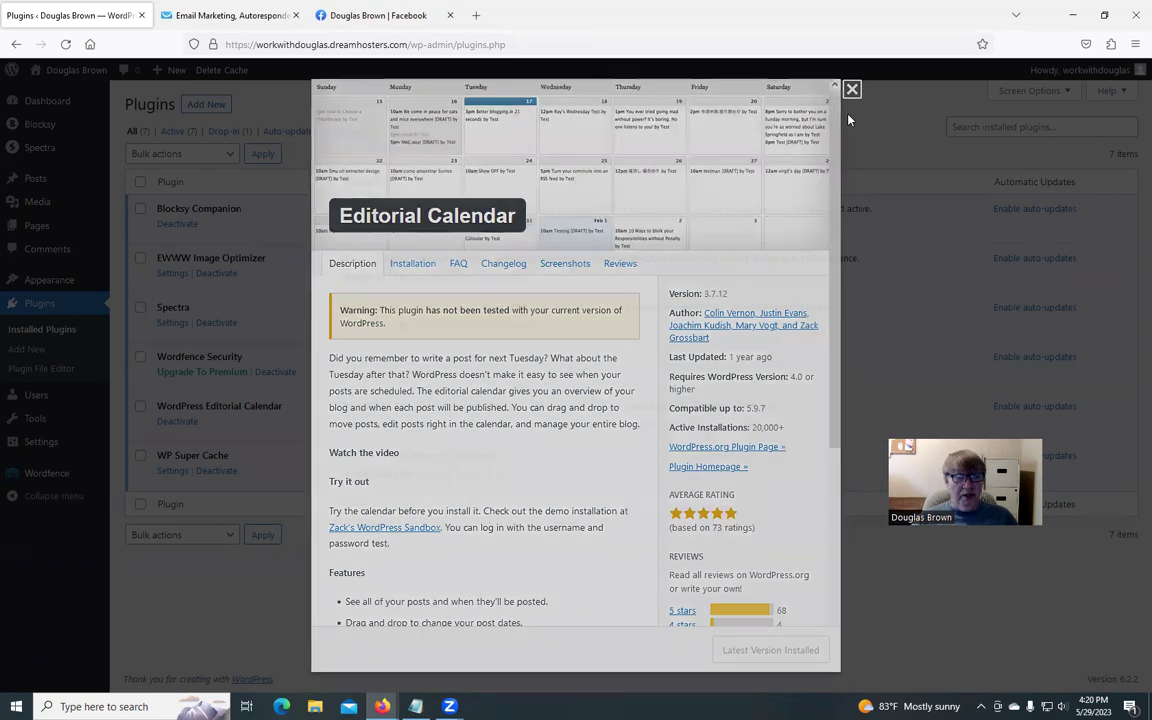
left_click(852, 89)
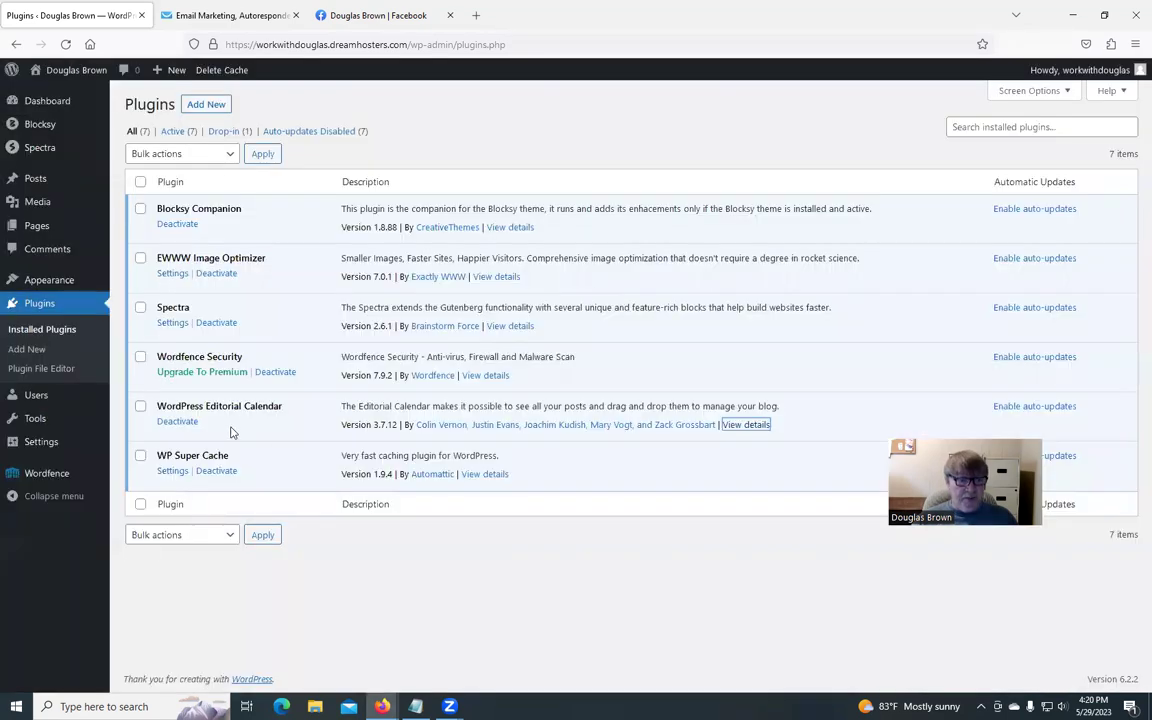
left_click(176, 423)
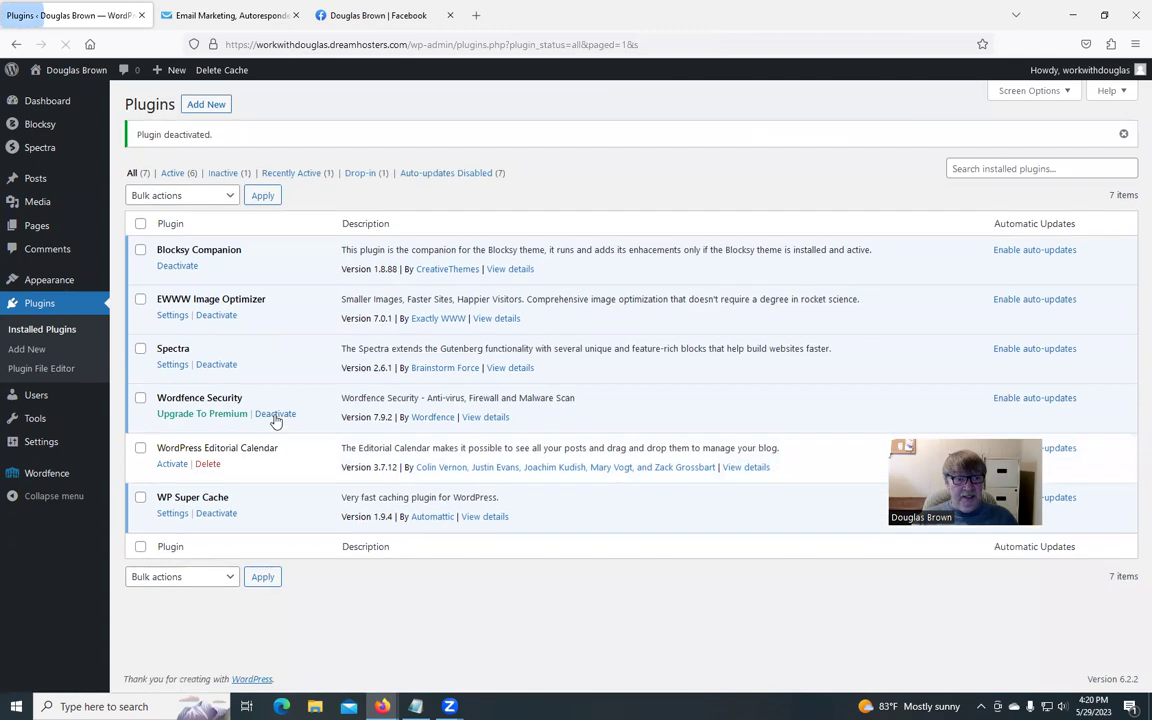
left_click(209, 465)
left_click(630, 402)
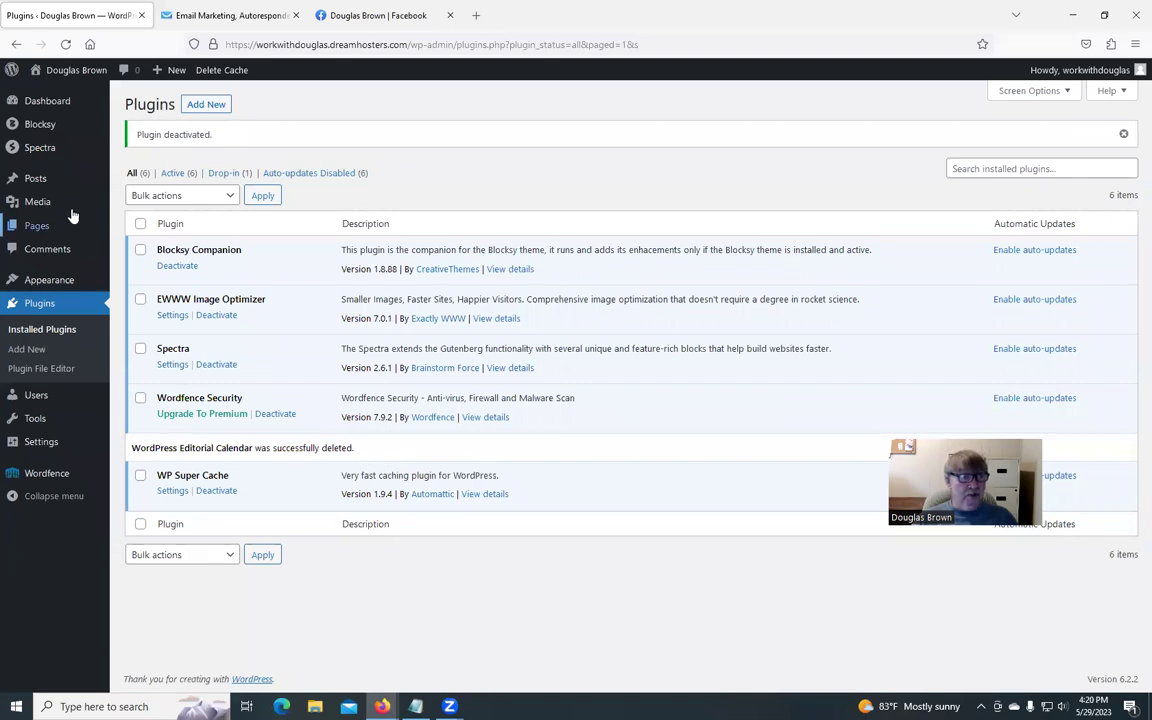
left_click(40, 182)
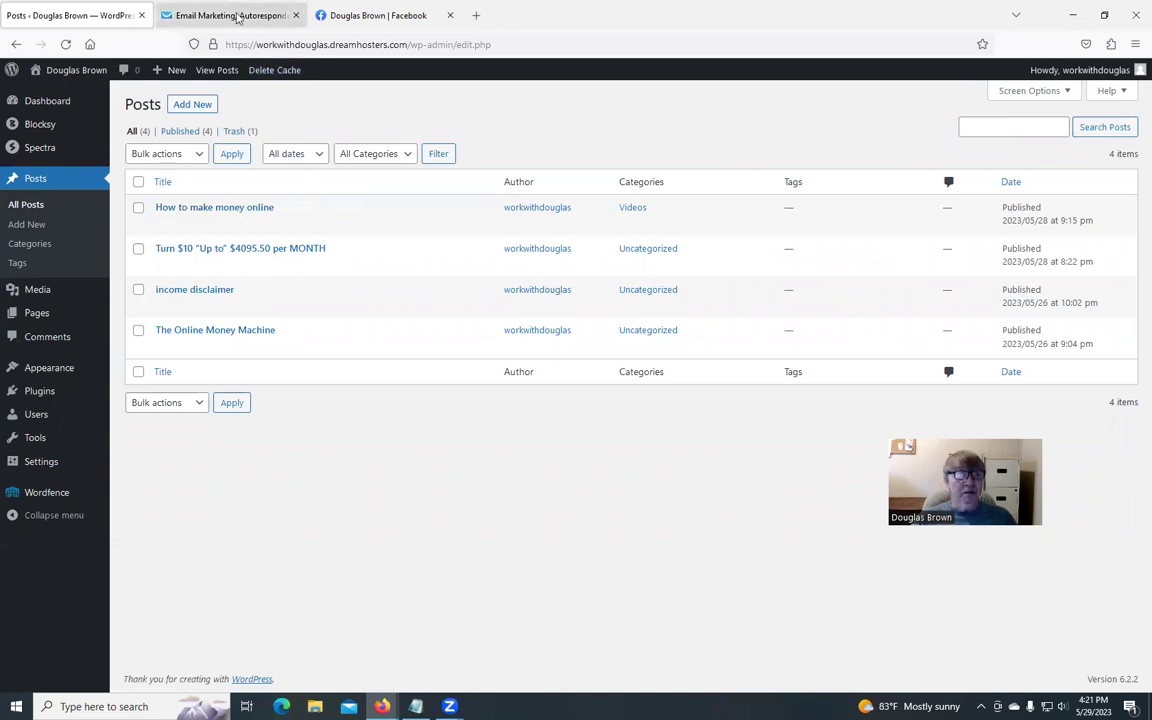
Step: Start a new blank post from the All Posts list after glancing at the Facebook tab
left_click(372, 15)
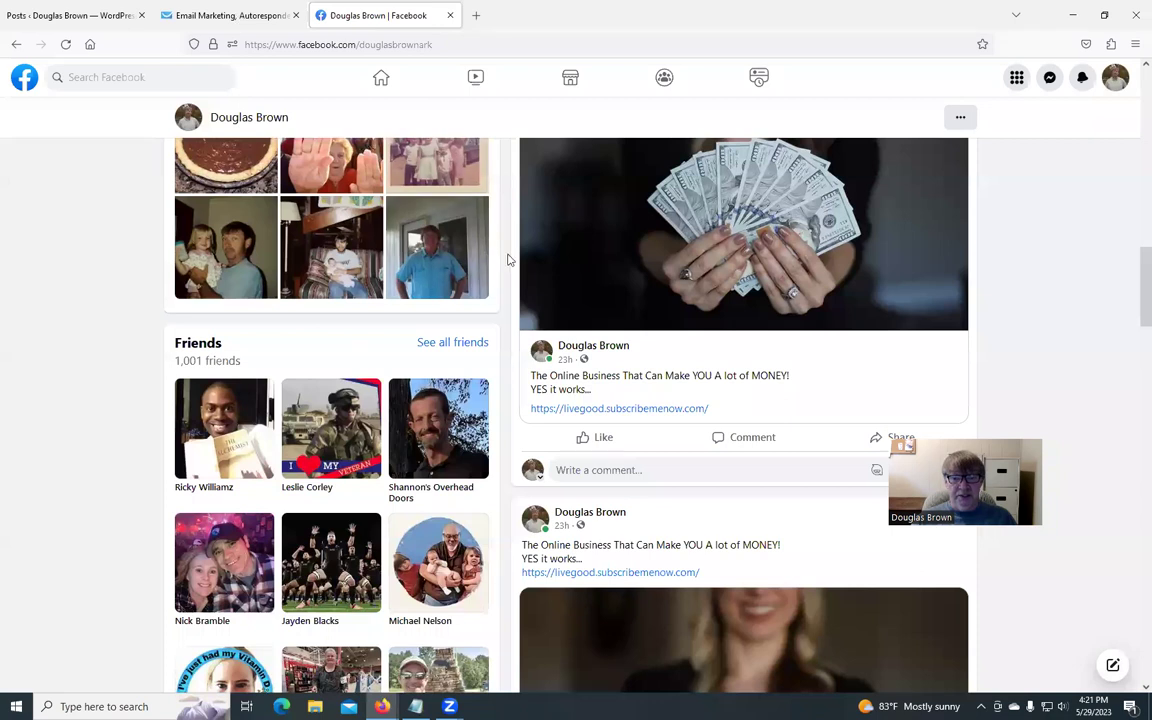
left_click(60, 15)
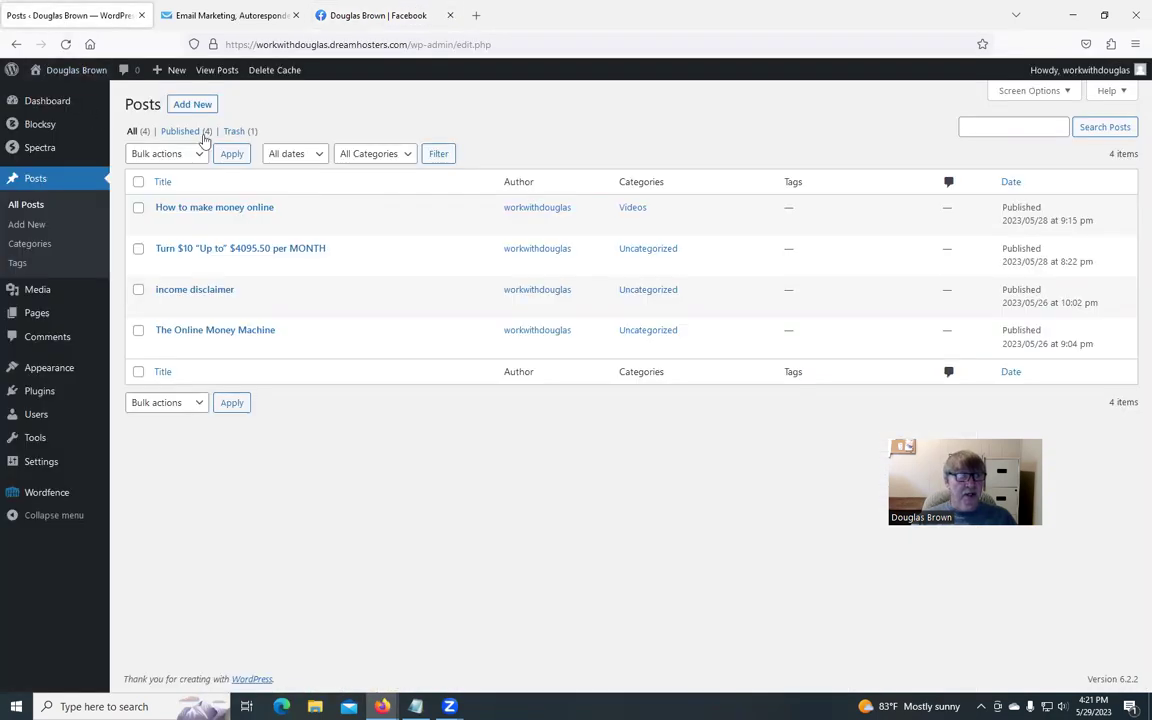
left_click(191, 105)
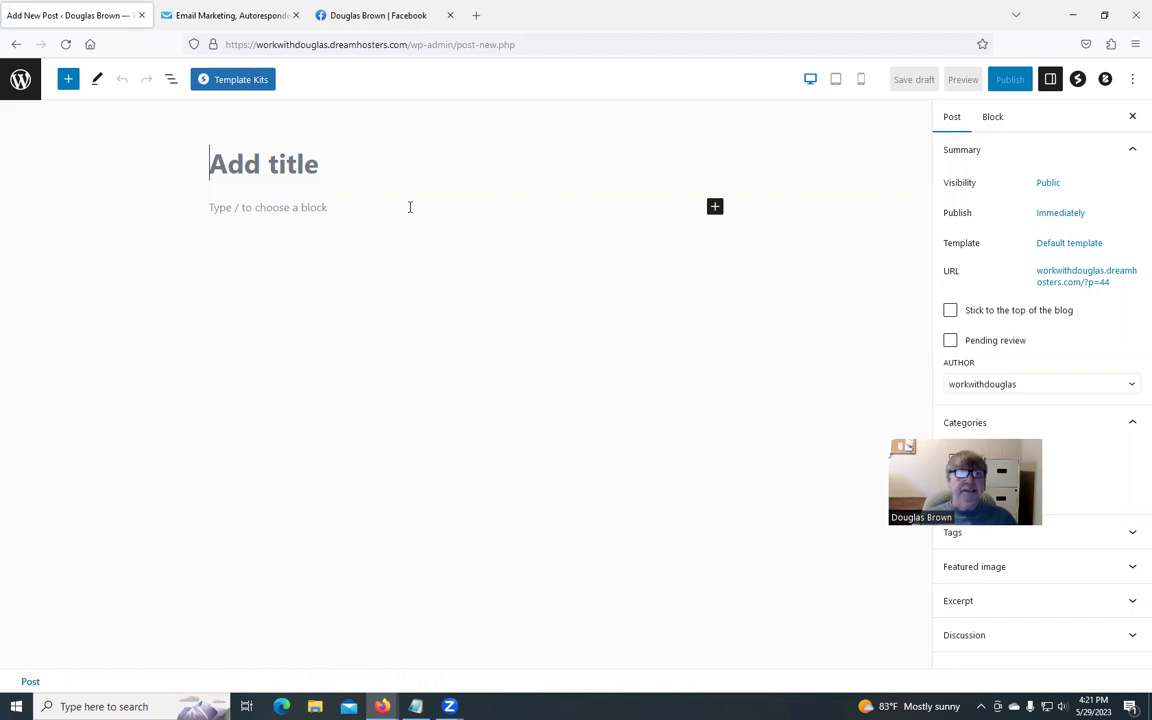
Step: Copy the Facebook caption into the post title 'The Online Business That Can Make YOU A lot of MONEY!'
key("ctrl+3")
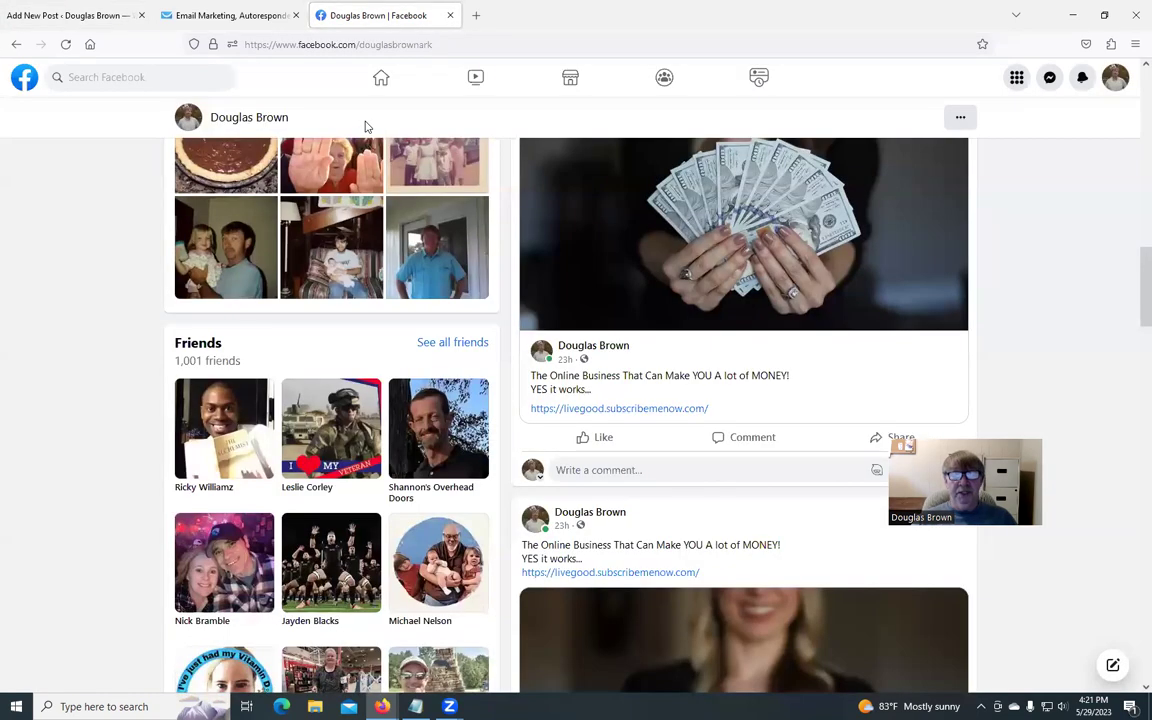
scroll(625, 400, "down", 2)
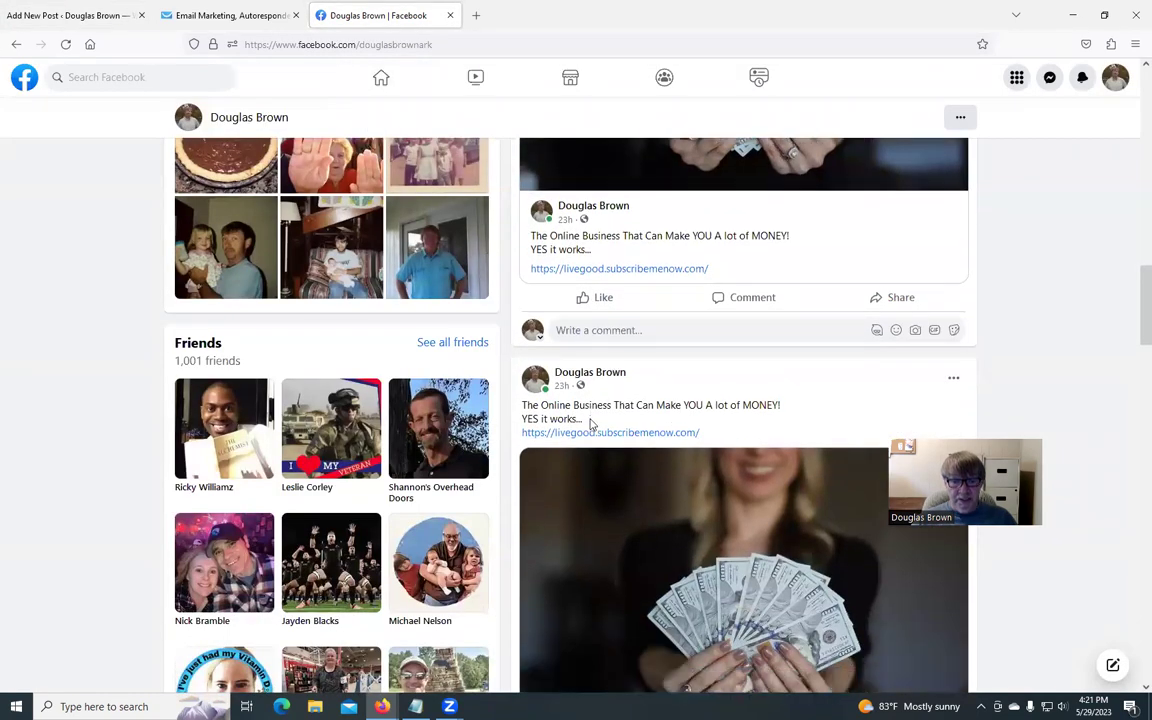
triple_click(581, 410)
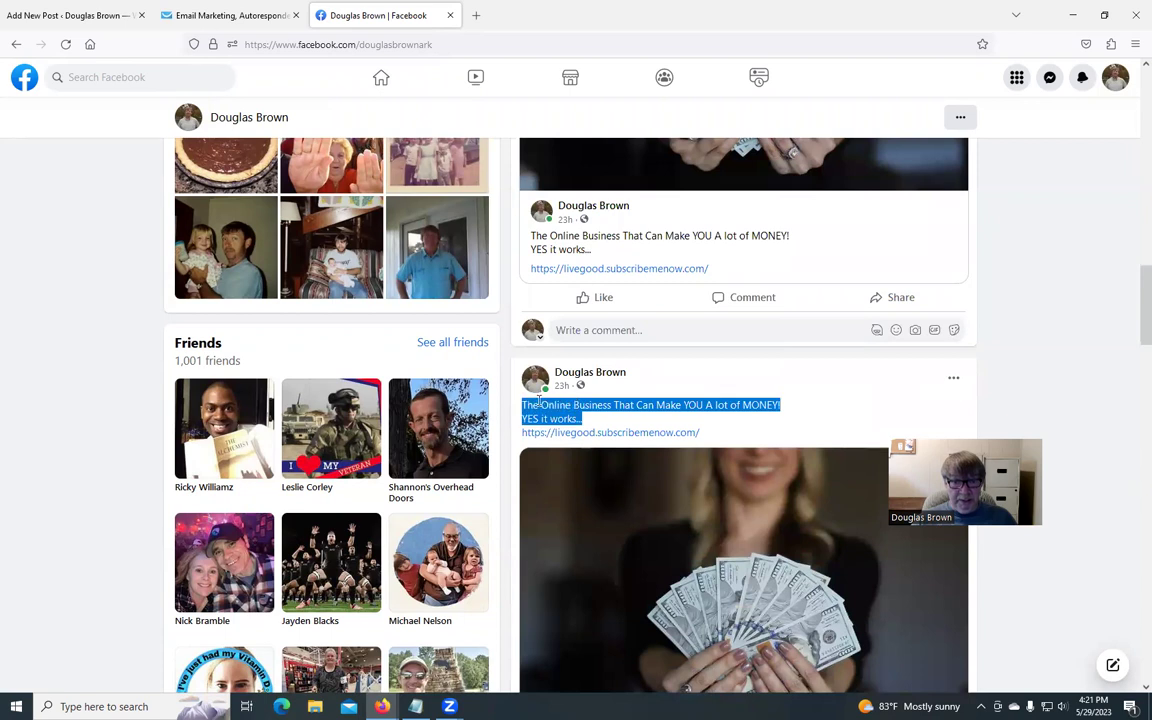
right_click(547, 401)
left_click(566, 414)
left_click(77, 14)
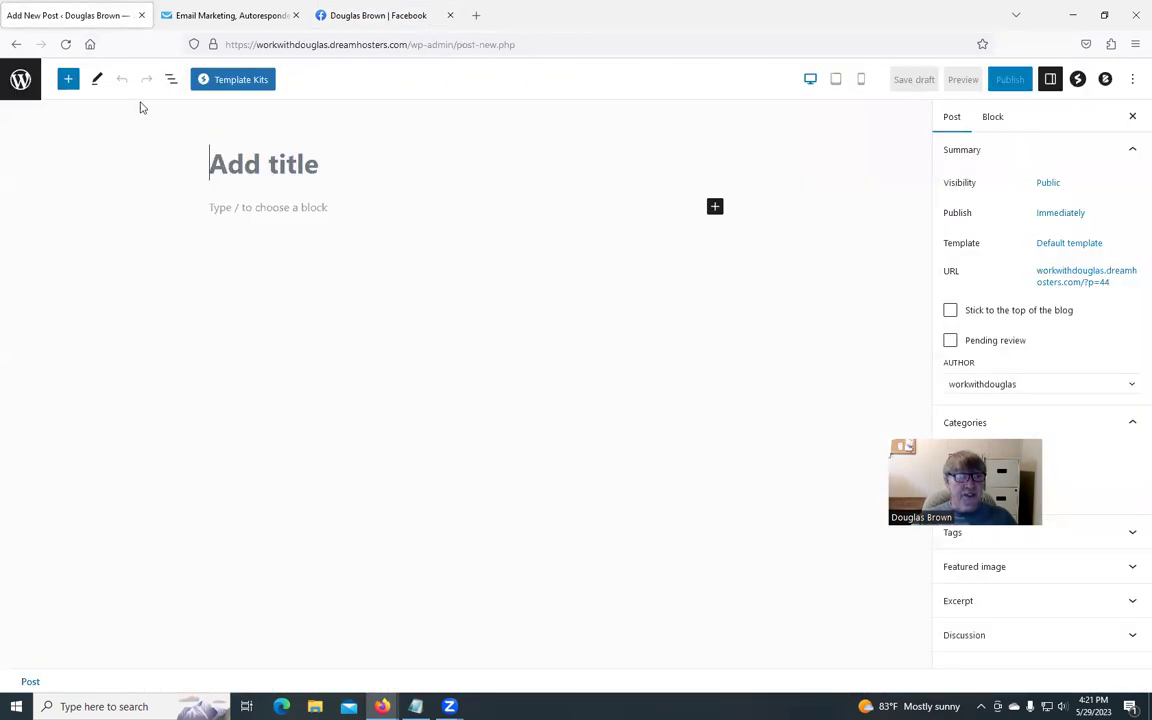
right_click(230, 156)
left_click(265, 254)
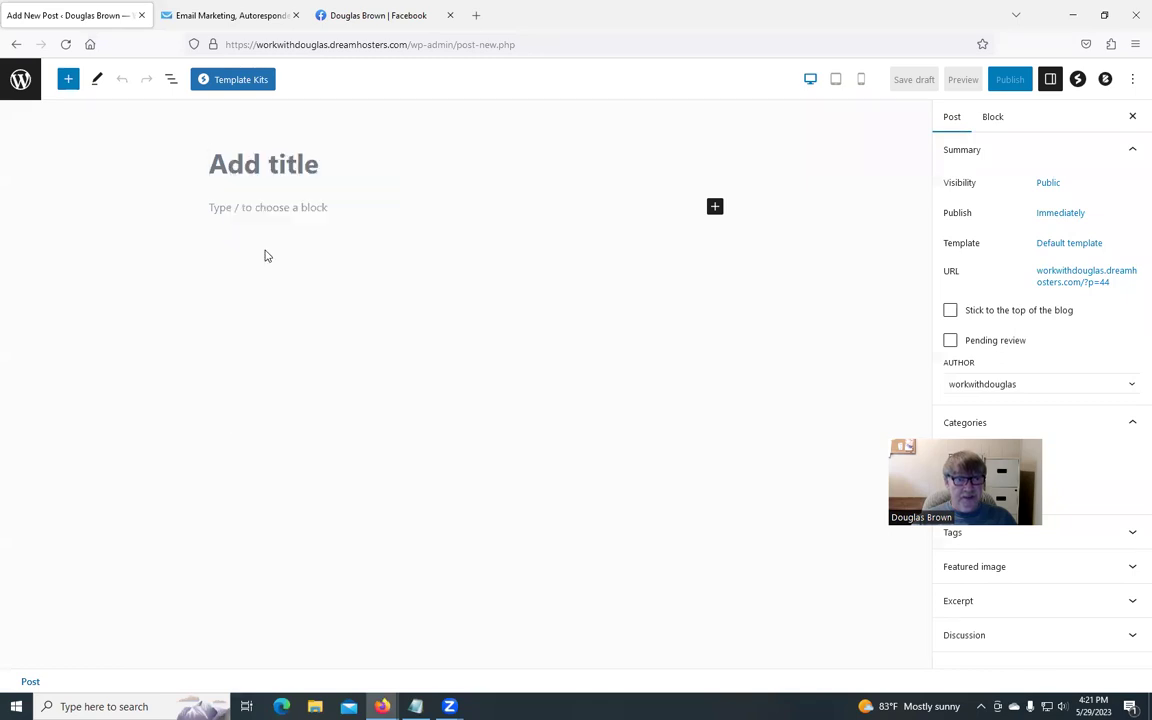
left_click(400, 369)
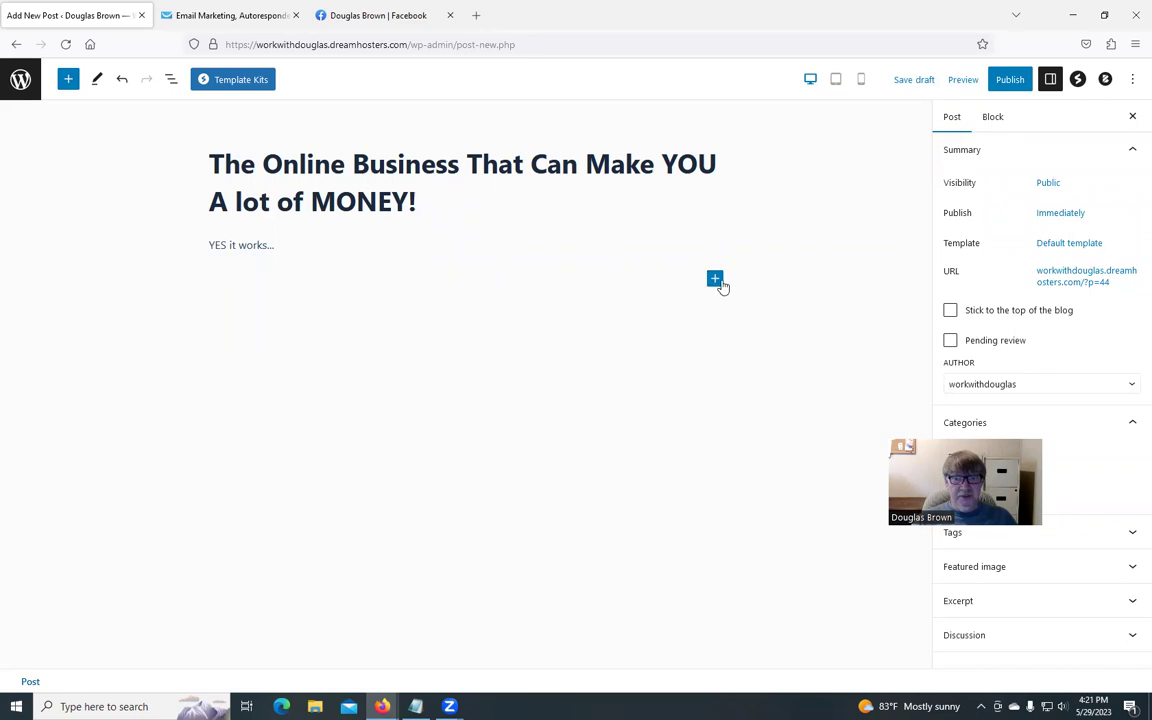
Step: Add a single full-width Container block and browse all block types to place inside it
left_click(716, 280)
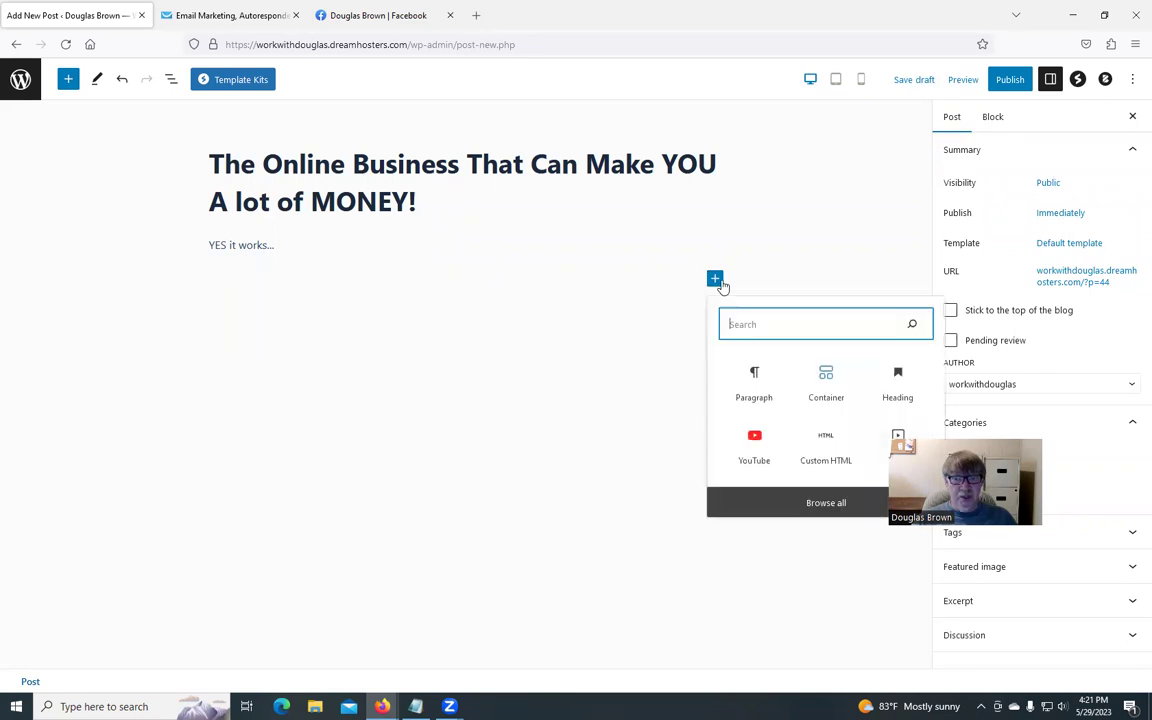
left_click(826, 378)
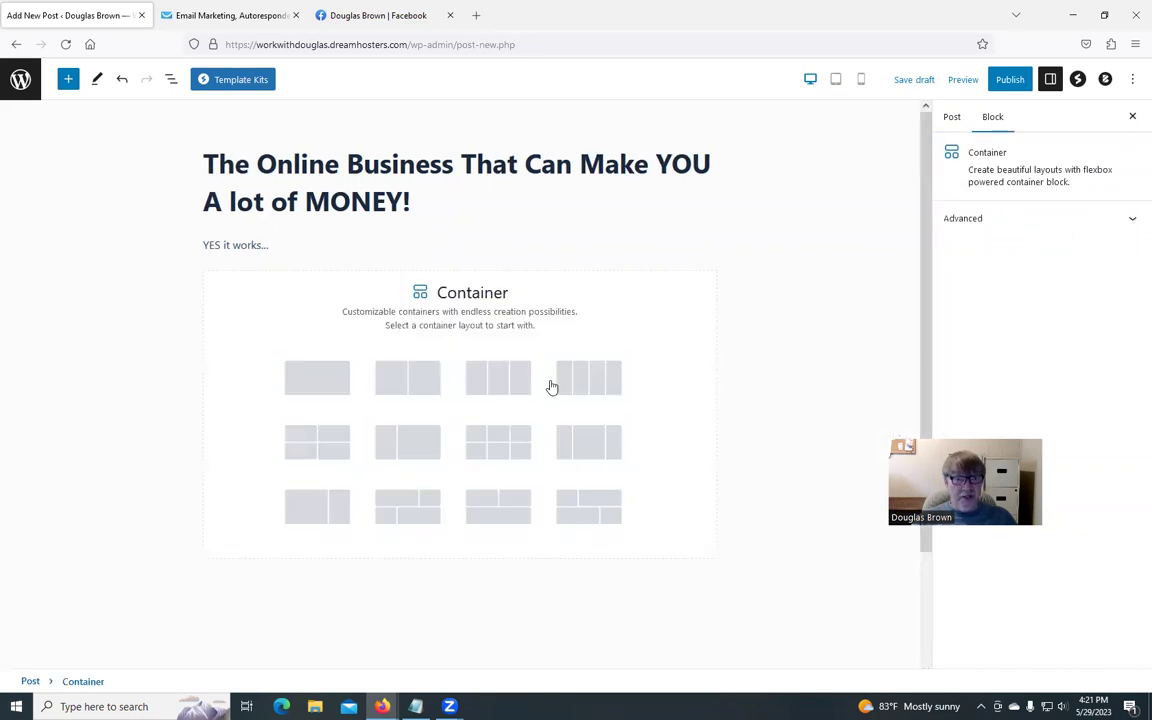
left_click(321, 385)
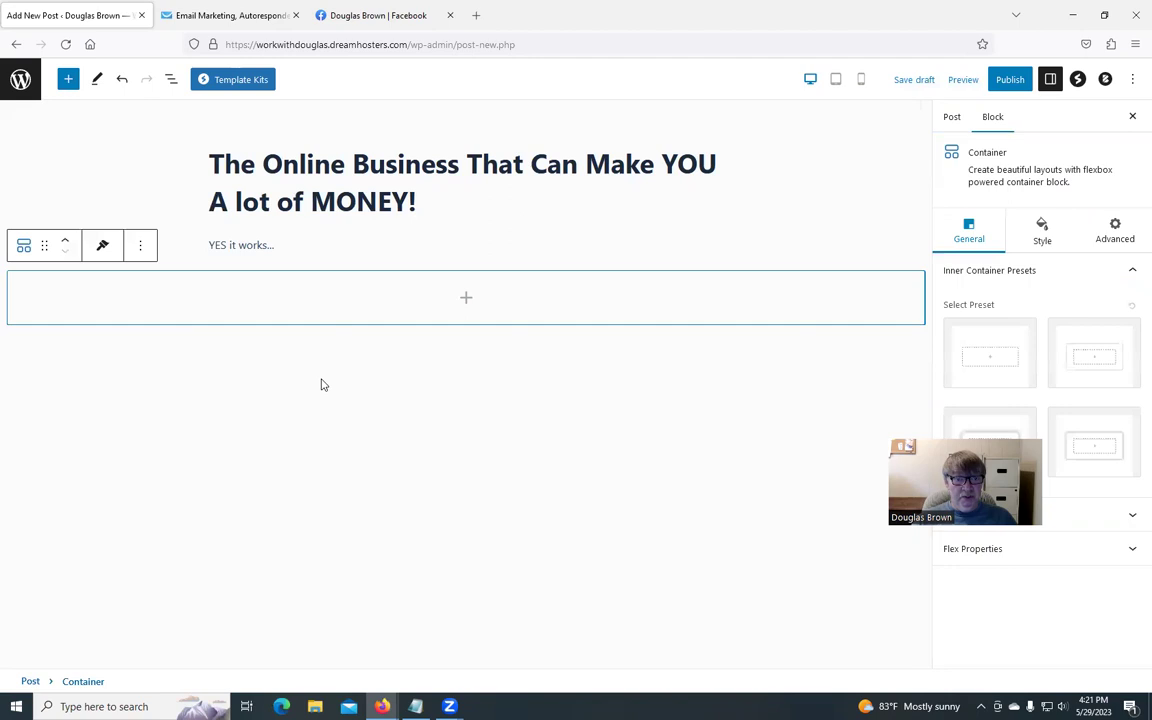
left_click(466, 297)
left_click(458, 535)
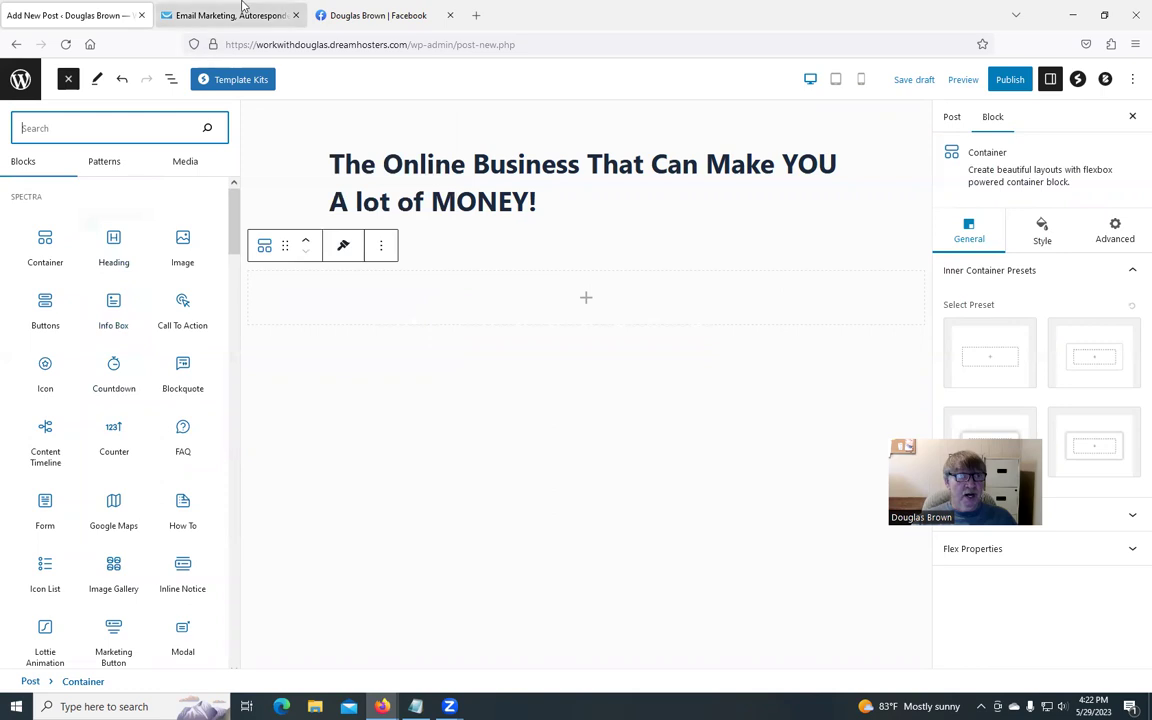
Step: Edit the livegood opportunity landing page, check its Thank-you page, save it and continue to settings
left_click(238, 14)
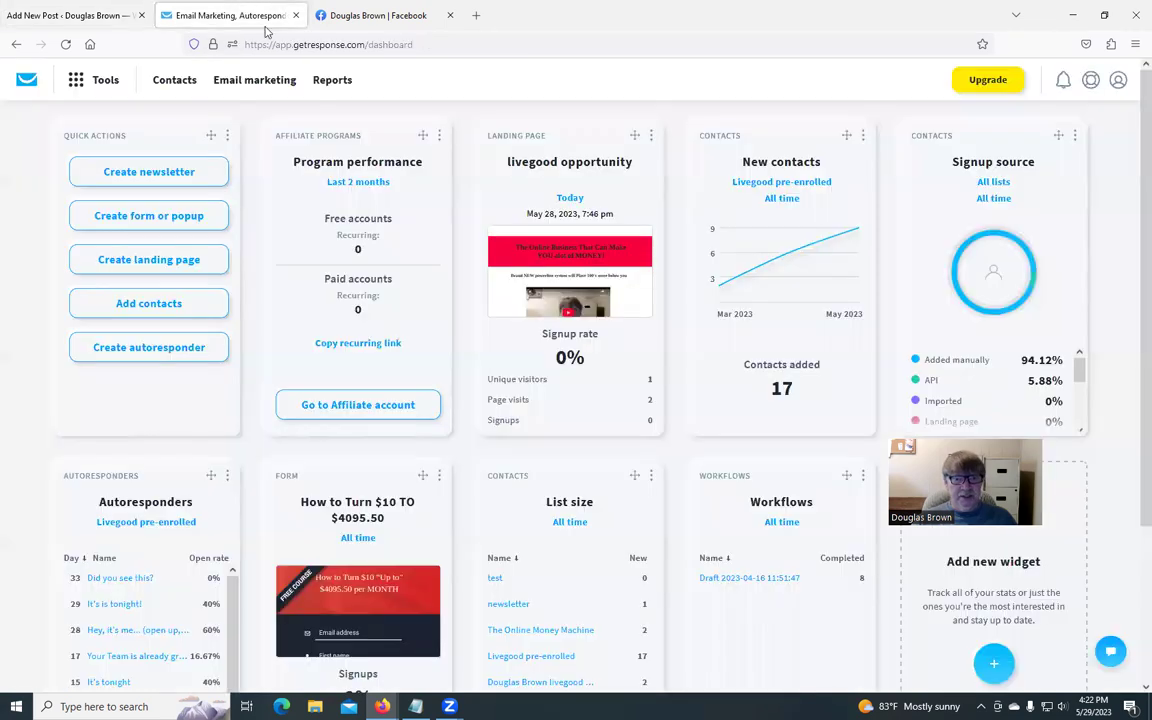
left_click(651, 136)
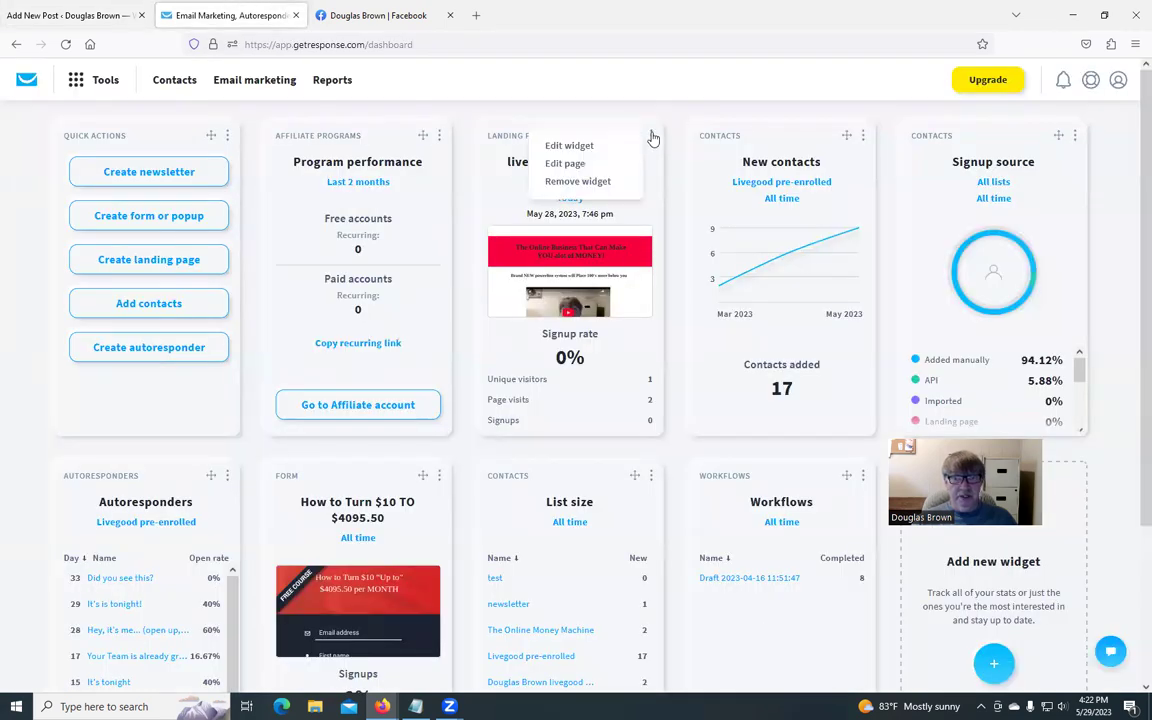
left_click(564, 163)
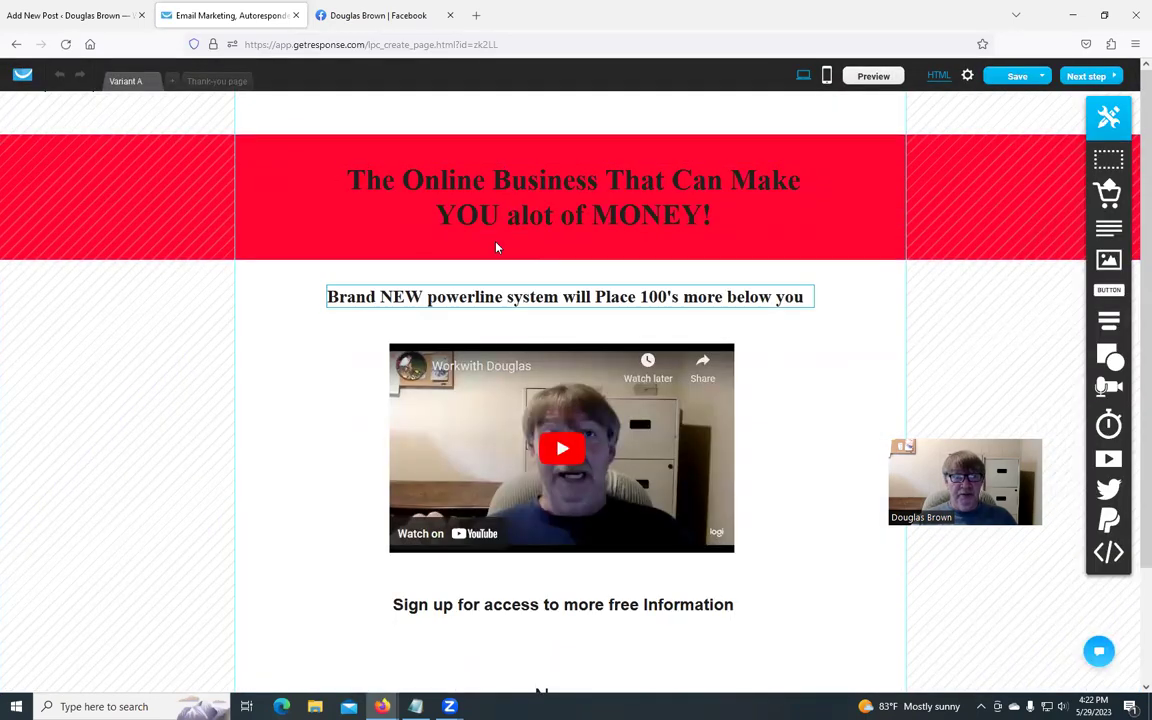
left_click(229, 86)
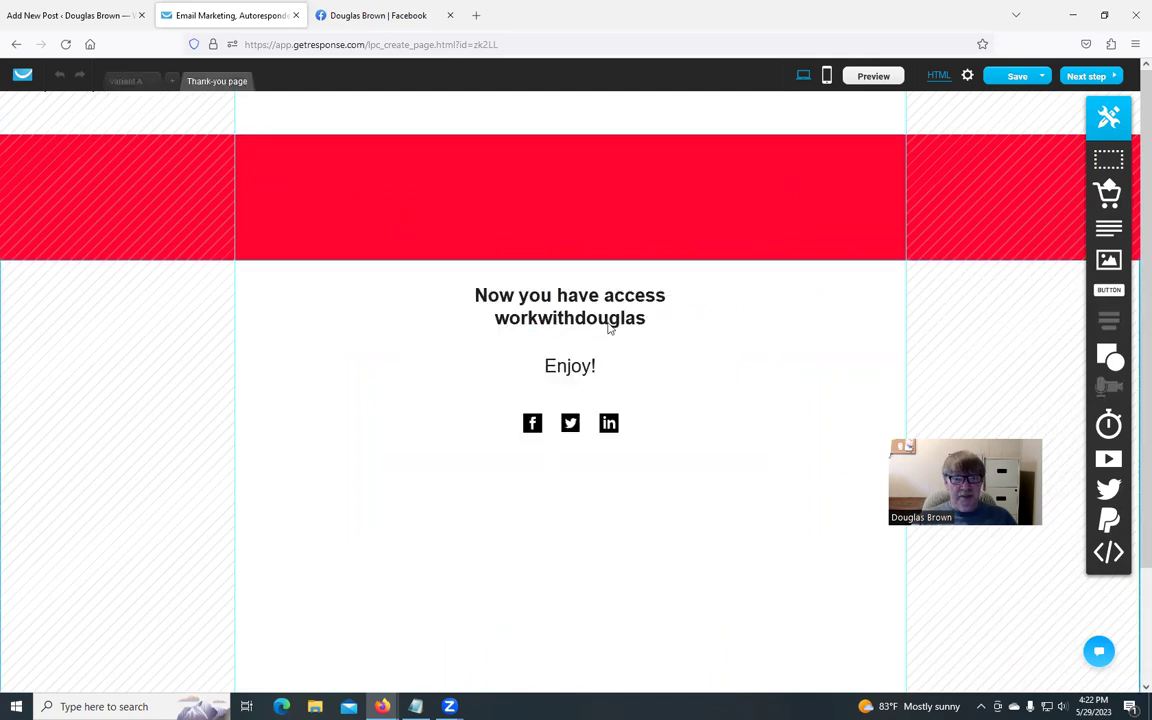
left_click(124, 81)
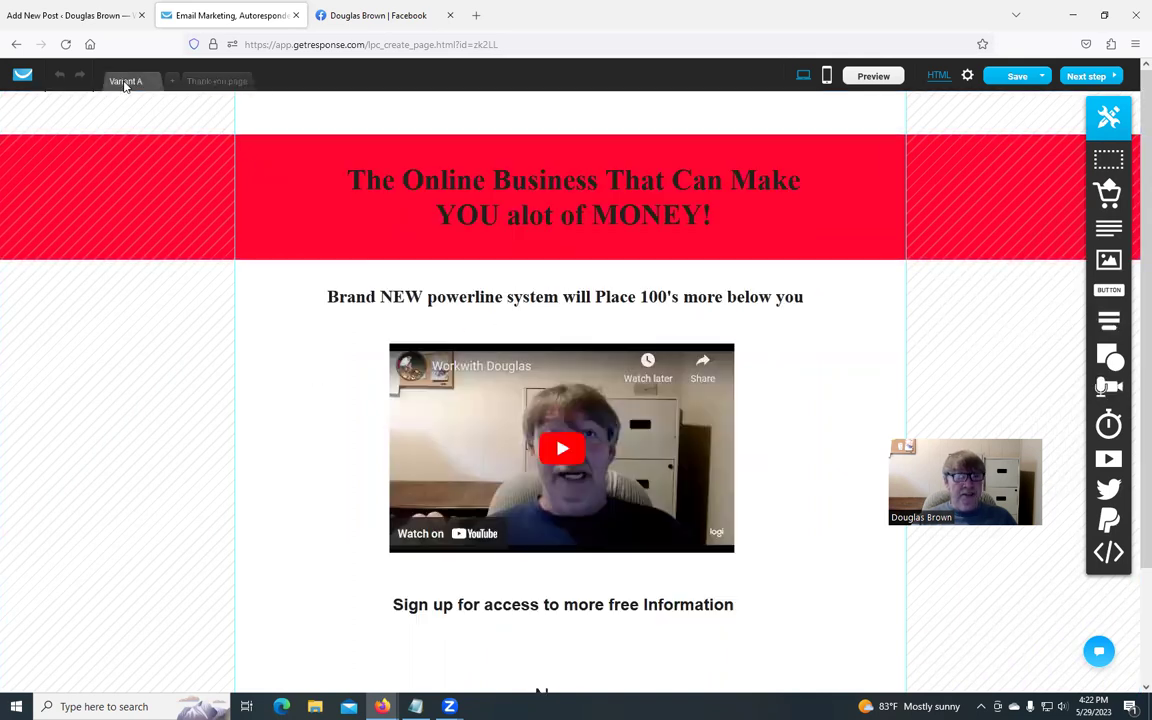
left_click(1017, 77)
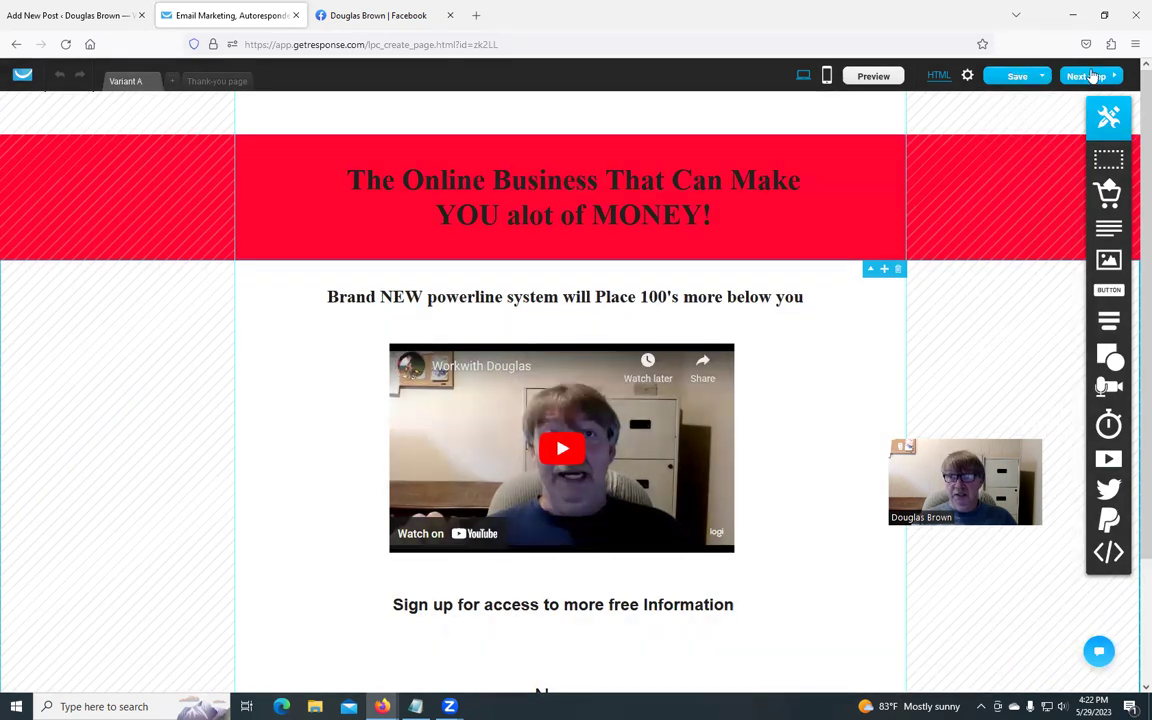
left_click(1088, 77)
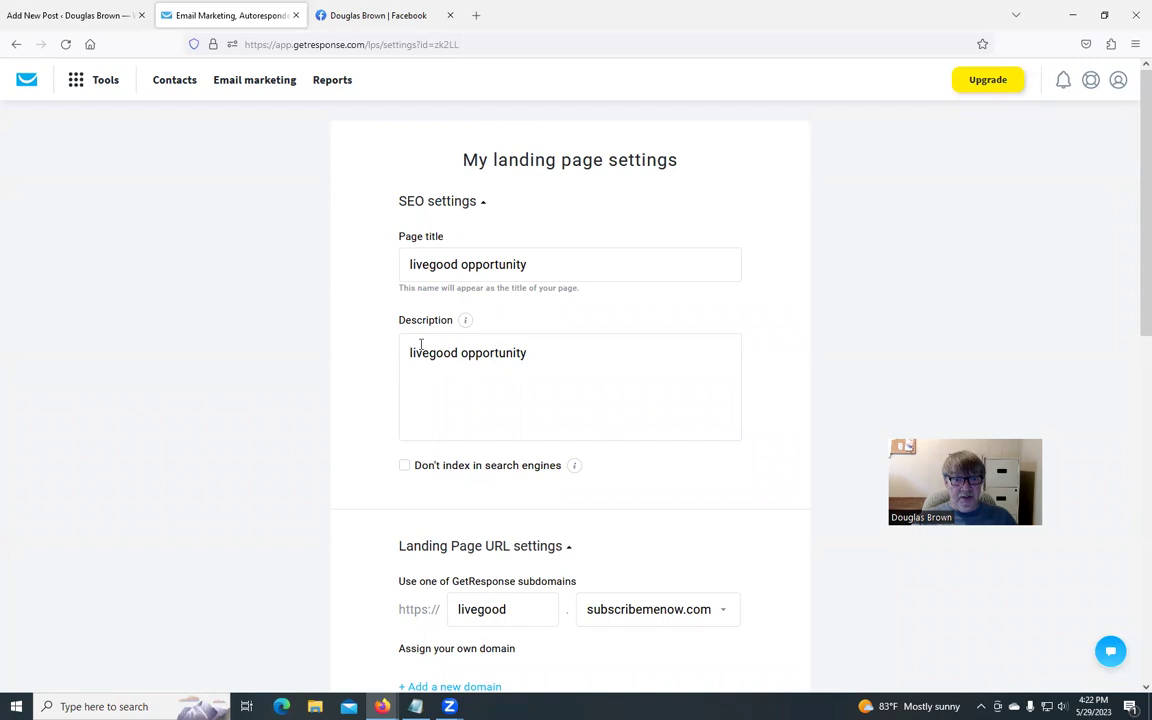
Step: Append GRlandingpage after SOURCE= in the custom thank-you URL and publish the landing page
scroll(380, 468, "down", 3)
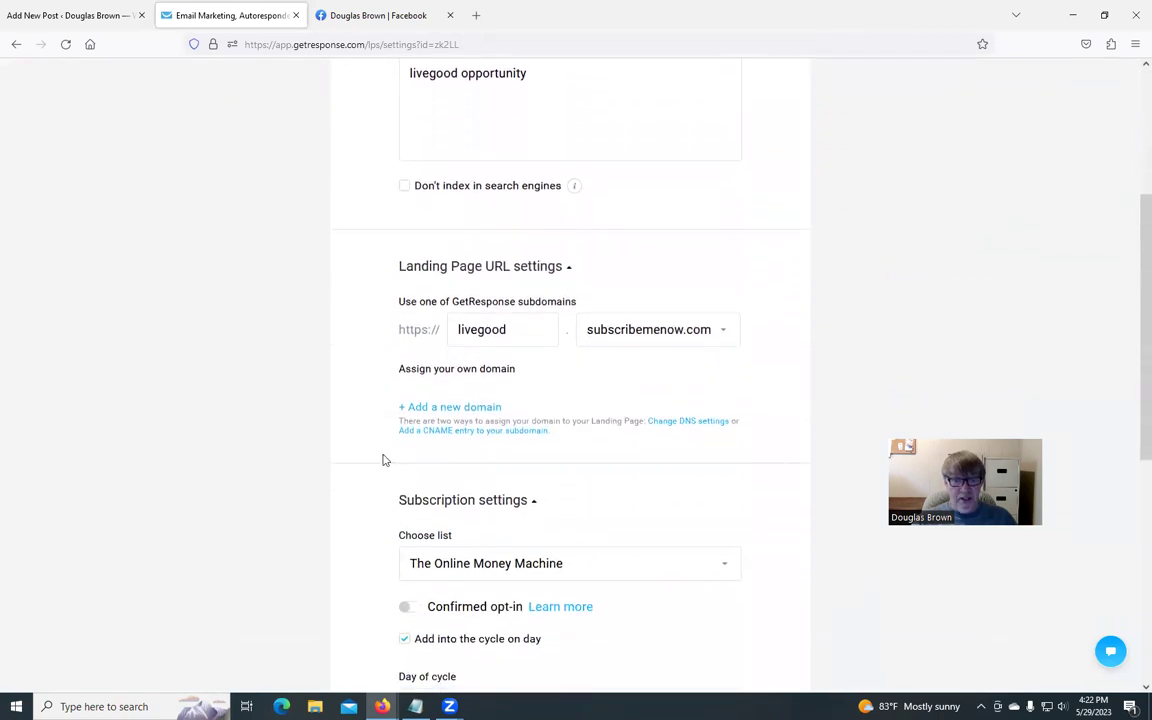
scroll(383, 460, "down", 2)
scroll(386, 457, "down", 1)
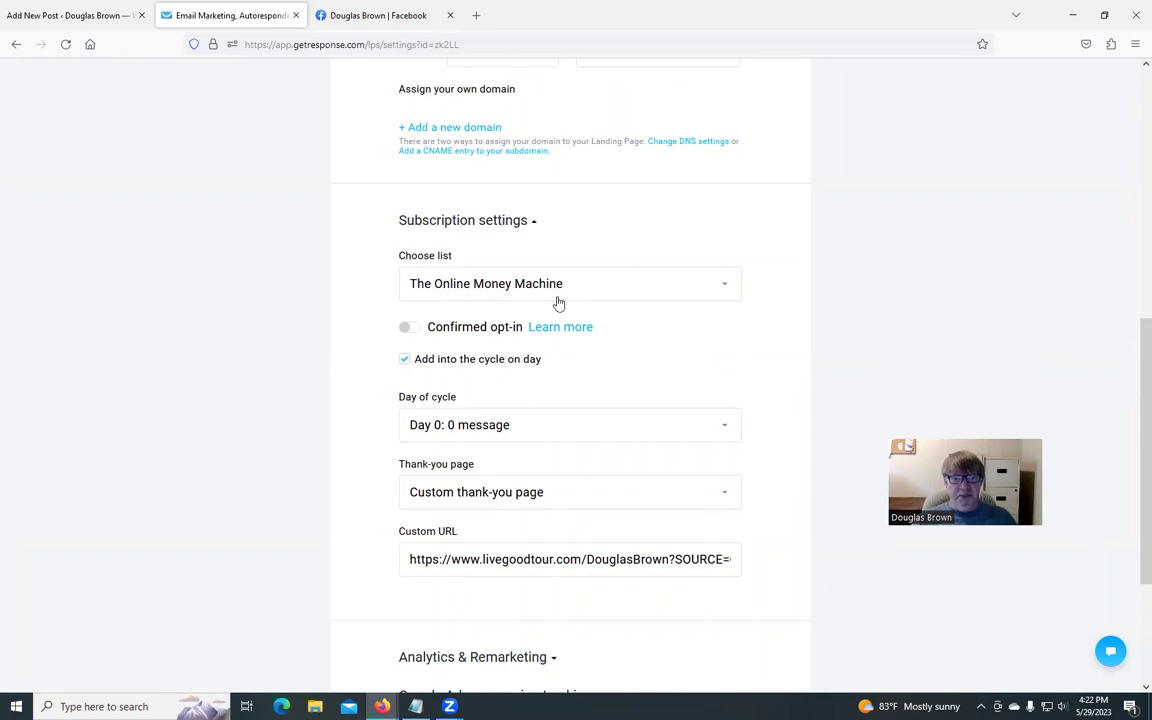
scroll(481, 432, "down", 1)
scroll(490, 410, "down", 2)
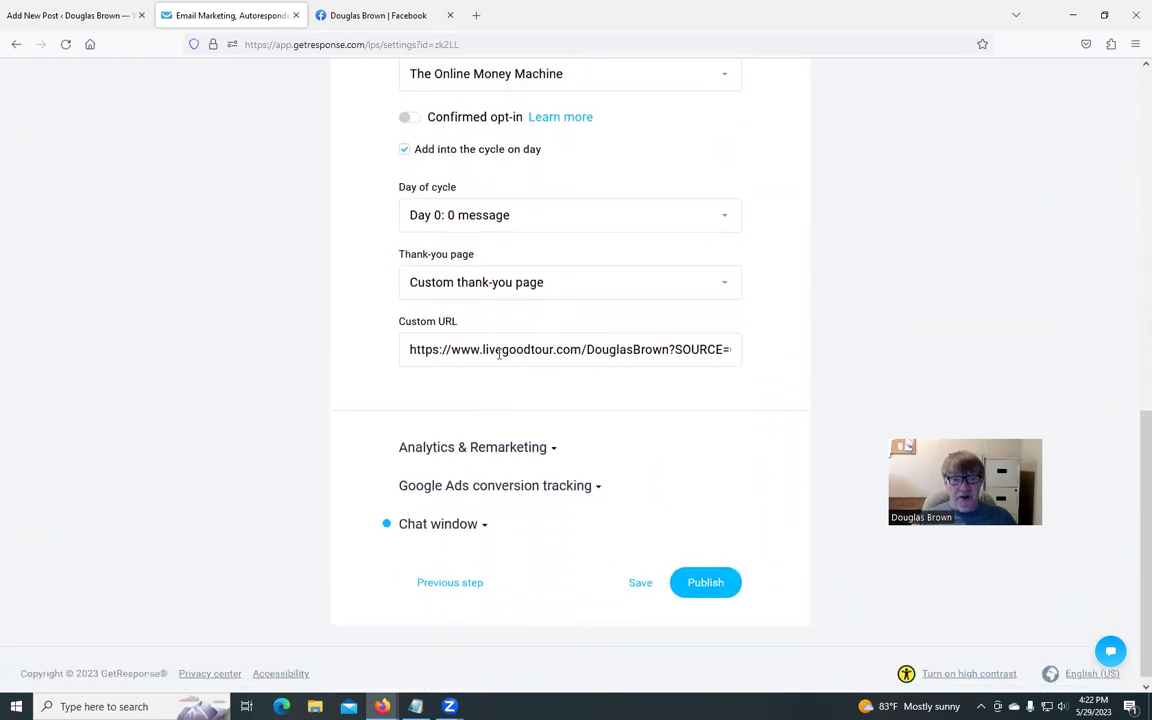
left_click(497, 352)
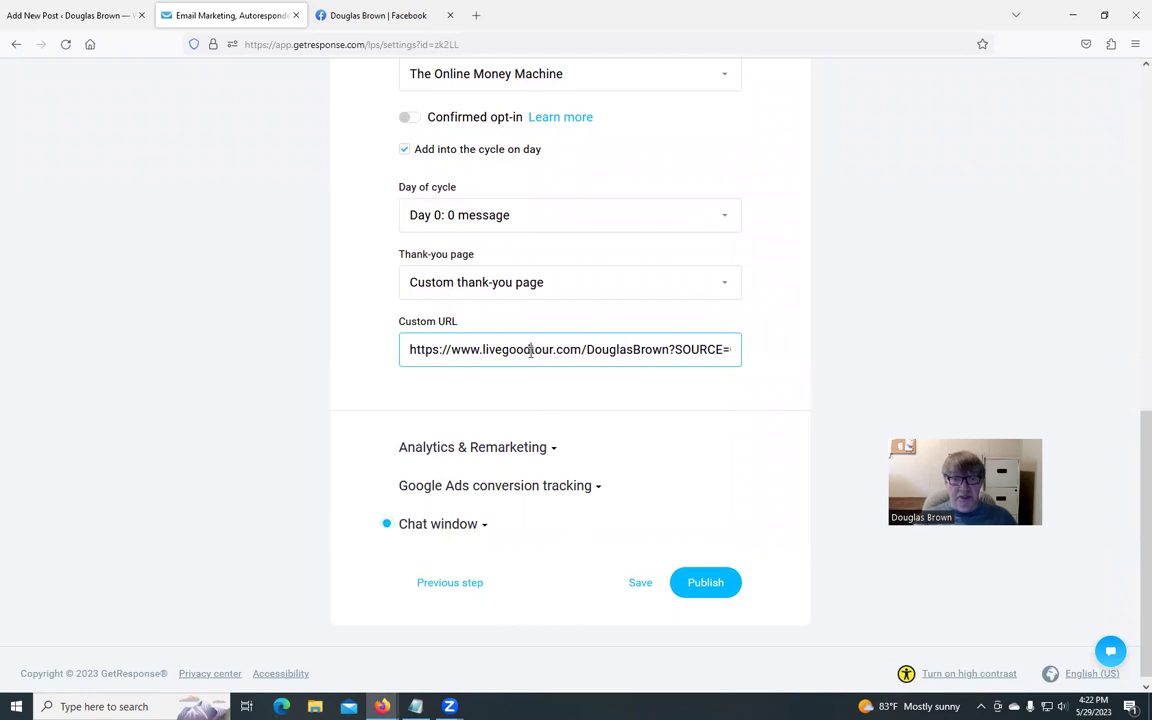
type("GRlandingpage")
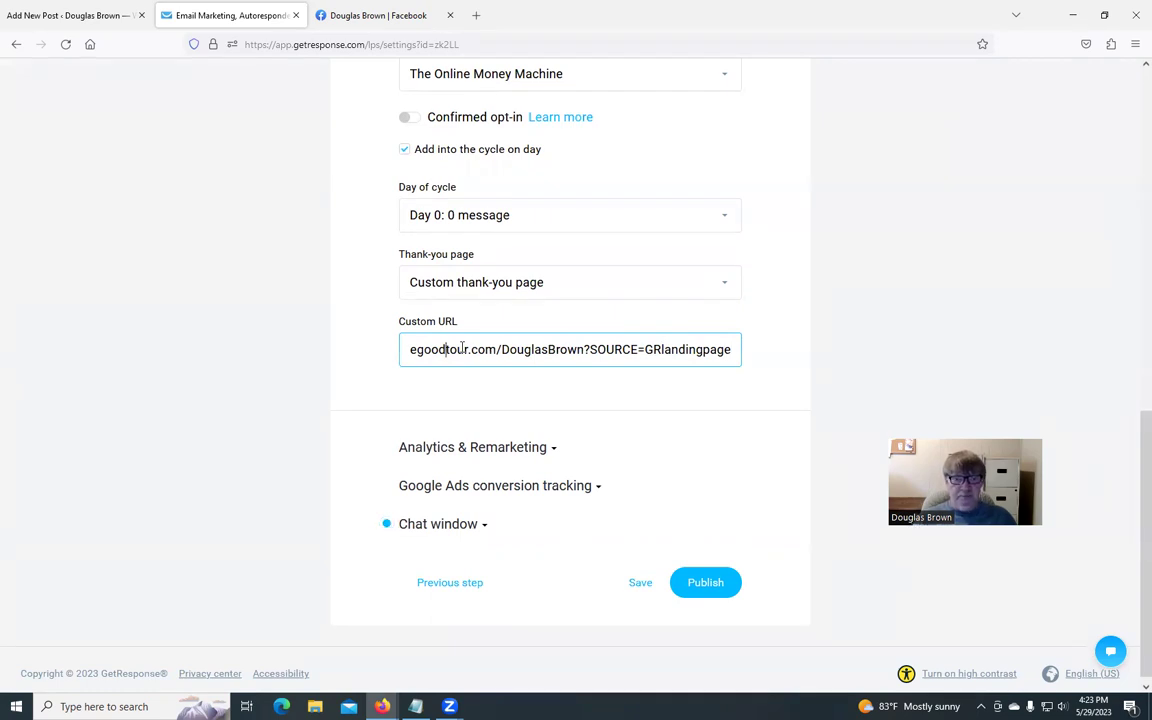
key("Left")
key("Left")
key("Left")
key("Left")
key("Left")
key("Left")
key("Left")
key("Left")
key("Left")
key("Left")
key("Left")
key("Left")
key("Left")
key("Left")
key("Left")
key("Left")
key("Left")
key("Left")
key("Left")
key("Left")
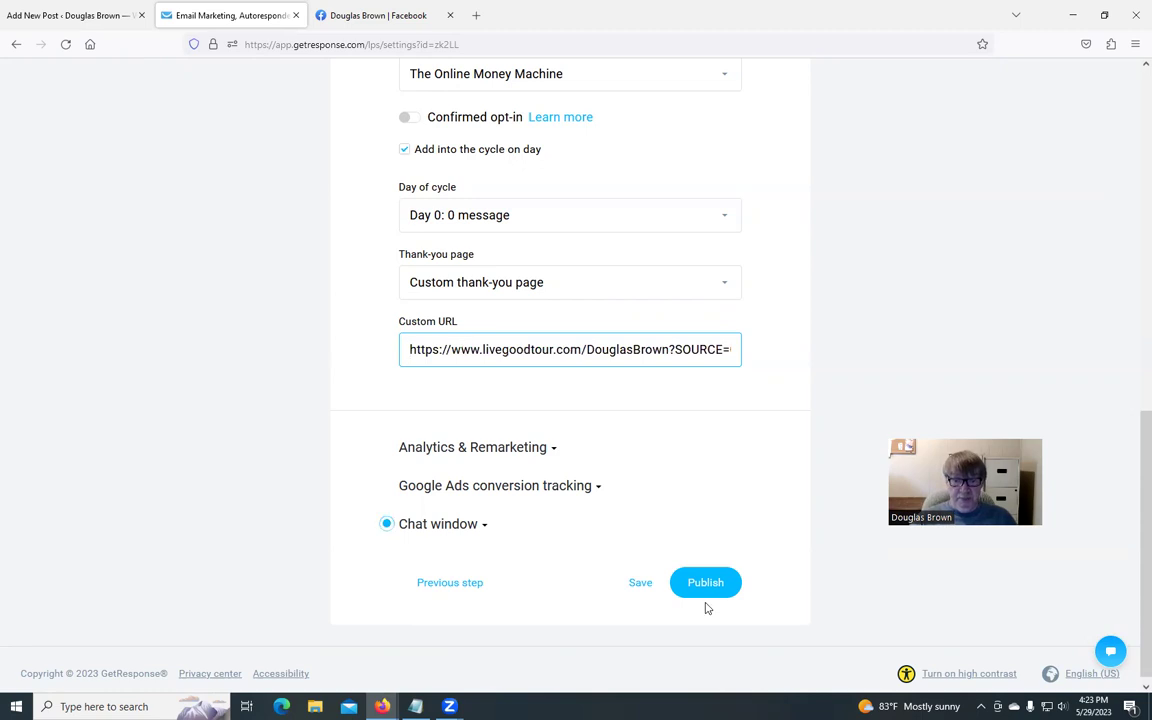
left_click(707, 584)
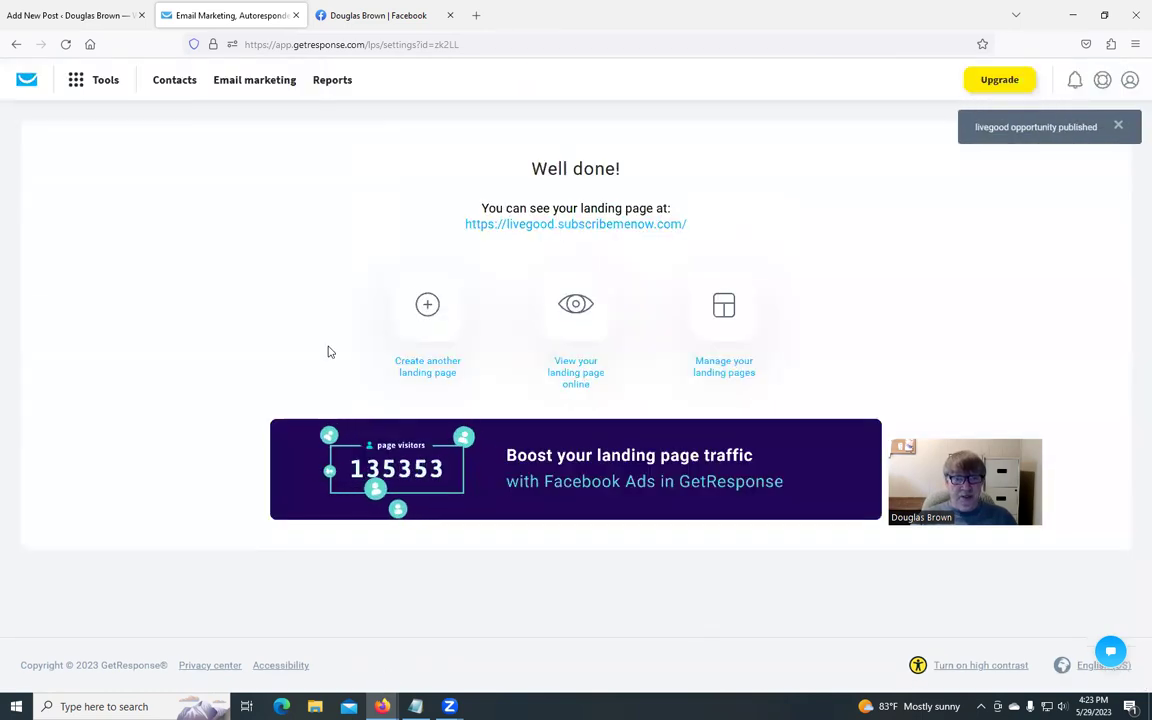
Step: View the published livegood landing page in a new tab, then return to the WordPress editor
left_click(595, 228)
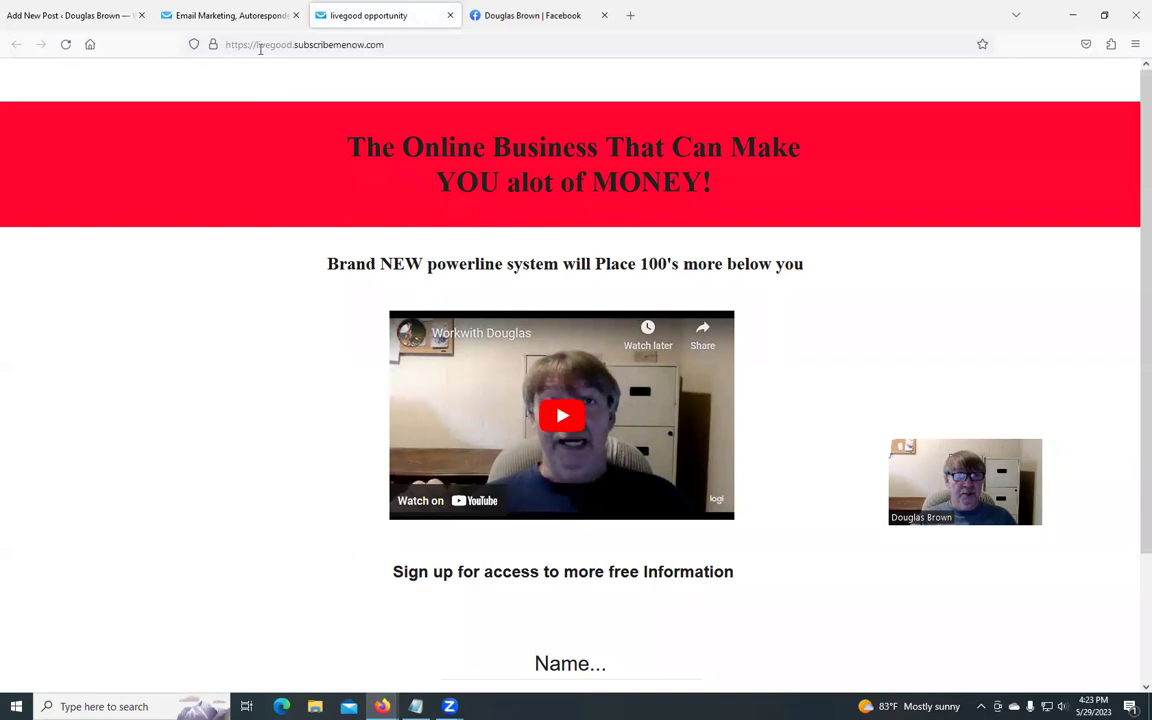
left_click(70, 15)
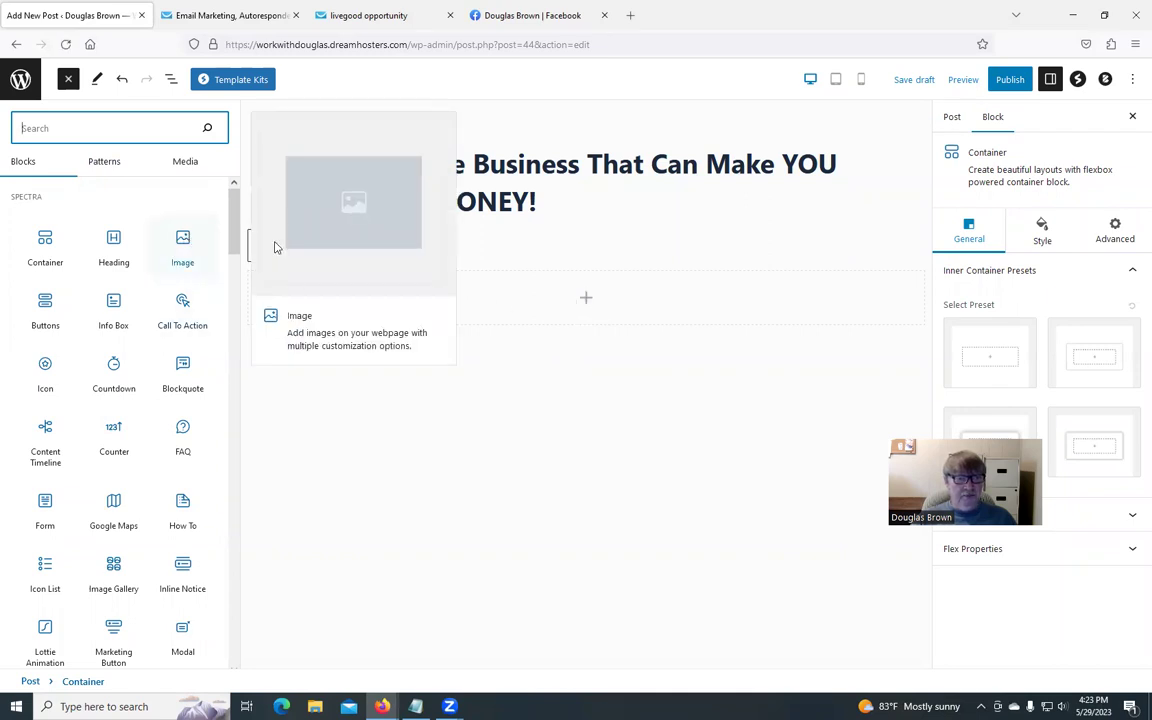
Step: Upload and insert the woman-3261425_960_720 money photo as an Image block in the container
left_click(186, 248)
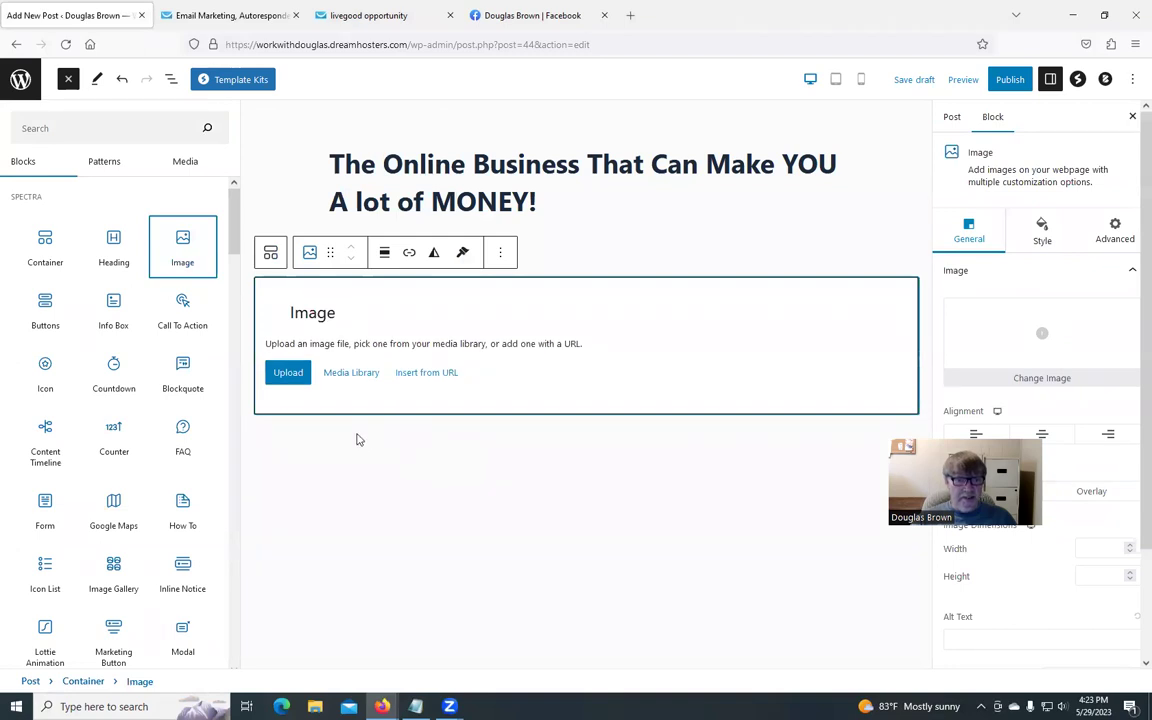
left_click(287, 375)
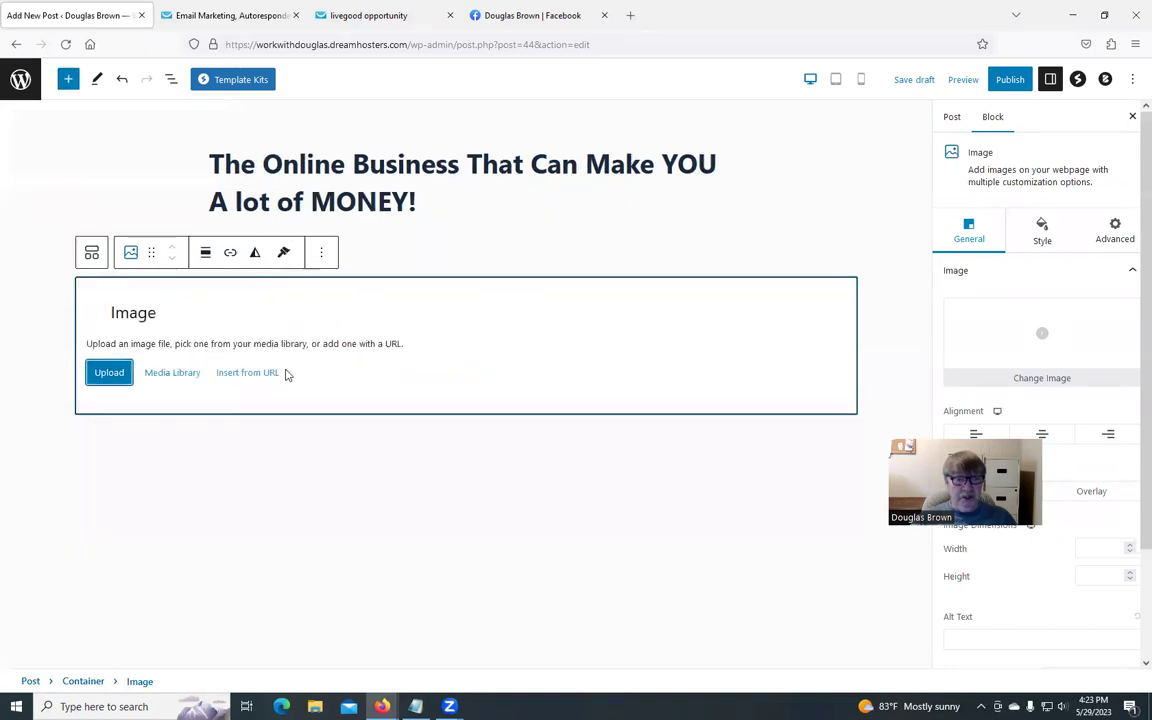
left_click(117, 373)
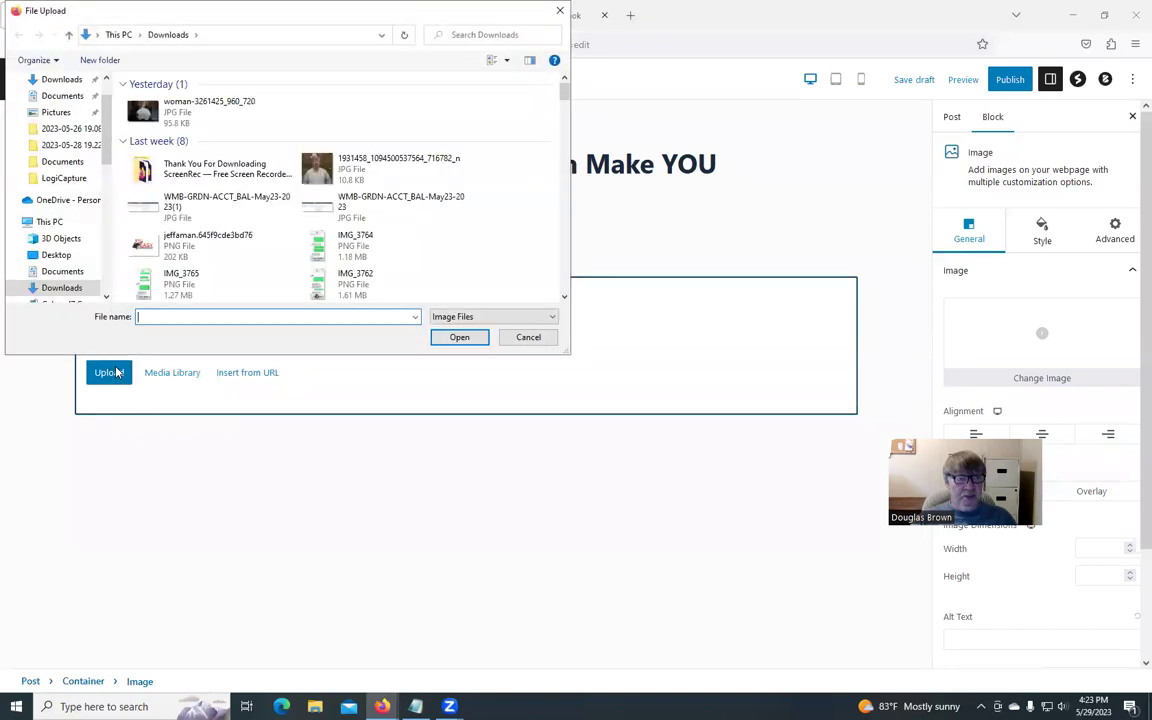
left_click(145, 115)
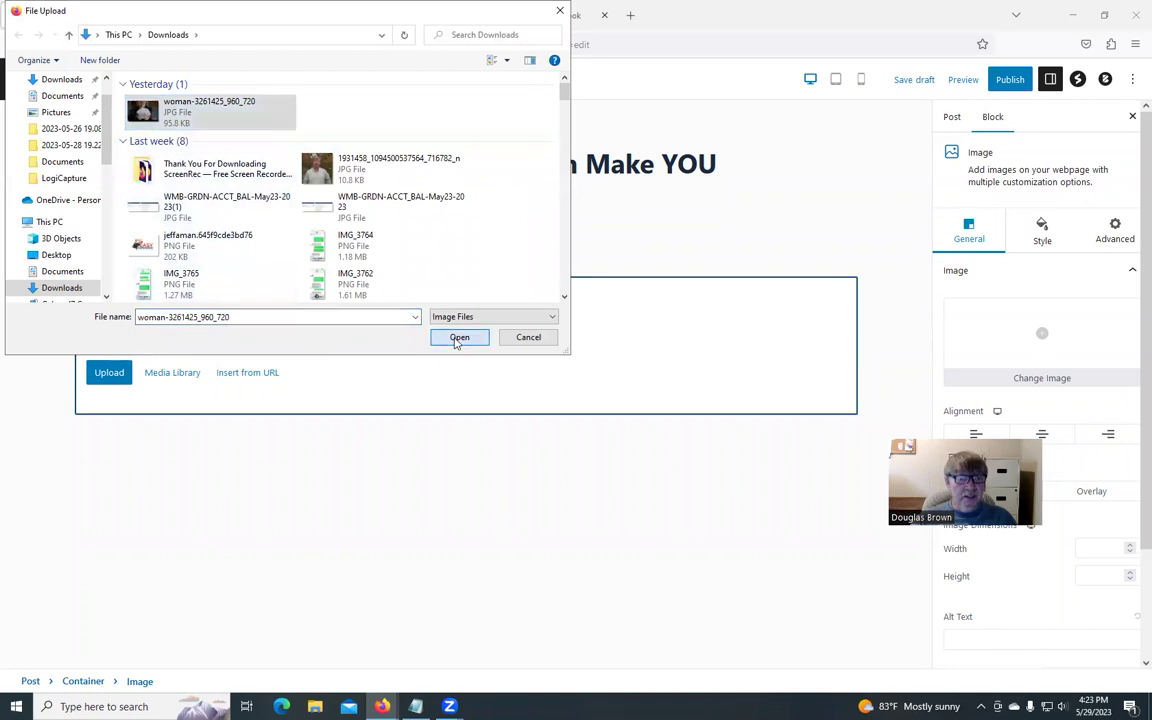
left_click(458, 338)
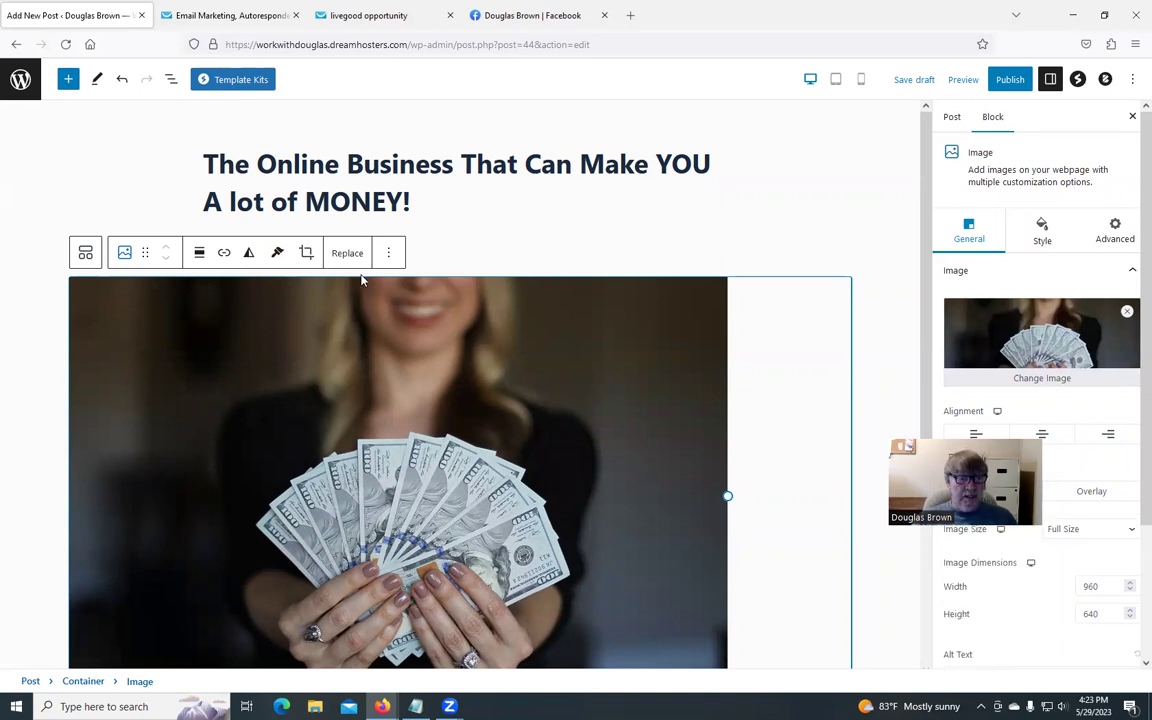
Step: Centre-align the money photo and select its container
left_click(199, 252)
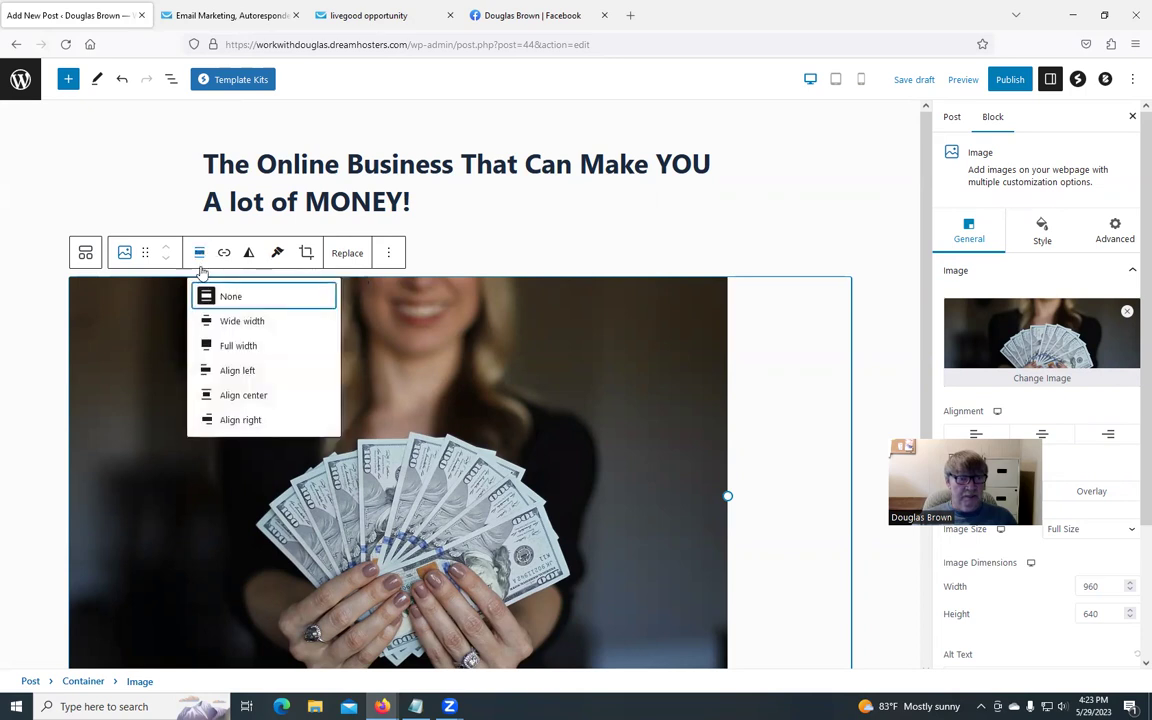
left_click(243, 395)
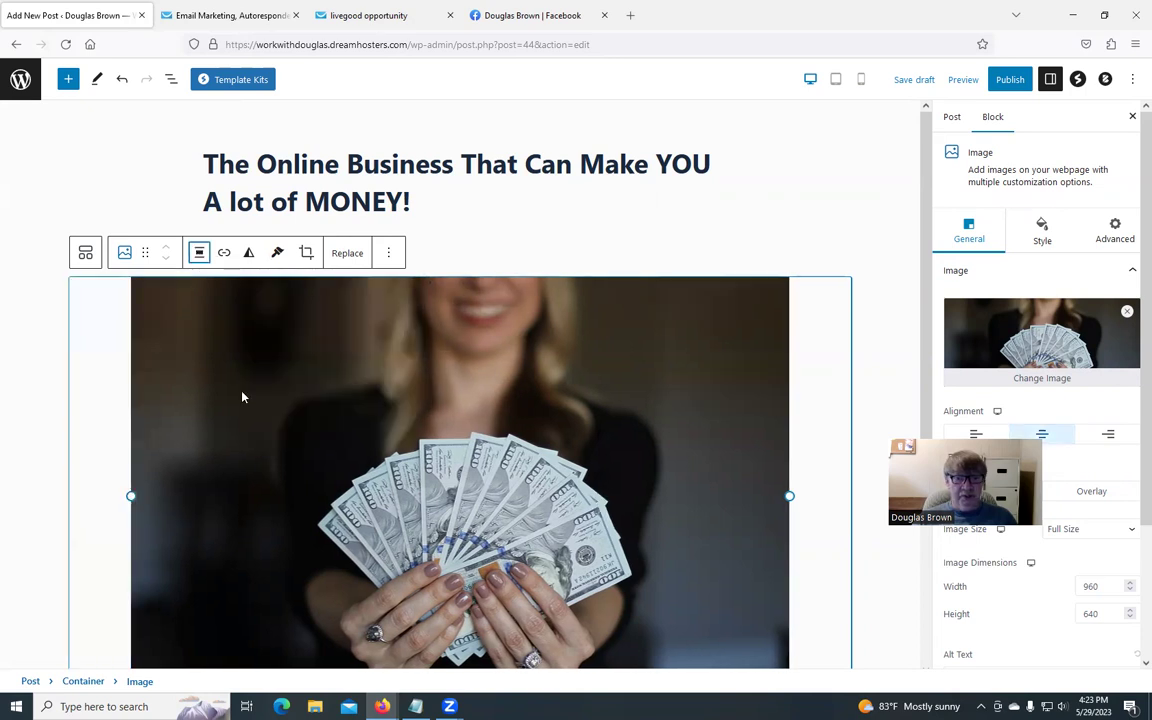
left_click(891, 323)
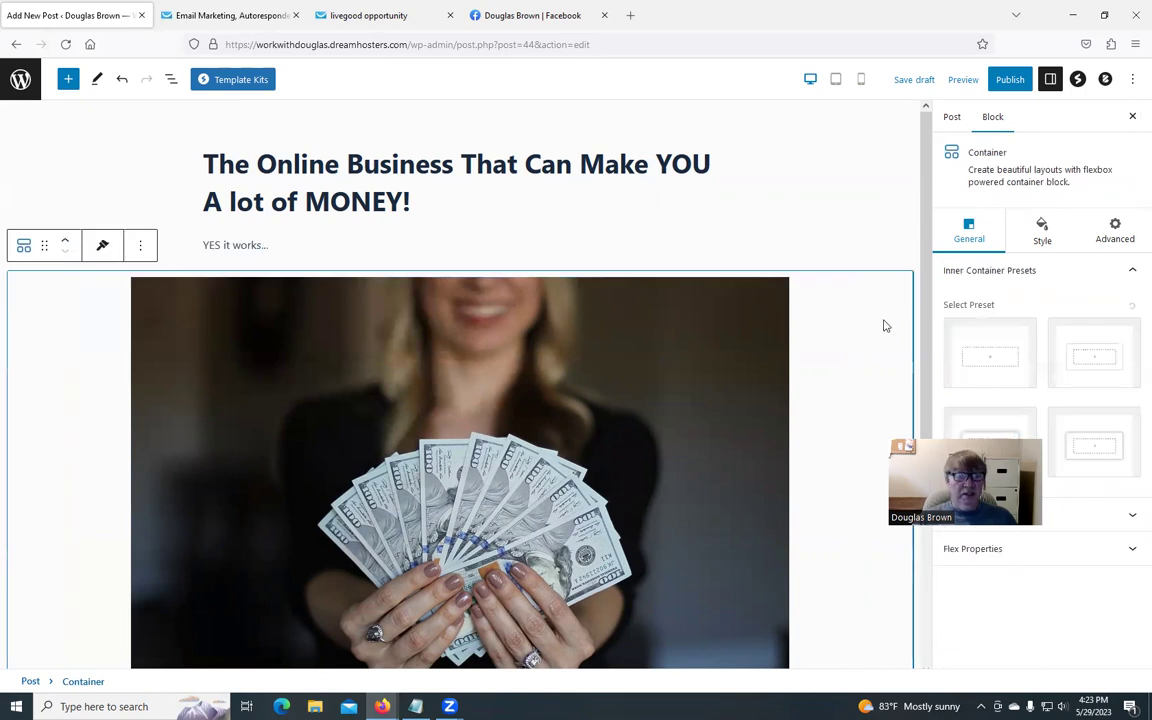
Step: Apply the first Inner Container Preset and set the container's Content Width to Full Width
scroll(884, 325, "down", 5)
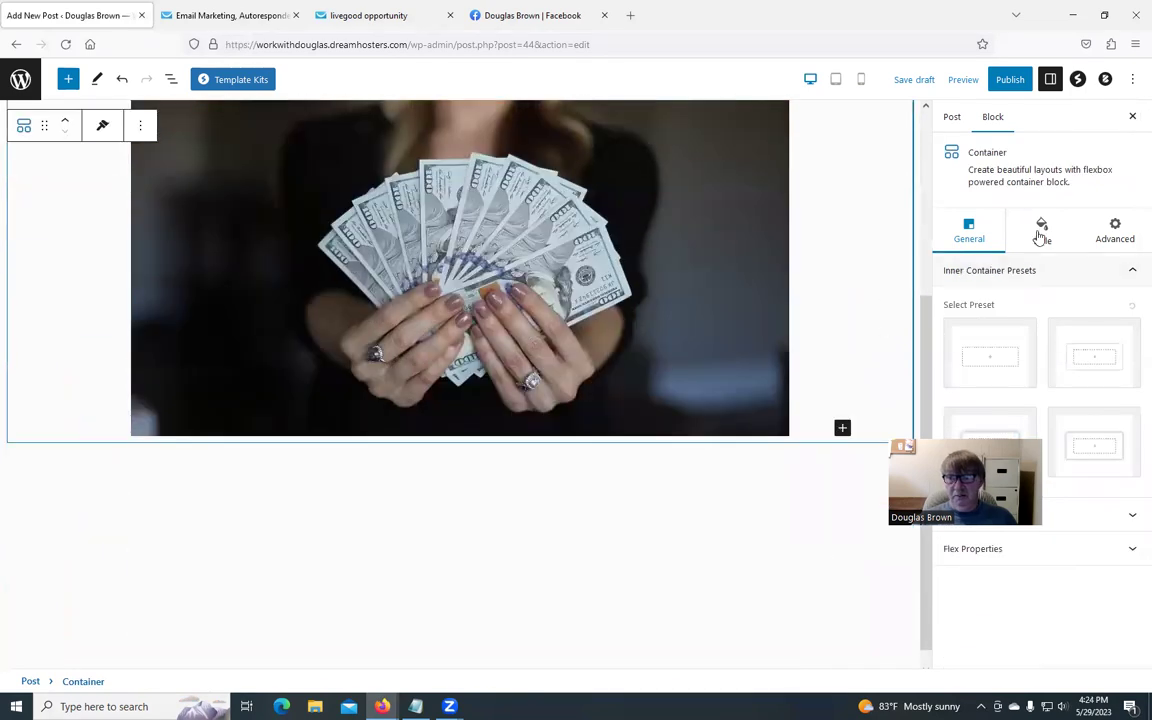
left_click(1041, 232)
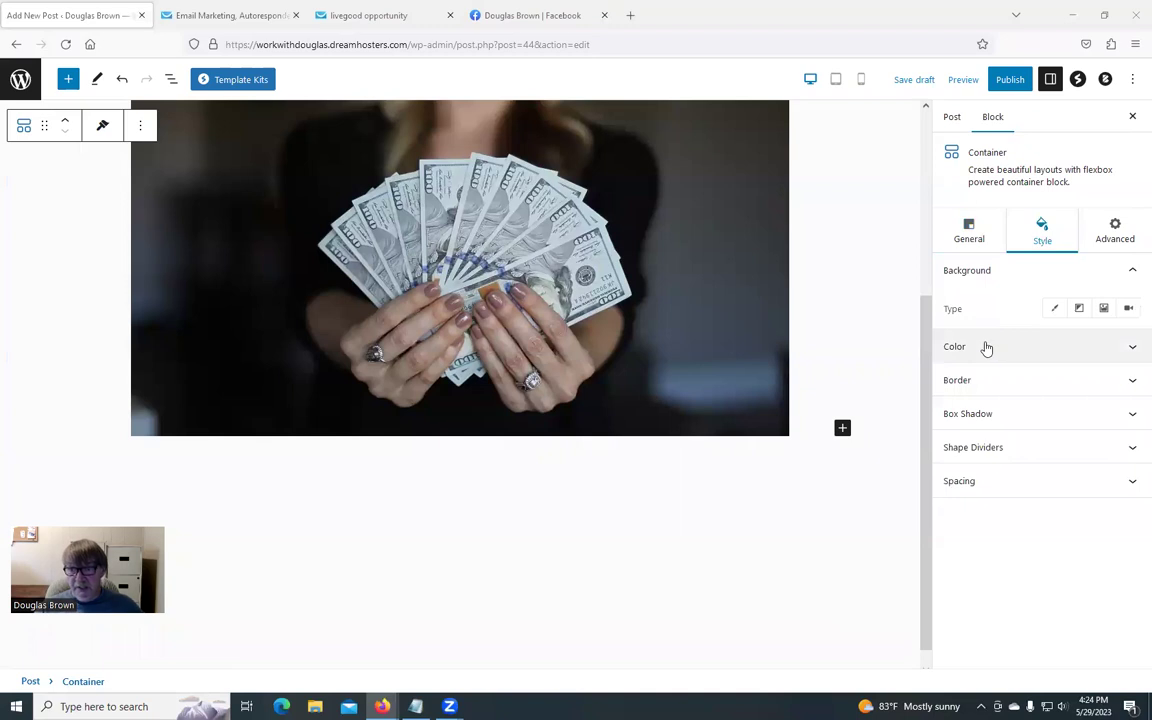
left_click(1115, 230)
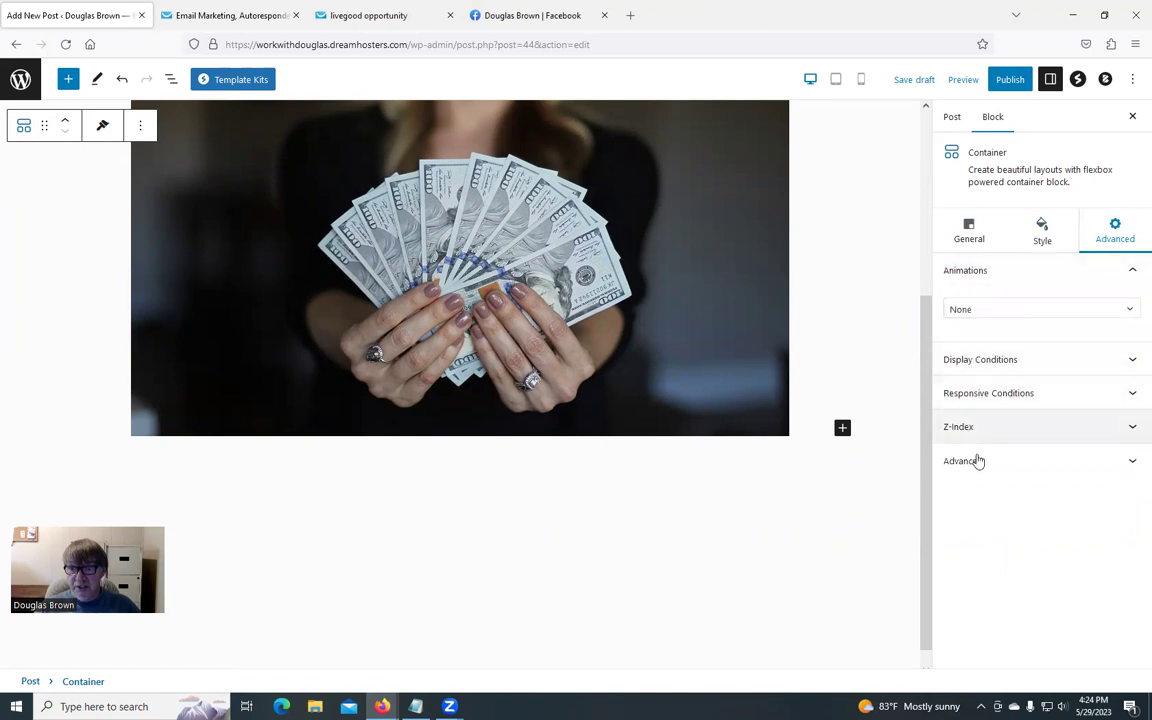
left_click(1041, 228)
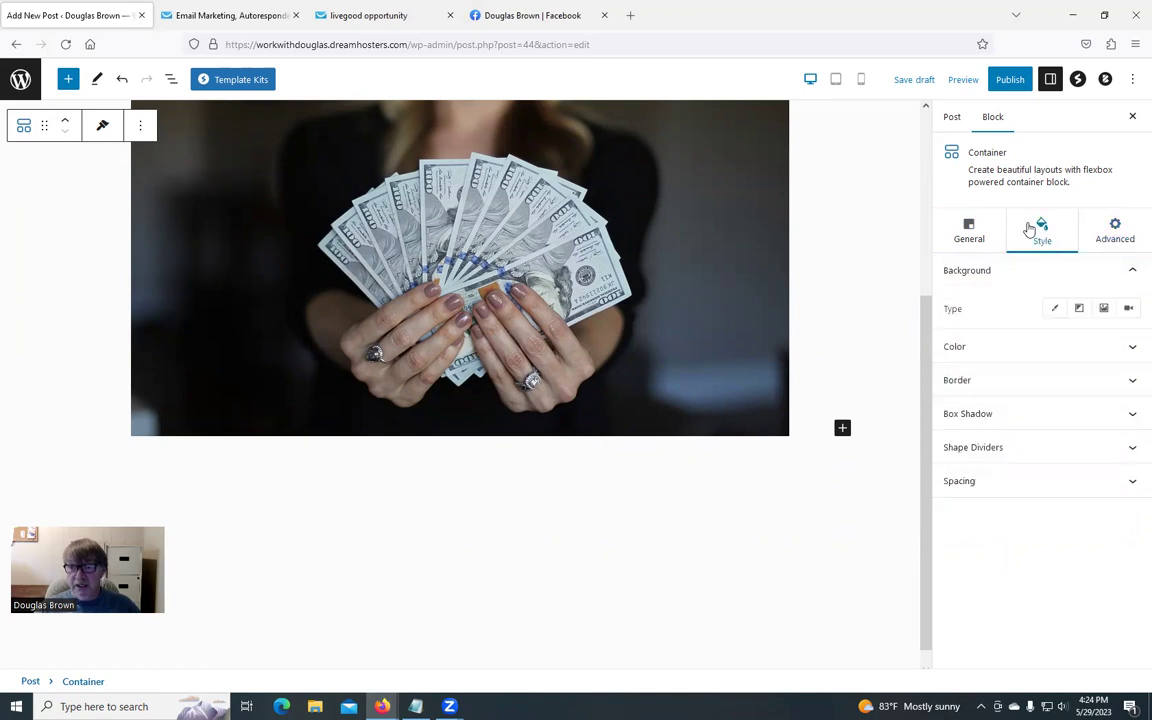
left_click(958, 236)
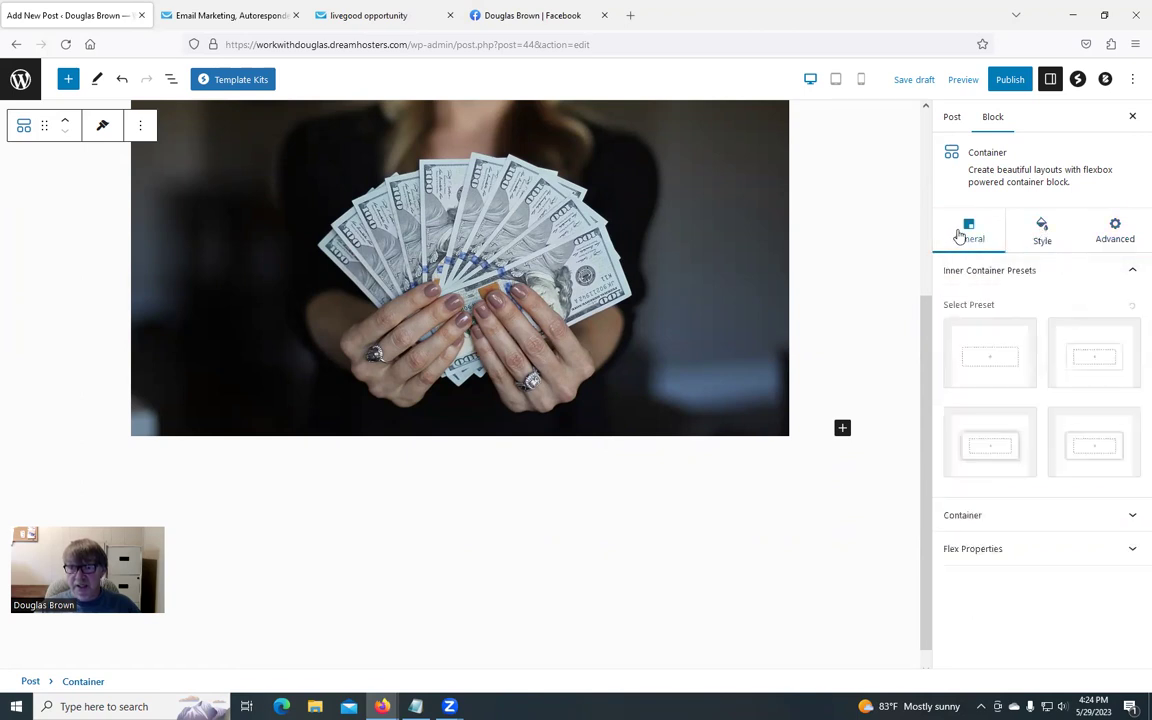
left_click(989, 369)
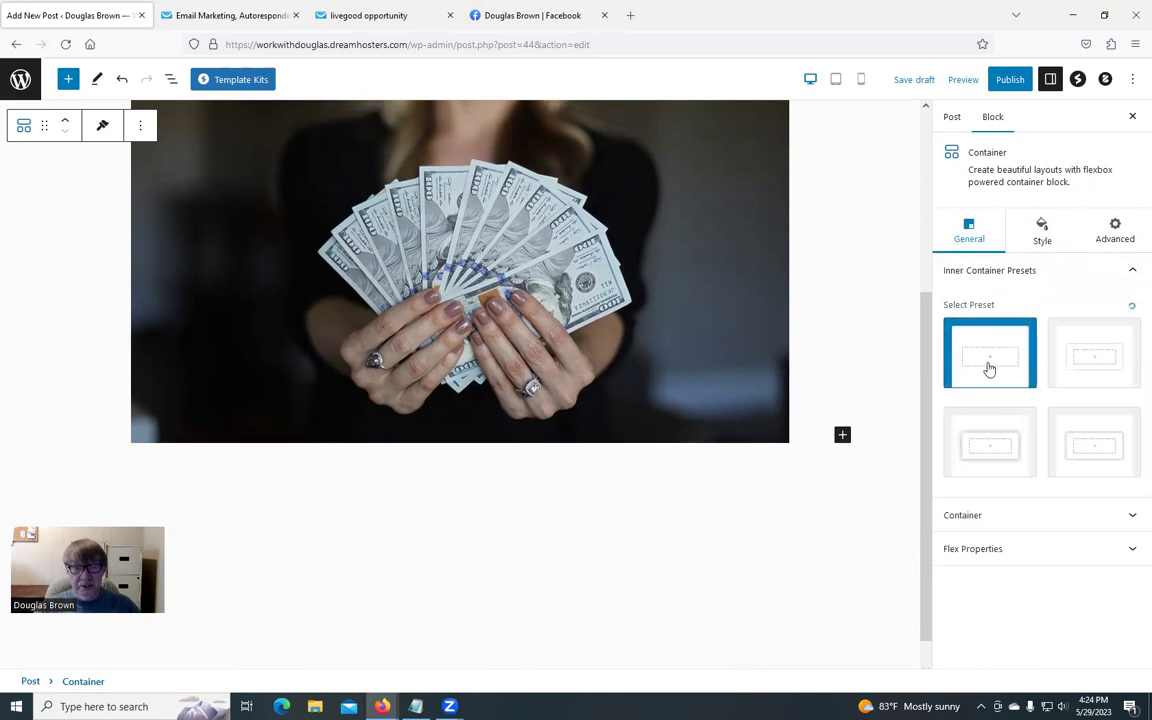
left_click(969, 516)
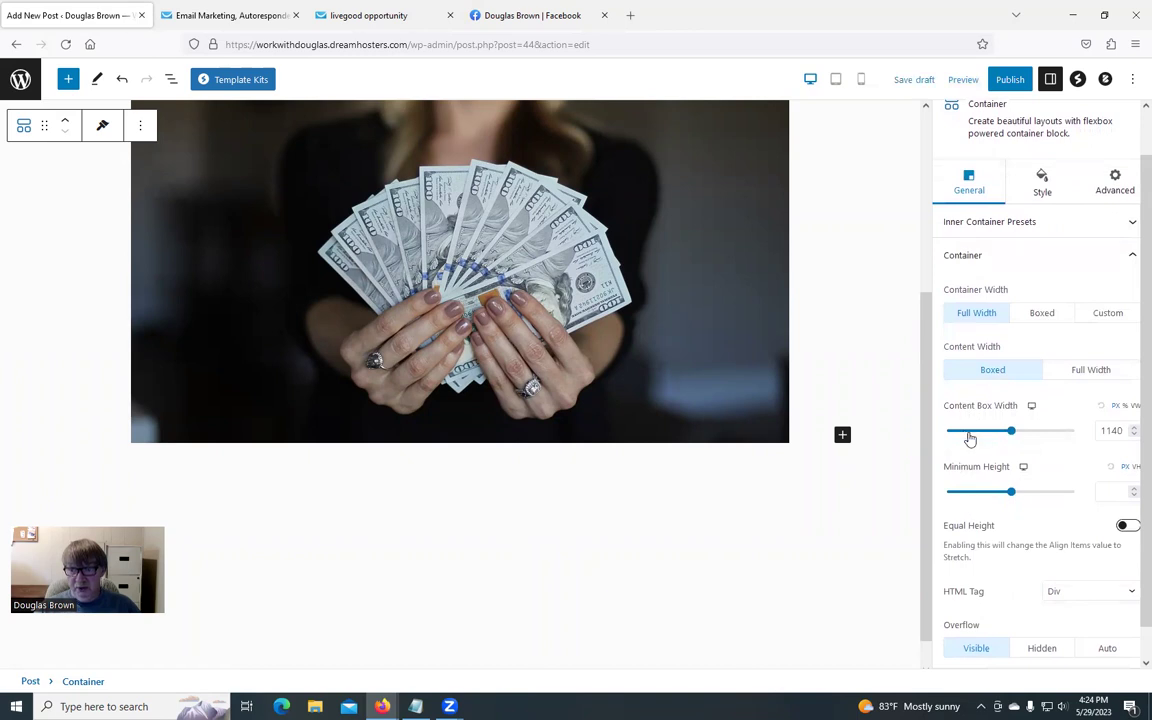
scroll(969, 436, "down", 1)
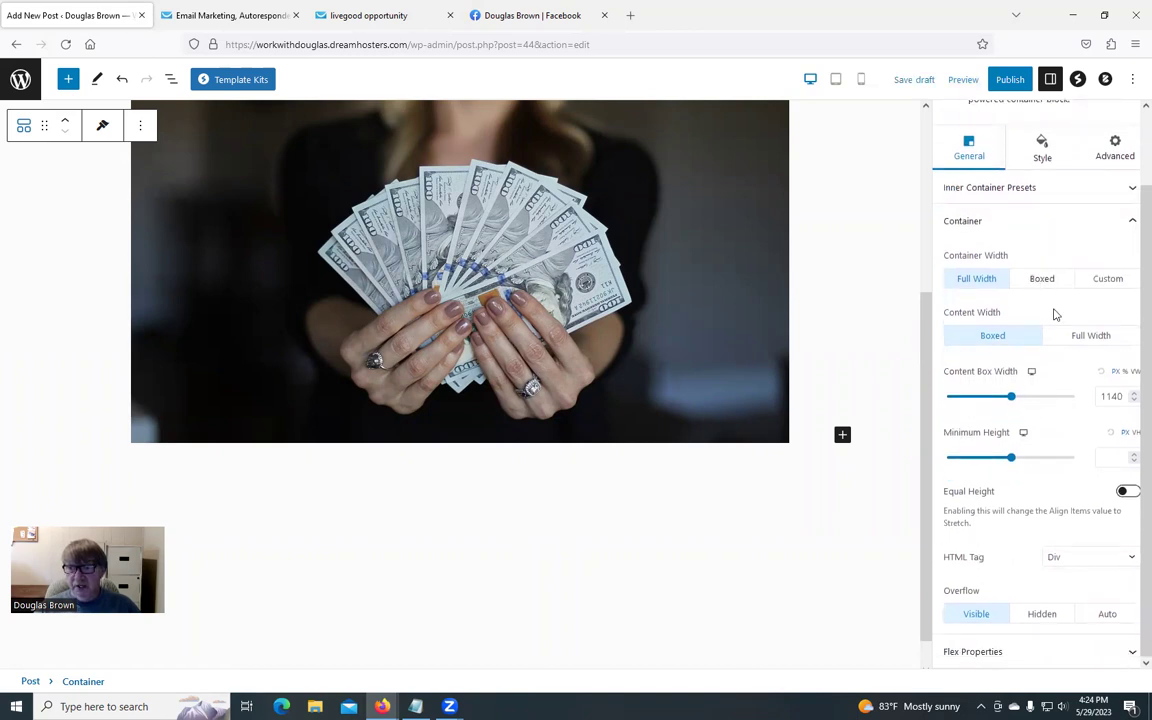
left_click(1090, 336)
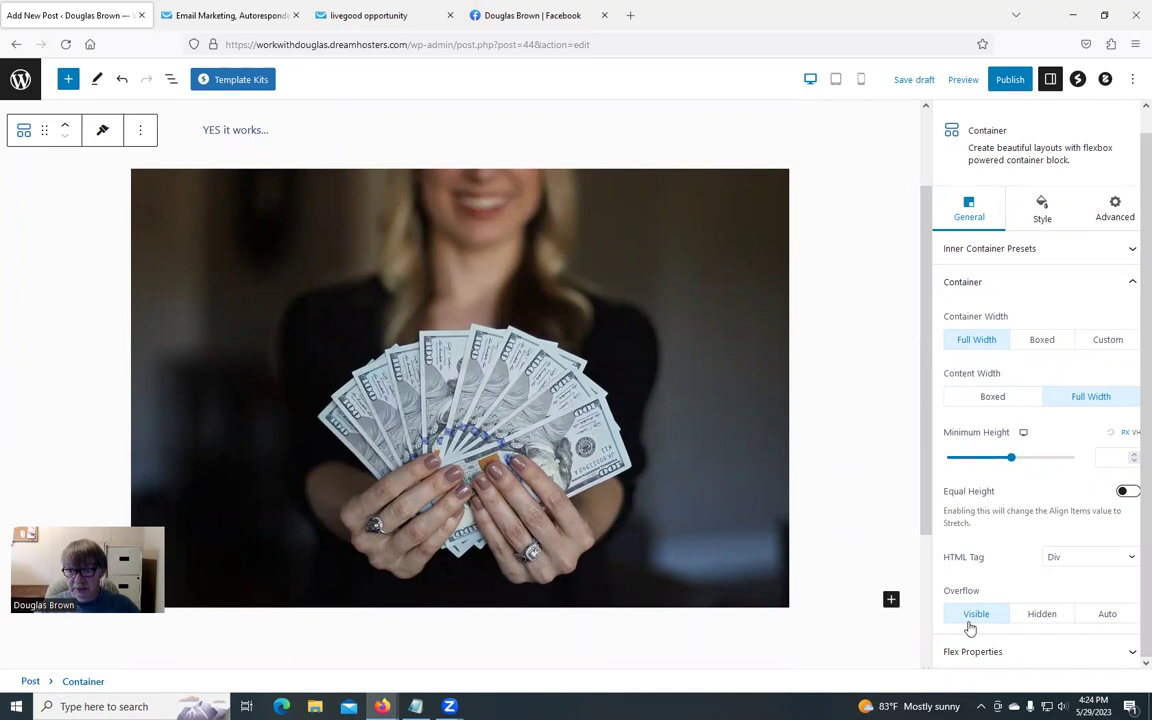
left_click(855, 667)
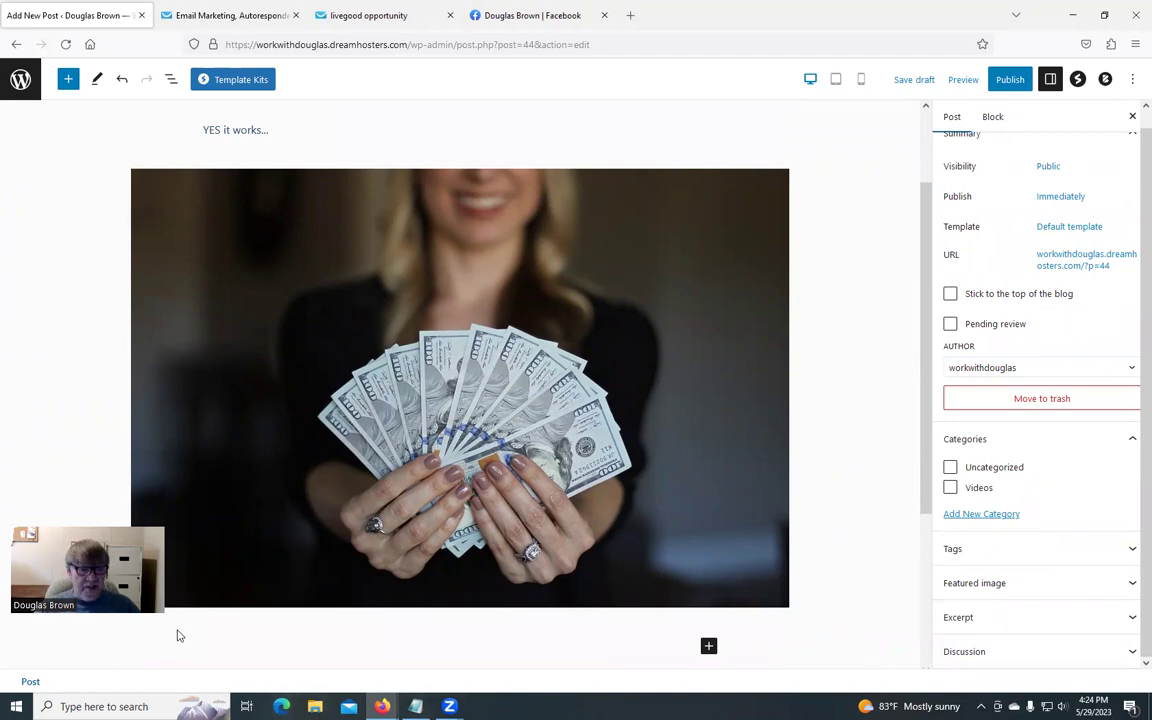
Step: Add a single-column Container block below the money image
left_click_drag(1042, 597, 1040, 590)
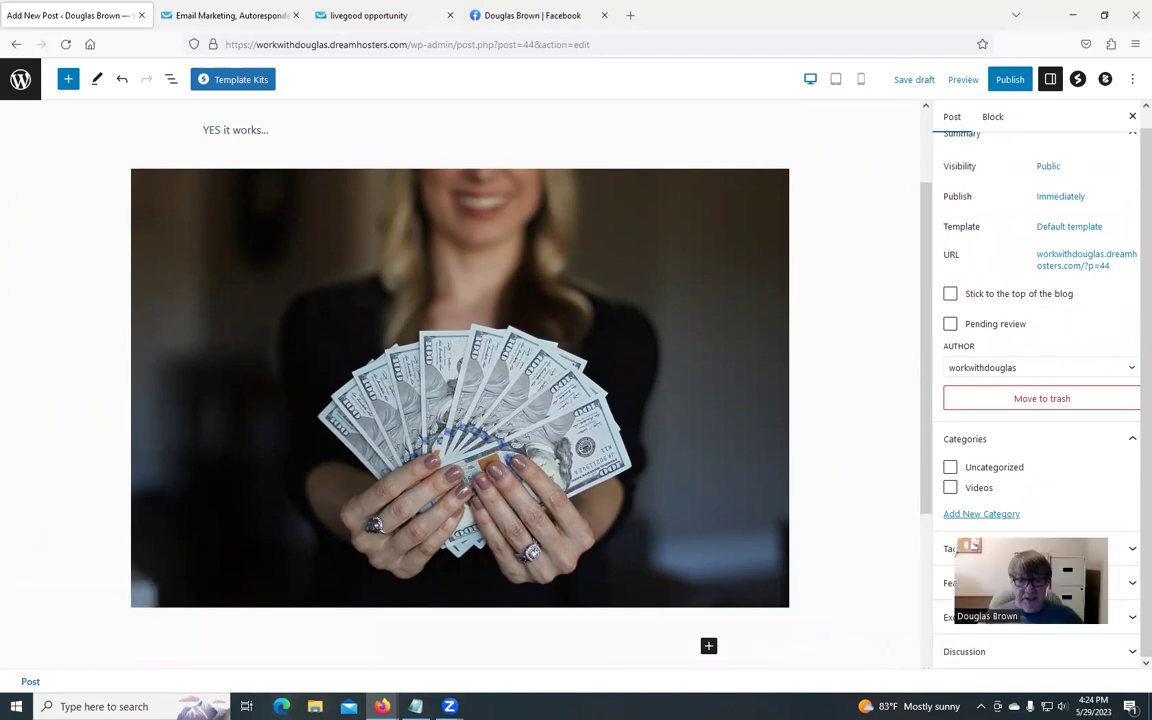
left_click(708, 645)
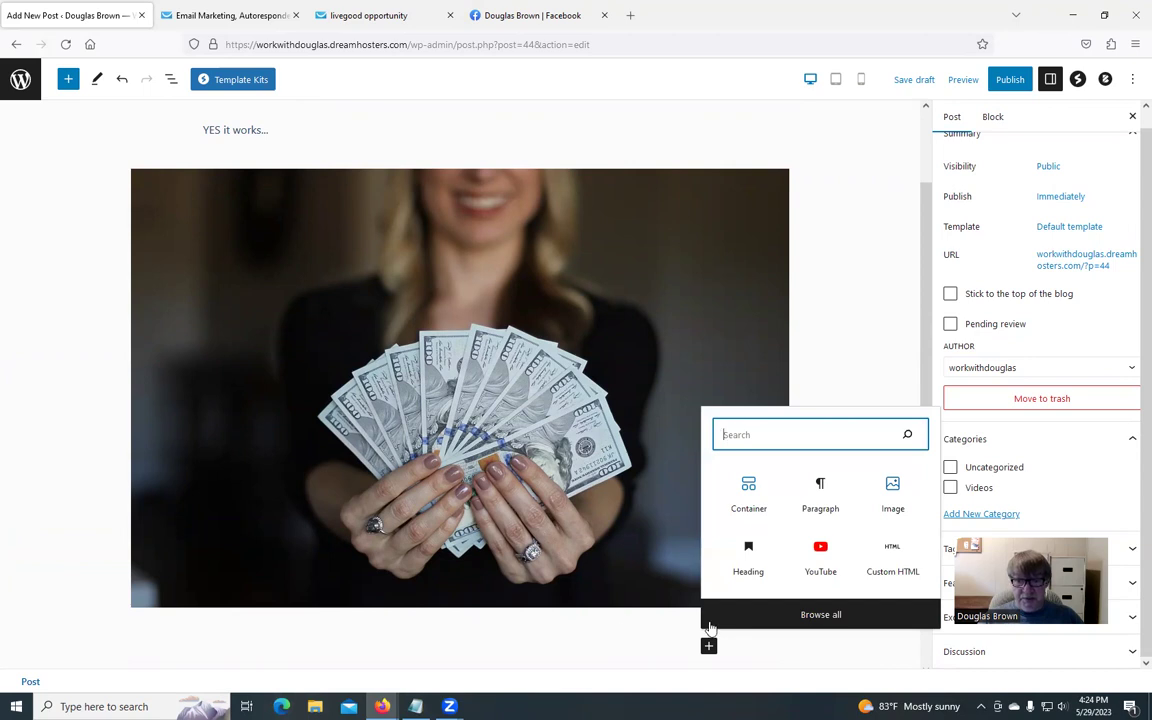
left_click(748, 490)
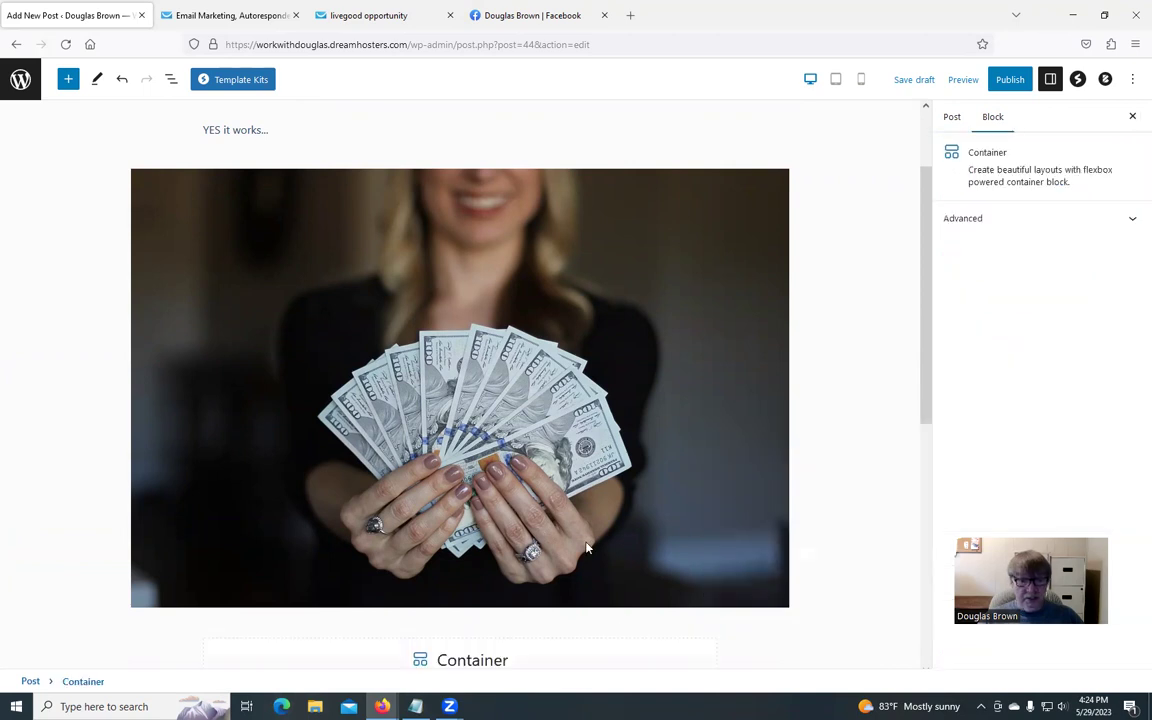
scroll(483, 504, "down", 5)
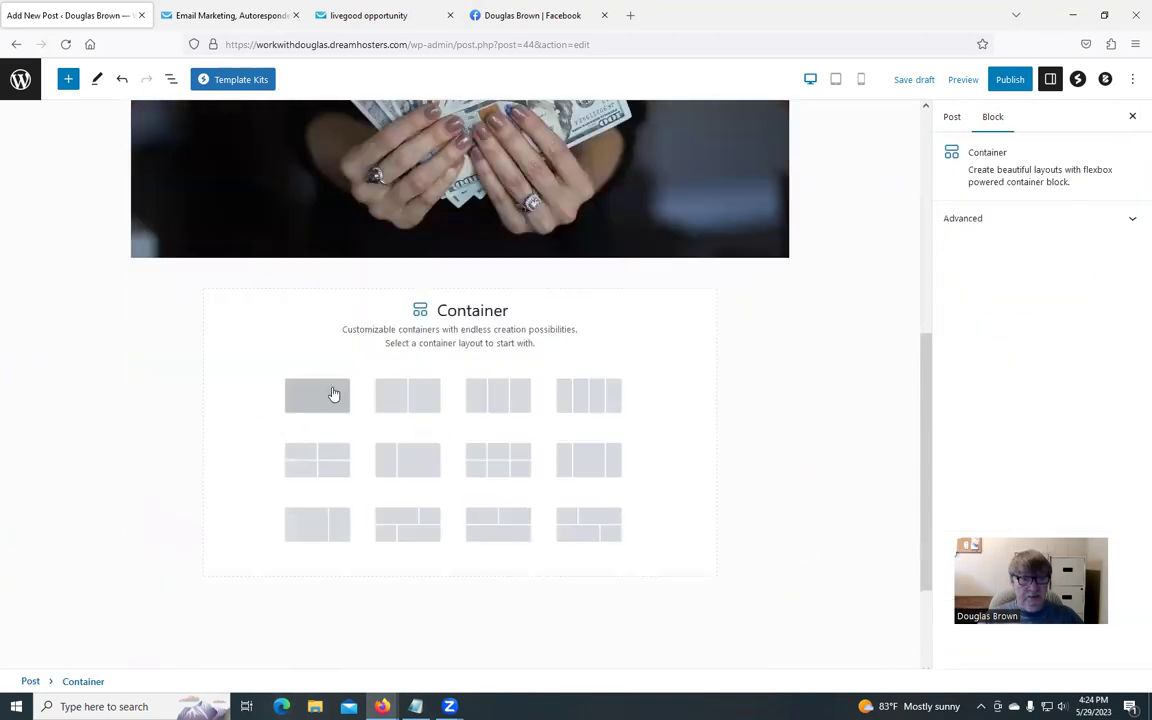
left_click(333, 392)
Step: Open the full block library for the new container and browse its blocks
left_click(458, 436)
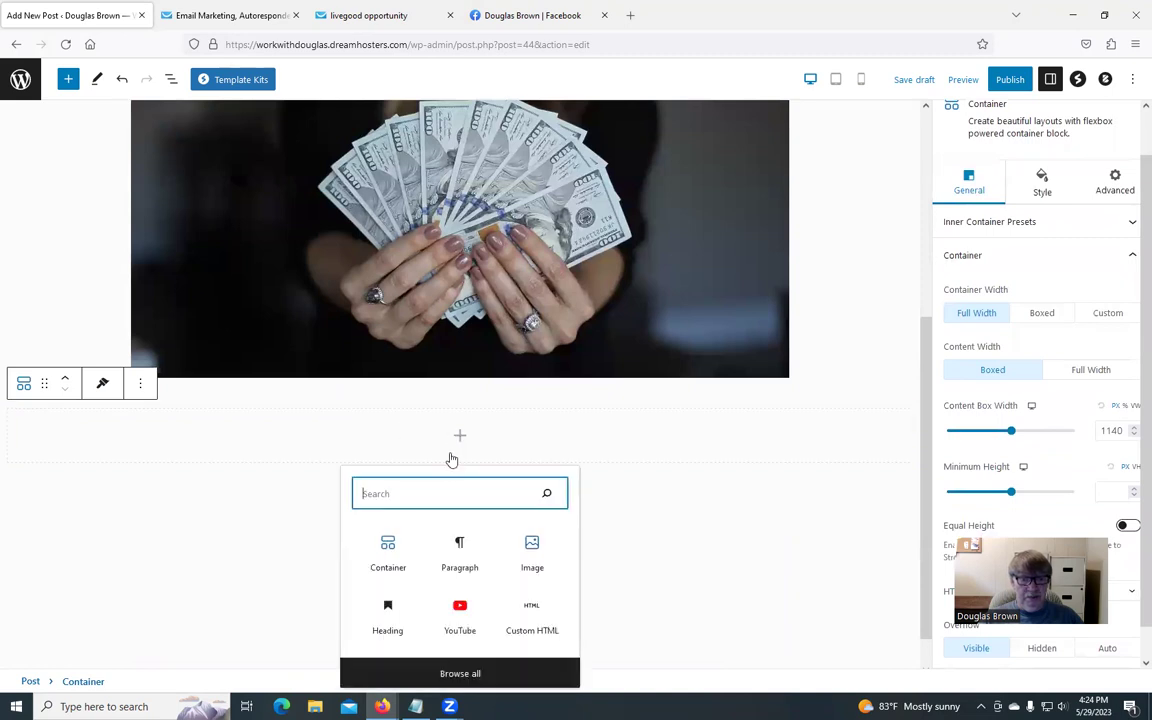
left_click(460, 674)
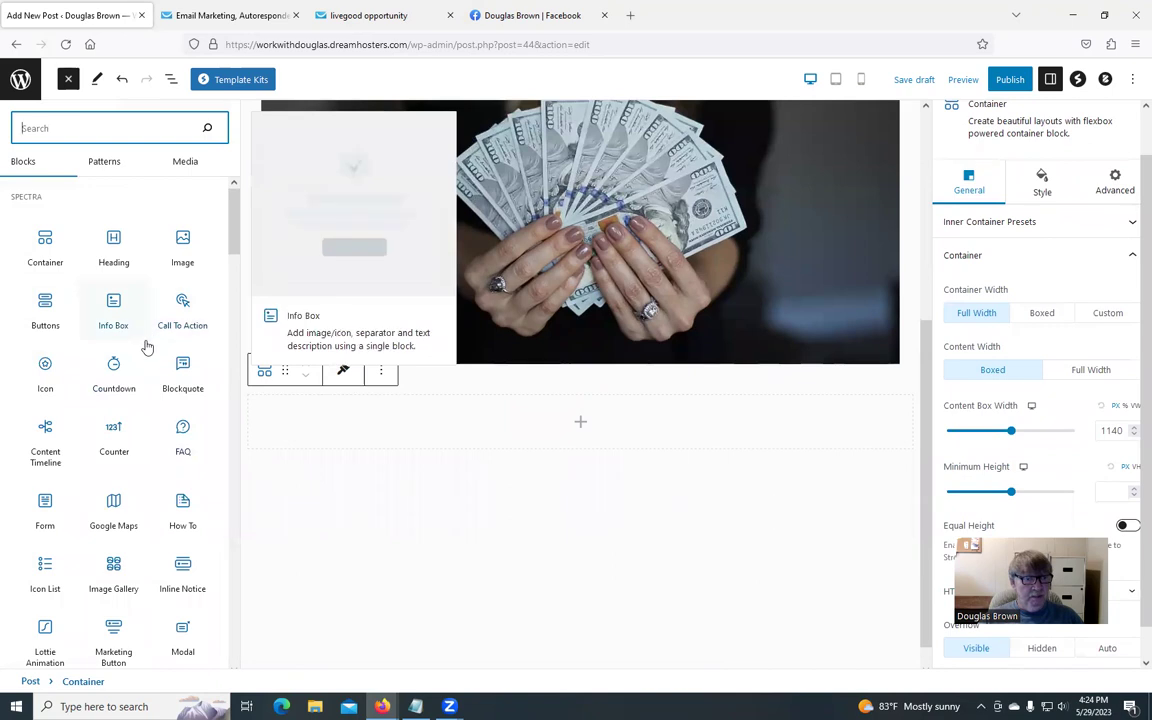
scroll(147, 347, "down", 2)
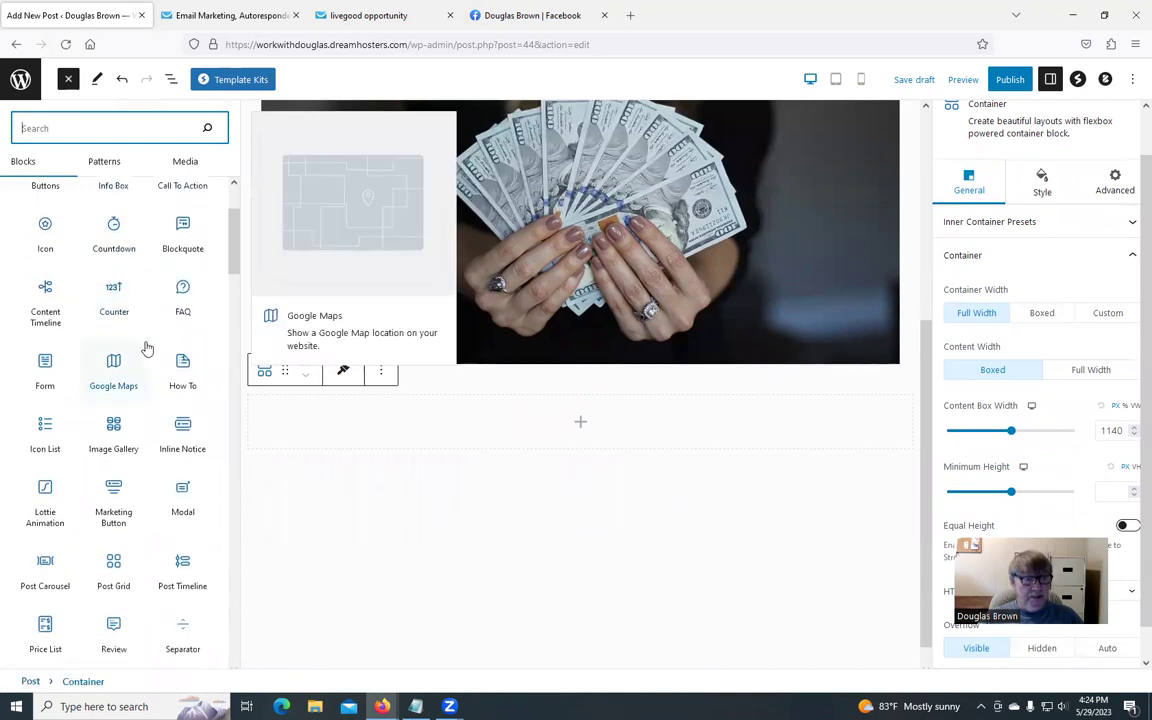
scroll(147, 347, "up", 2)
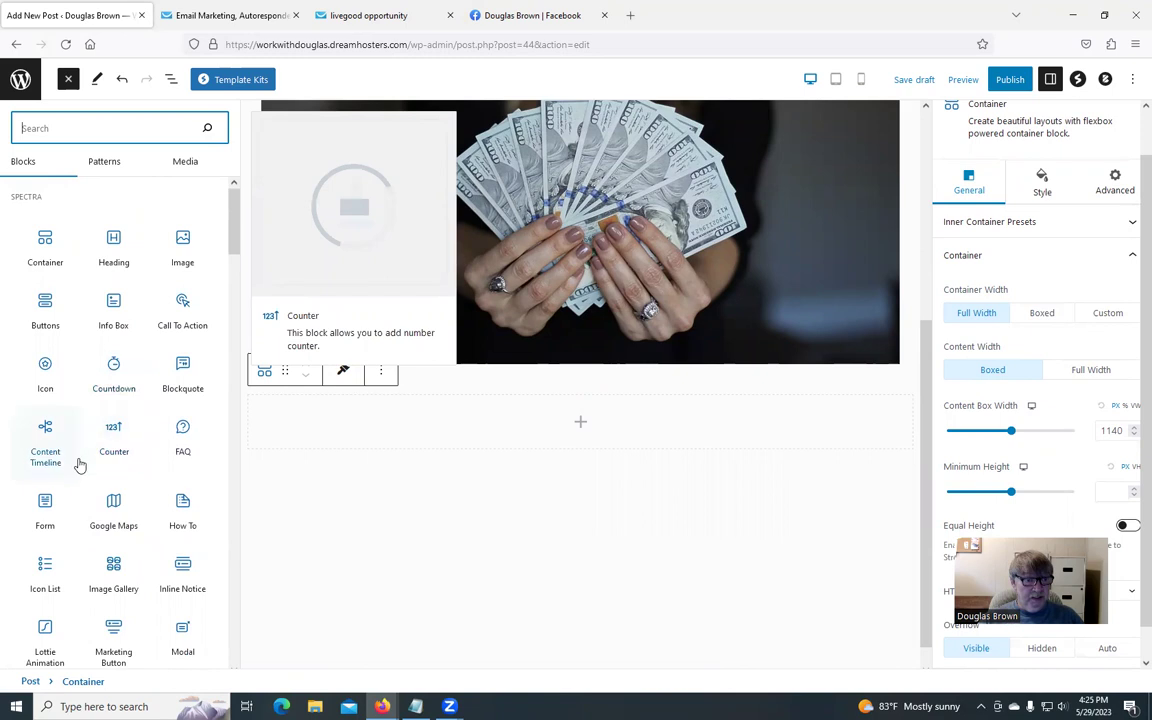
scroll(80, 462, "down", 3)
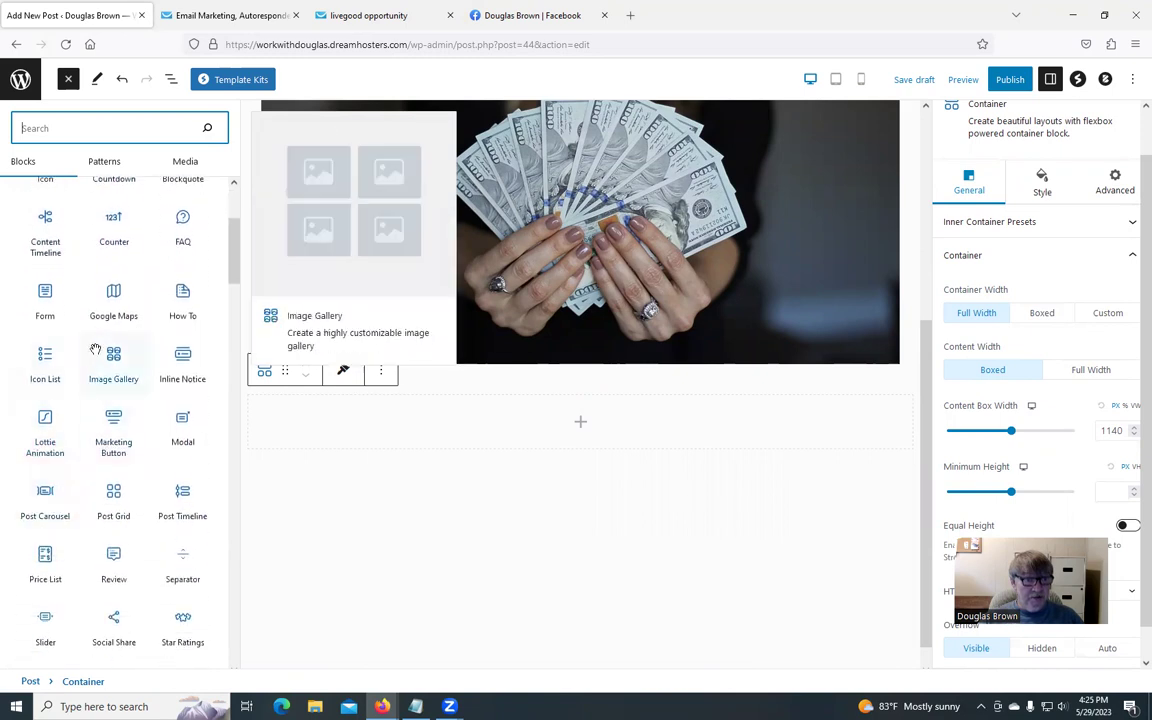
scroll(85, 388, "down", 3)
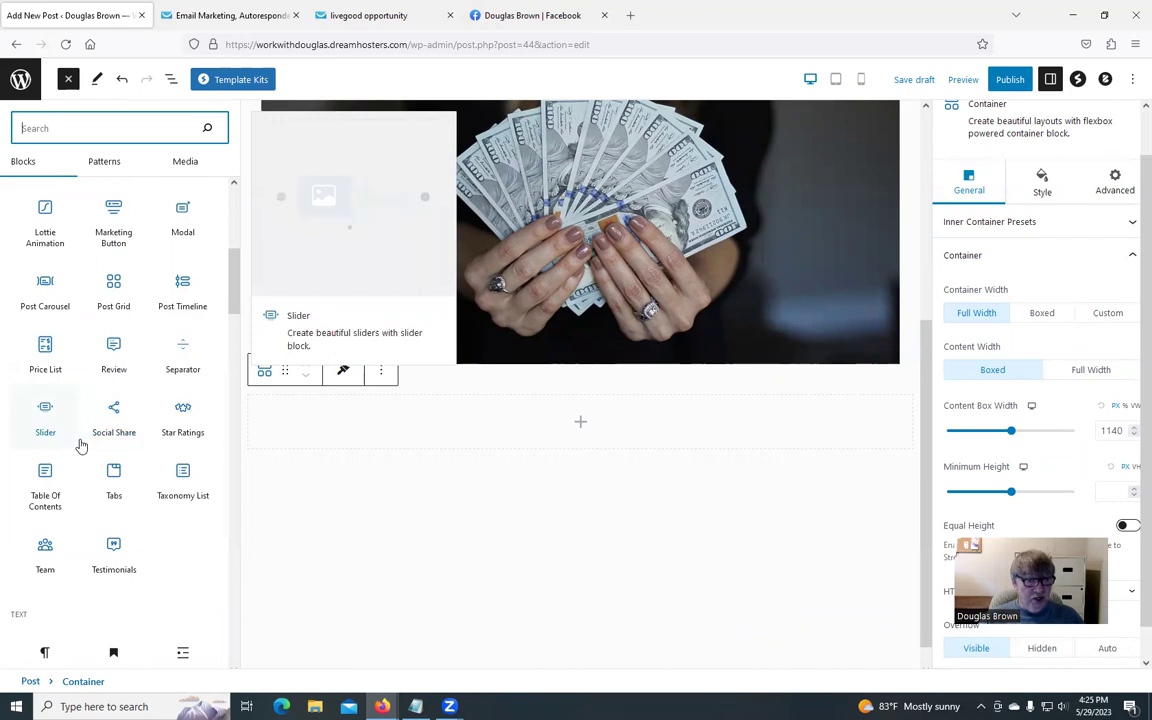
scroll(81, 445, "down", 3)
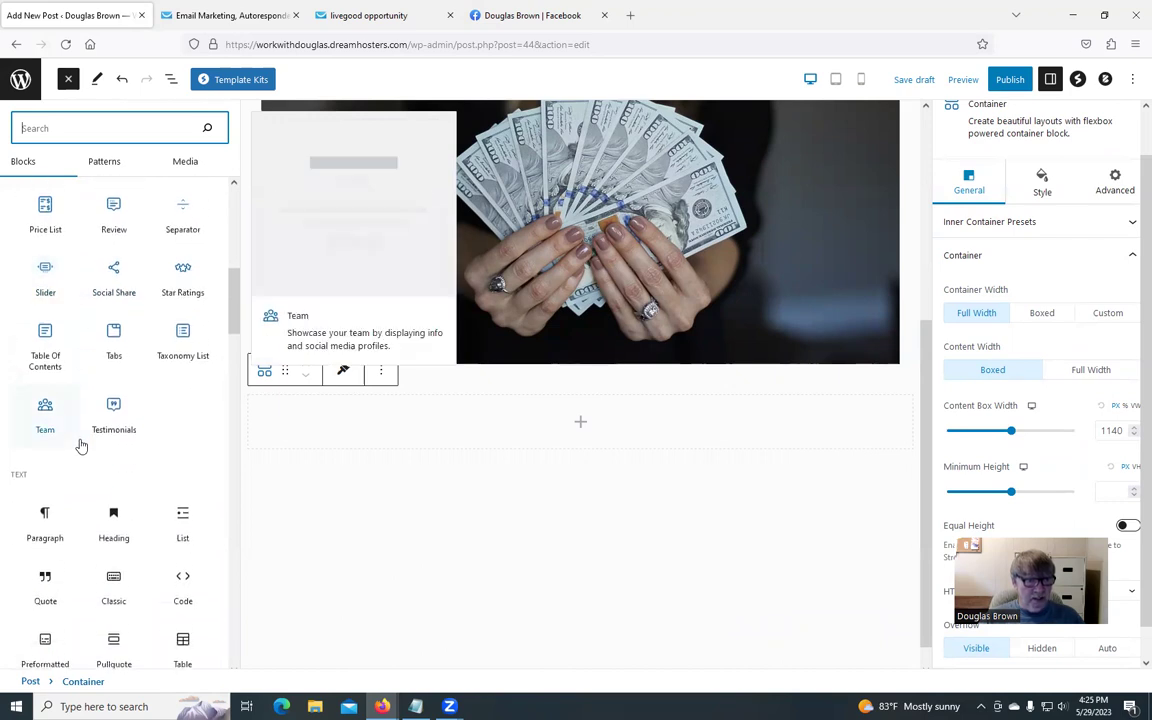
Step: Add a Social Share block and move it directly under the headline using List View
left_click(113, 268)
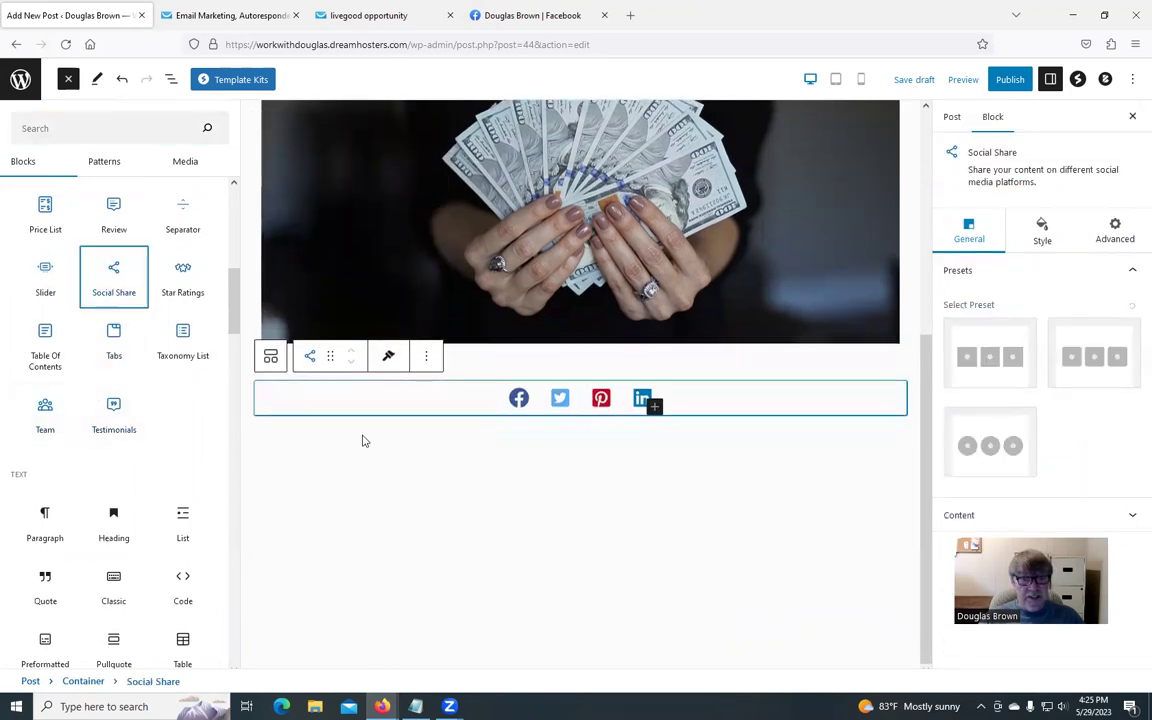
left_click(378, 407)
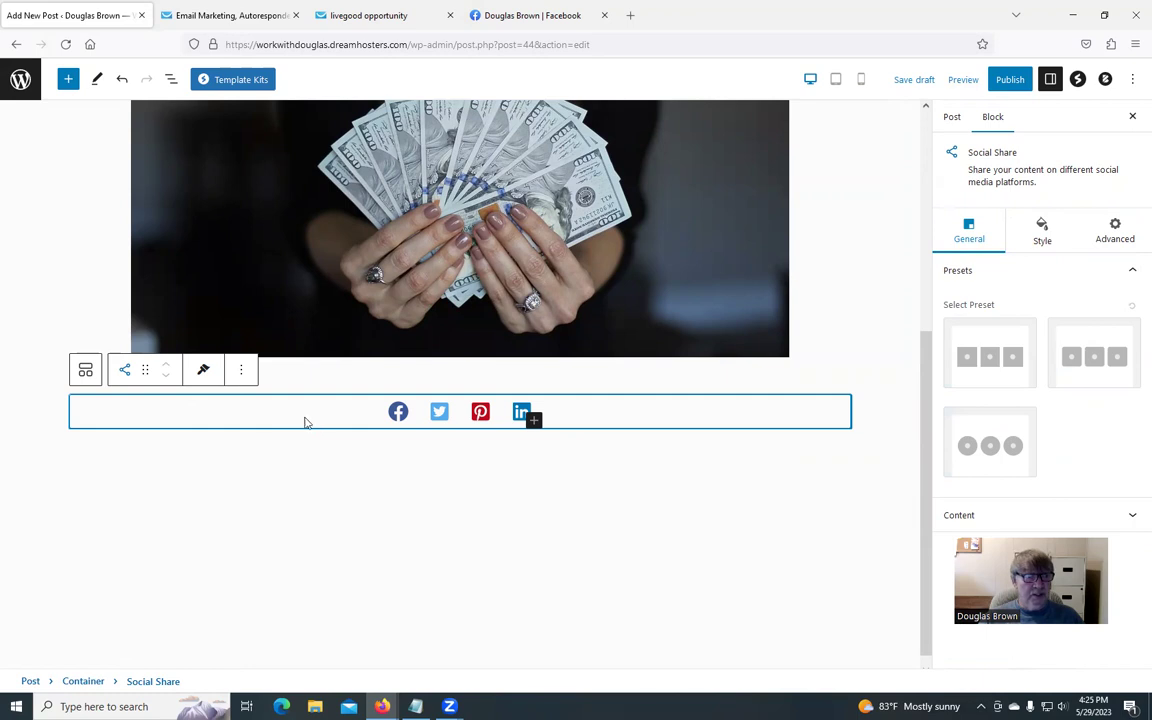
left_click(172, 80)
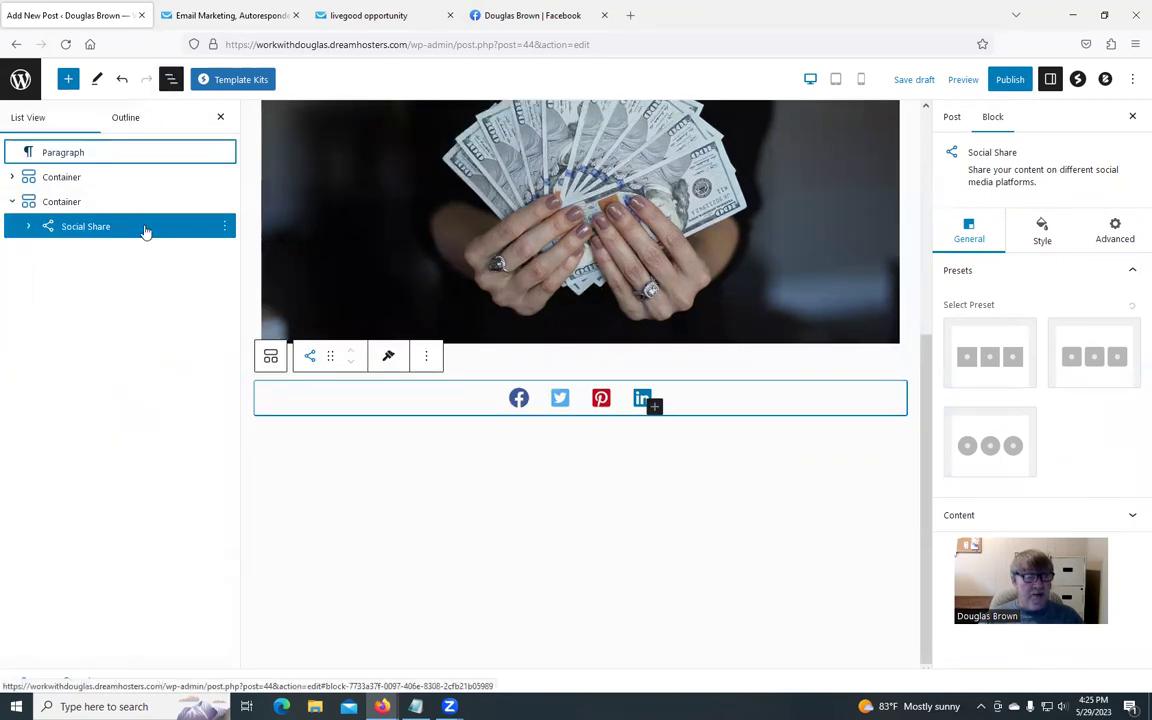
left_click_drag(145, 230, 124, 155)
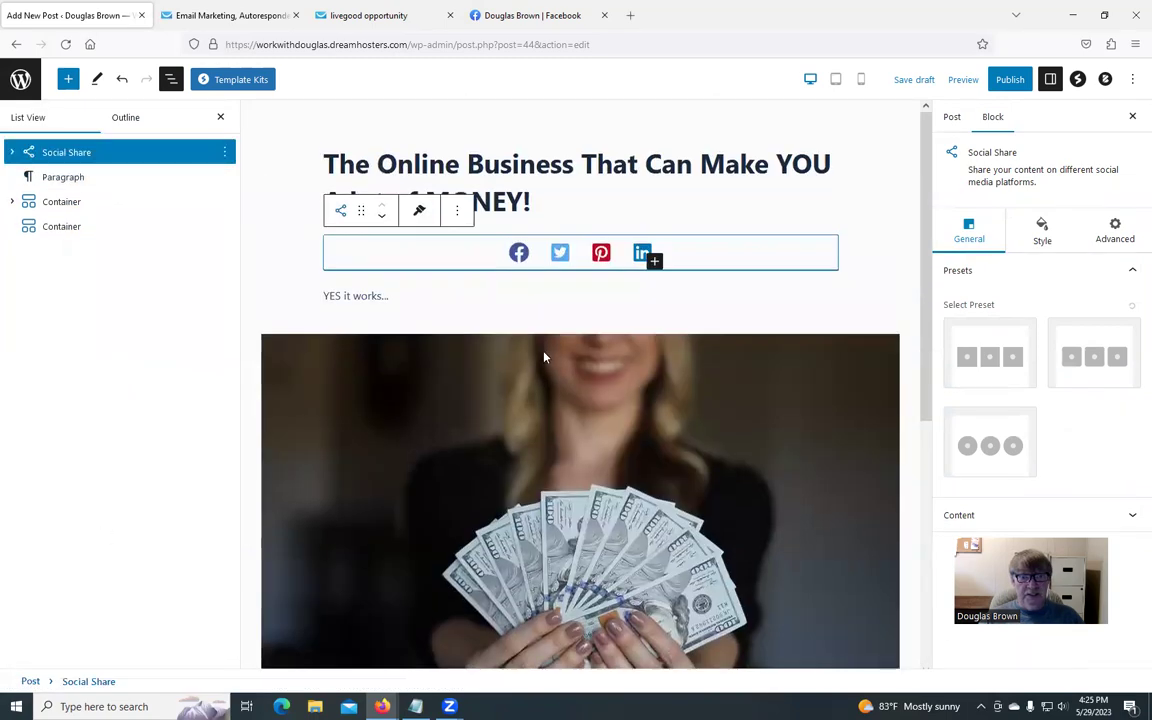
Step: Delete the 'YES it works...' paragraph
left_click(437, 298)
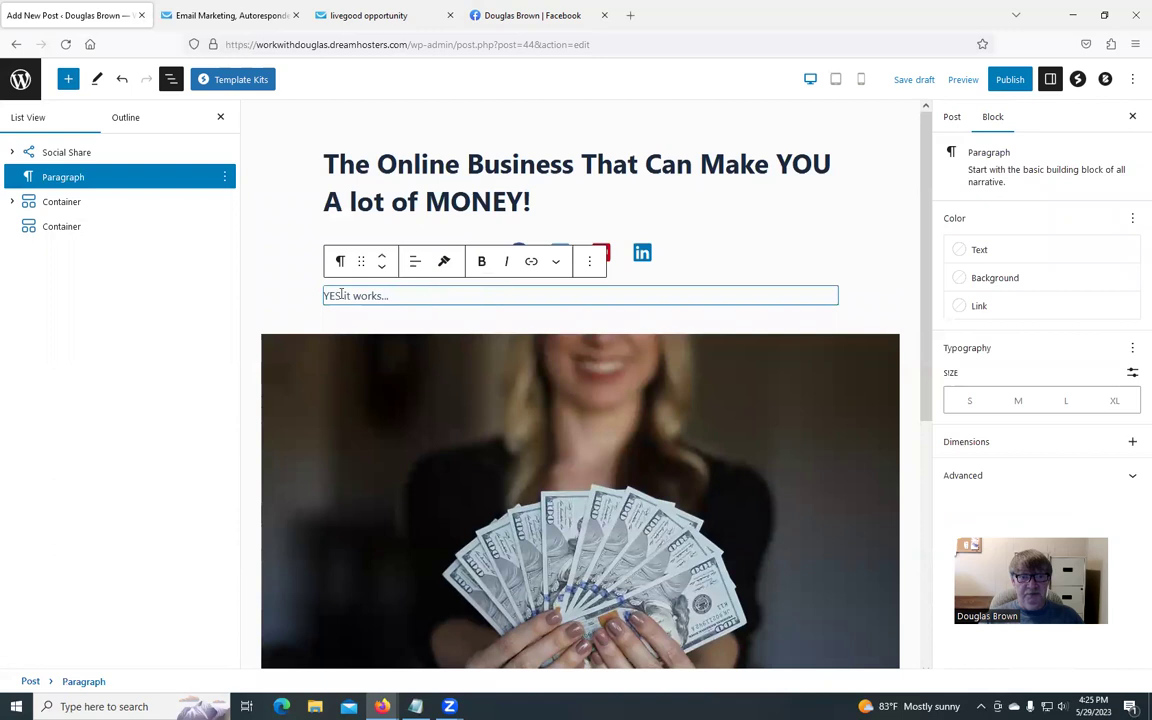
left_click(286, 285)
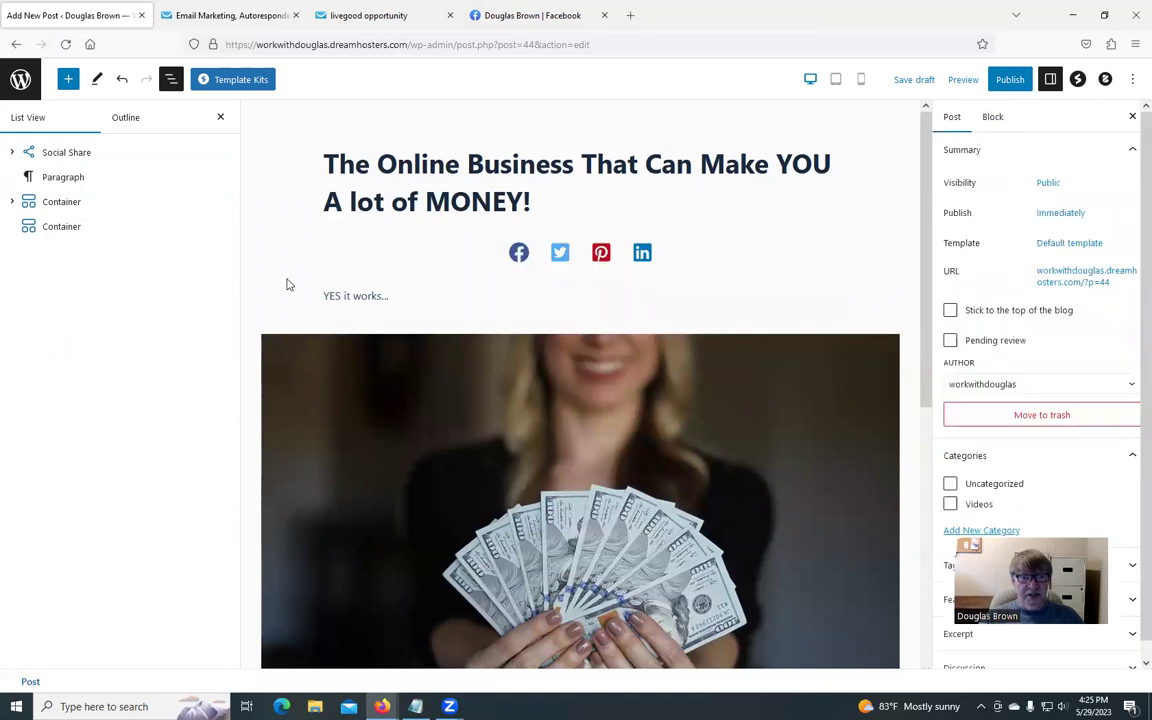
left_click(430, 298)
left_click(590, 263)
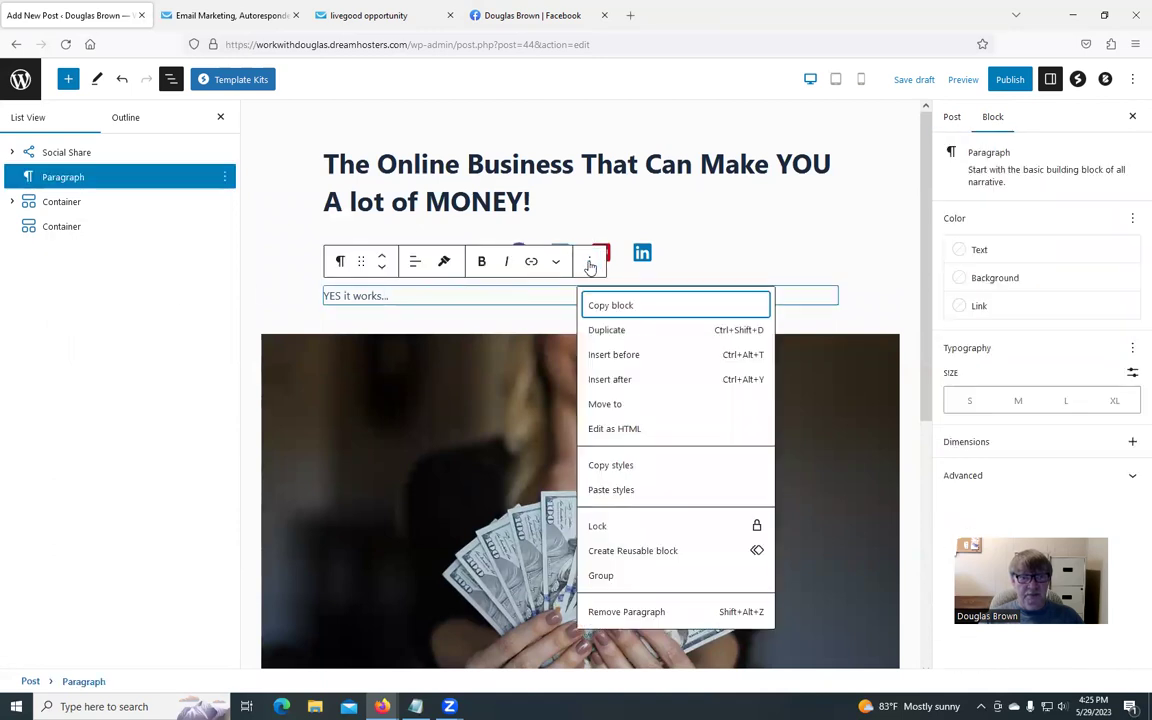
left_click(616, 612)
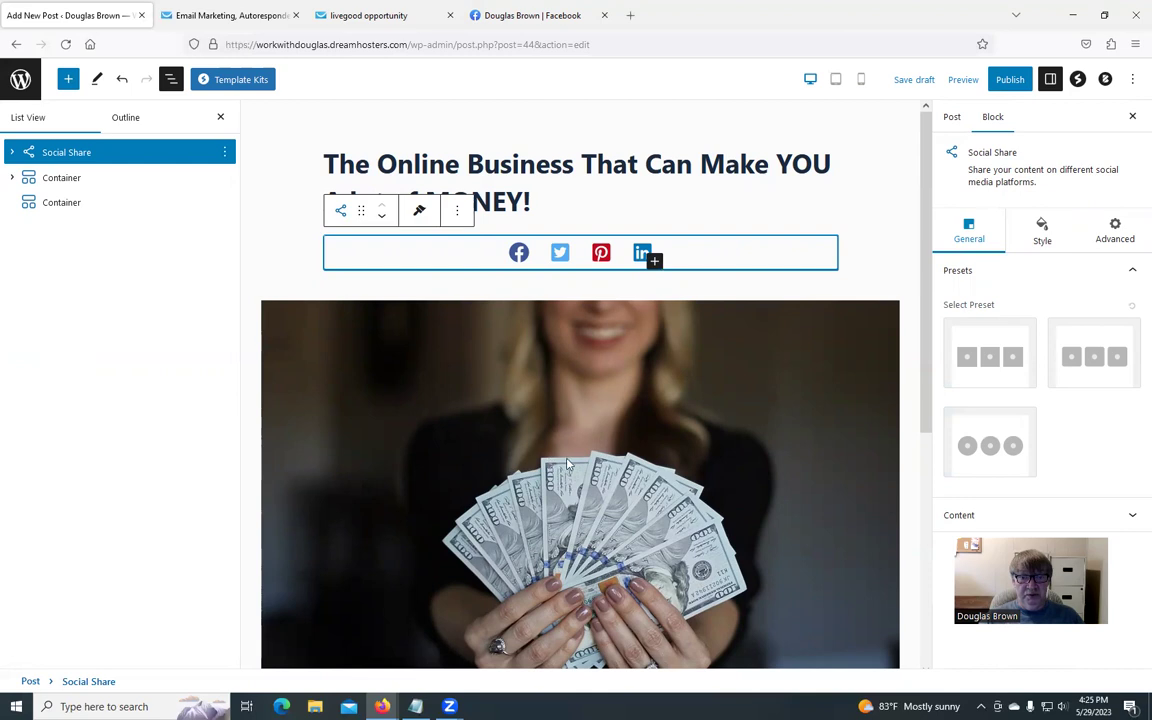
Step: Insert a Paragraph block from the Text section into the empty container below the image
scroll(579, 465, "down", 5)
left_click(578, 431)
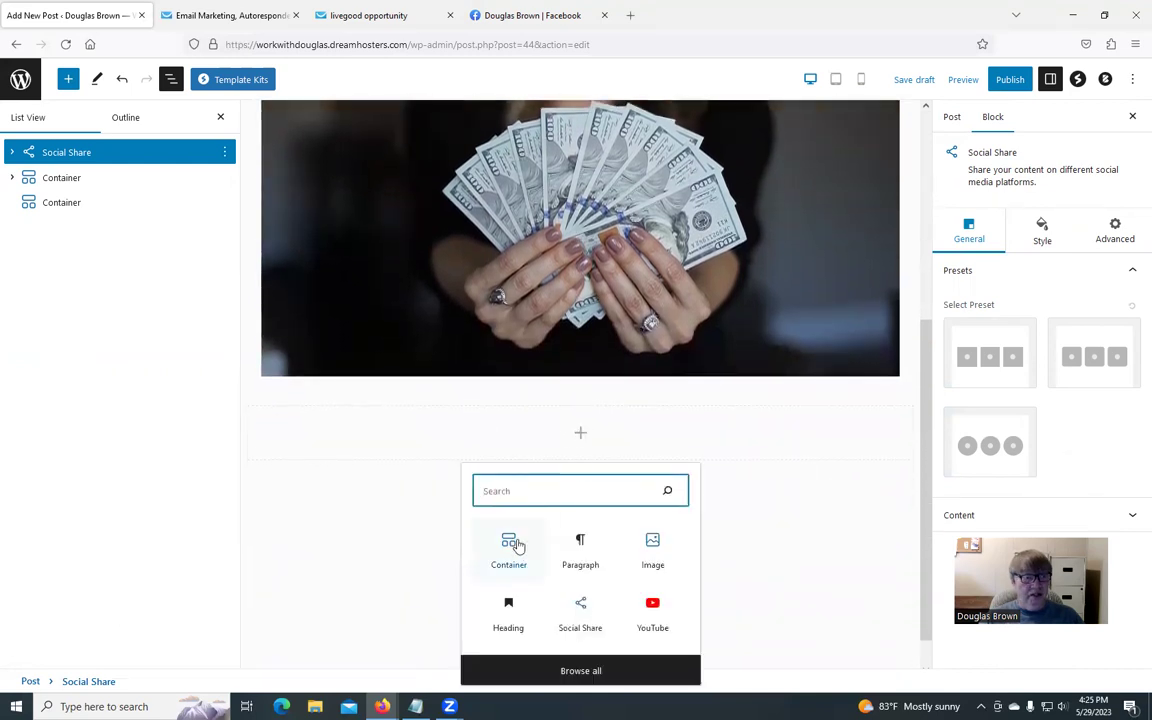
left_click(71, 204)
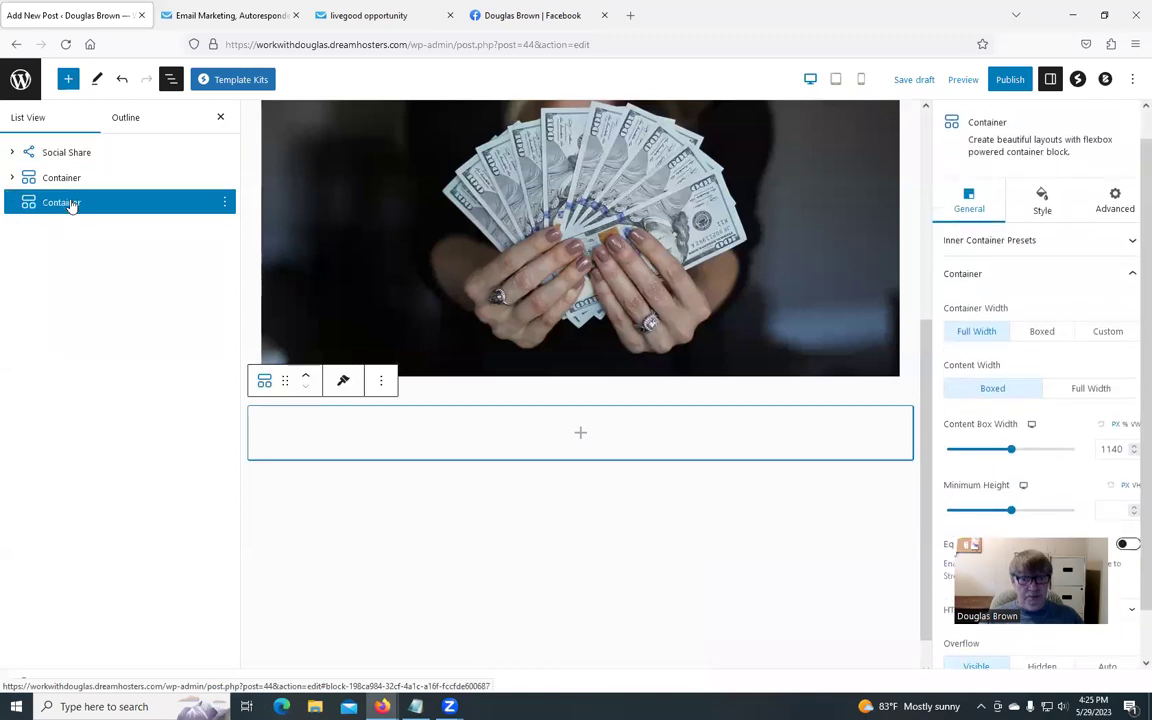
left_click(581, 432)
left_click(591, 670)
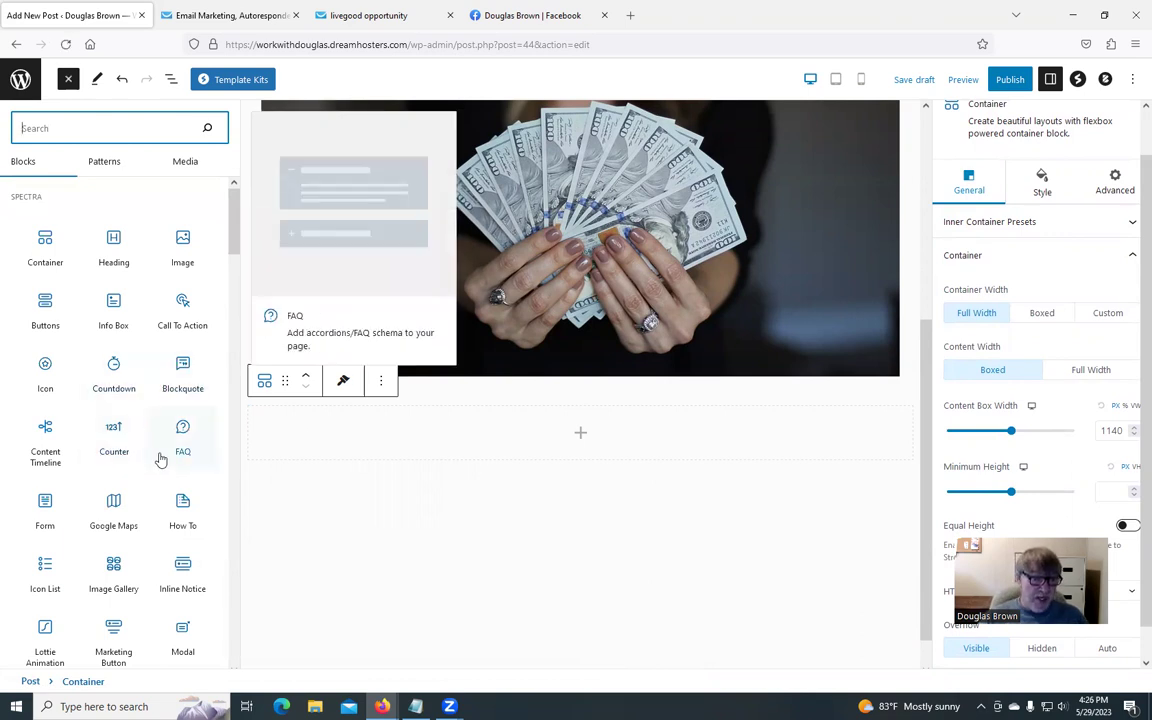
scroll(158, 457, "down", 1)
scroll(140, 462, "down", 3)
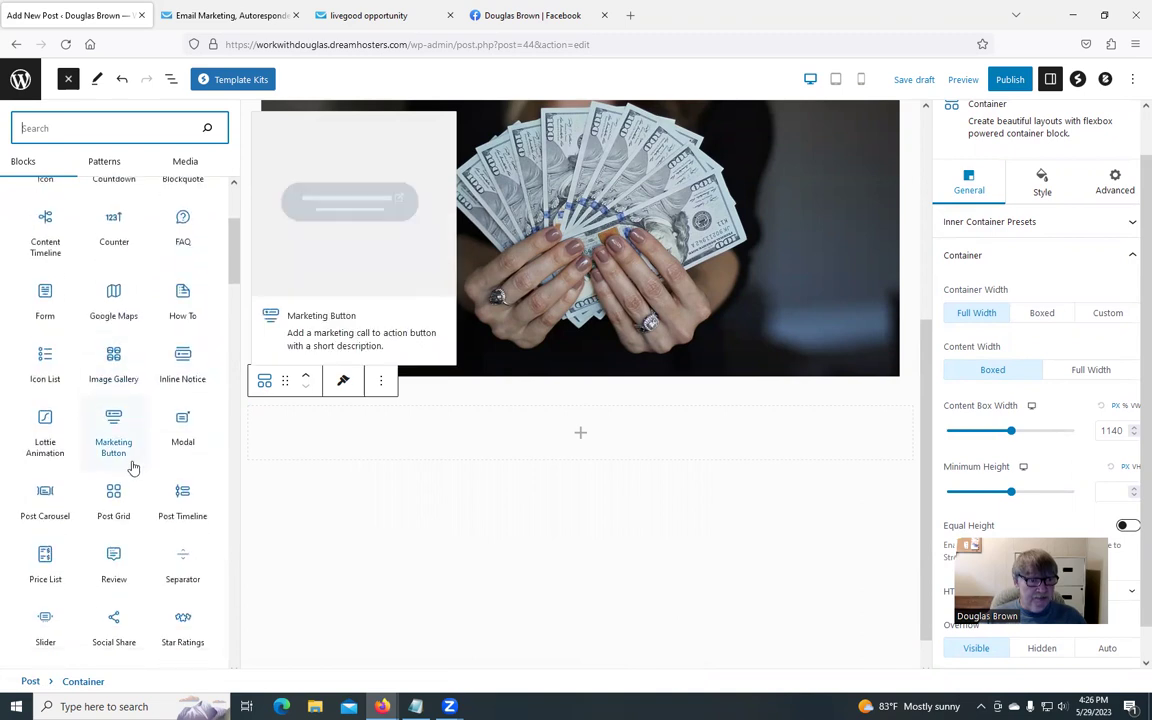
scroll(131, 467, "down", 5)
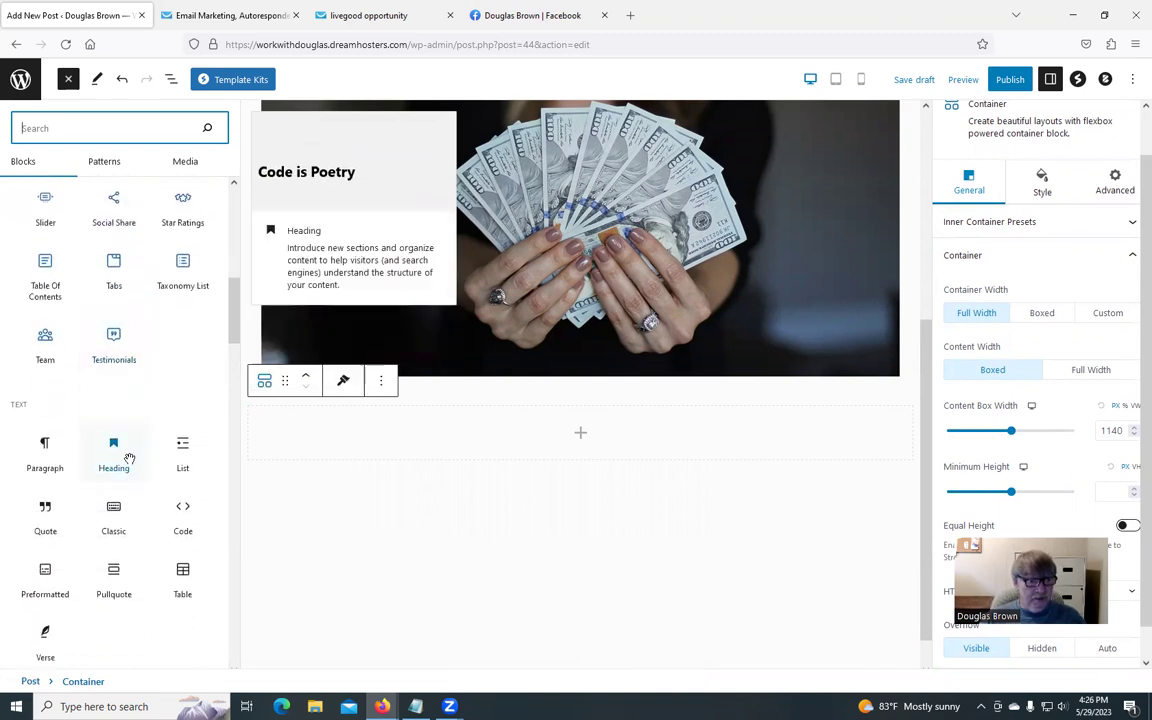
scroll(123, 456, "down", 2)
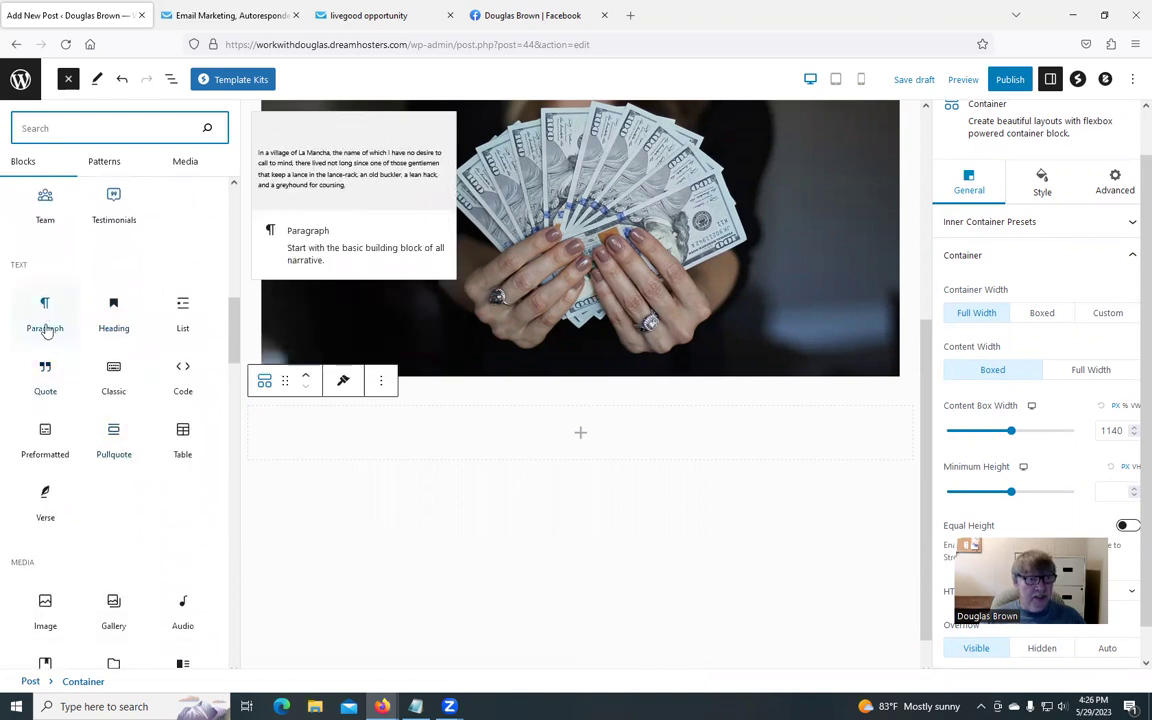
left_click(45, 328)
Step: Type 'click here' in the paragraph and make it bold
left_click(402, 433)
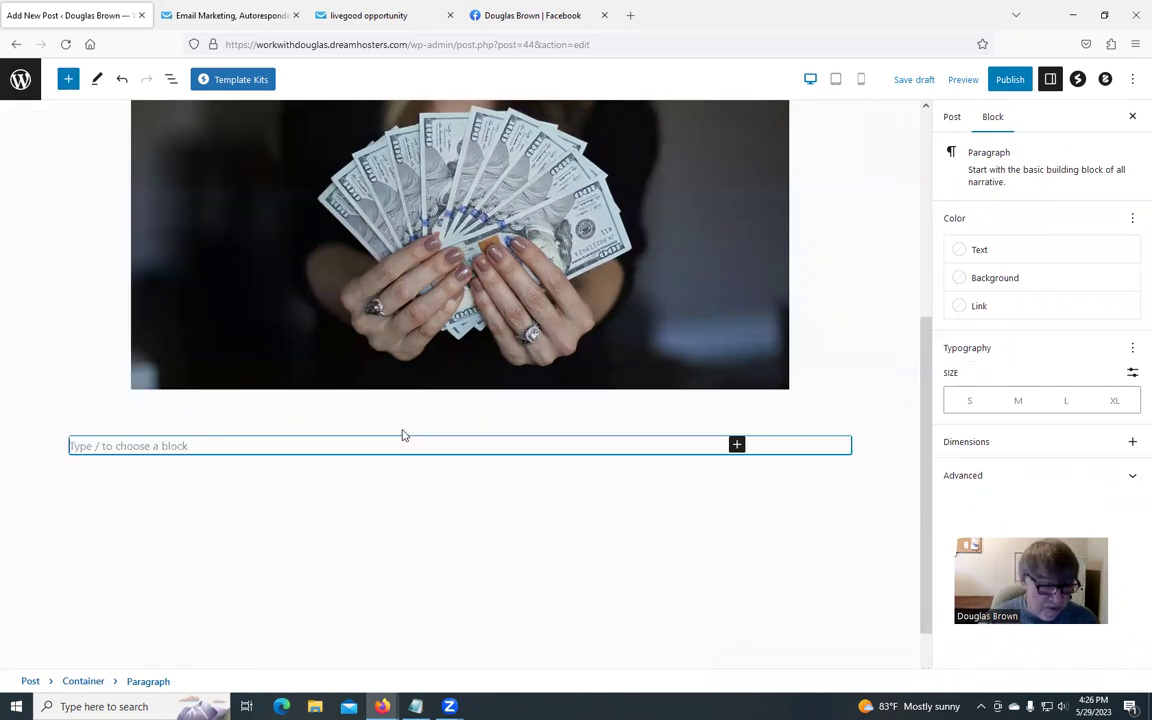
type("cli")
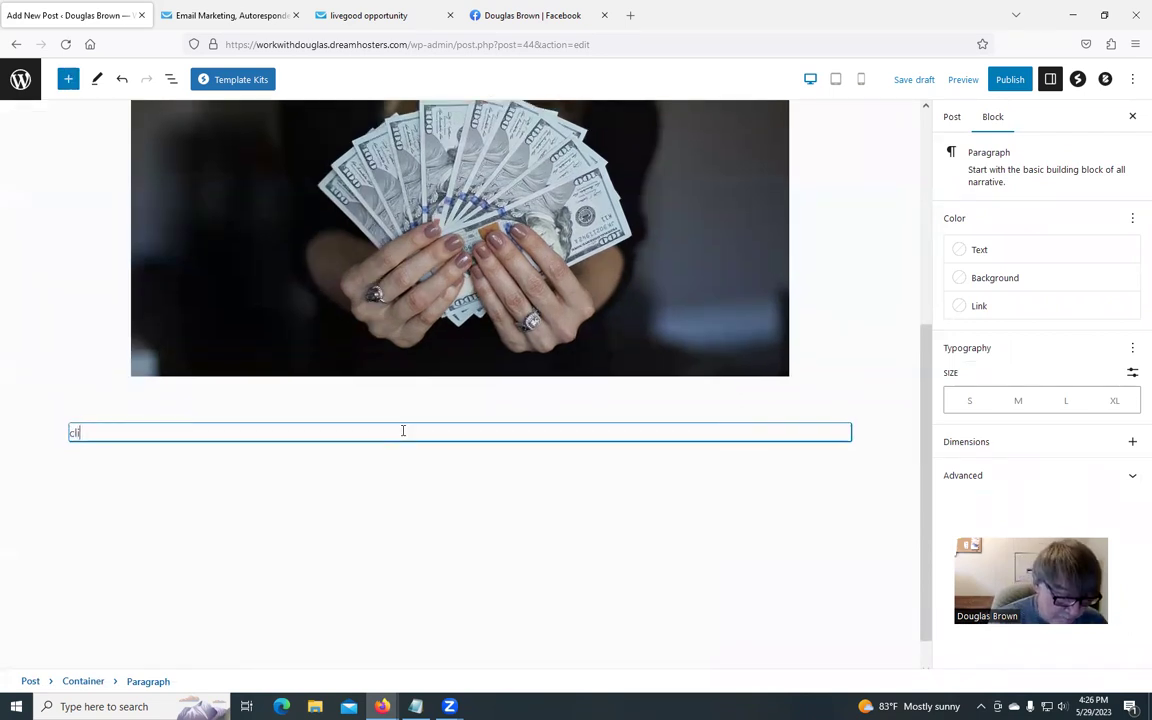
type("ck here")
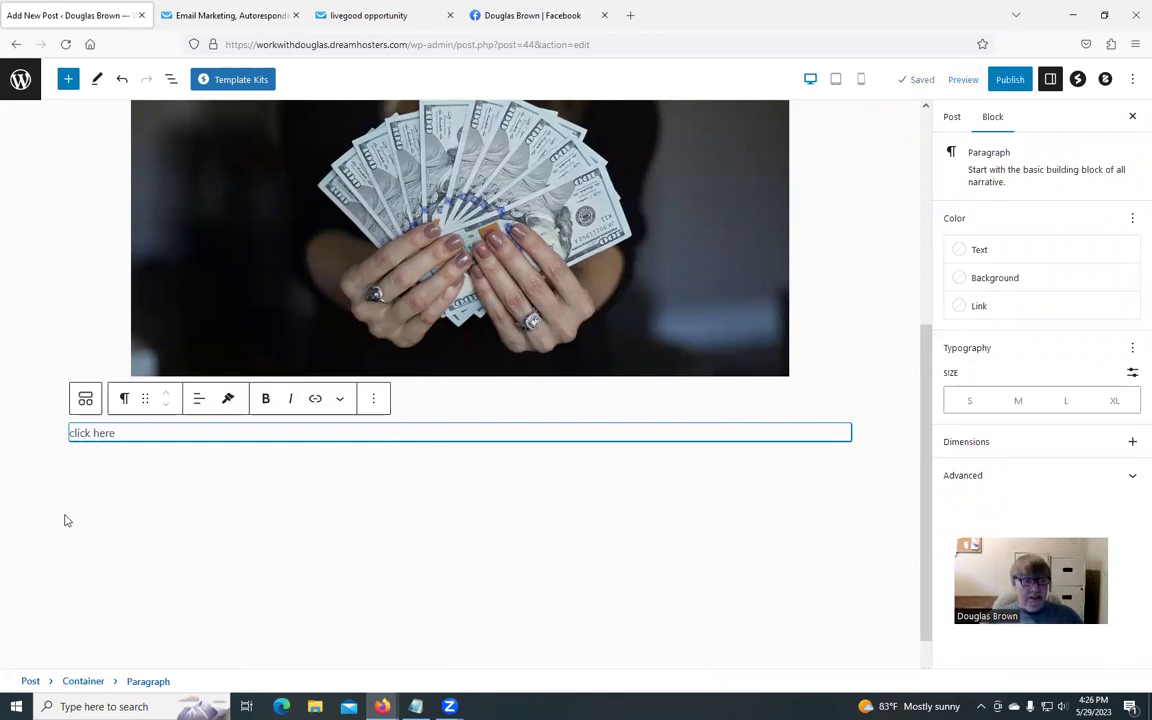
left_click(265, 398)
triple_click(130, 433)
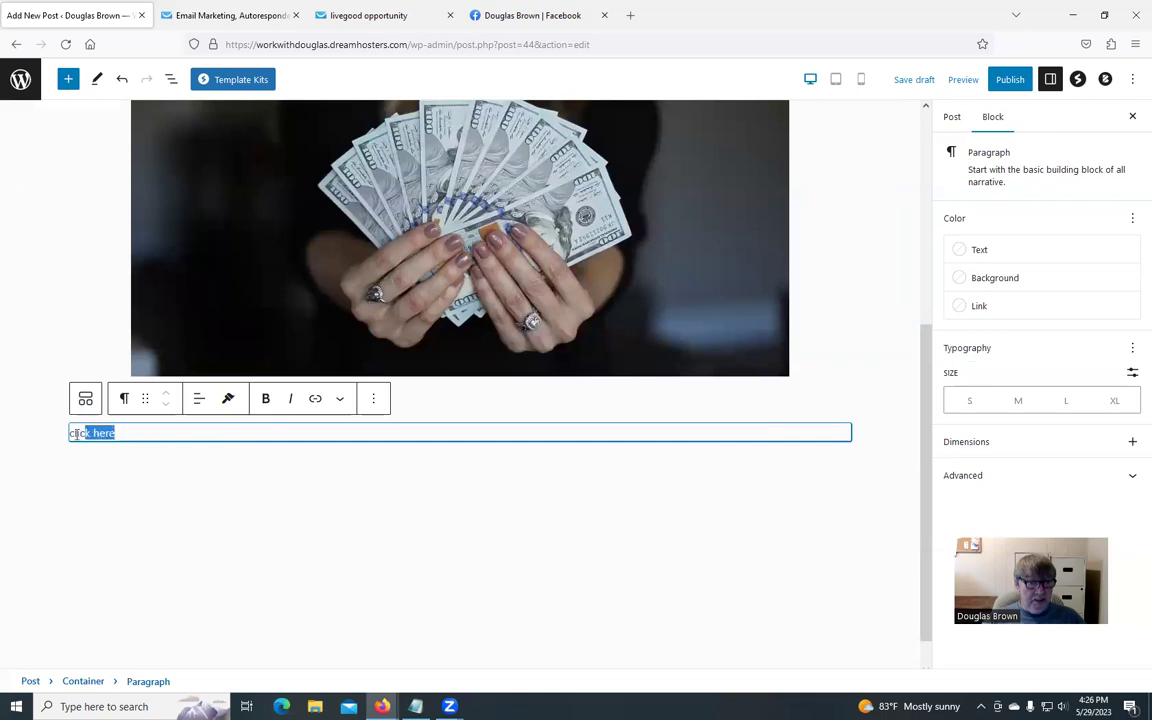
left_click(266, 398)
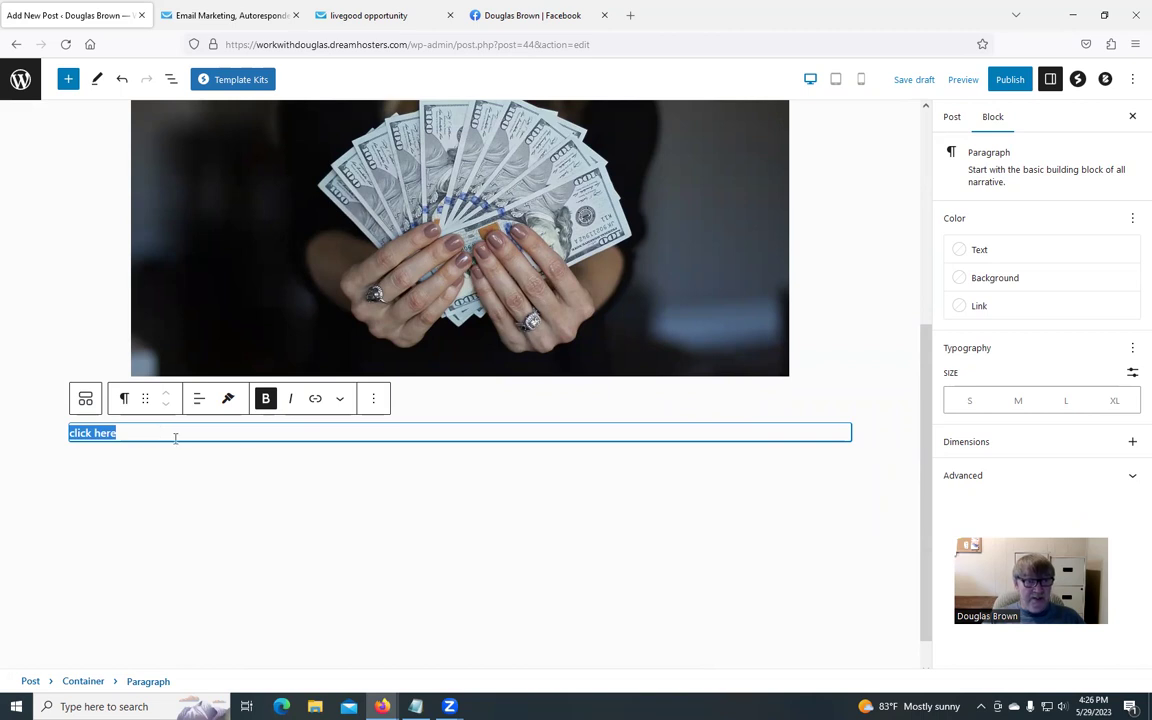
Step: Remove the 'click here' paragraph block
left_click(374, 400)
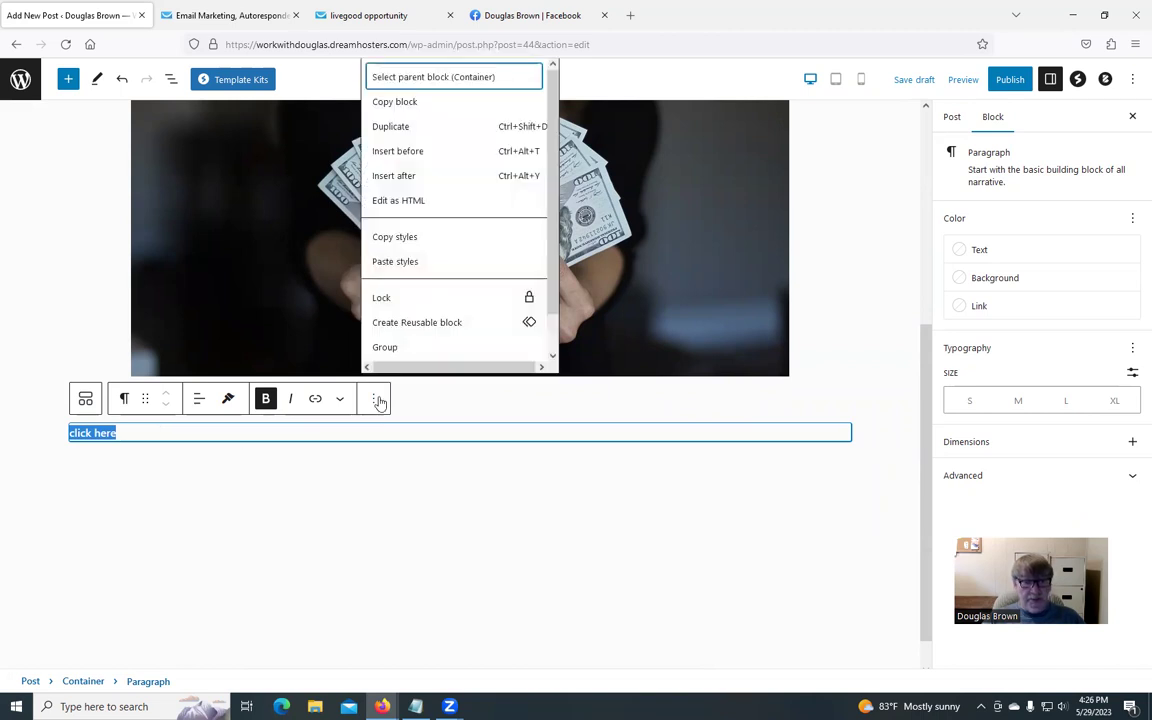
scroll(425, 272, "down", 1)
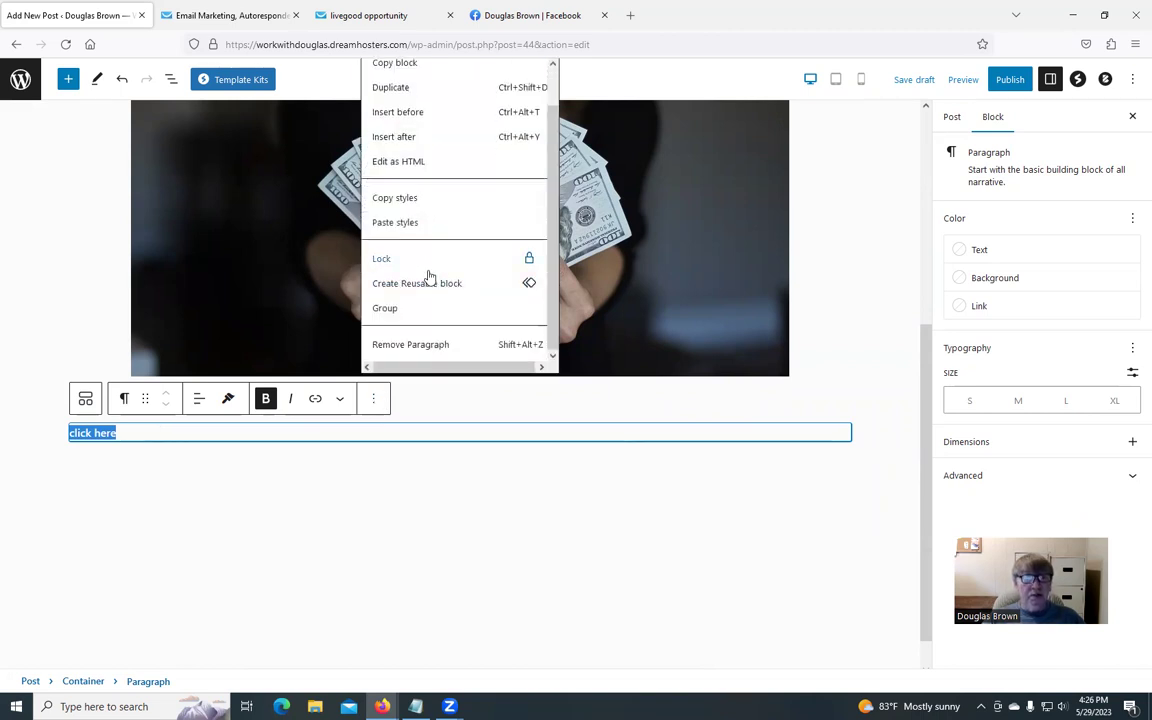
left_click(429, 345)
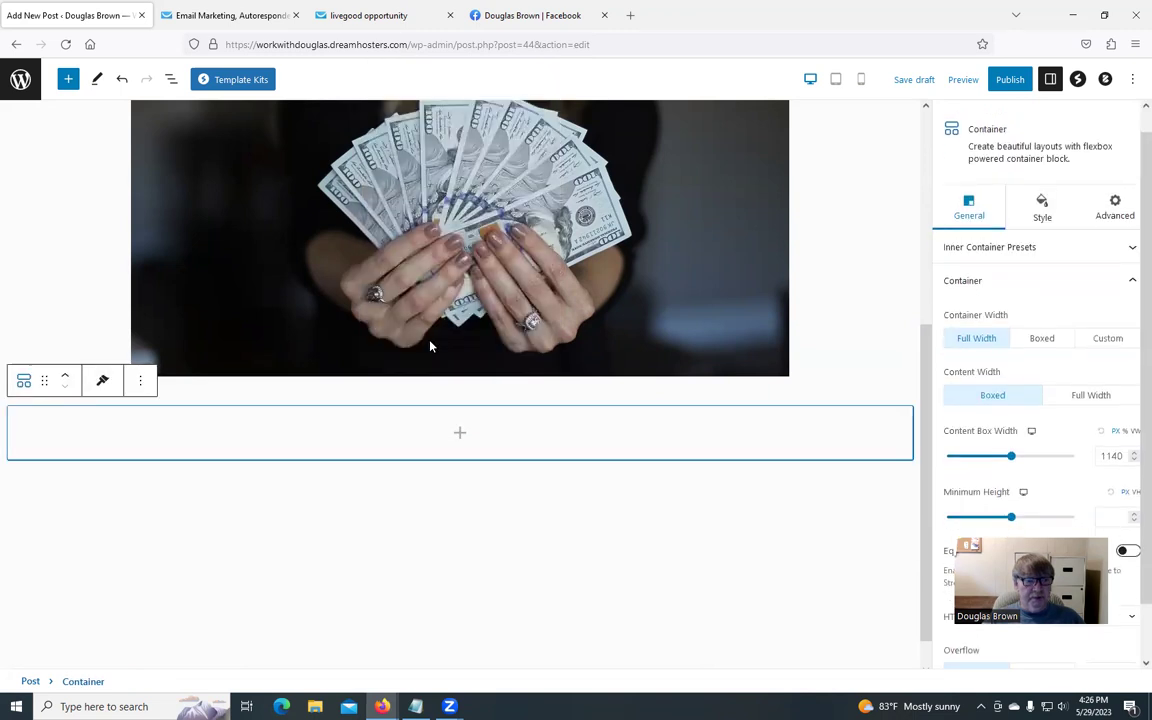
Step: Add a Heading block to the container reading 'Click Here'
left_click(459, 433)
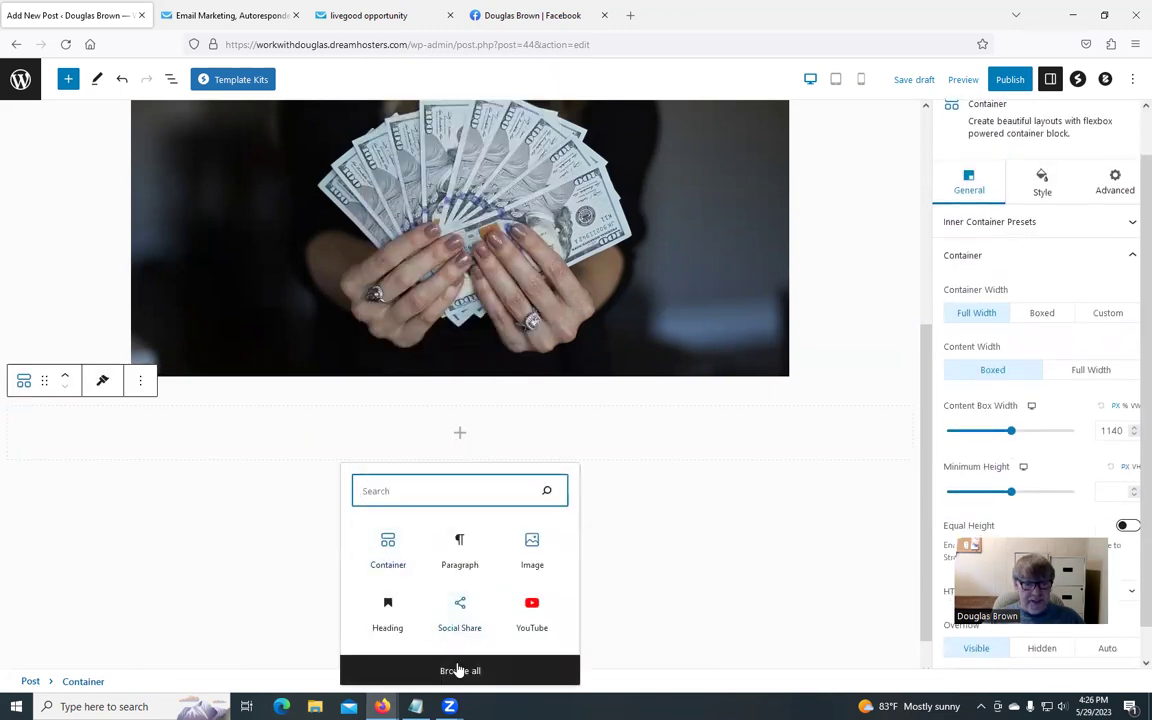
left_click(387, 620)
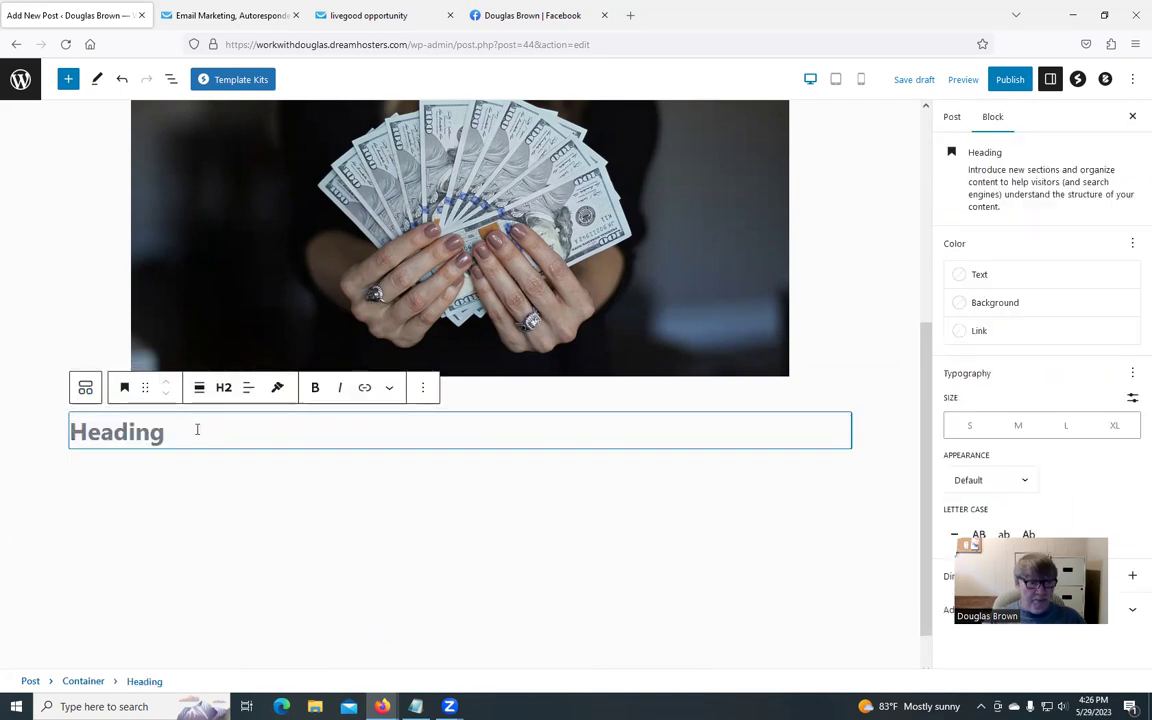
type("clic")
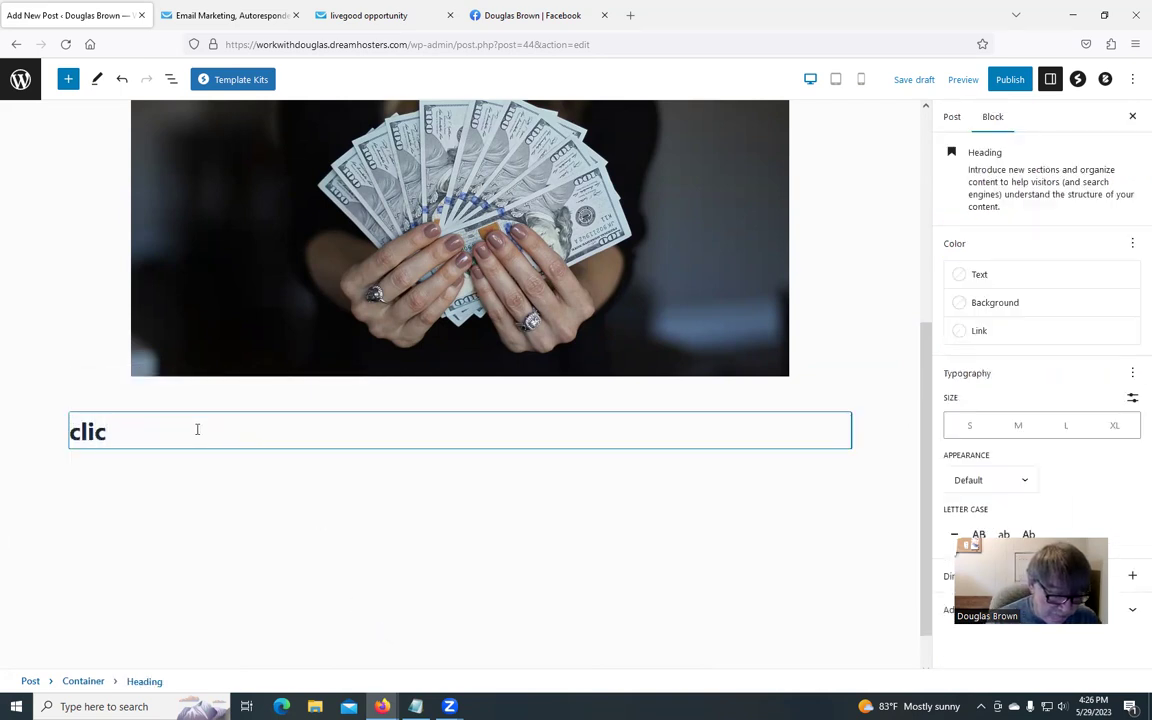
type("k here")
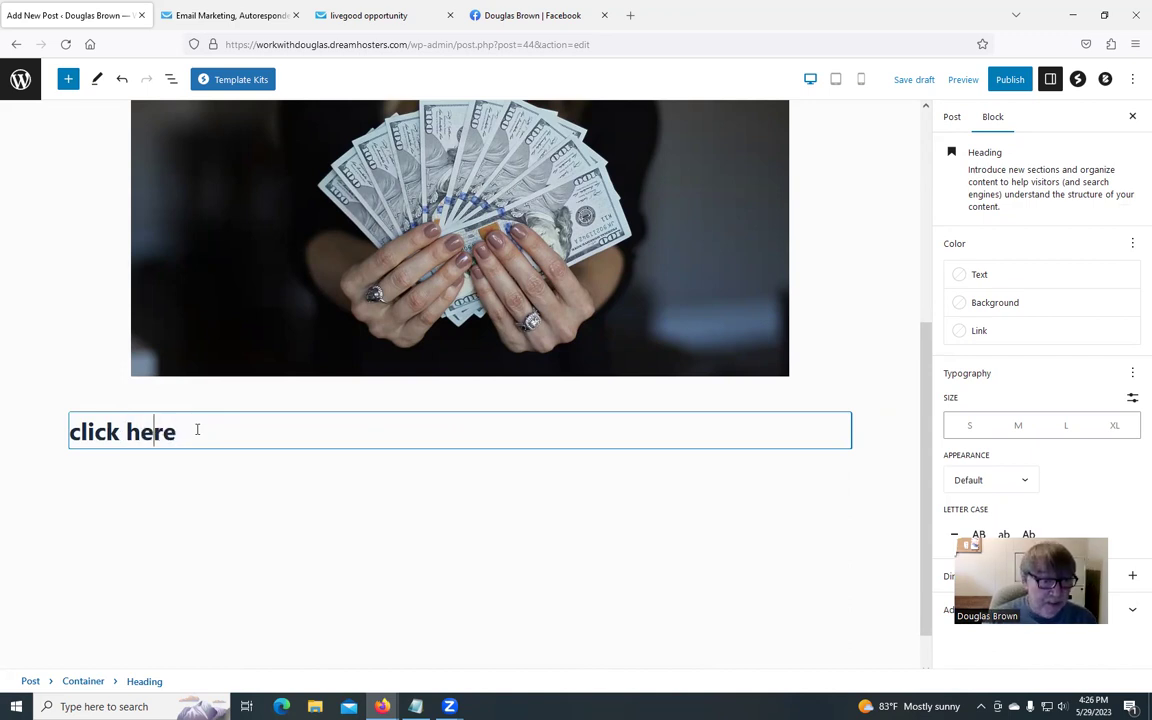
key("BackSpace")
type("h")
key("BackSpace")
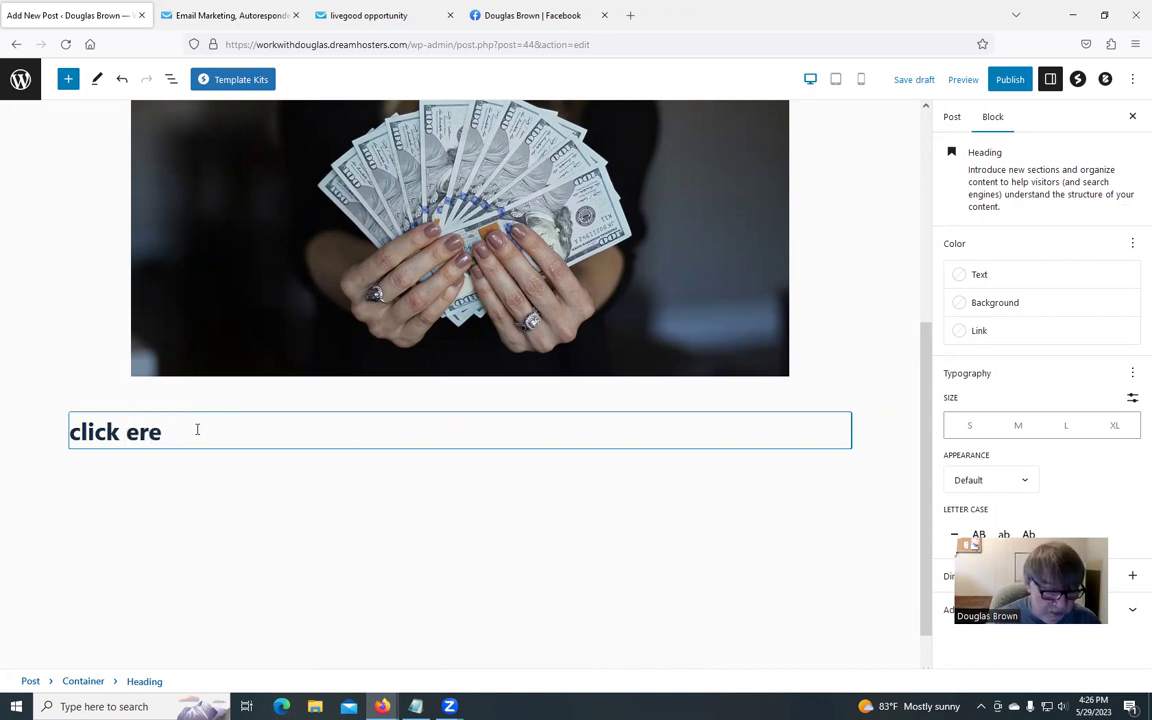
type("h")
key("BackSpace")
type("h")
key("BackSpace")
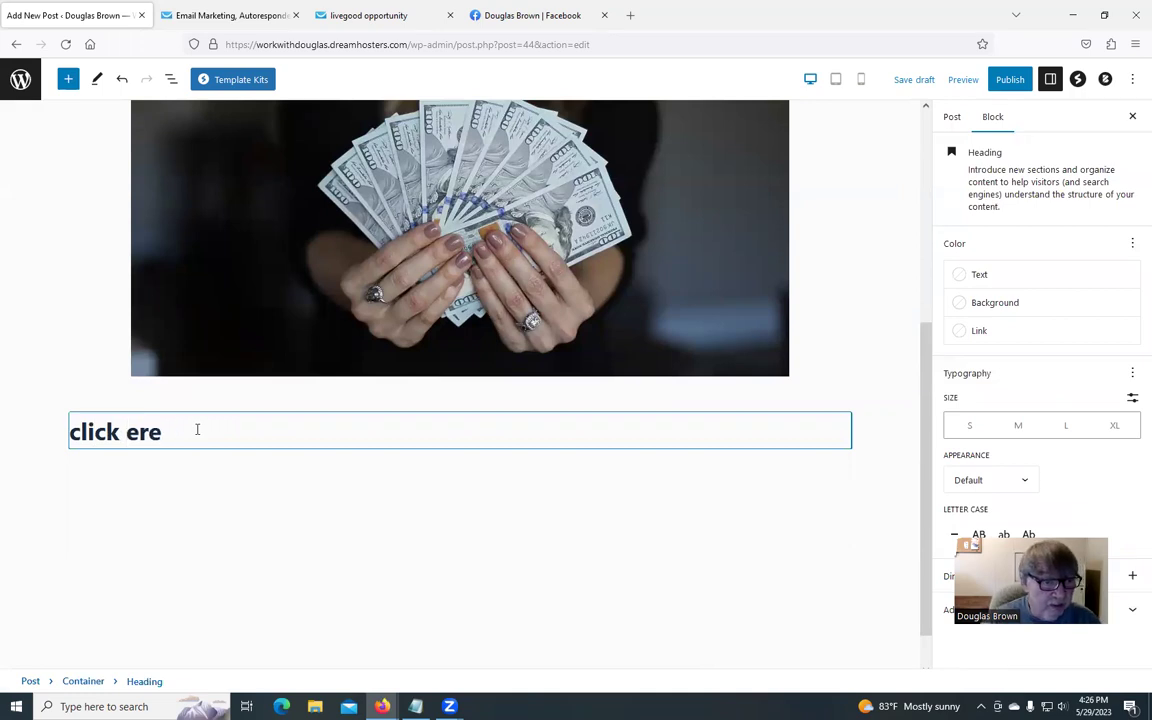
key("Home")
key("Delete")
type("C")
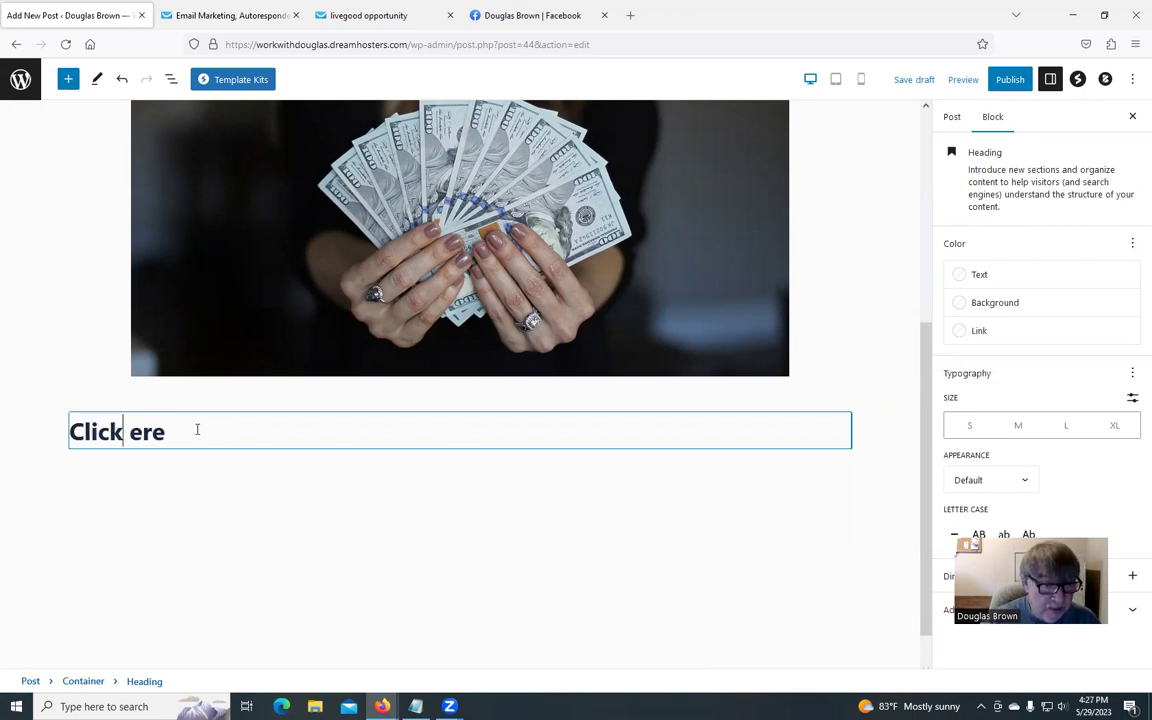
type("H")
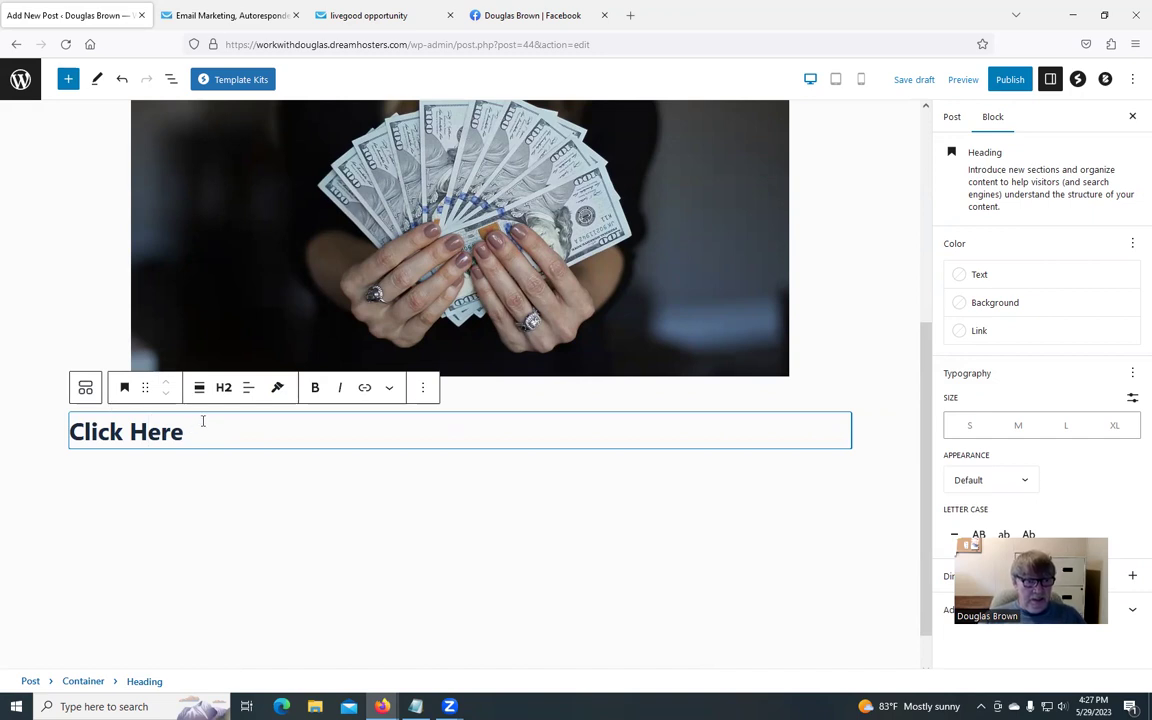
Step: Make 'Click Here' an H1 heading with centred text alignment
left_click(186, 432)
left_click_drag(186, 432, 66, 432)
left_click(224, 388)
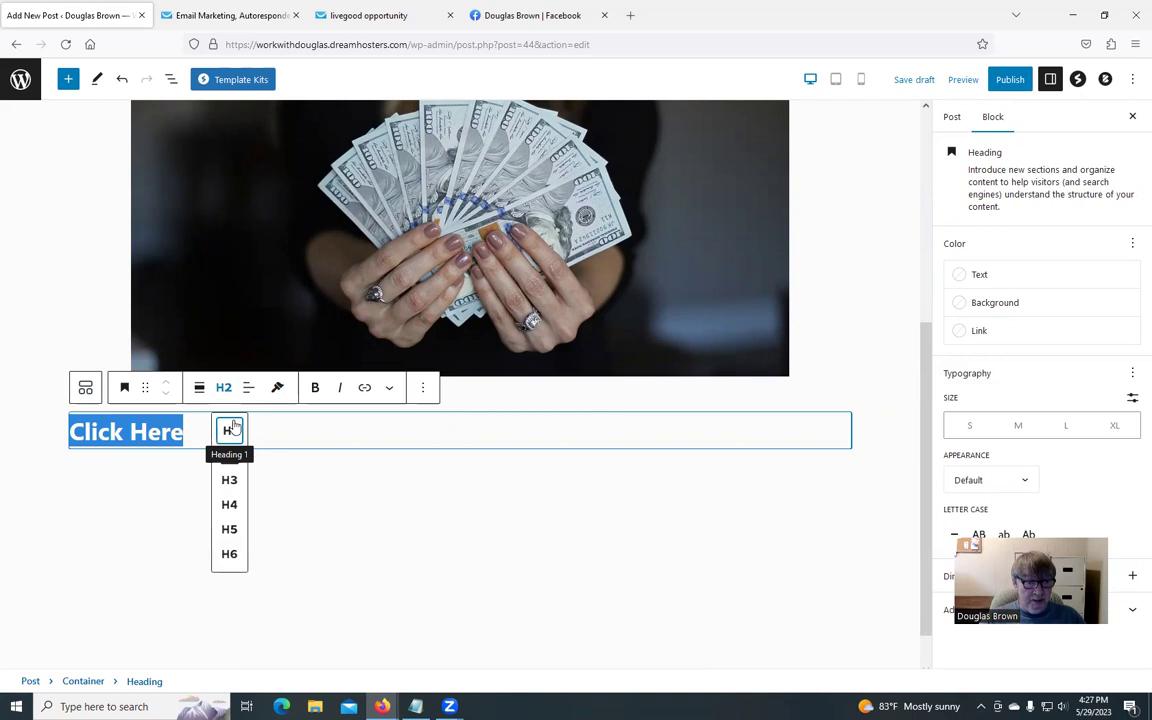
left_click(230, 429)
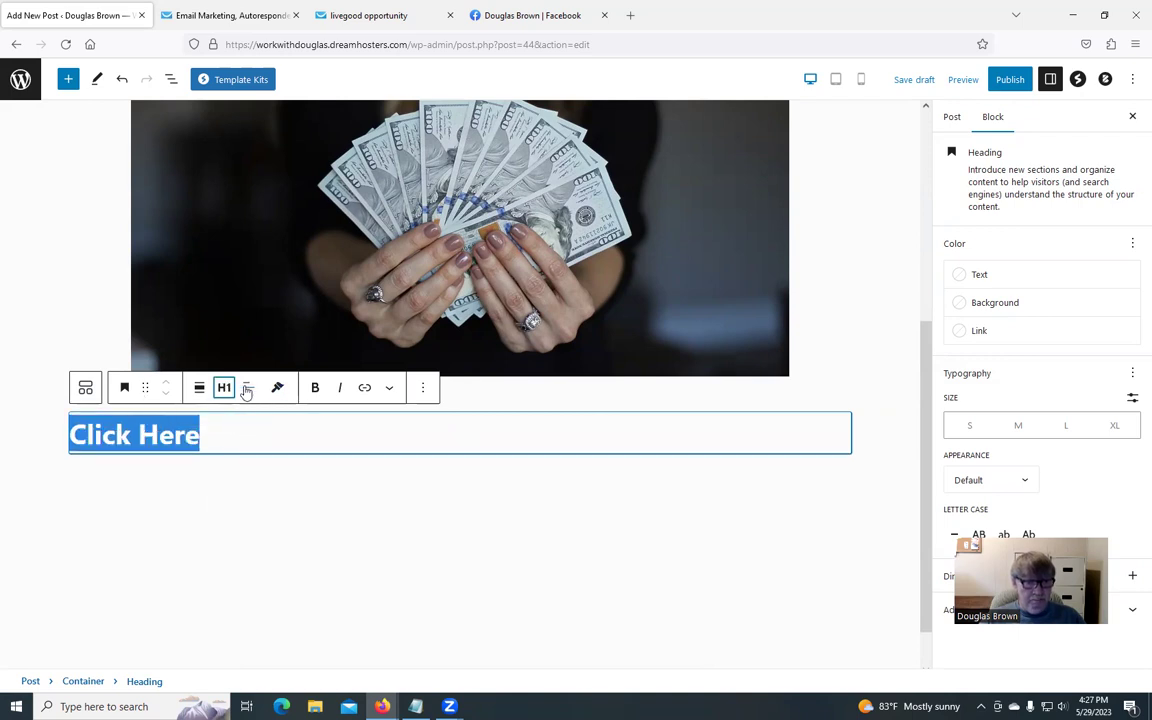
left_click(246, 389)
left_click(297, 458)
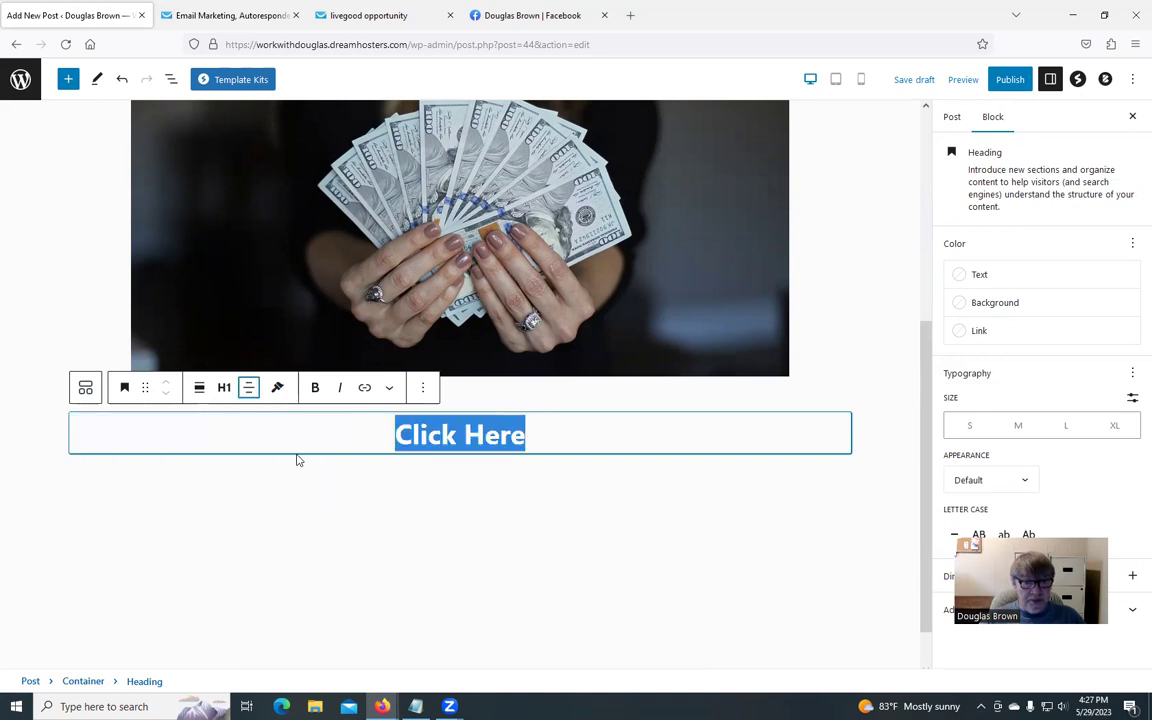
scroll(479, 257, "up", 4)
scroll(479, 257, "down", 2)
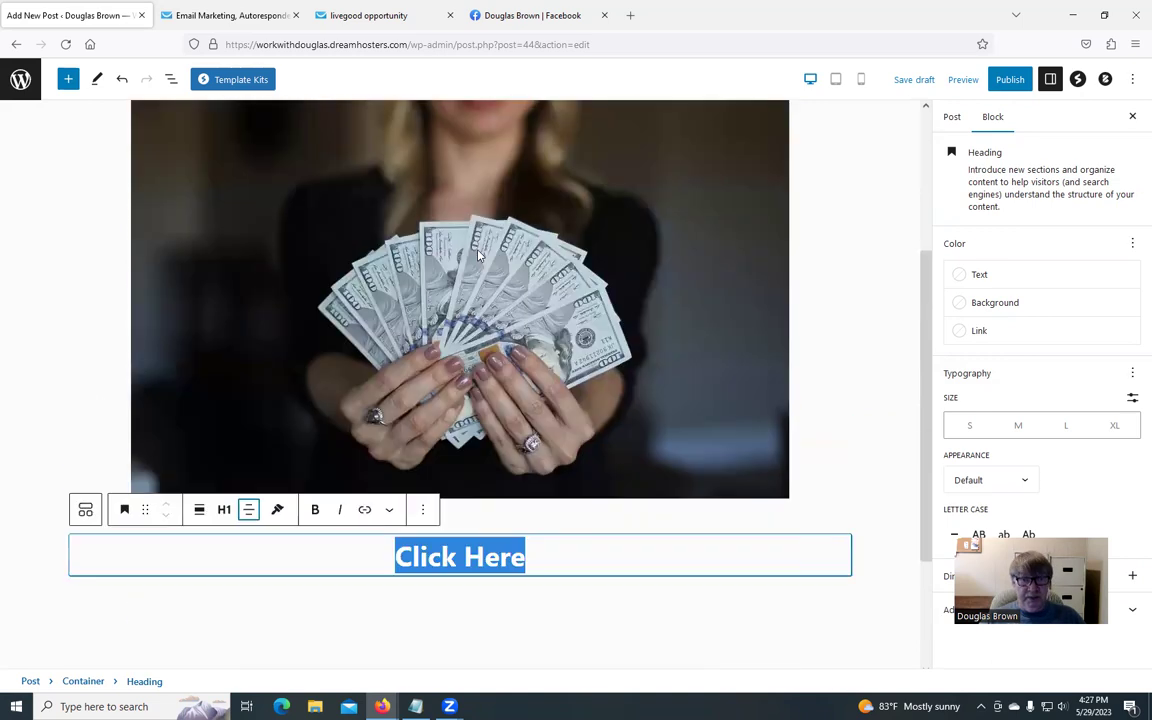
scroll(478, 256, "down", 1)
left_click(453, 505)
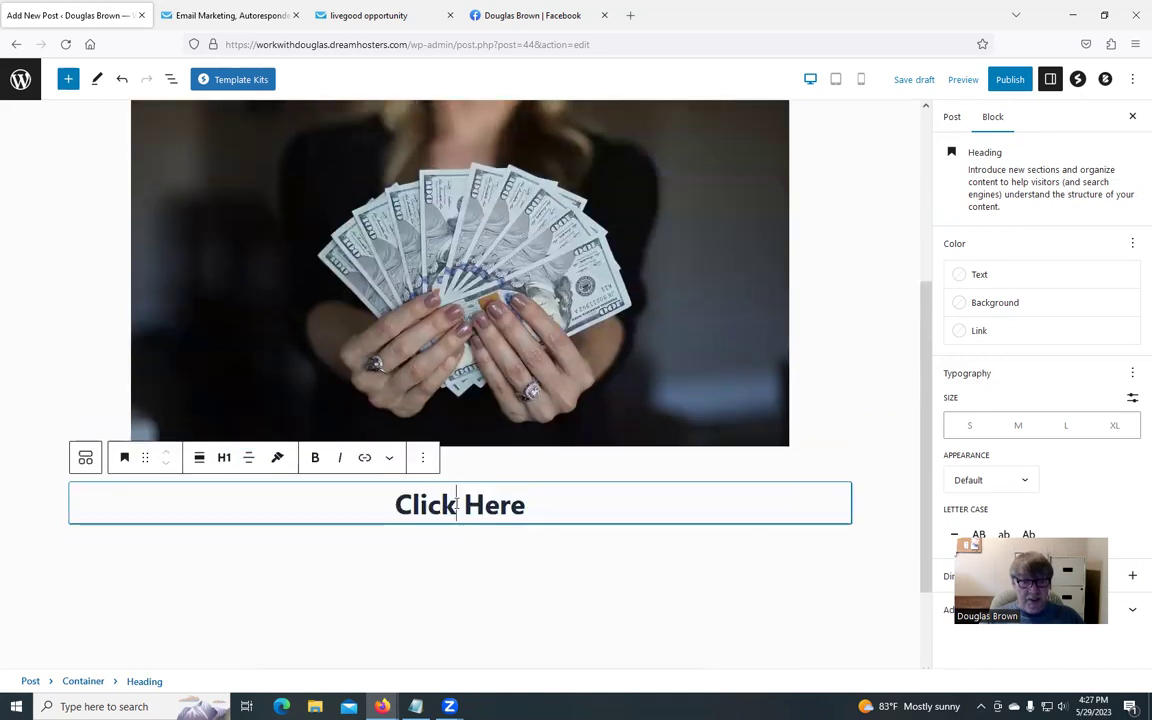
left_click_drag(548, 496, 379, 511)
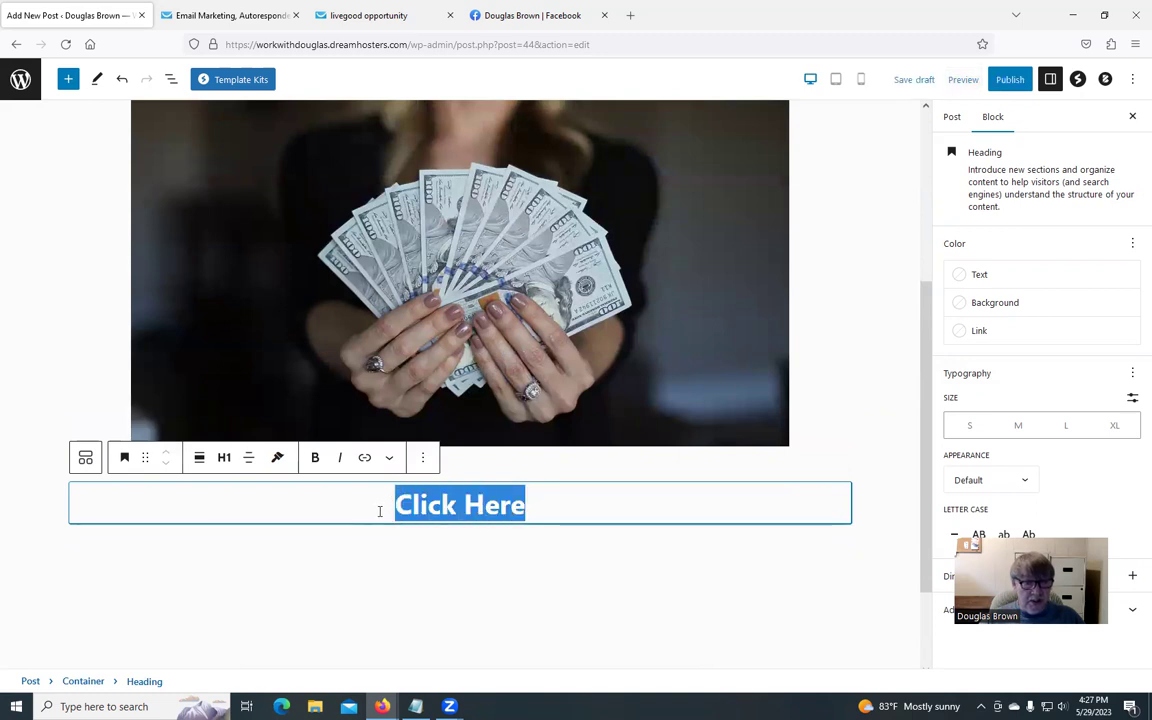
left_click(978, 336)
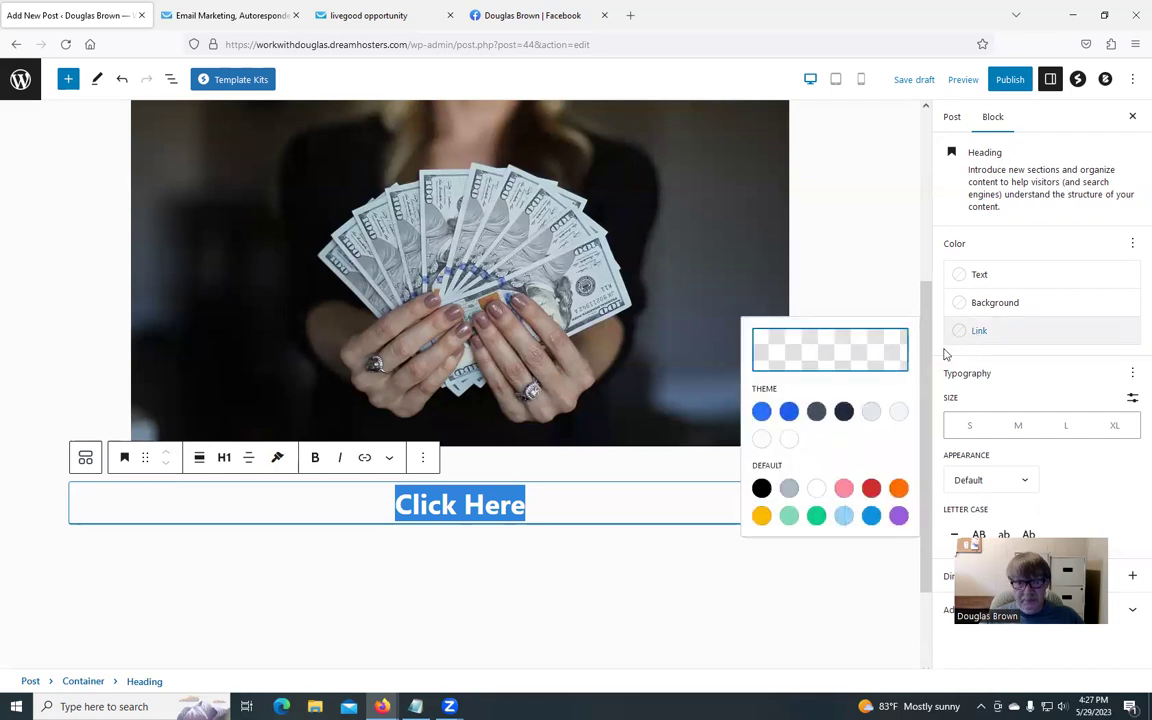
left_click(871, 489)
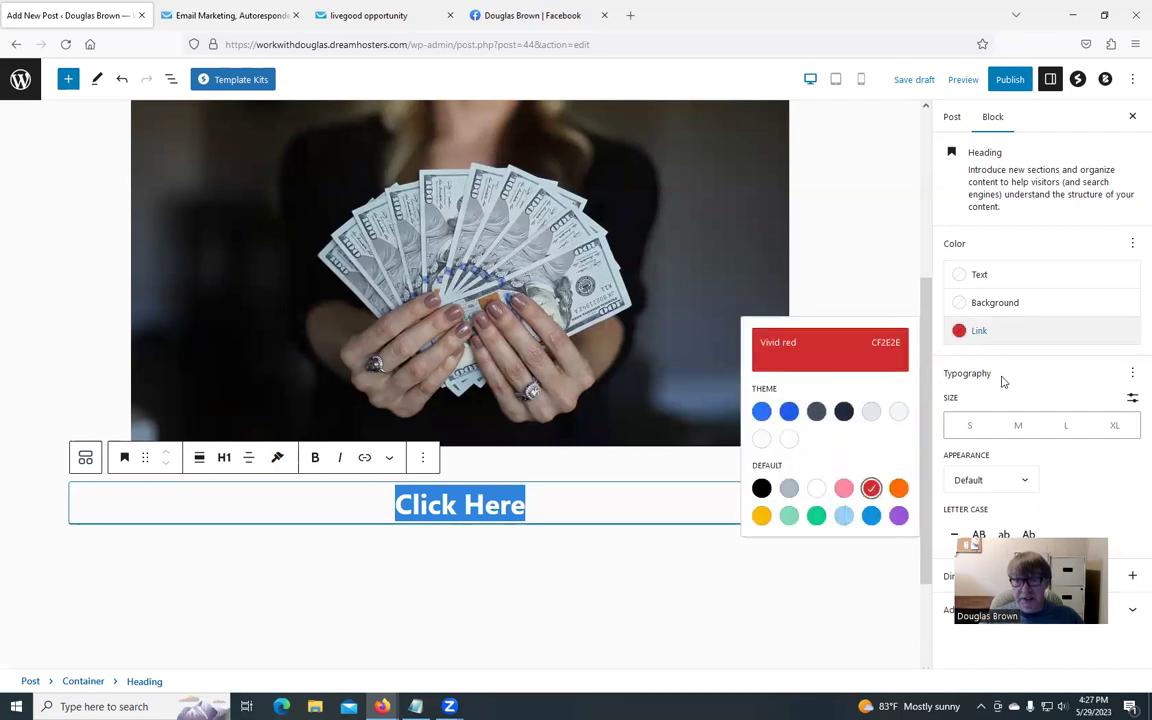
left_click(1027, 343)
left_click(676, 594)
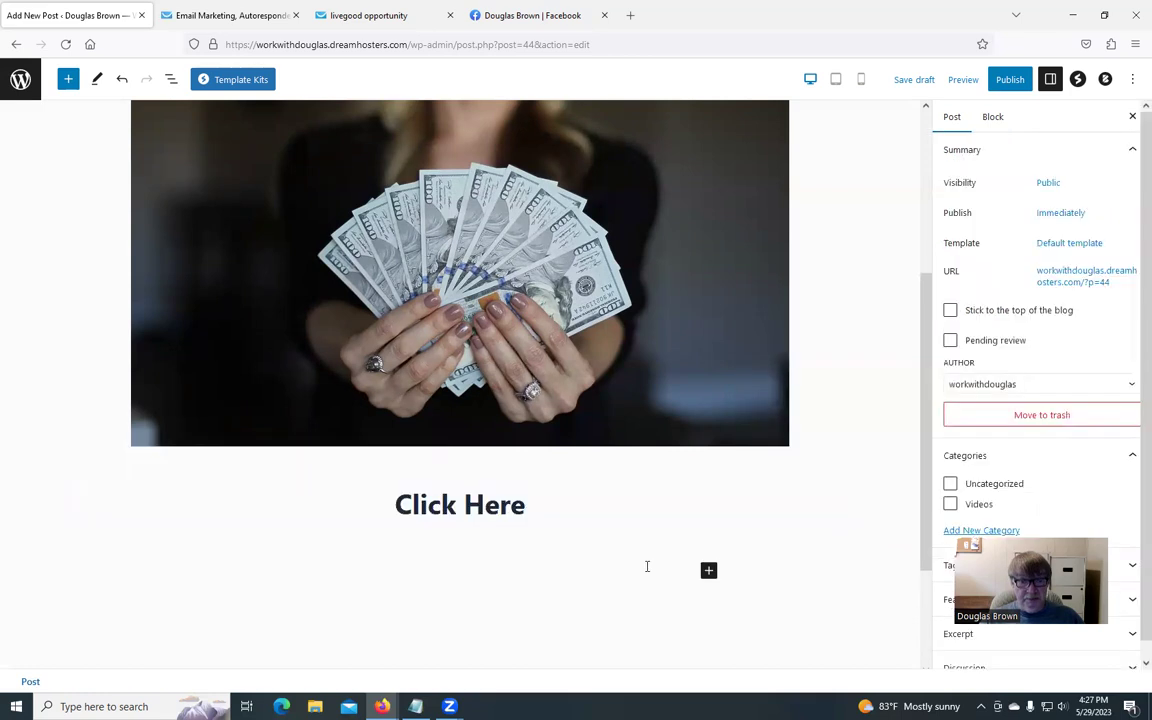
left_click(533, 513)
left_click_drag(548, 496, 373, 507)
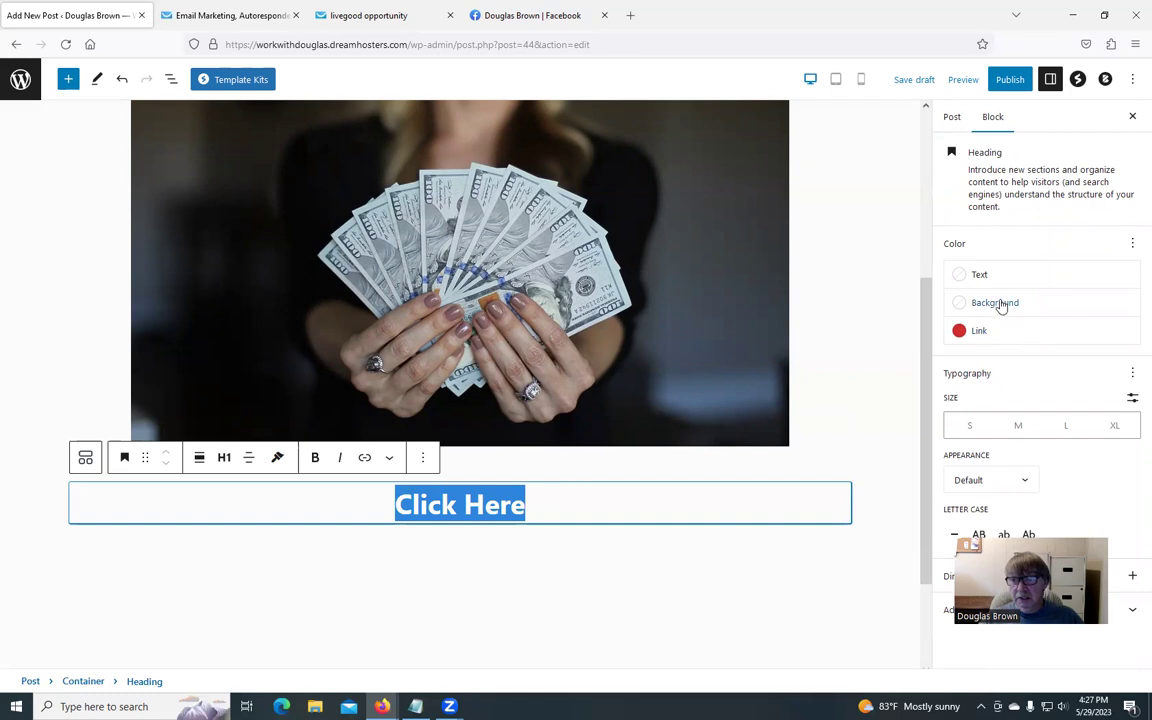
left_click(968, 275)
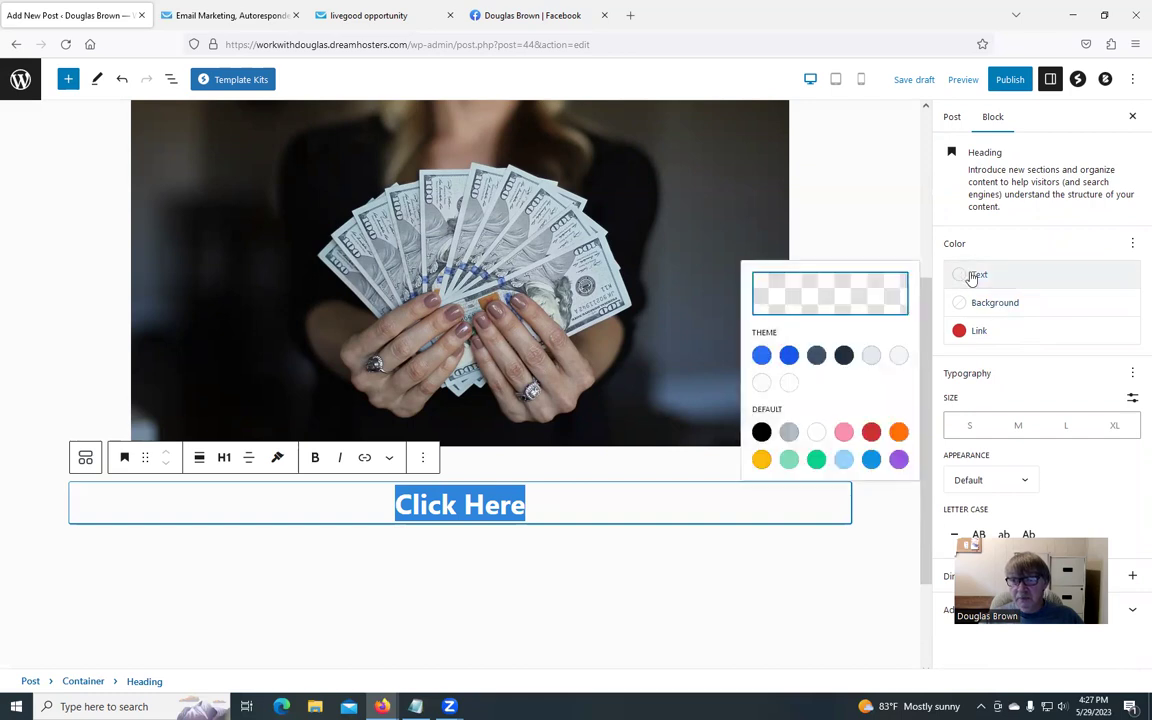
left_click(870, 433)
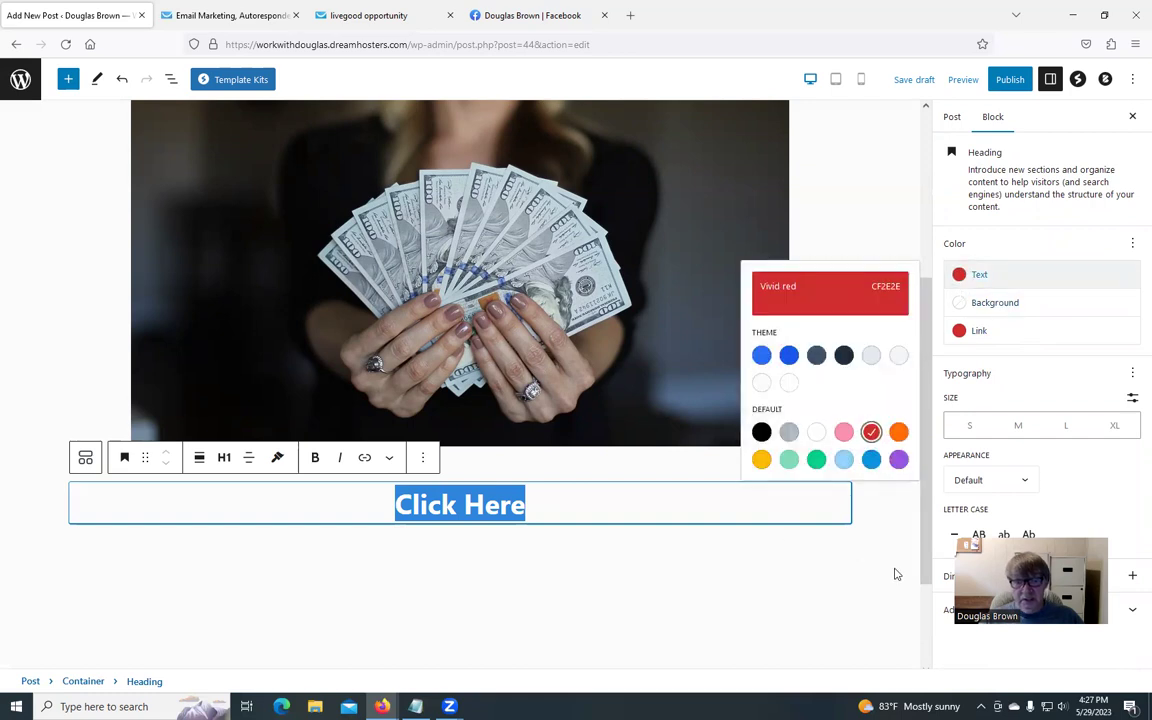
left_click(896, 574)
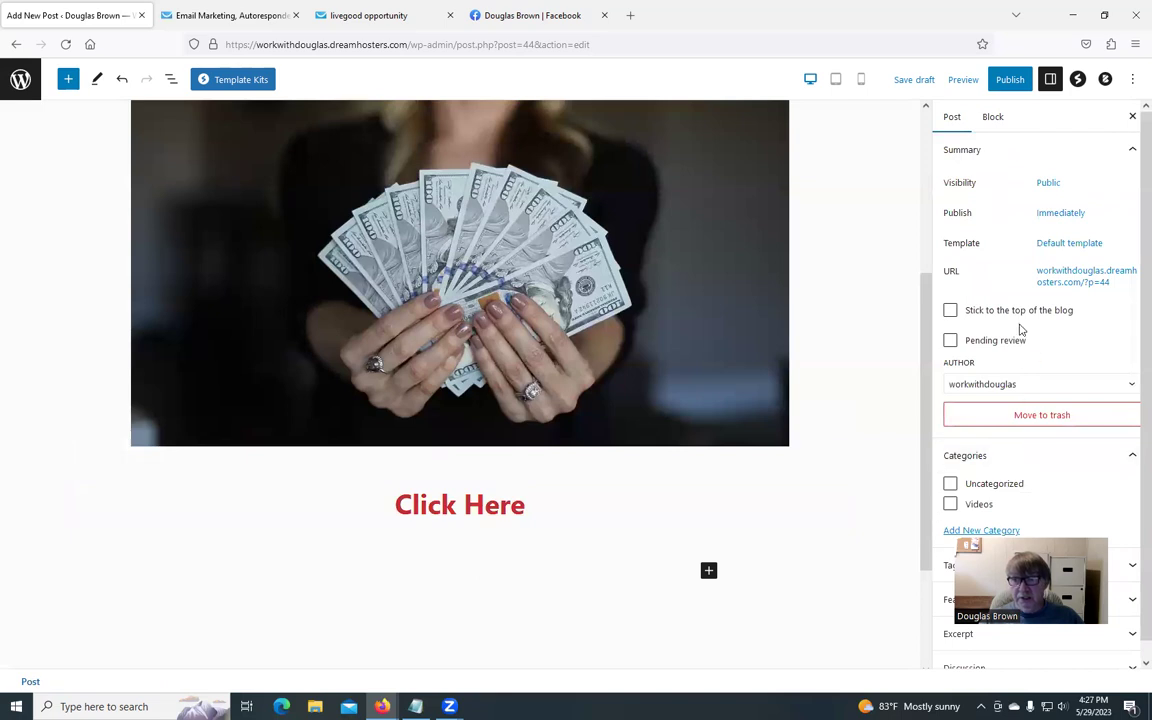
left_click(555, 503)
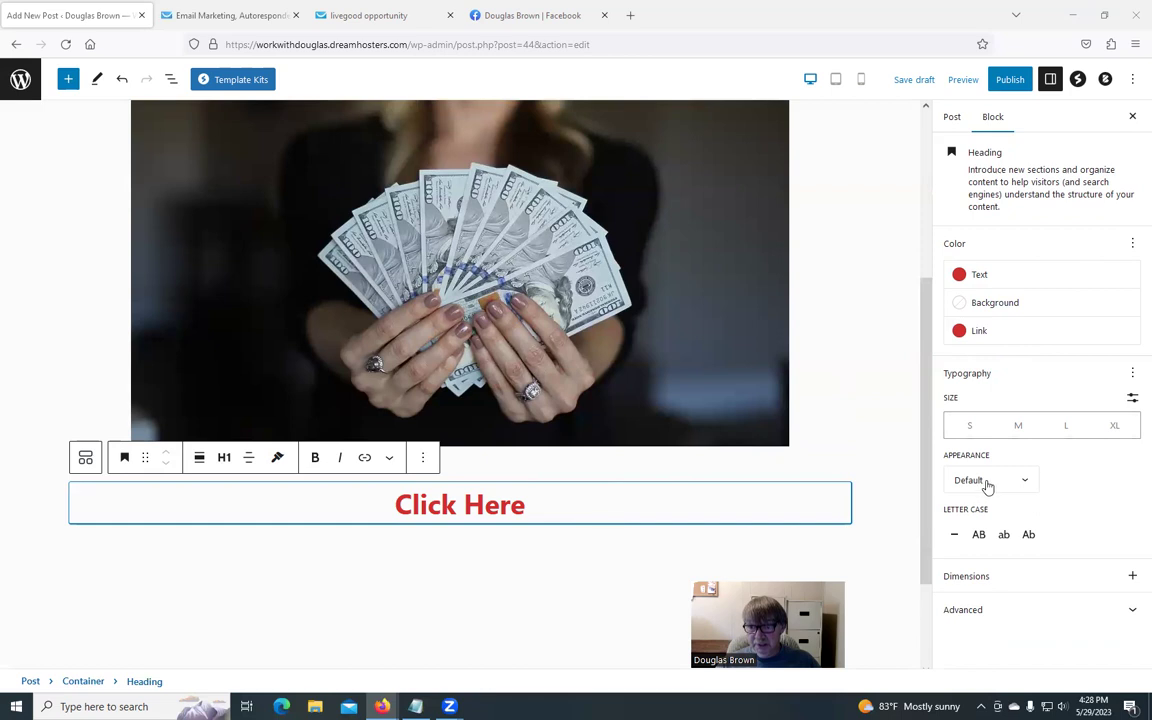
left_click(962, 611)
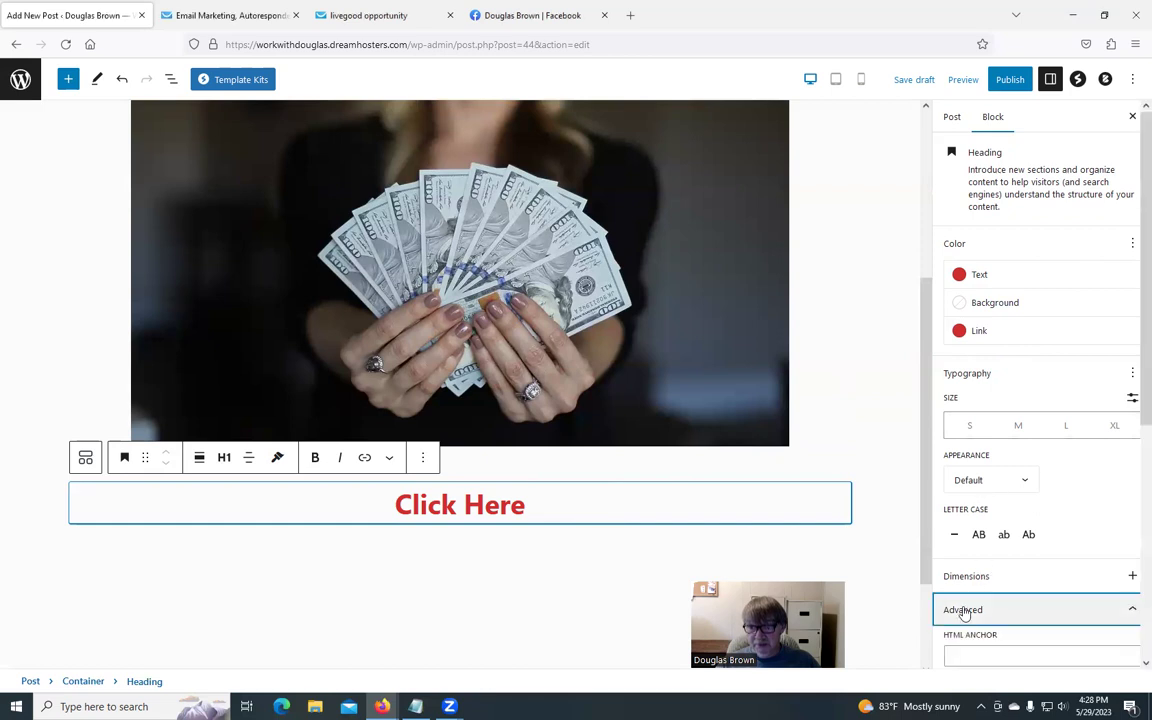
left_click(965, 611)
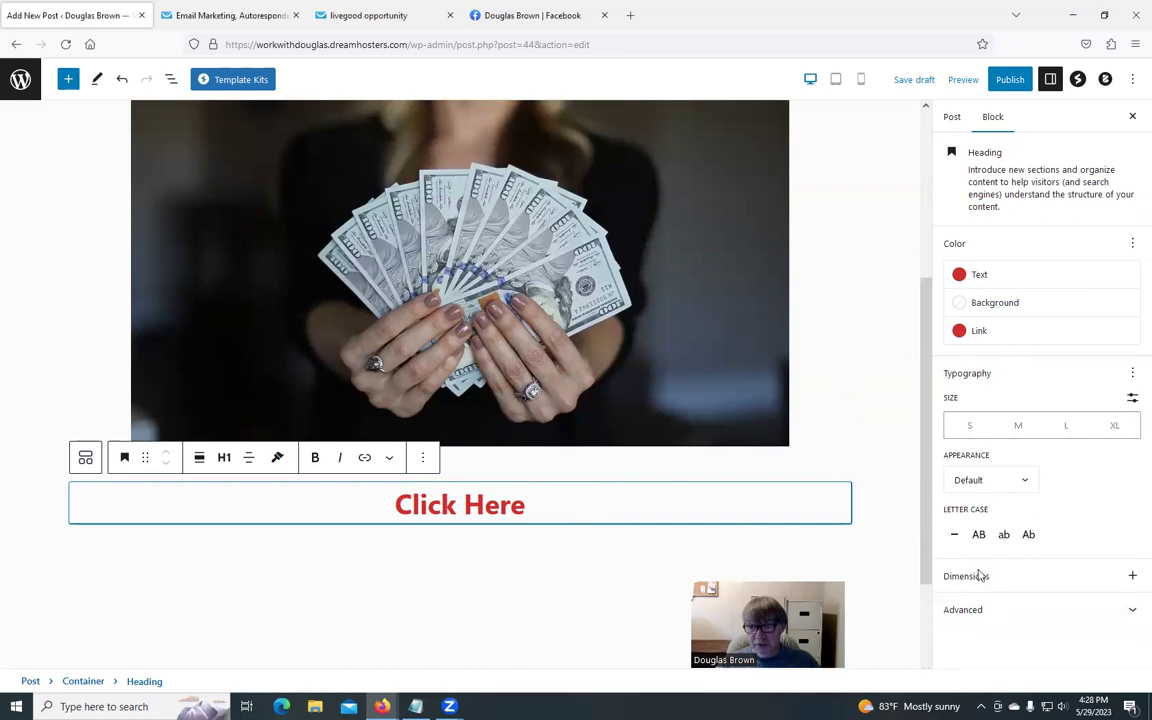
left_click(979, 482)
left_click(979, 482)
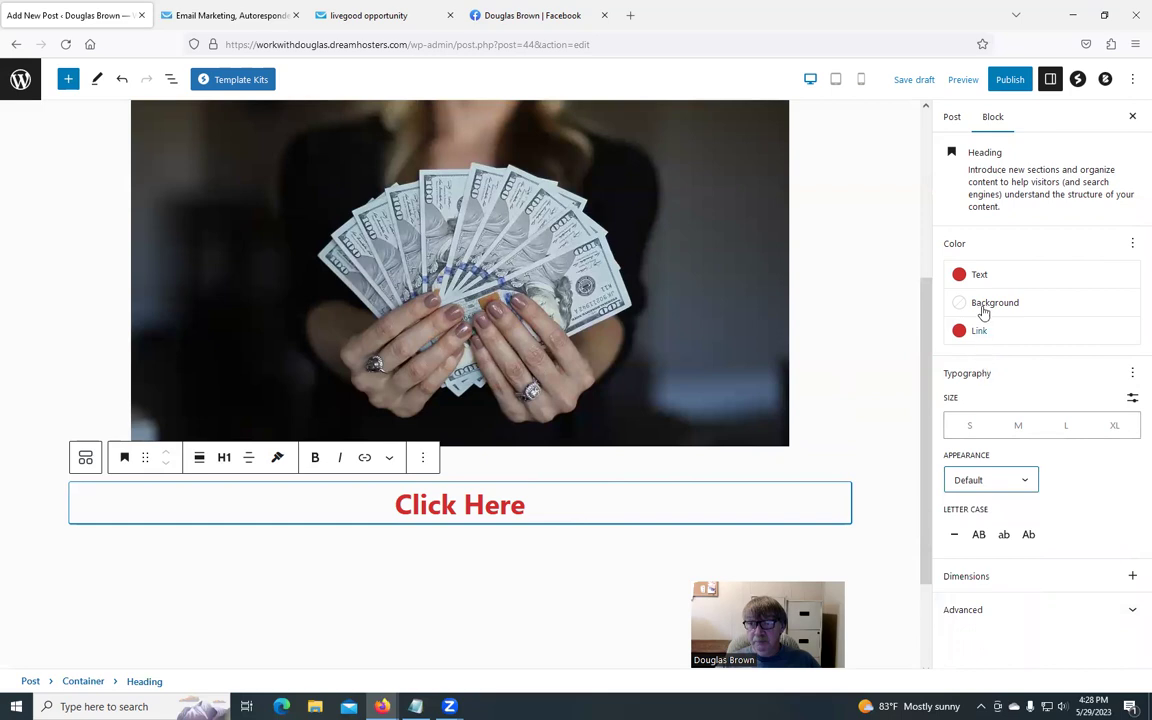
left_click(953, 117)
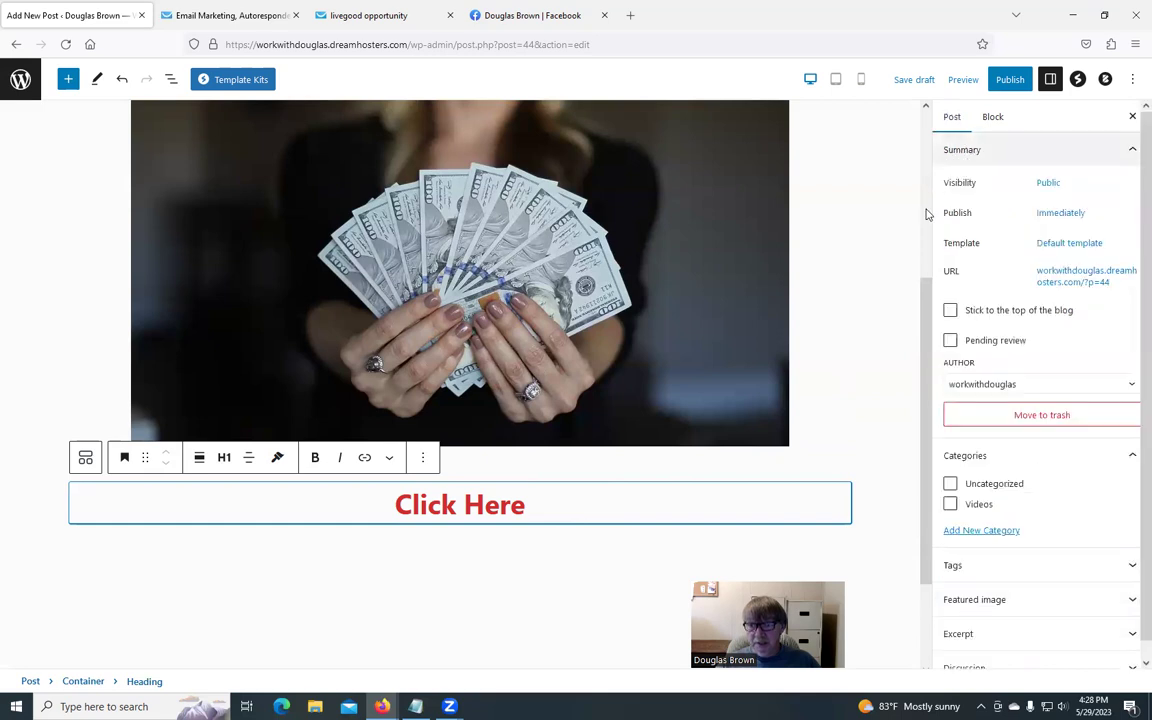
scroll(1001, 498, "down", 1)
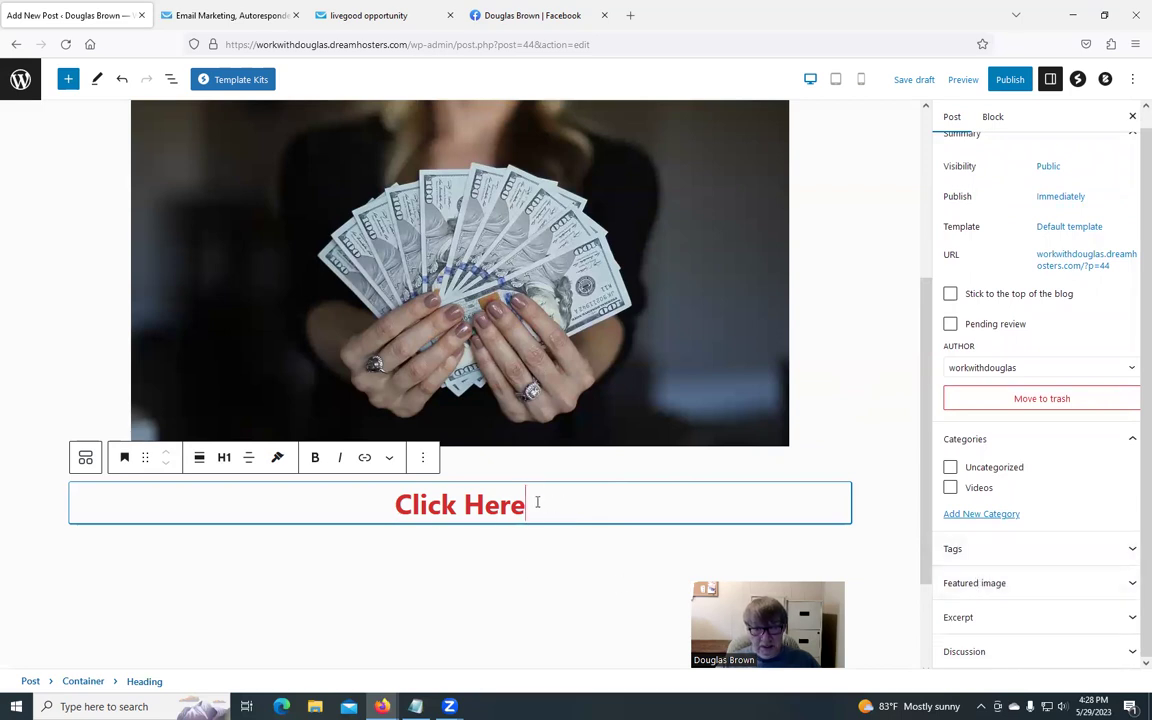
left_click_drag(537, 502, 388, 506)
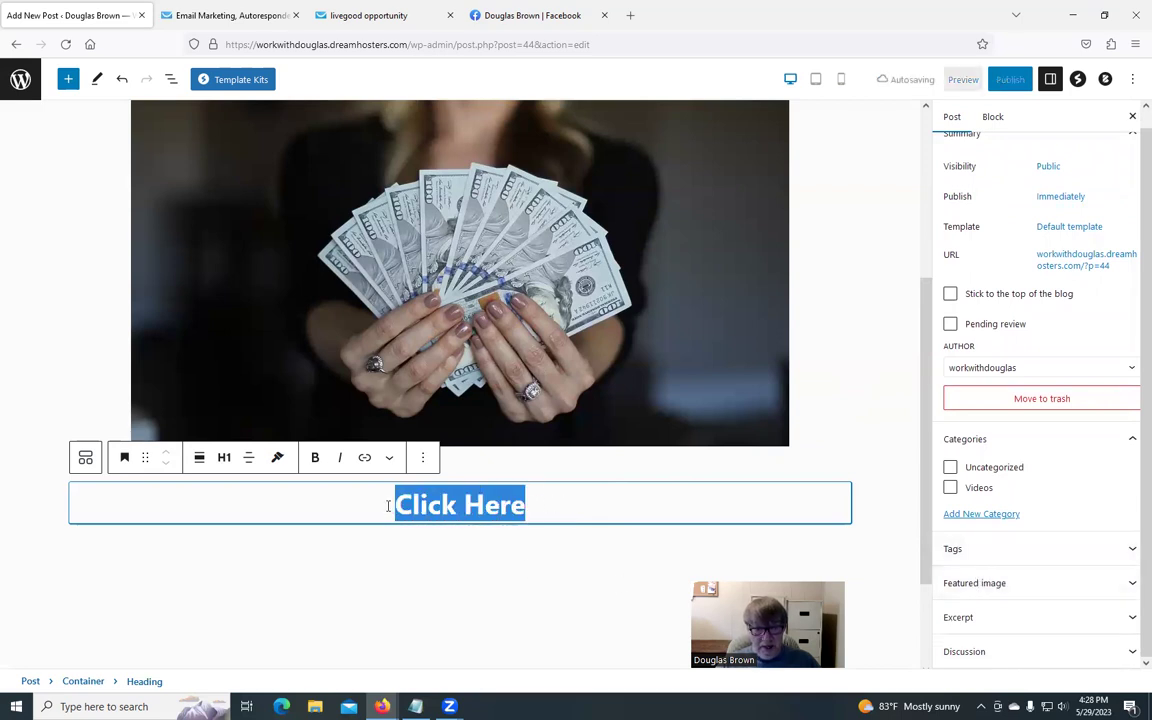
Step: Start a link on the heading and open the GetResponse landing page in a new tab
left_click(366, 458)
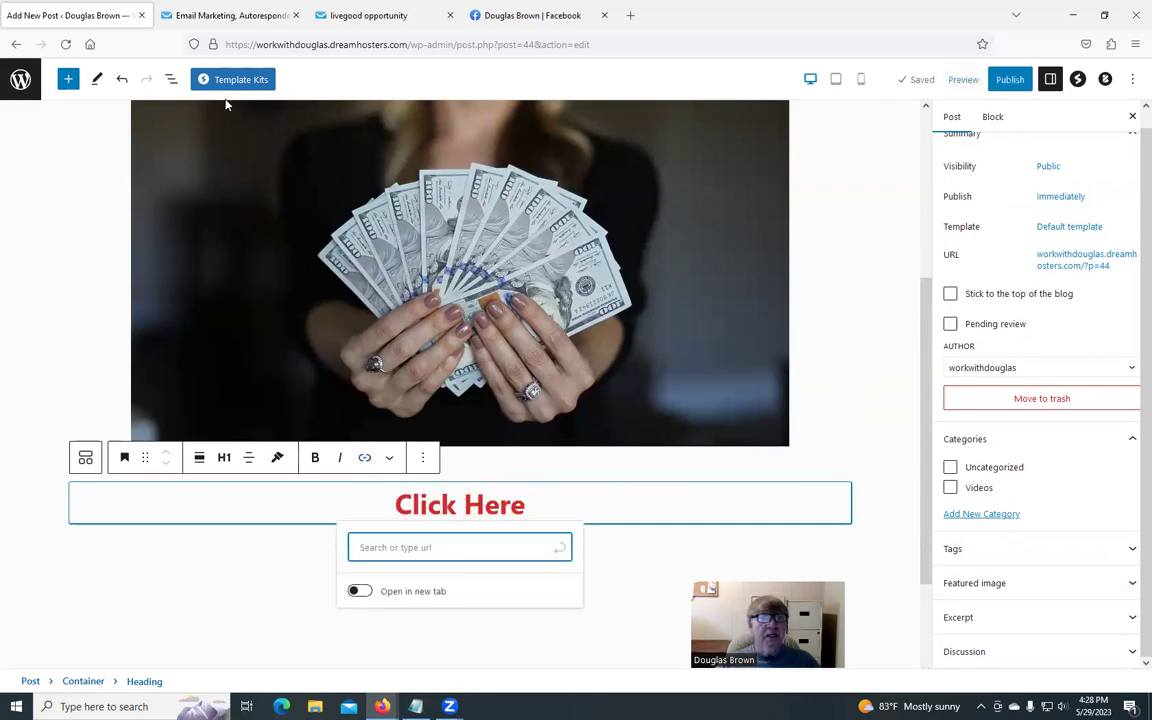
left_click(193, 15)
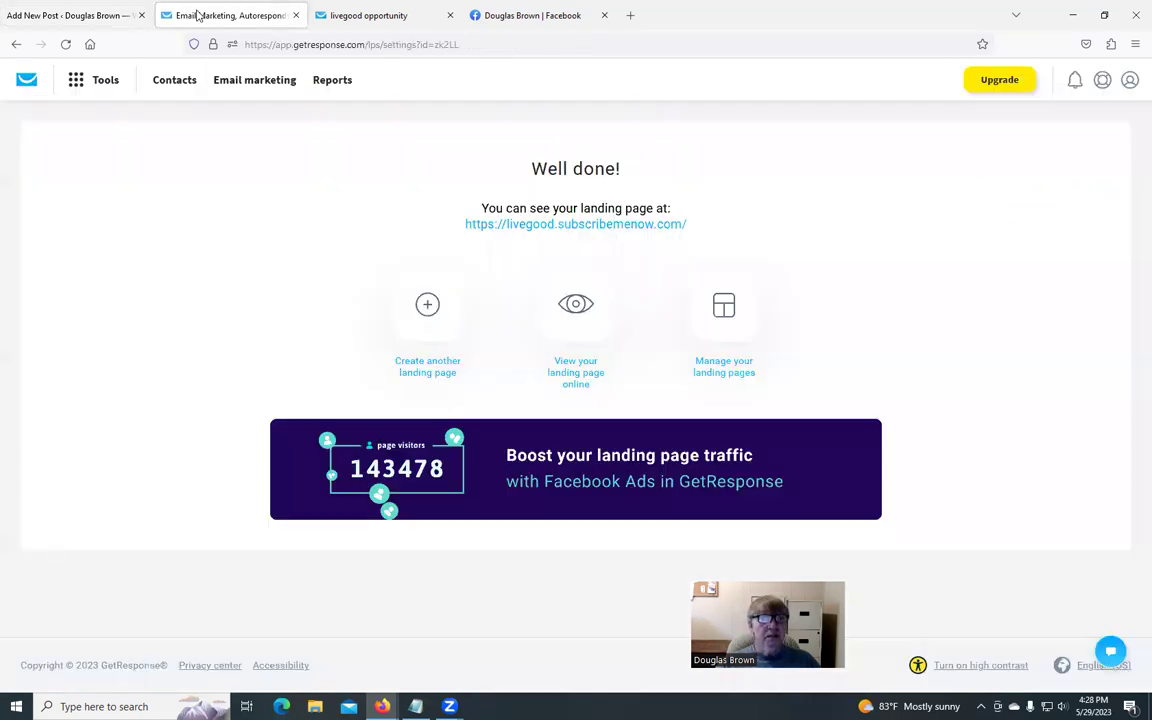
right_click(584, 229)
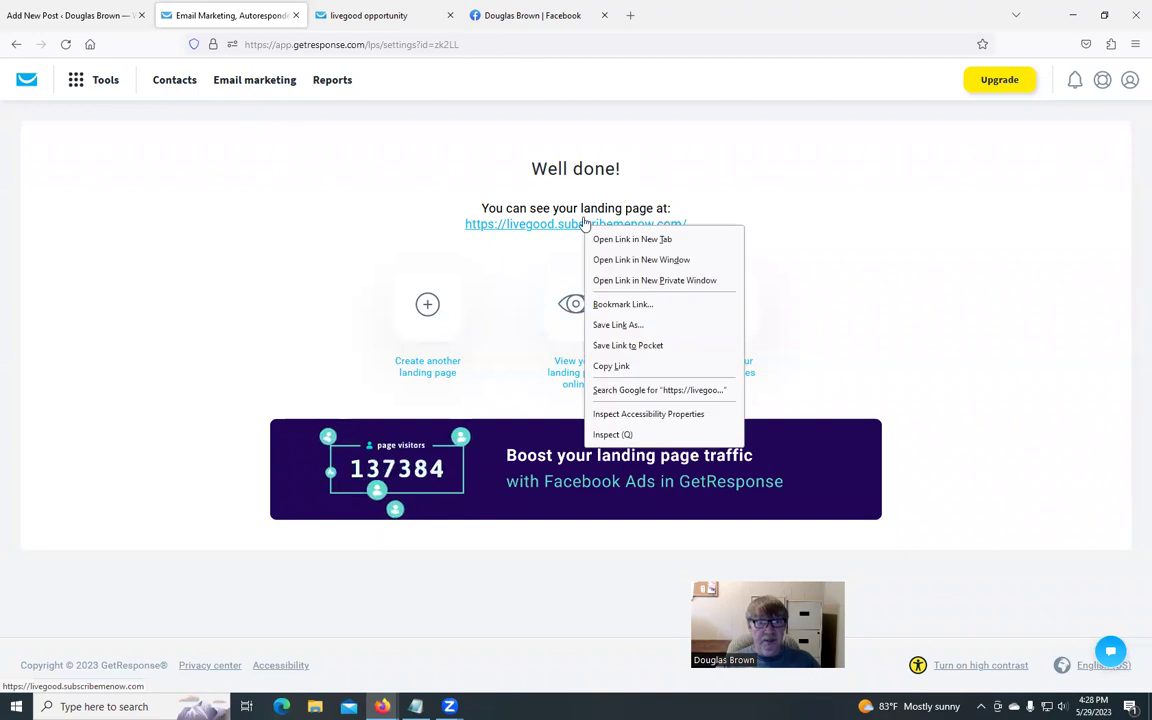
key("t")
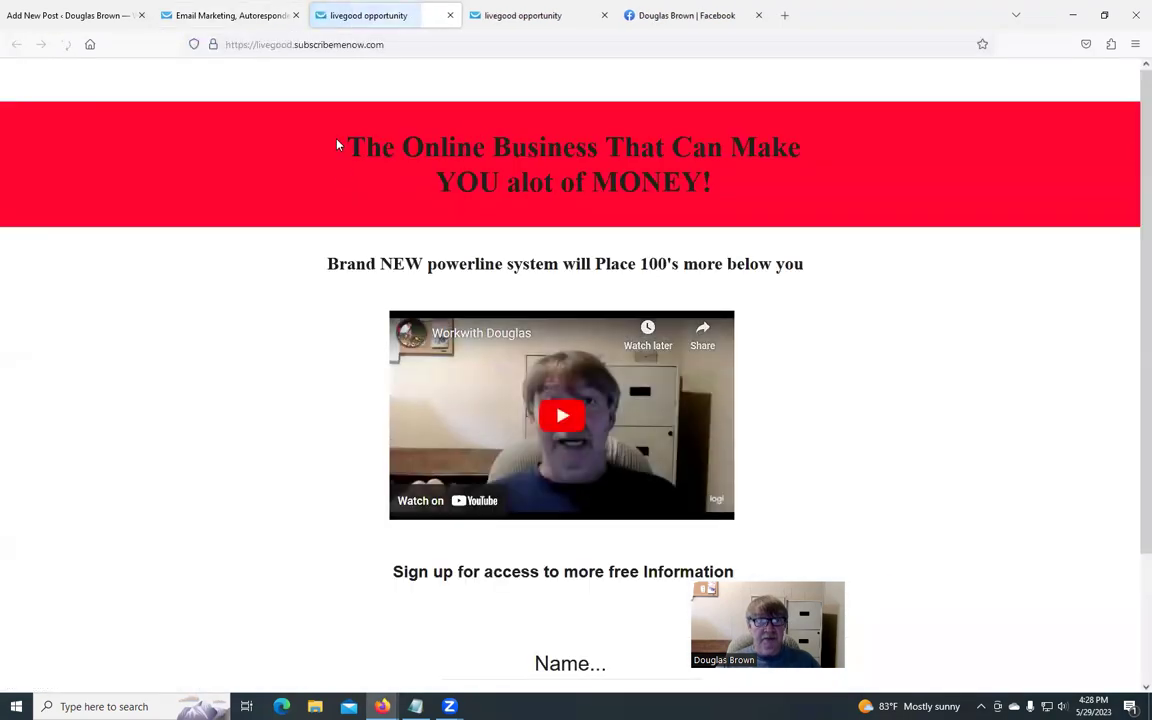
Step: Cut the landing page URL from the address bar and go back to WordPress
left_click_drag(384, 44, 225, 44)
key("ctrl+c")
right_click(303, 45)
left_click(318, 101)
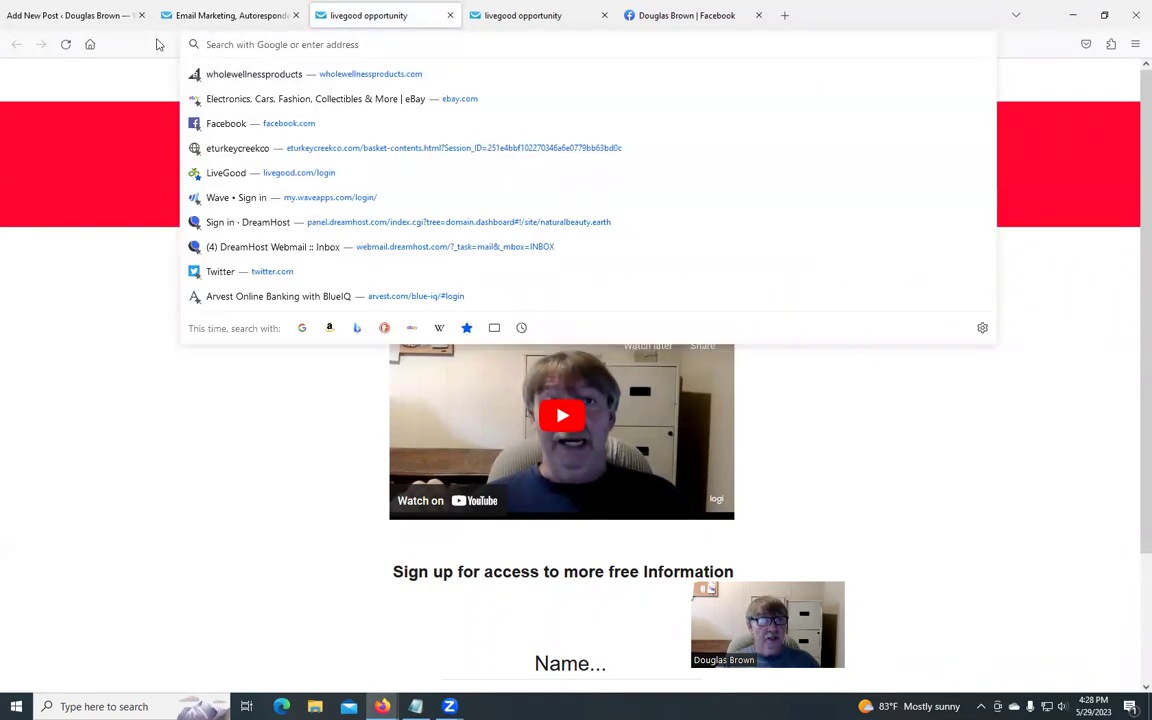
left_click(72, 14)
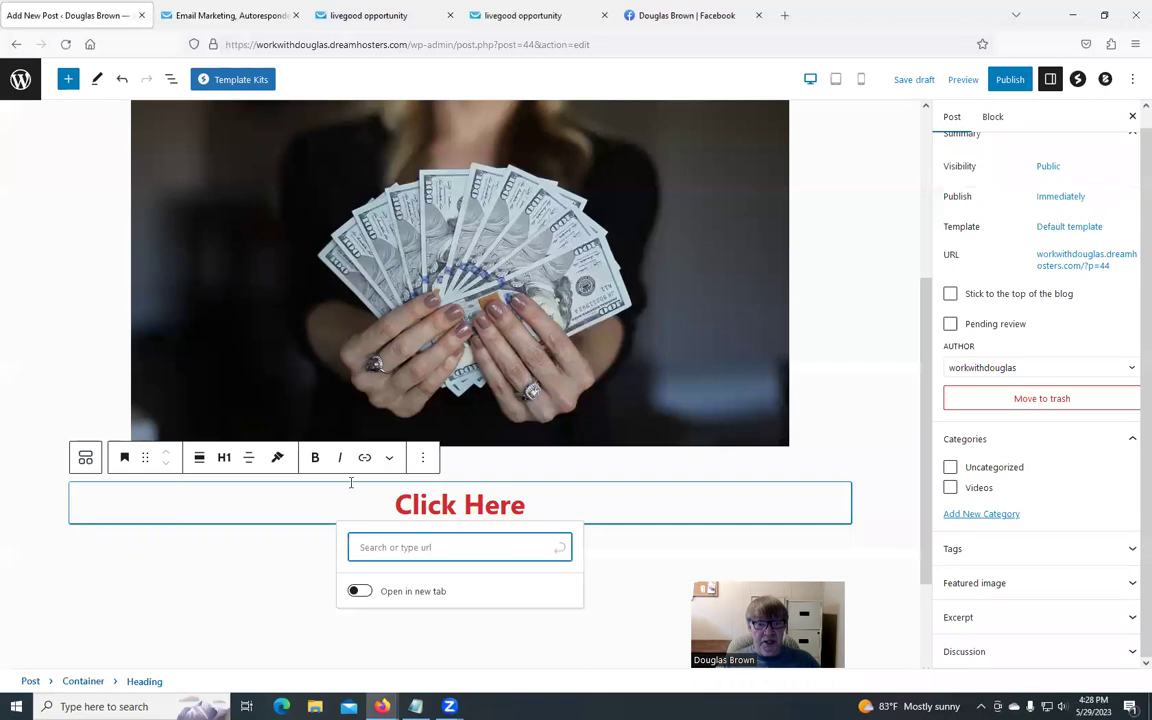
right_click(375, 550)
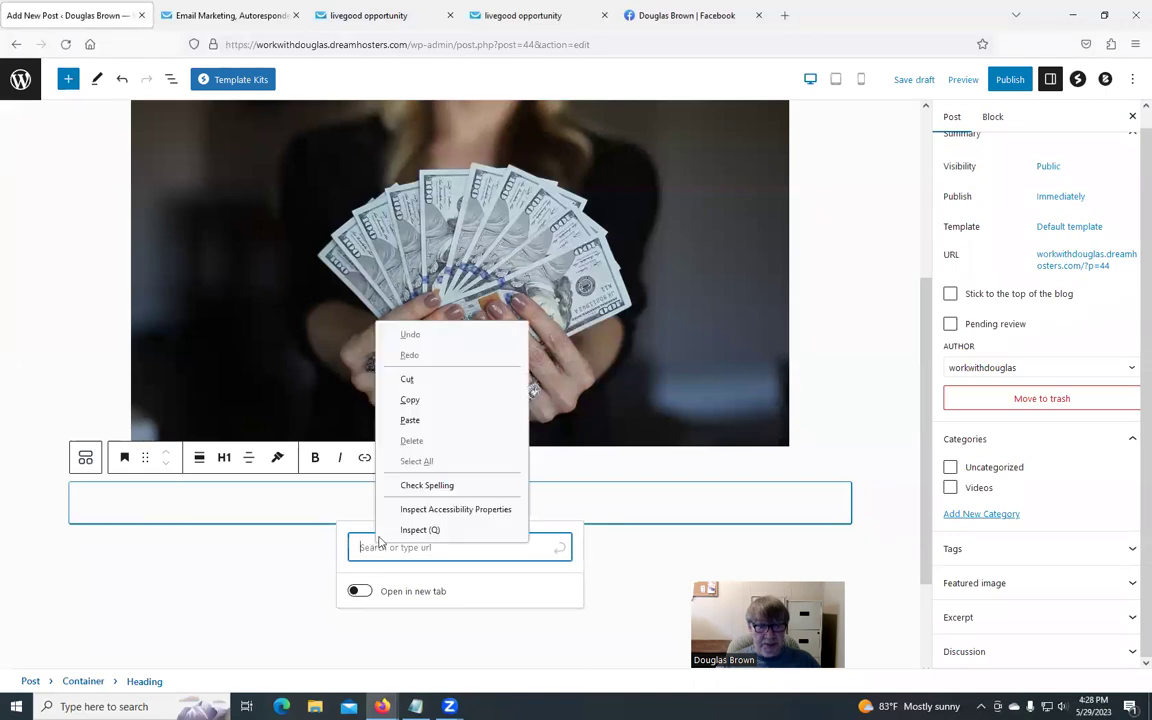
left_click(421, 420)
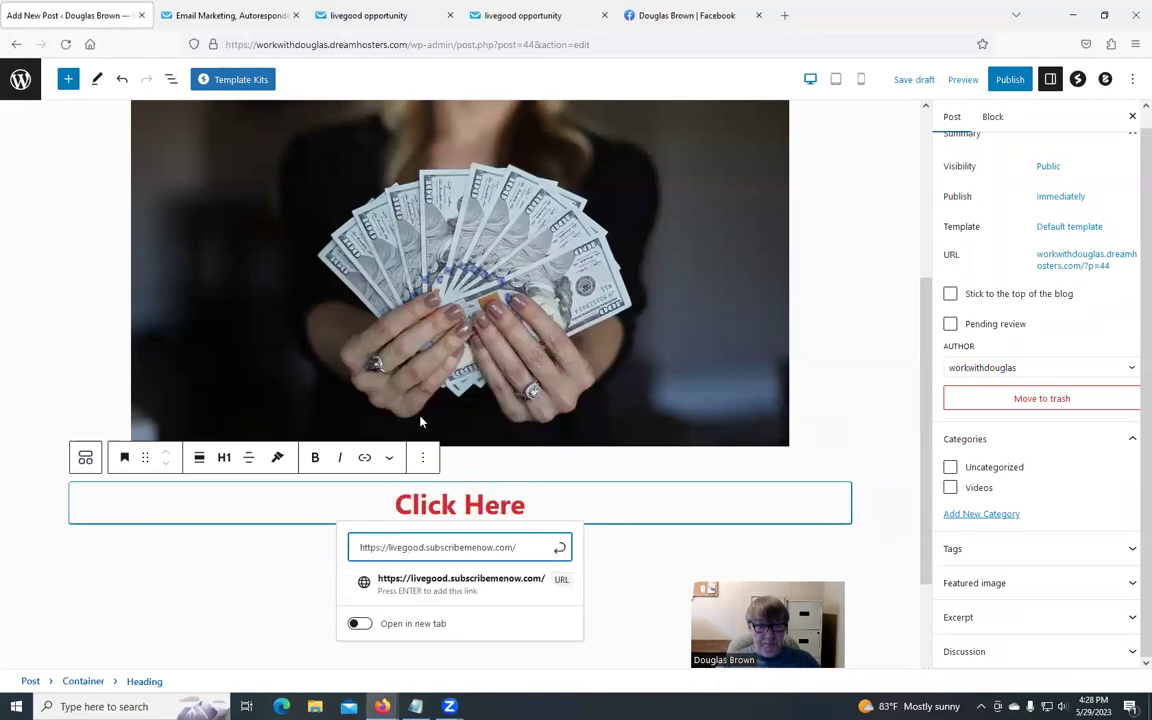
left_click(359, 624)
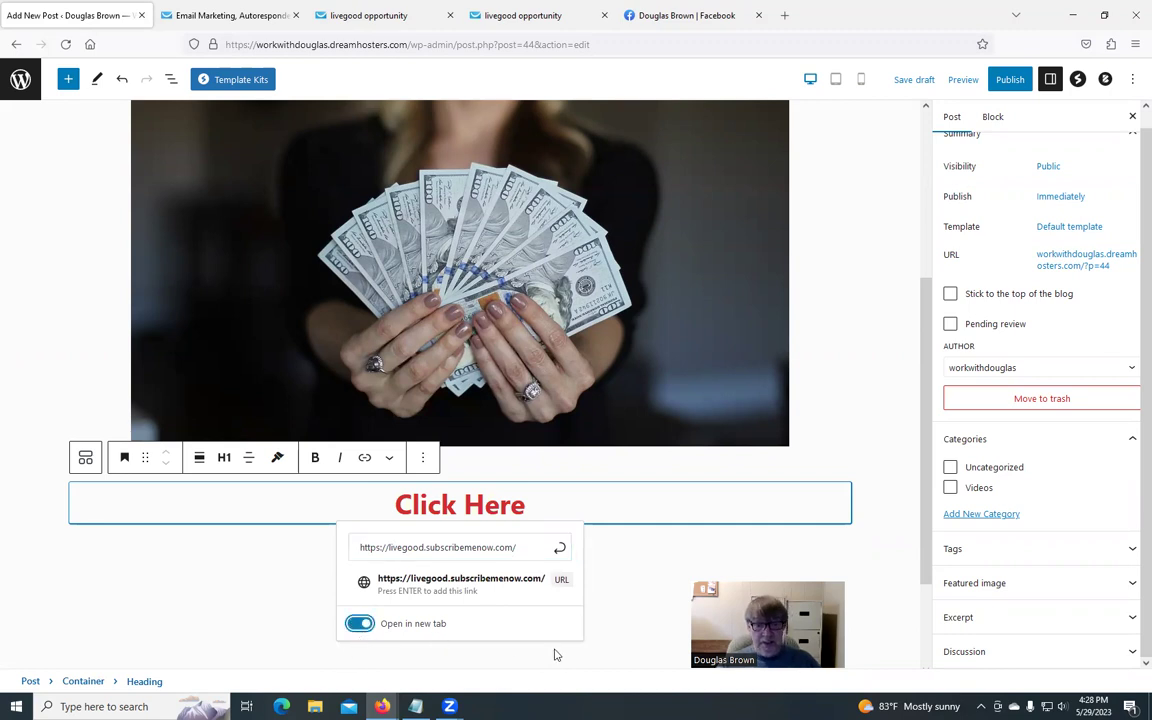
left_click(608, 620)
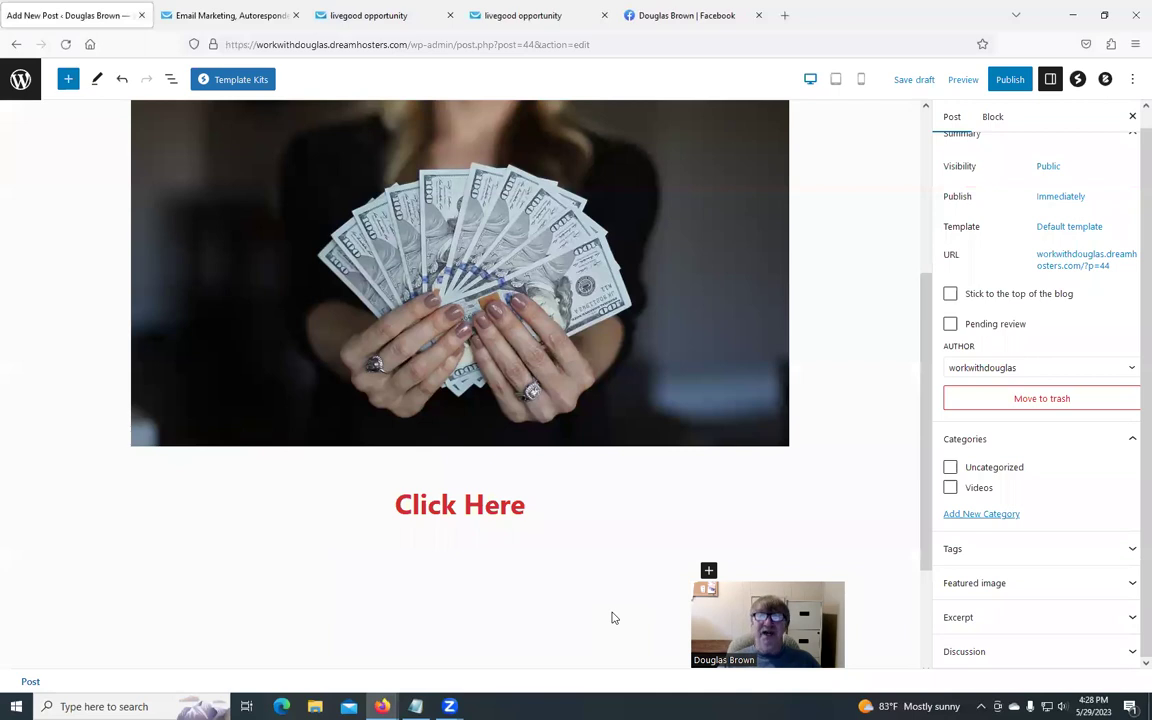
scroll(745, 447, "up", 2)
Step: Append 'UP-TO $16,835. 50 per month' to the post title and add a block beneath
scroll(744, 442, "up", 1)
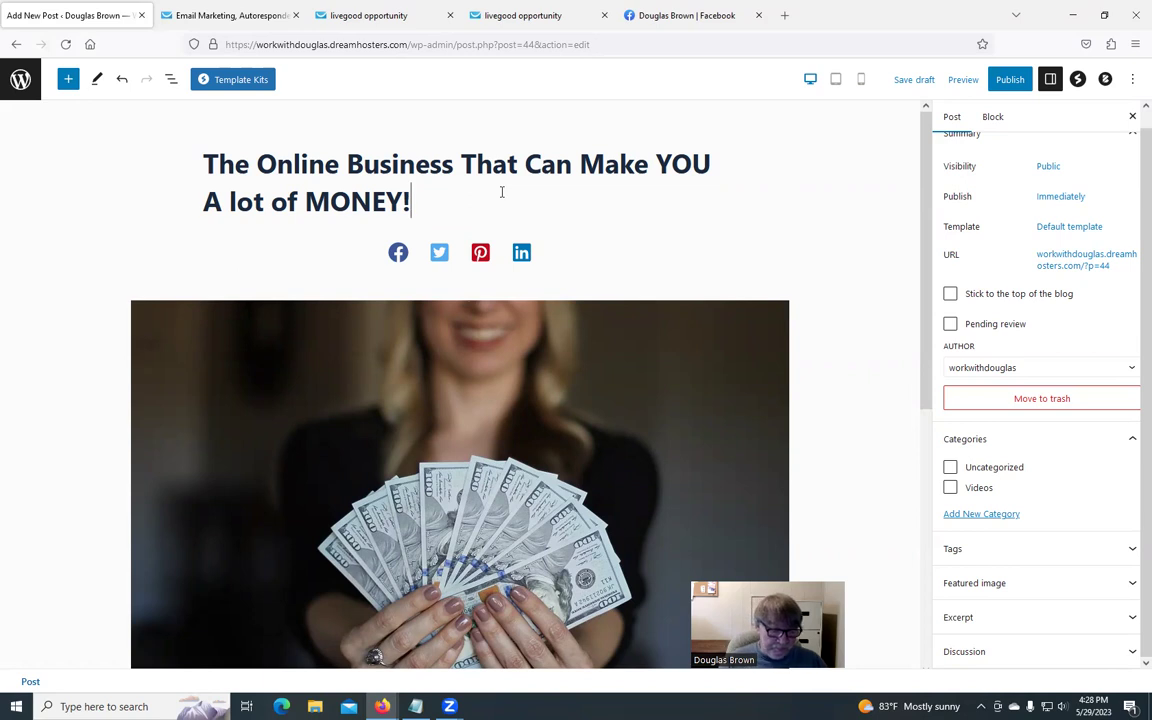
type("UP")
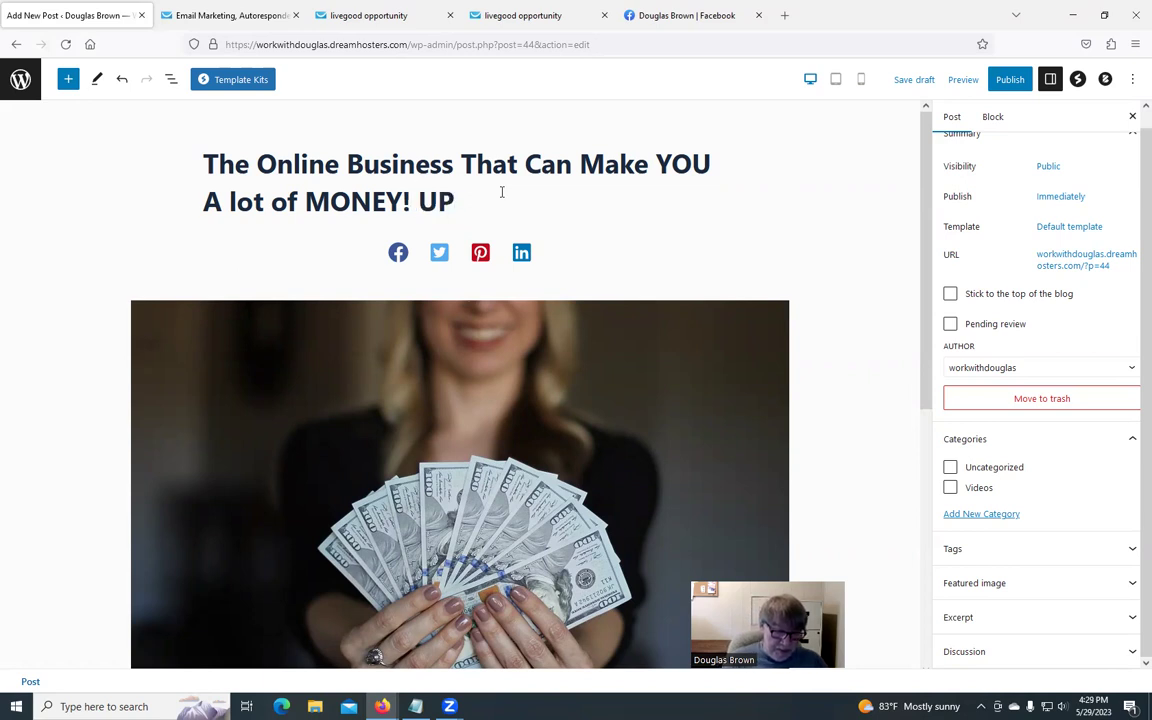
type("-TO 16,")
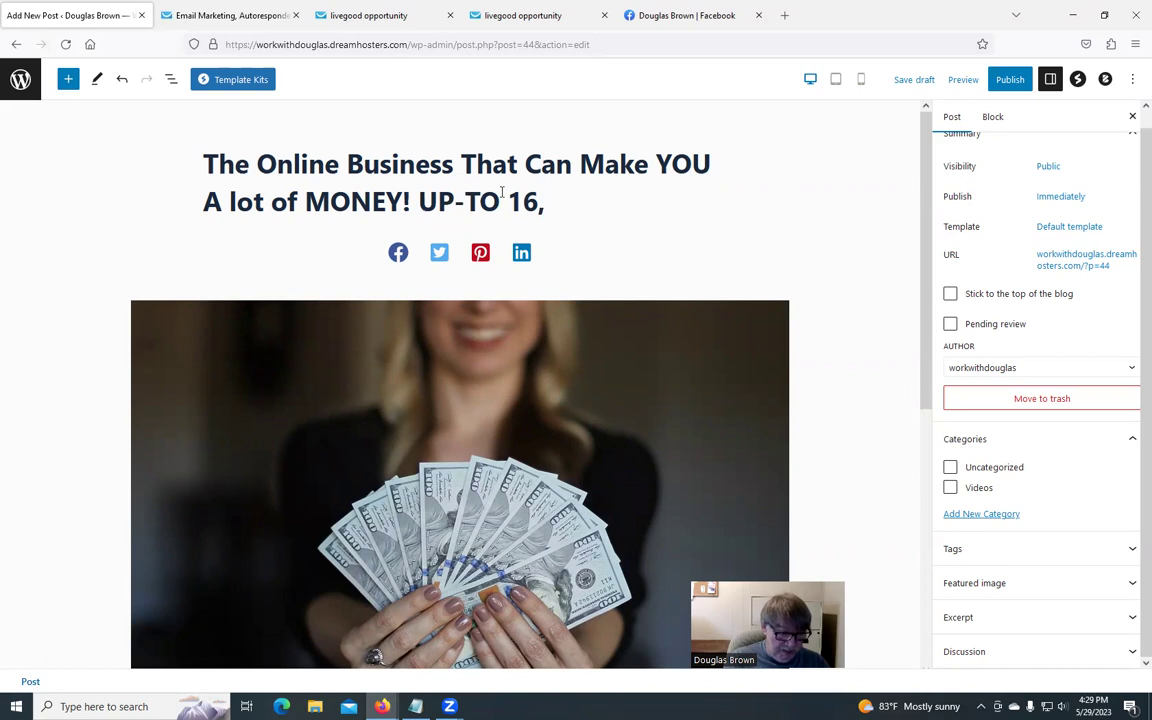
type("835. 50 per month")
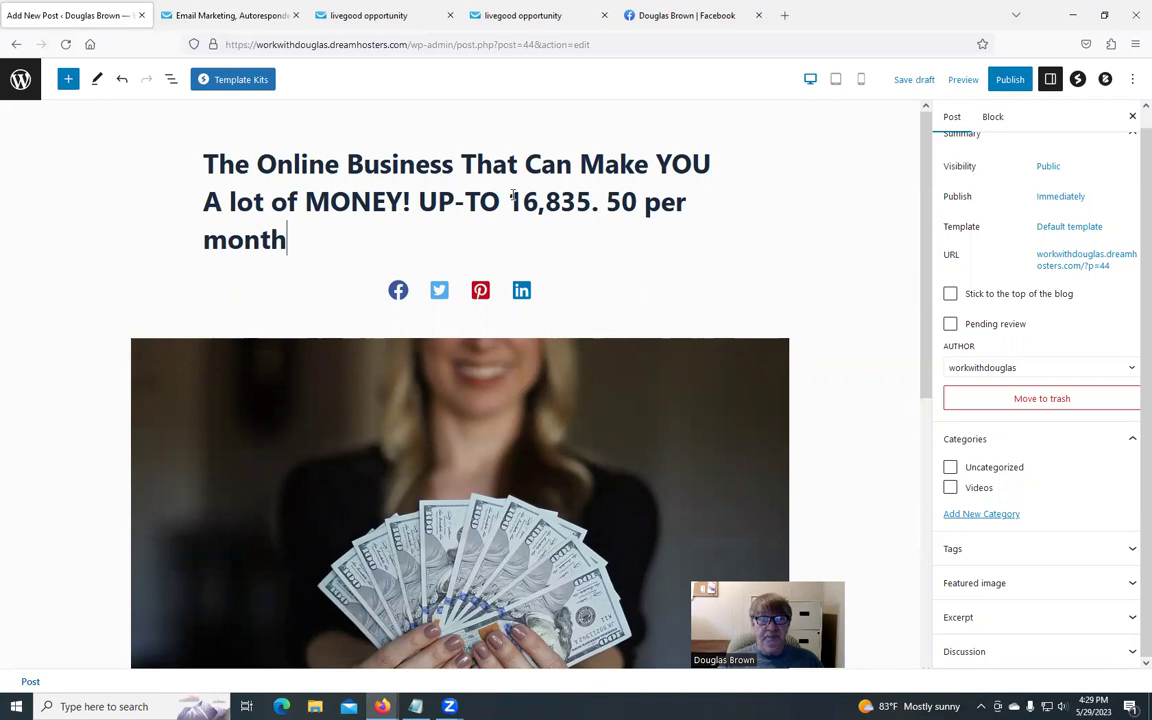
left_click(509, 201)
type("$")
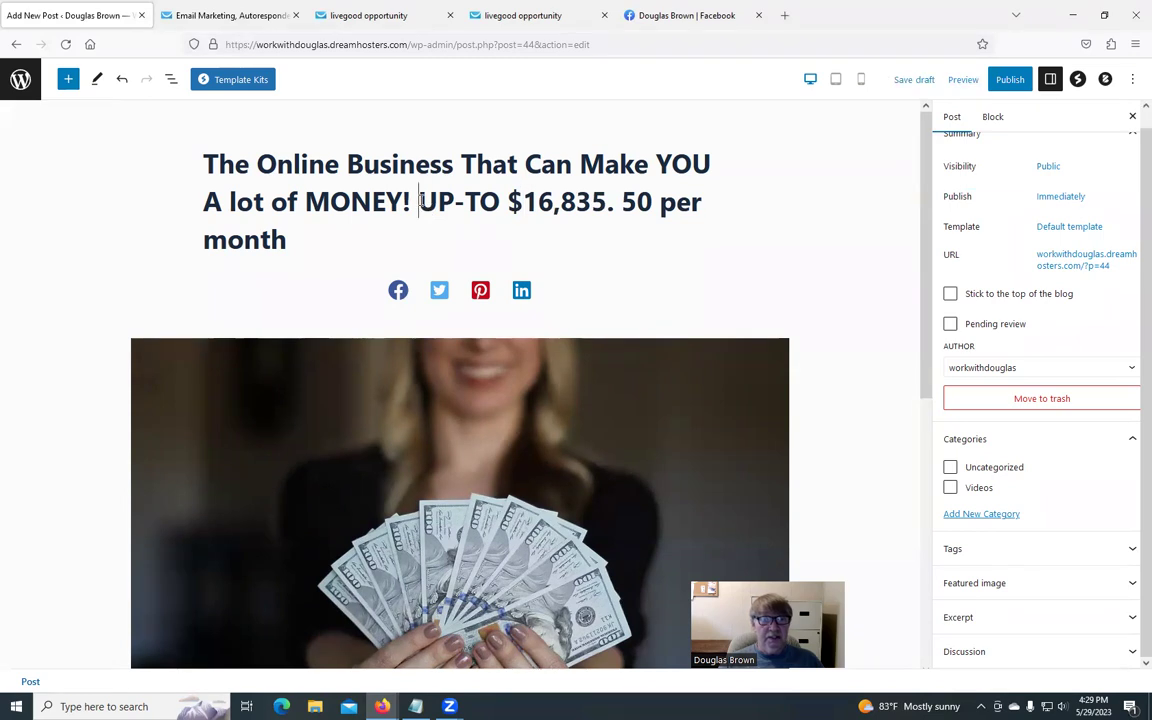
key("Return")
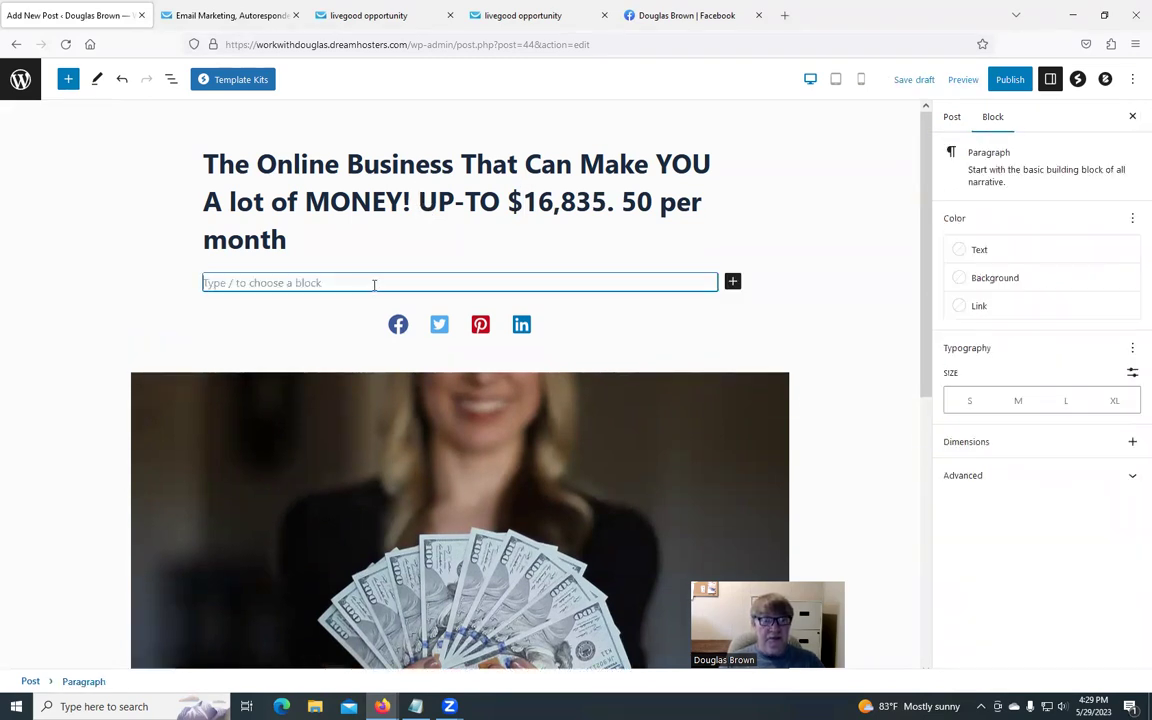
Step: Use List View to delete the empty paragraph under the title, then return to the title
left_click(732, 281)
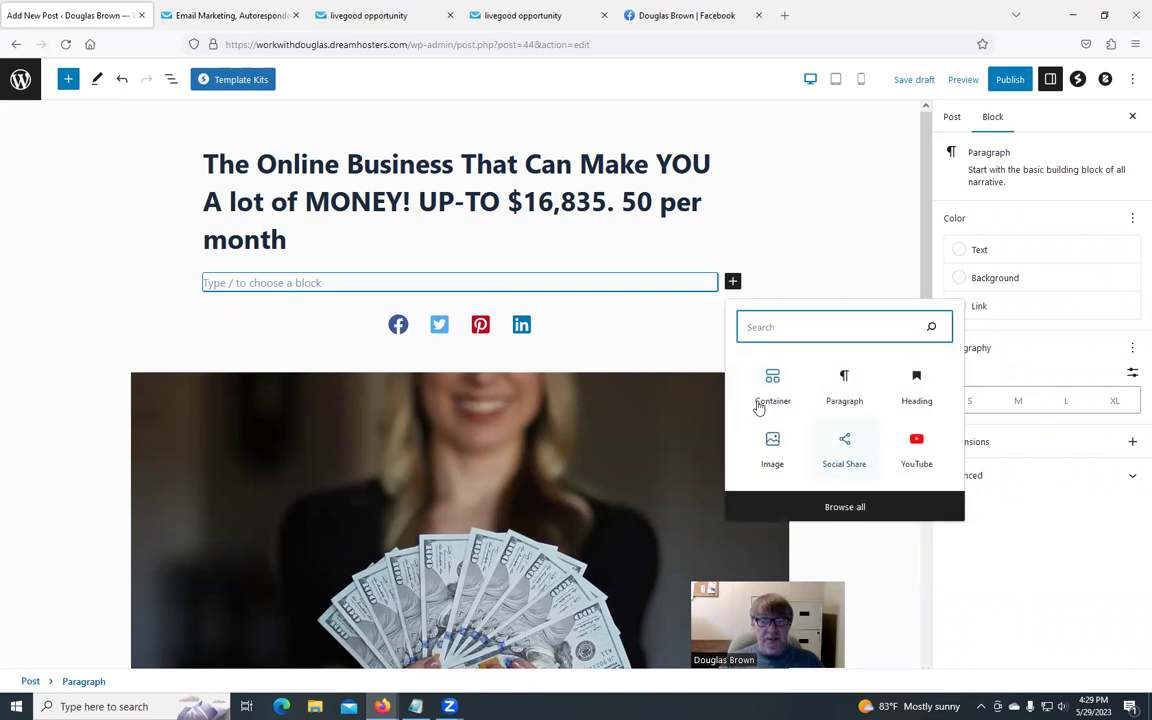
left_click(362, 283)
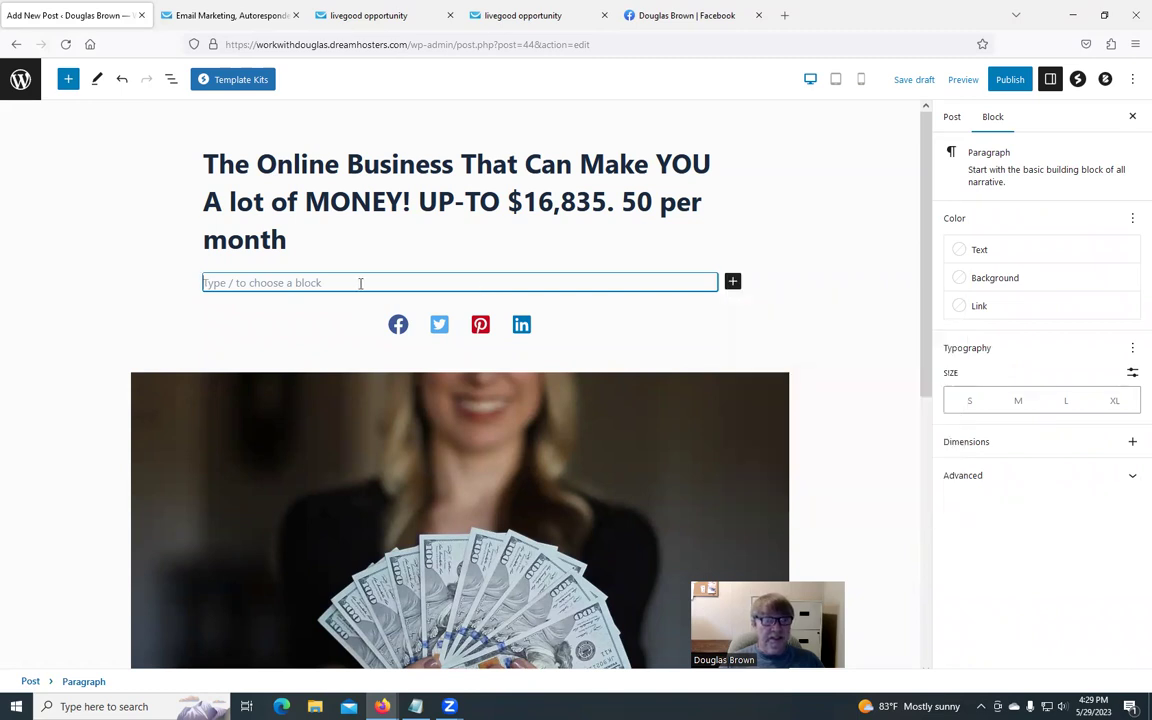
left_click(172, 80)
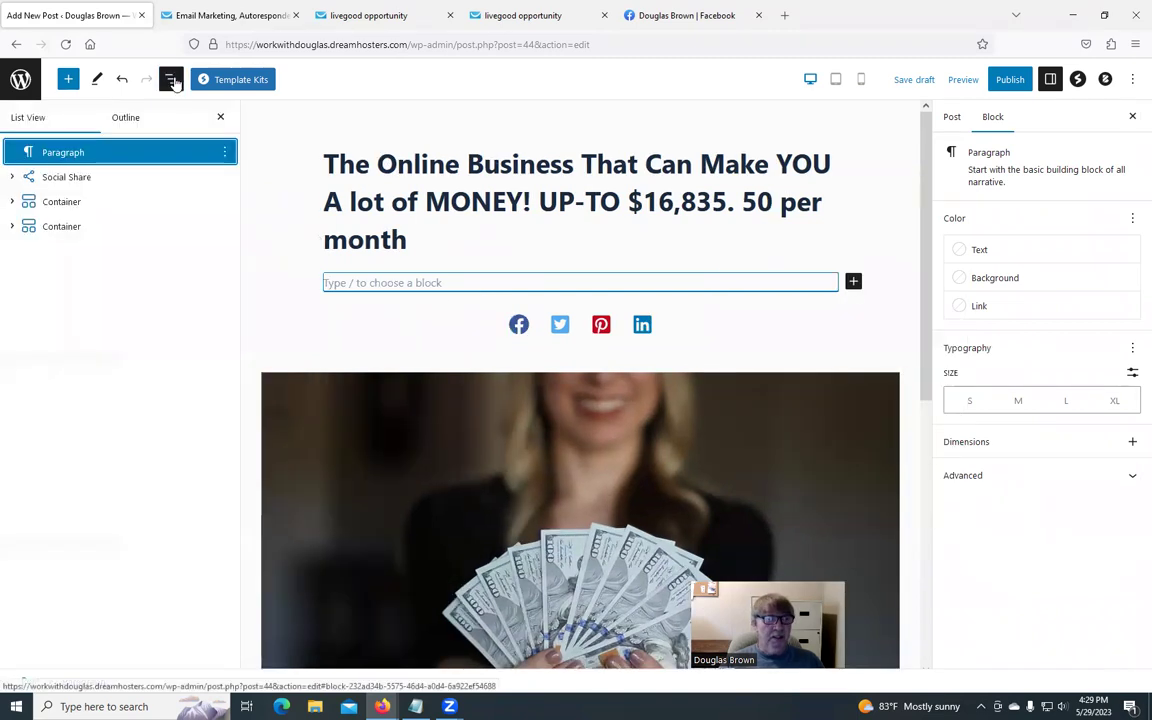
left_click(78, 178)
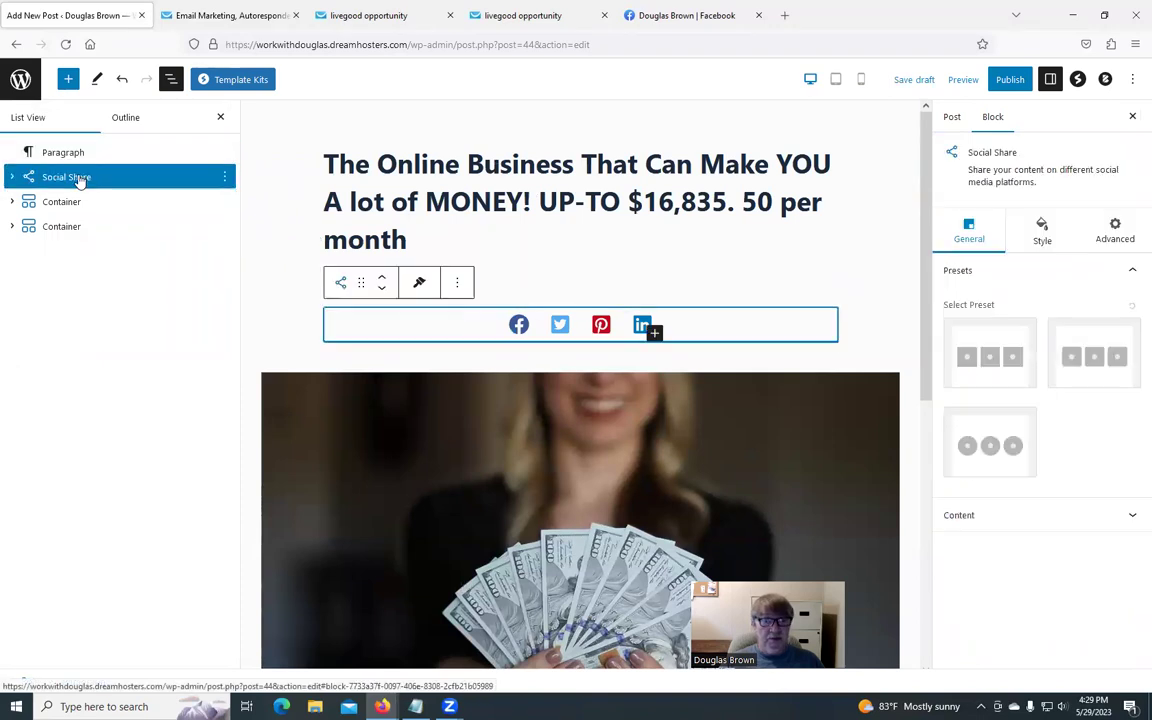
left_click(93, 152)
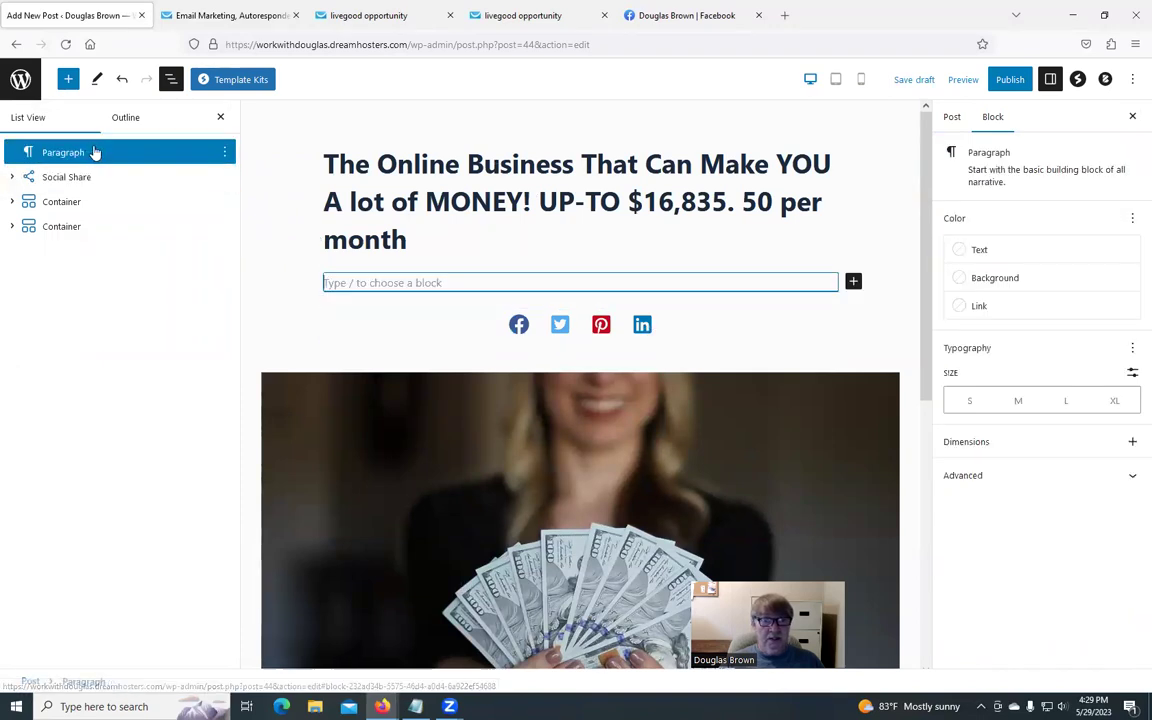
left_click(225, 152)
left_click(265, 497)
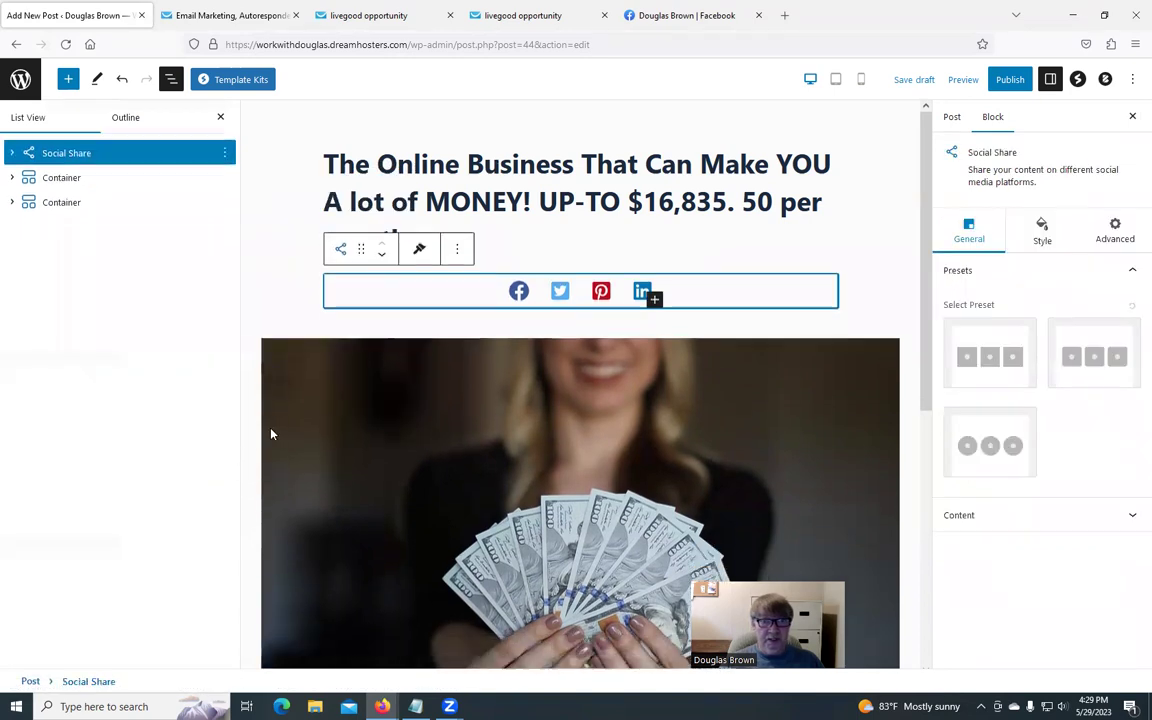
left_click(608, 256)
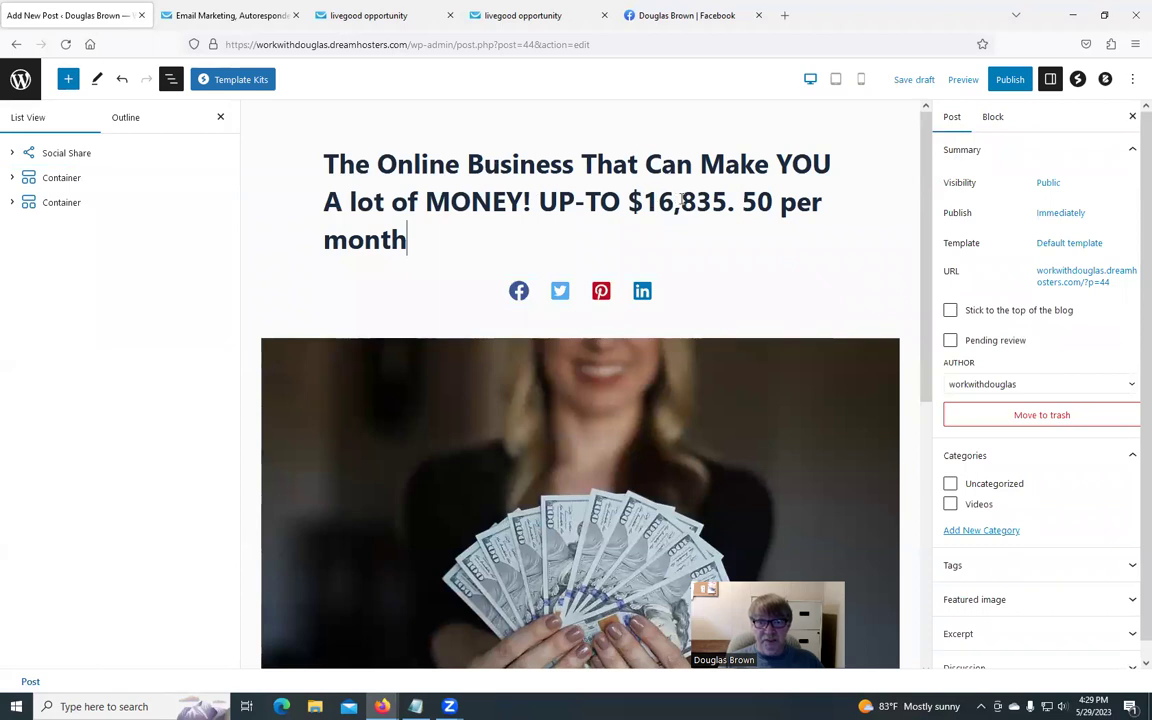
left_click(726, 199)
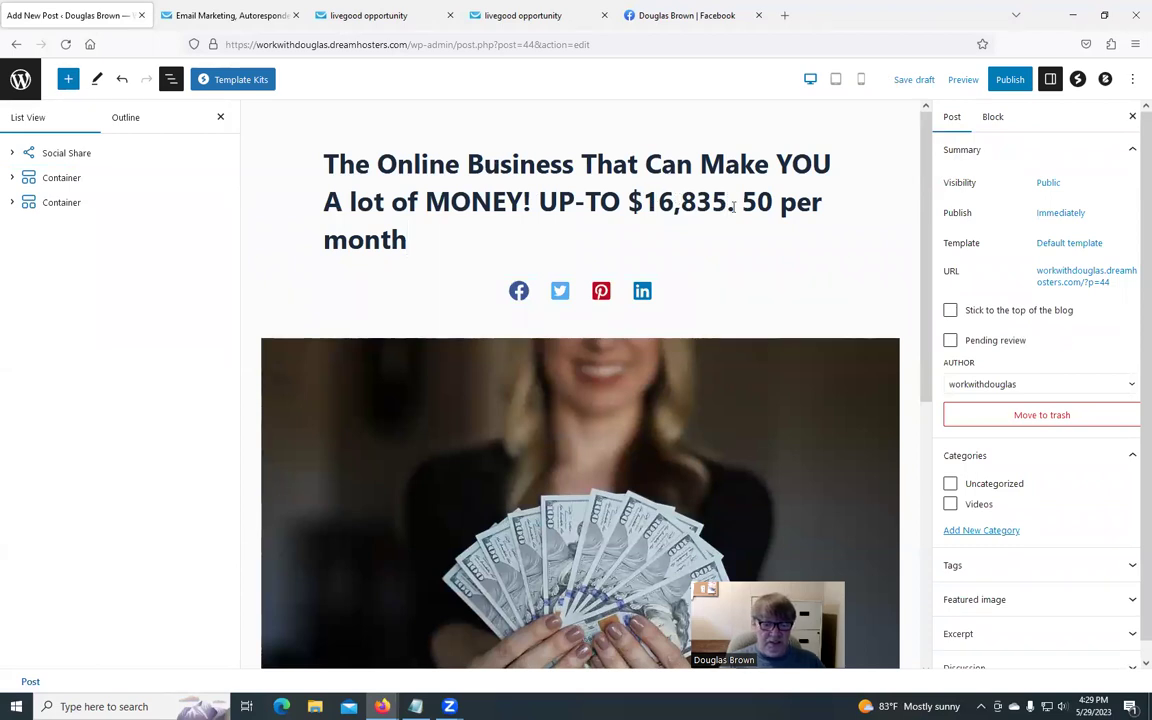
key("BackSpace")
key("BackSpace")
type("99")
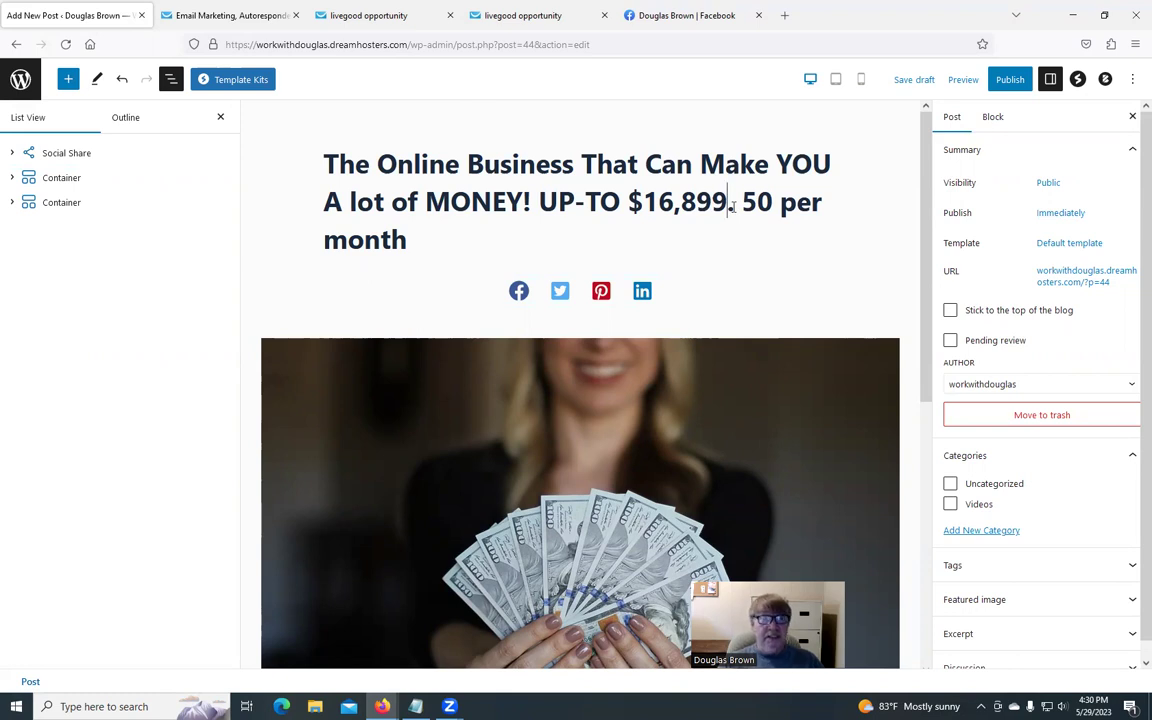
scroll(717, 239, "down", 4)
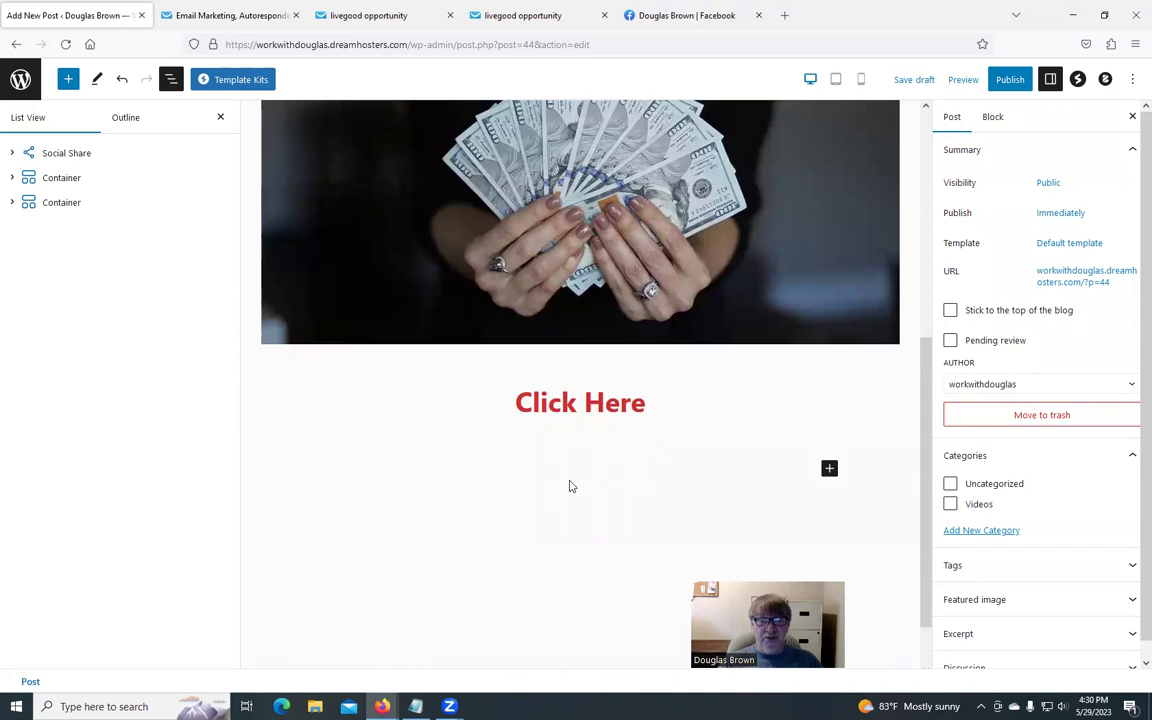
scroll(486, 489, "up", 4)
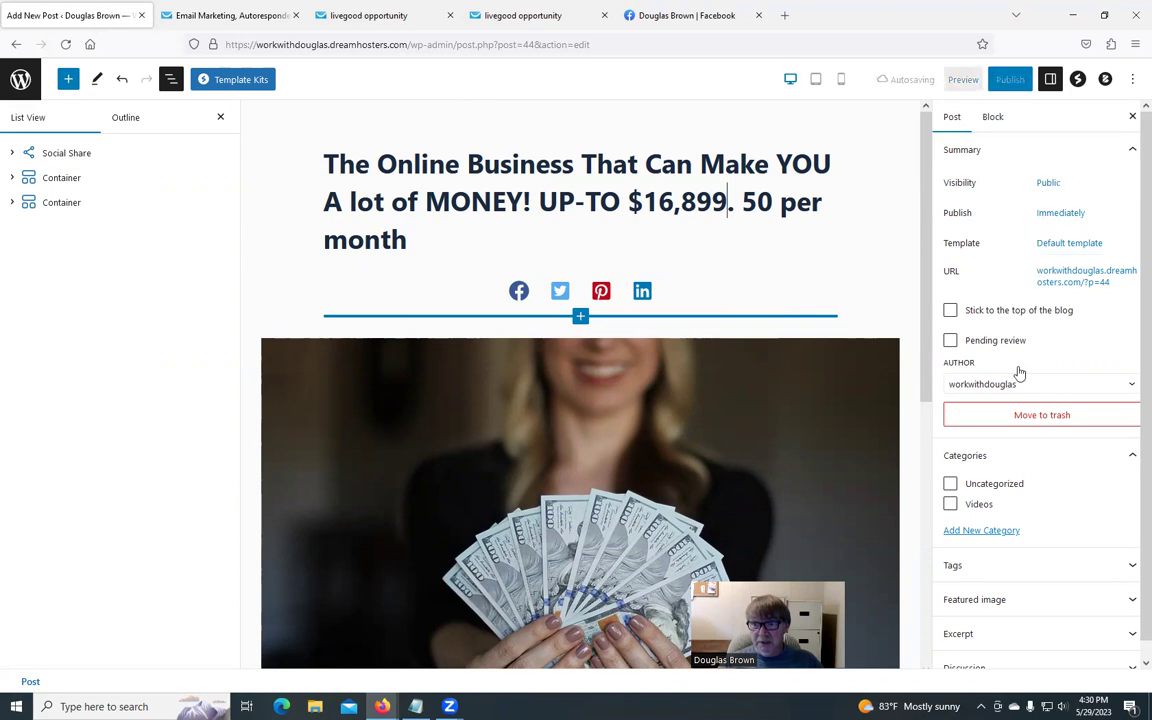
Step: Stick the post to the top of the blog and create a ticked 'Online MONEY Machine' category
left_click(951, 311)
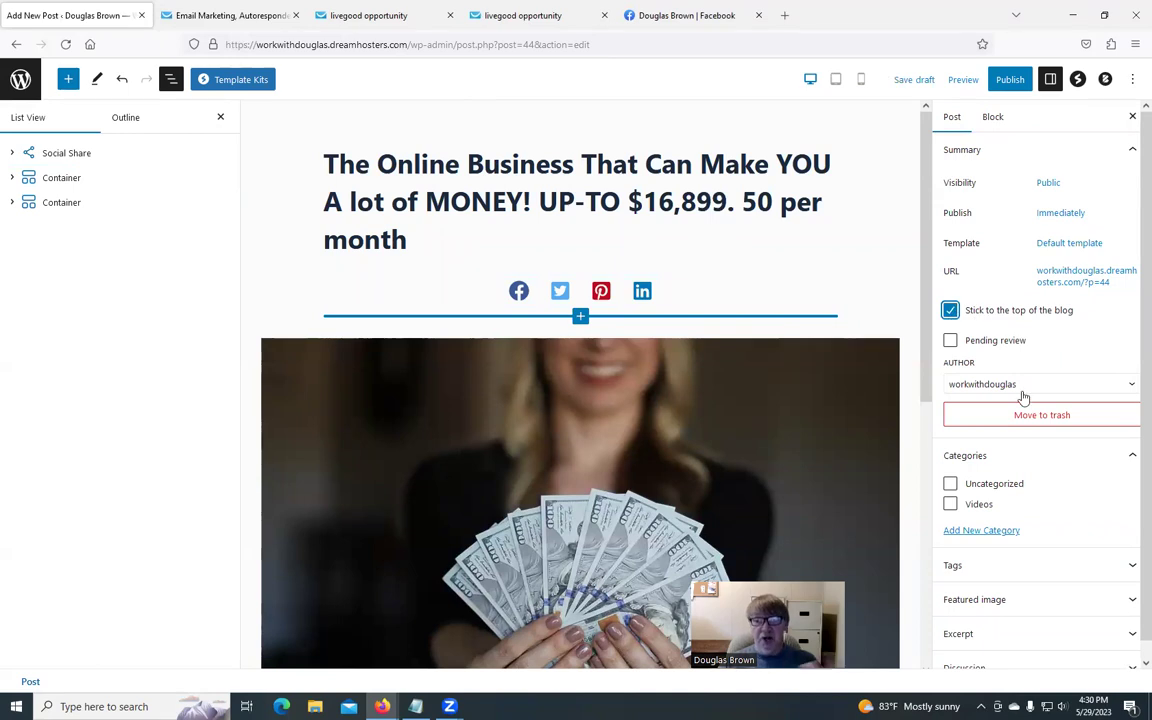
scroll(1016, 425, "down", 1)
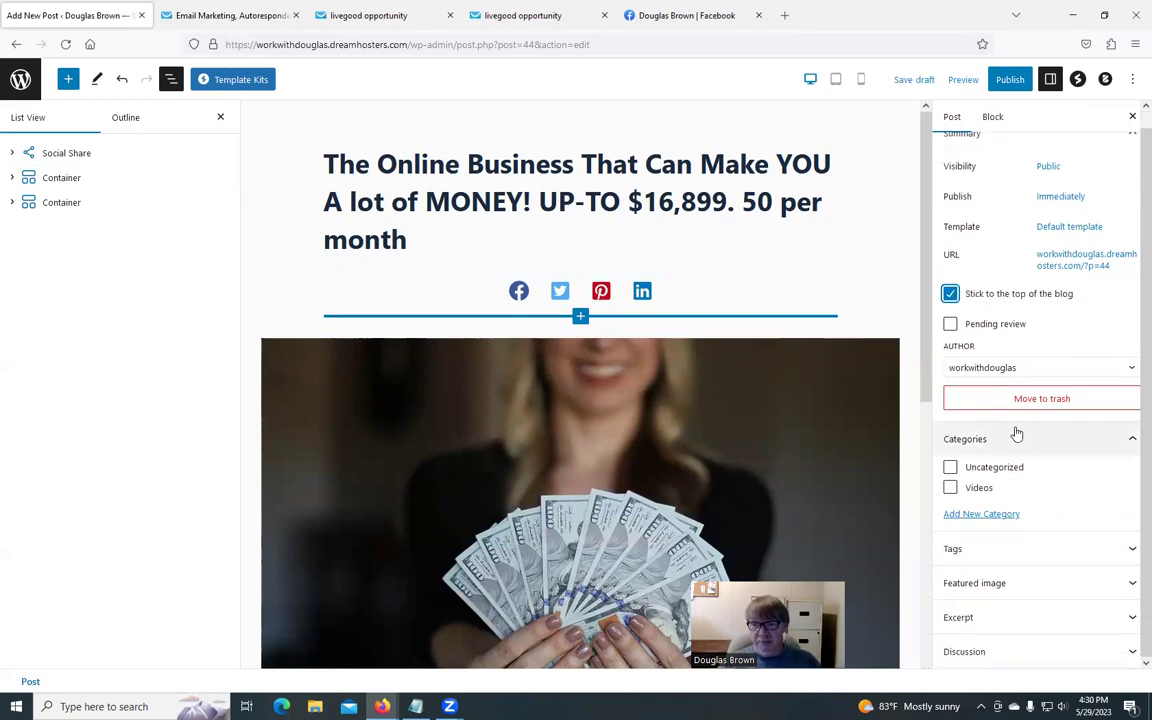
left_click(978, 516)
left_click(966, 548)
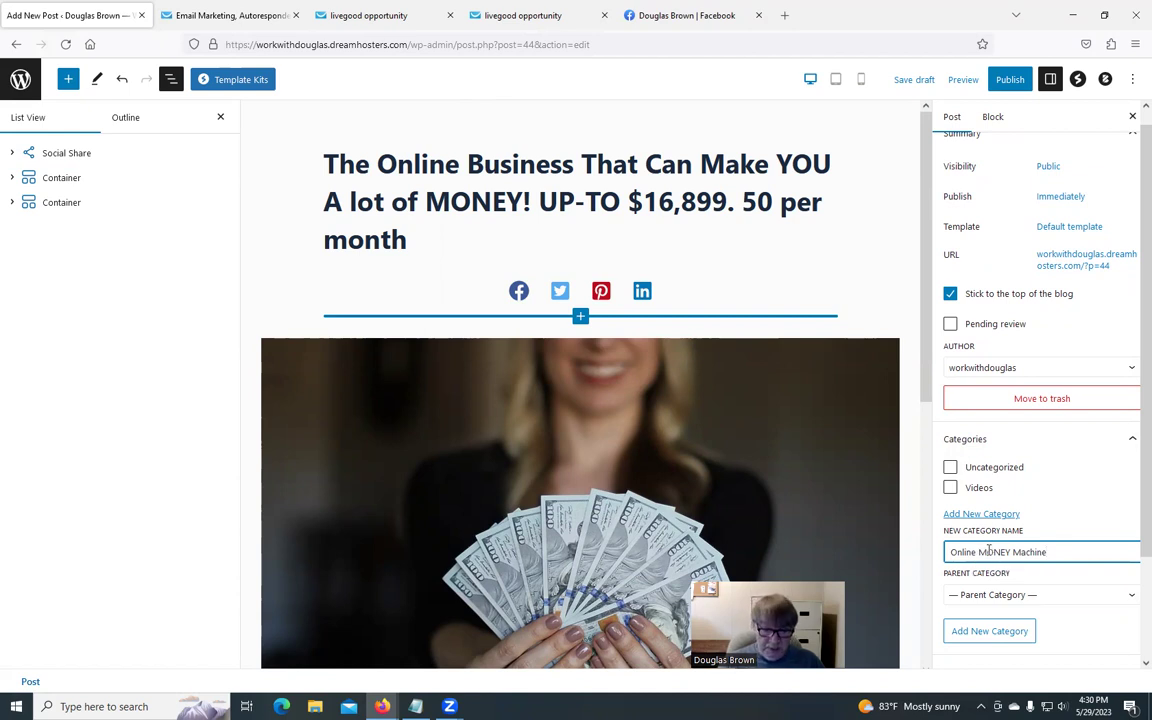
key("Return")
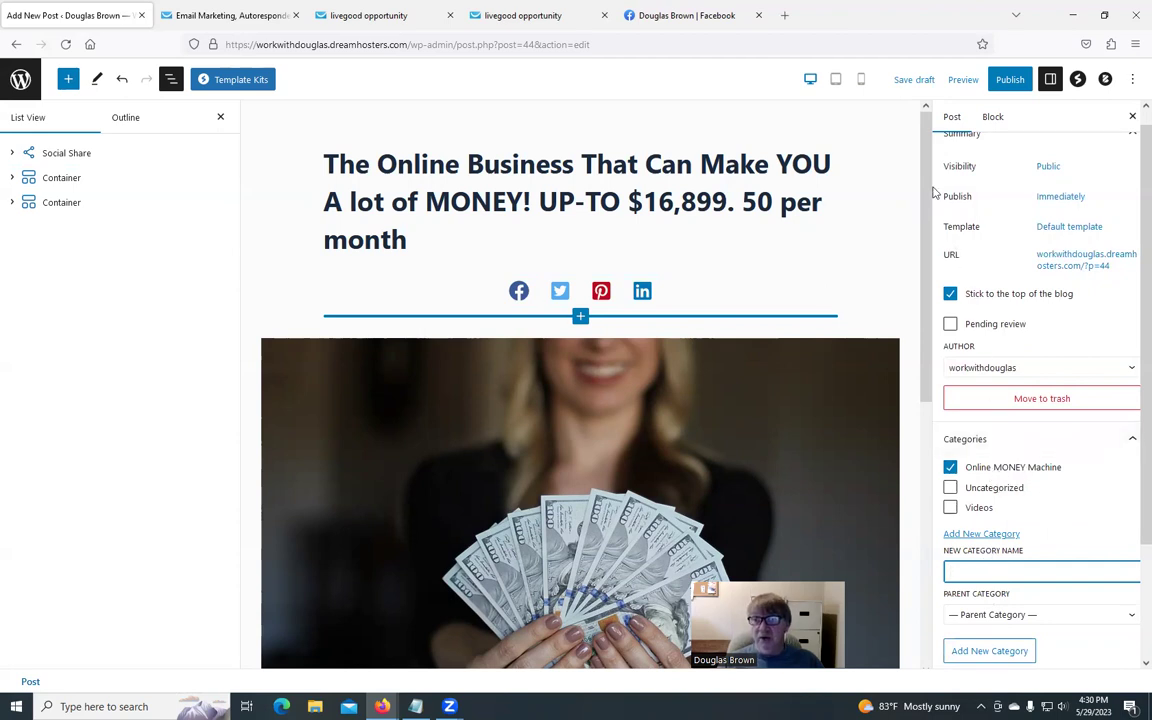
scroll(1005, 212, "up", 1)
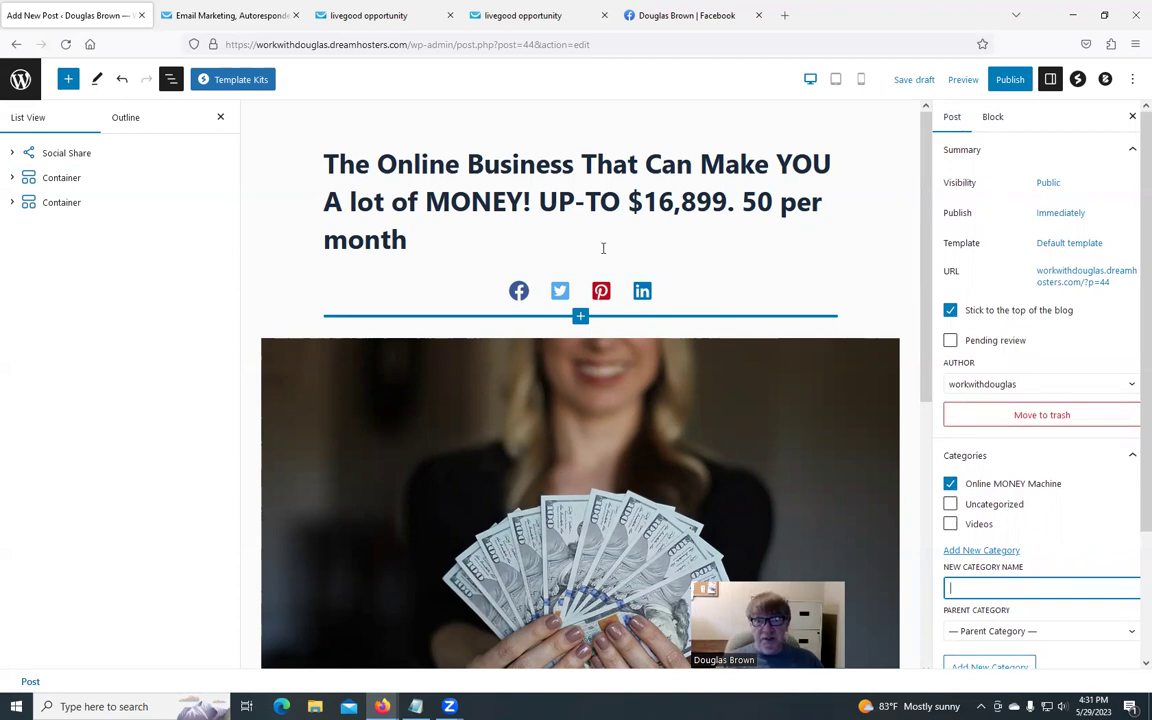
Step: Select the Facebook, Twitter, Pinterest and LinkedIn share icons in turn, ending back on Facebook
left_click(519, 292)
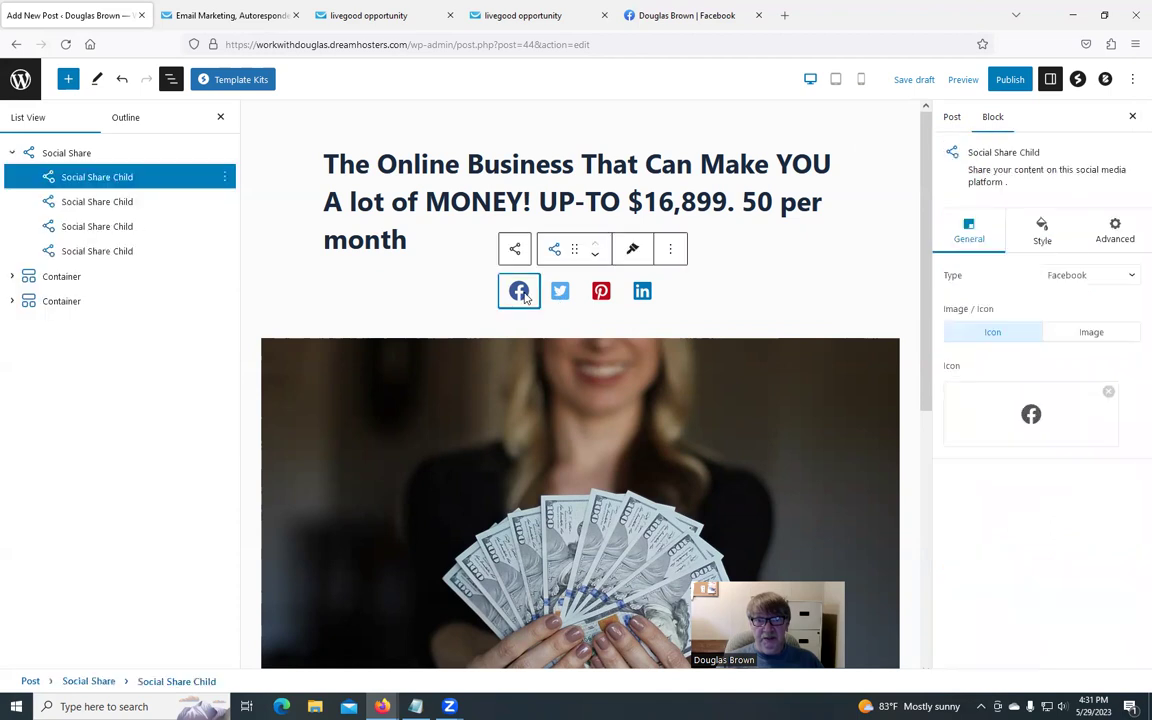
left_click(562, 291)
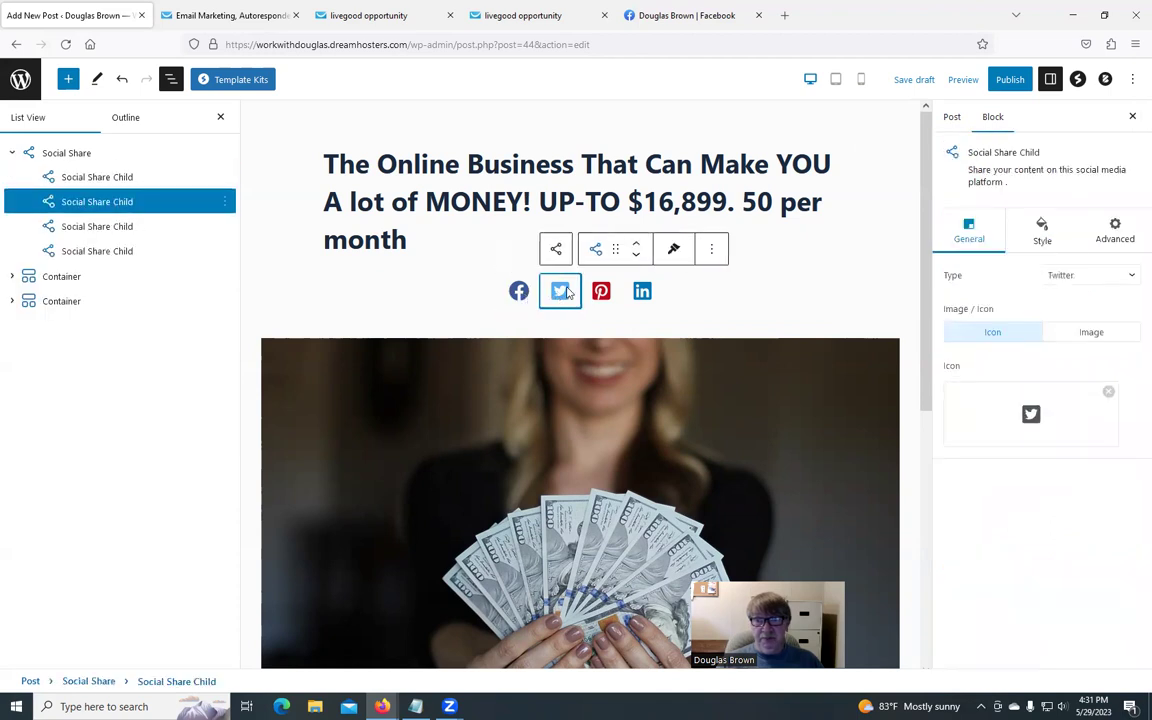
left_click(601, 290)
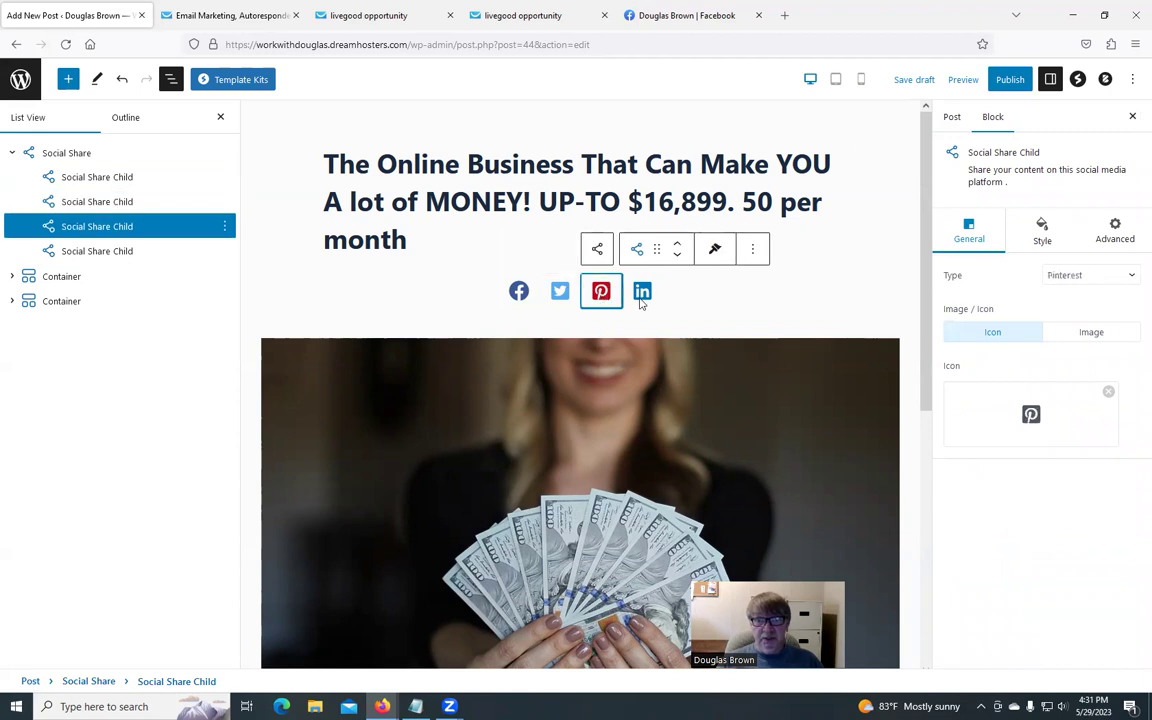
left_click(643, 293)
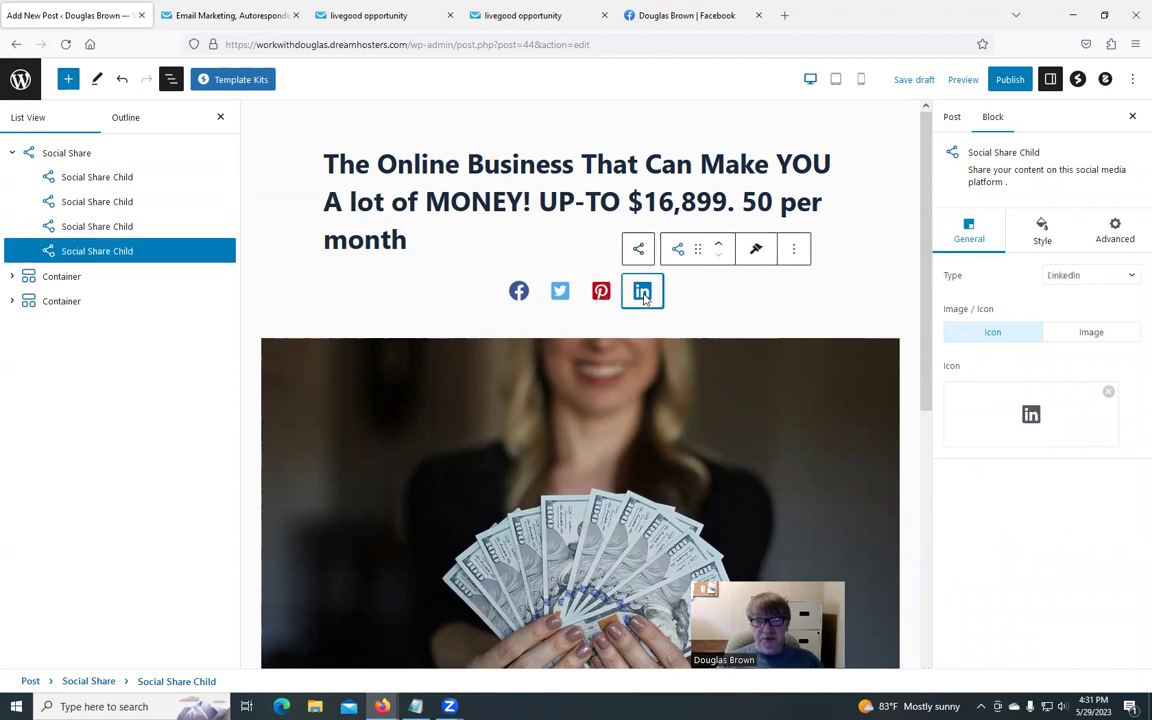
left_click(510, 285)
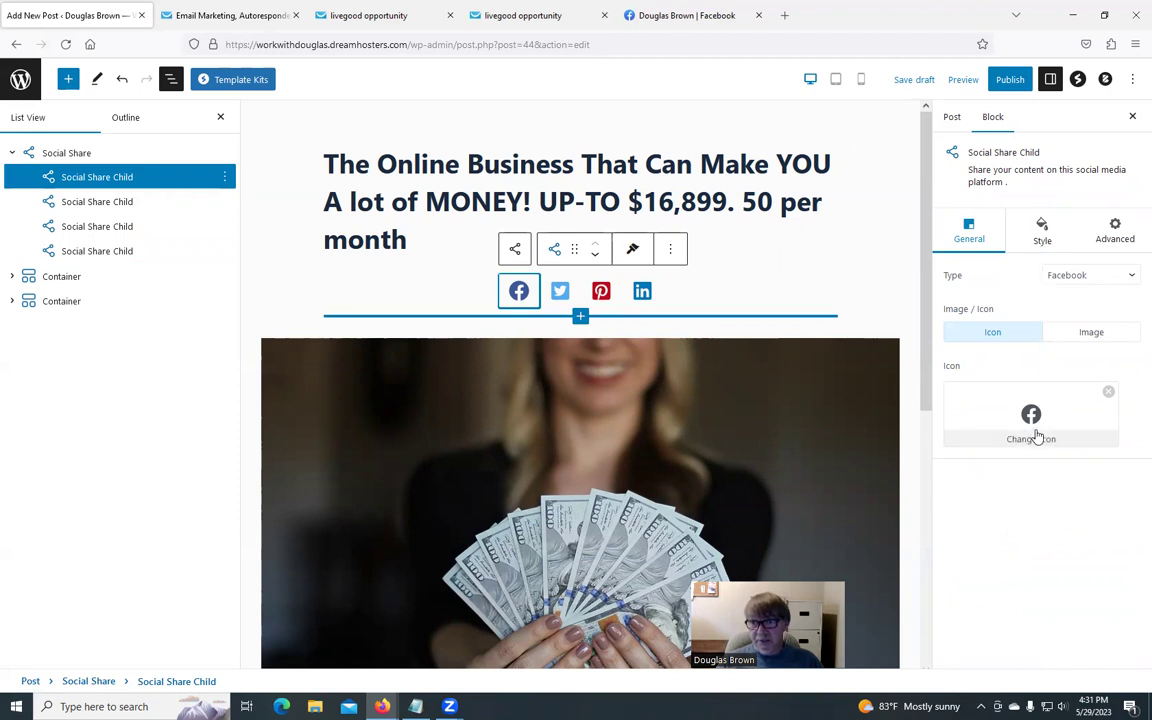
Step: Give the Facebook share icon a Zoom-In animation
left_click(1043, 238)
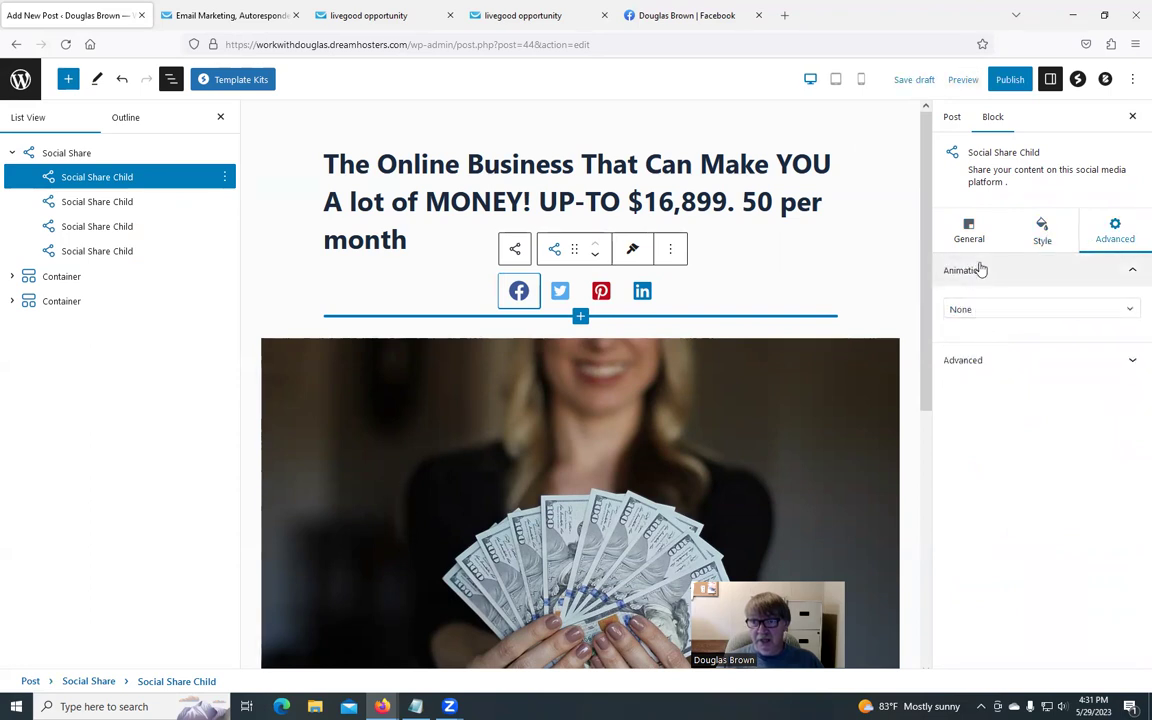
left_click(976, 311)
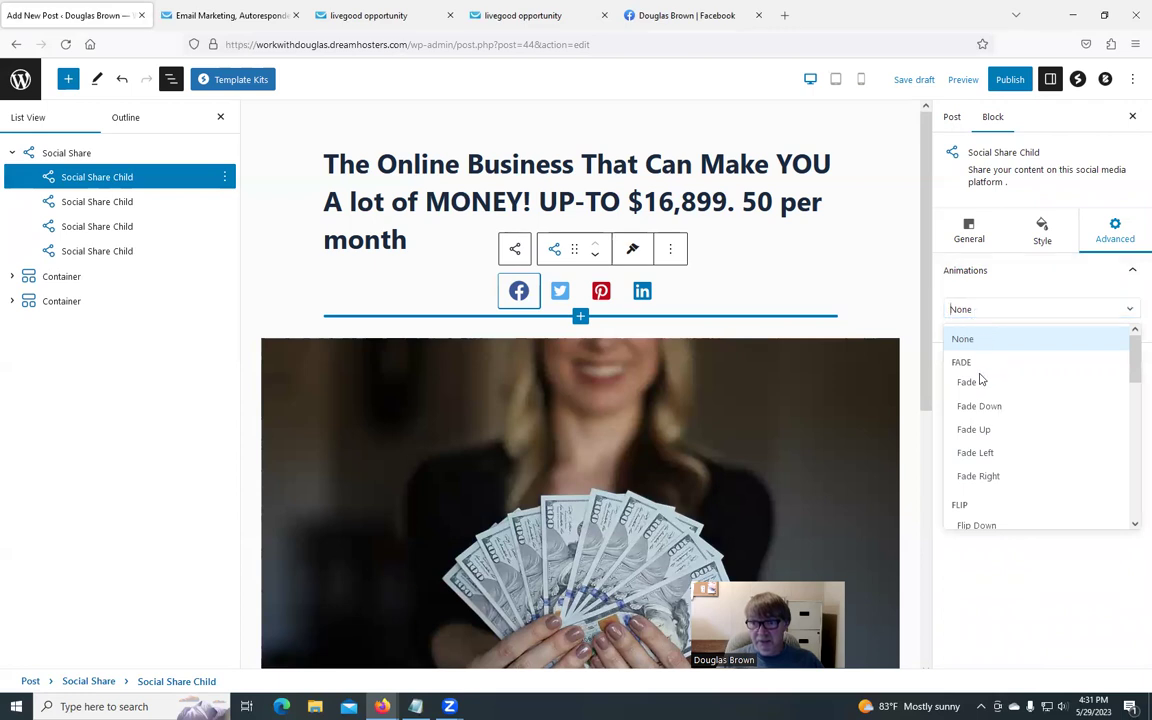
scroll(983, 398, "down", 3)
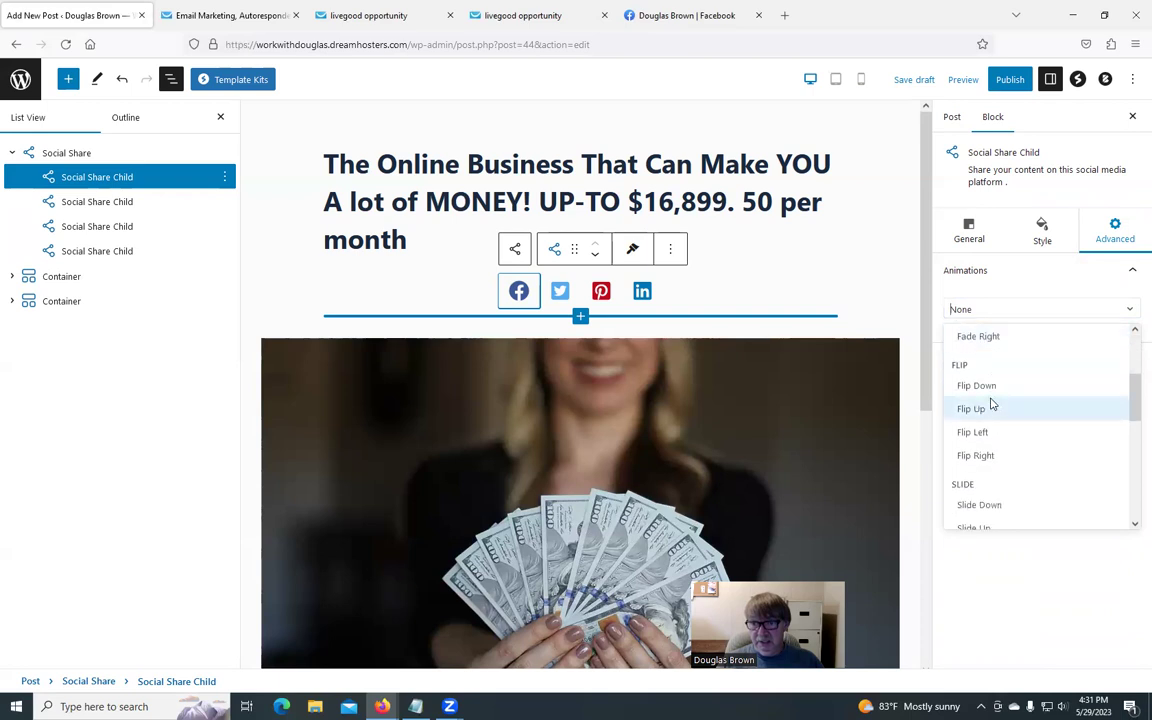
scroll(995, 392, "down", 2)
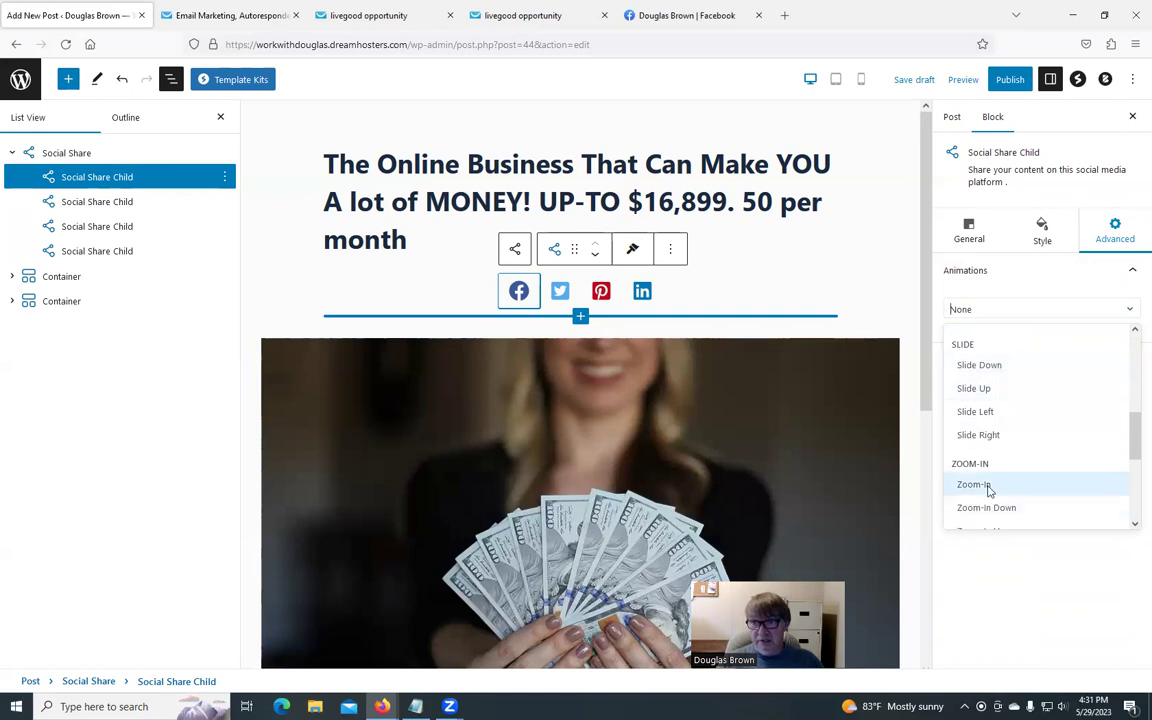
scroll(990, 470, "down", 3)
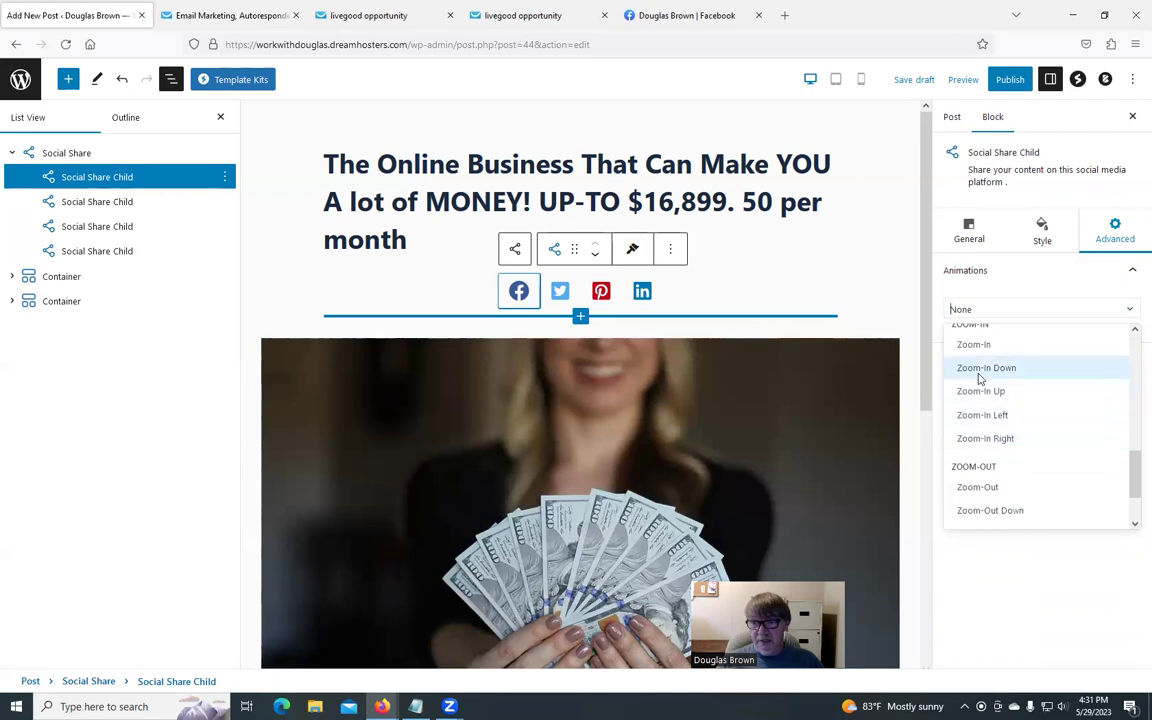
left_click(973, 345)
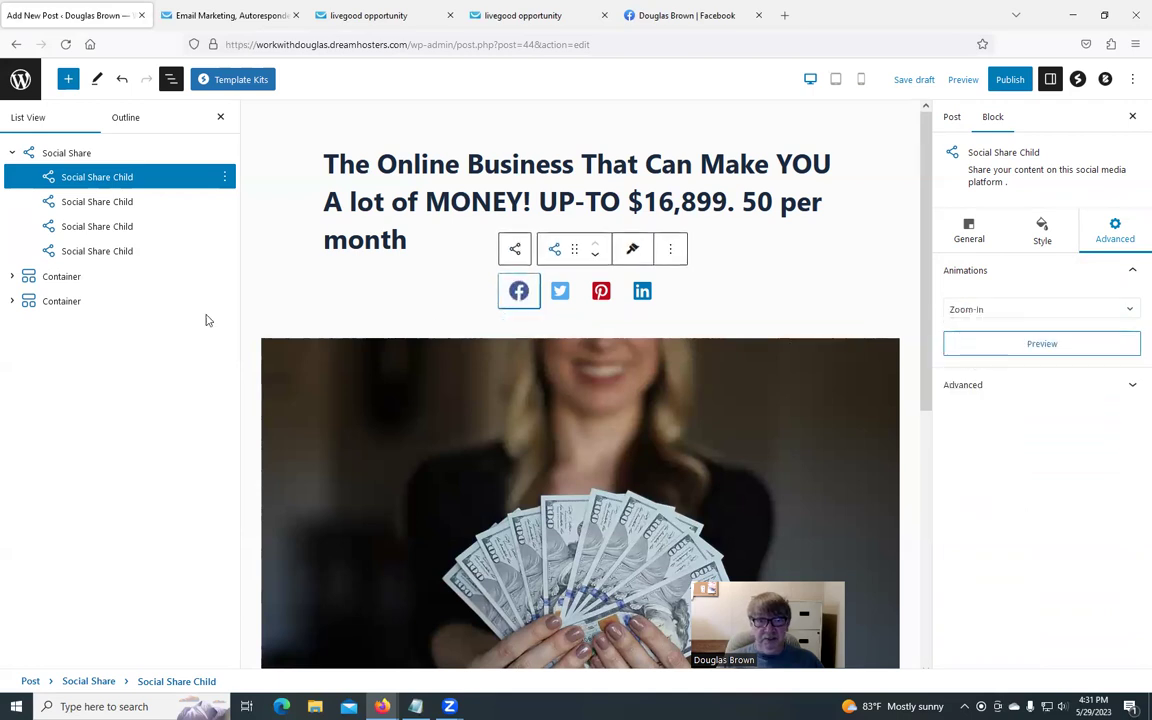
Step: Give the Twitter share icon a Zoom-In animation
left_click(558, 291)
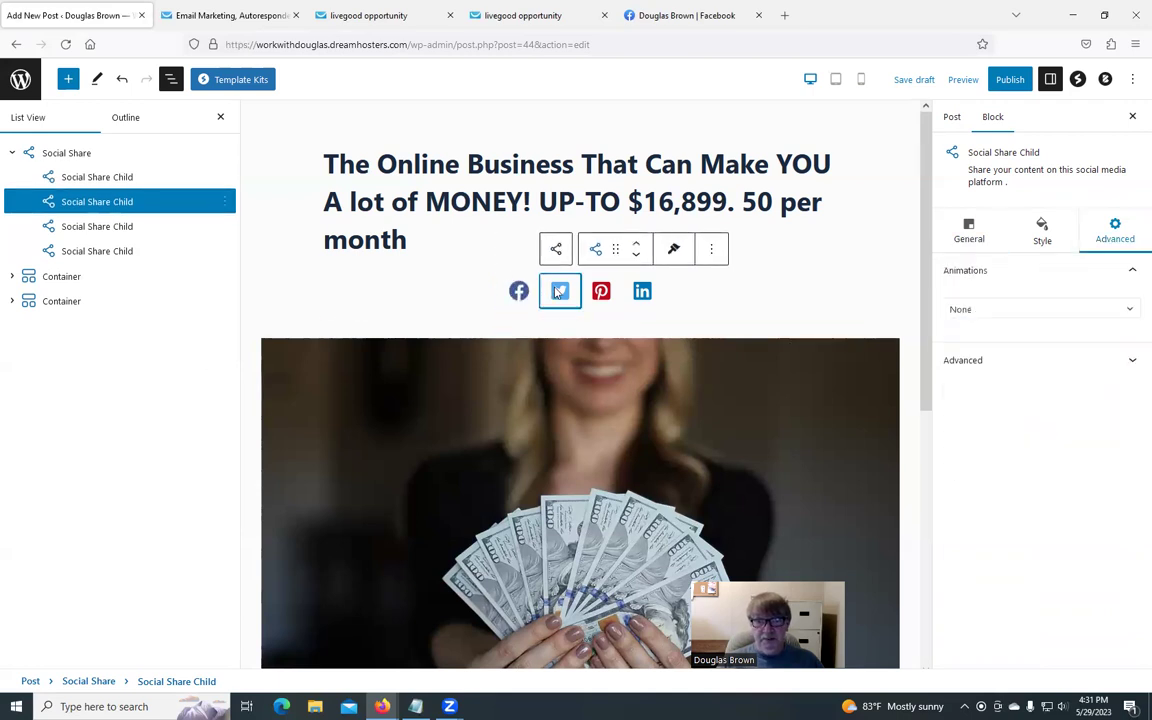
left_click(972, 362)
left_click(972, 362)
left_click(983, 311)
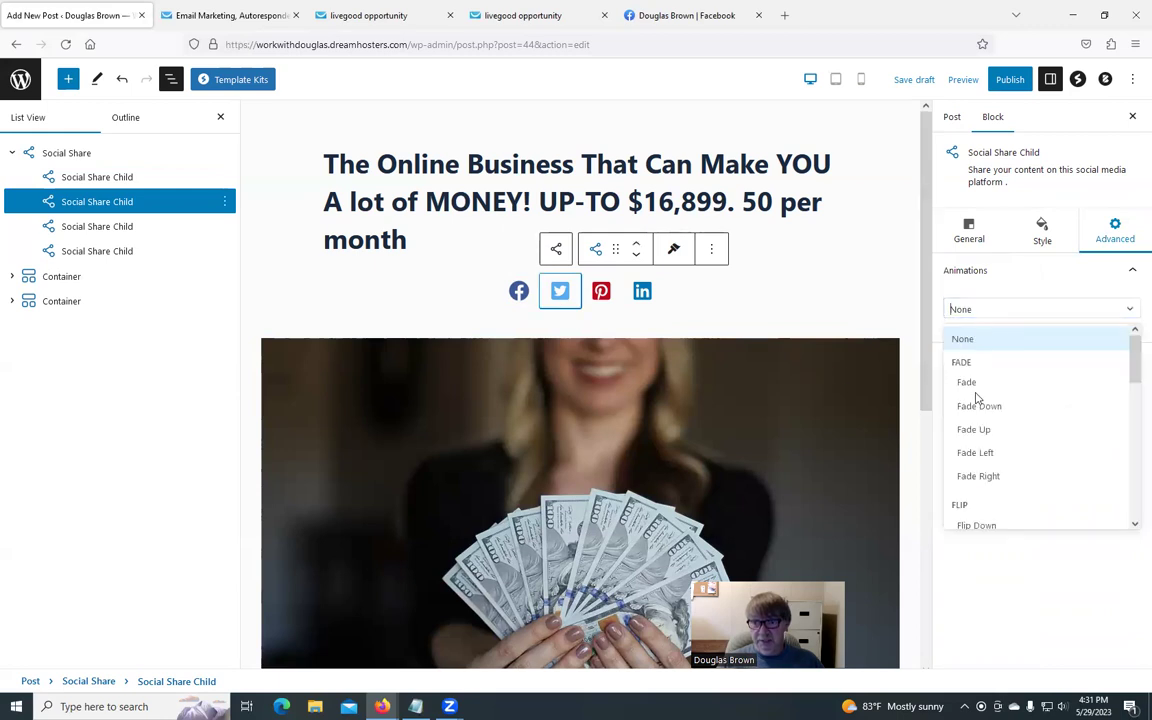
scroll(1000, 450, "down", 3)
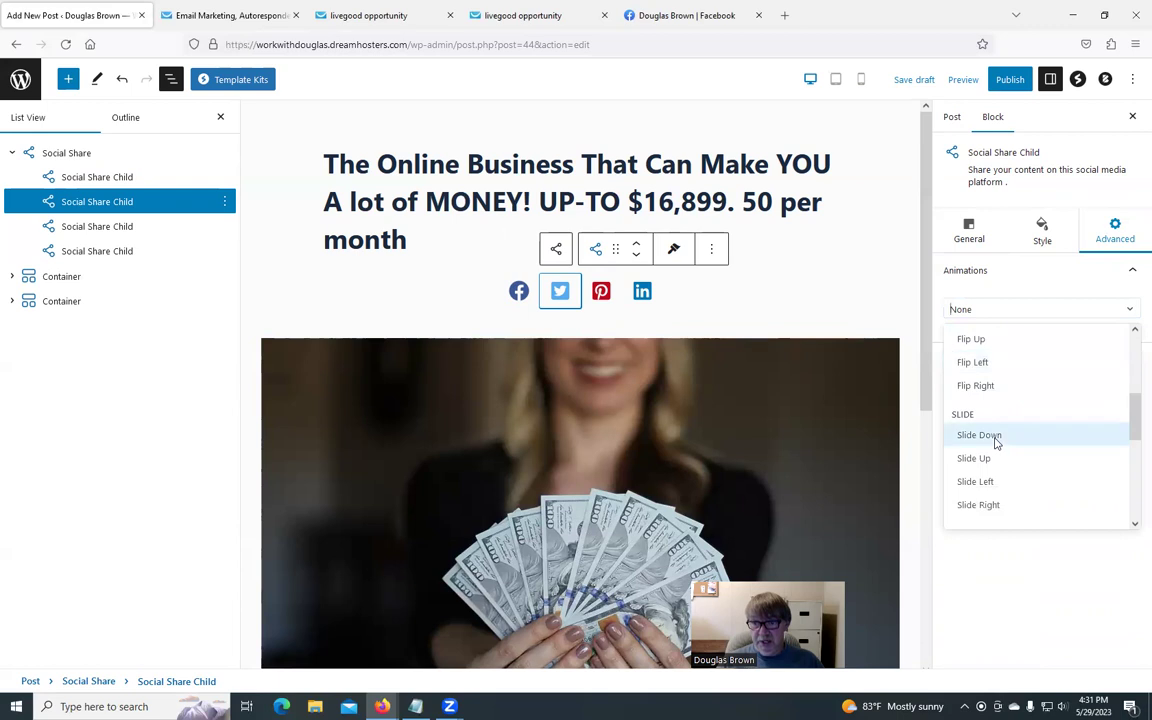
scroll(990, 435, "down", 3)
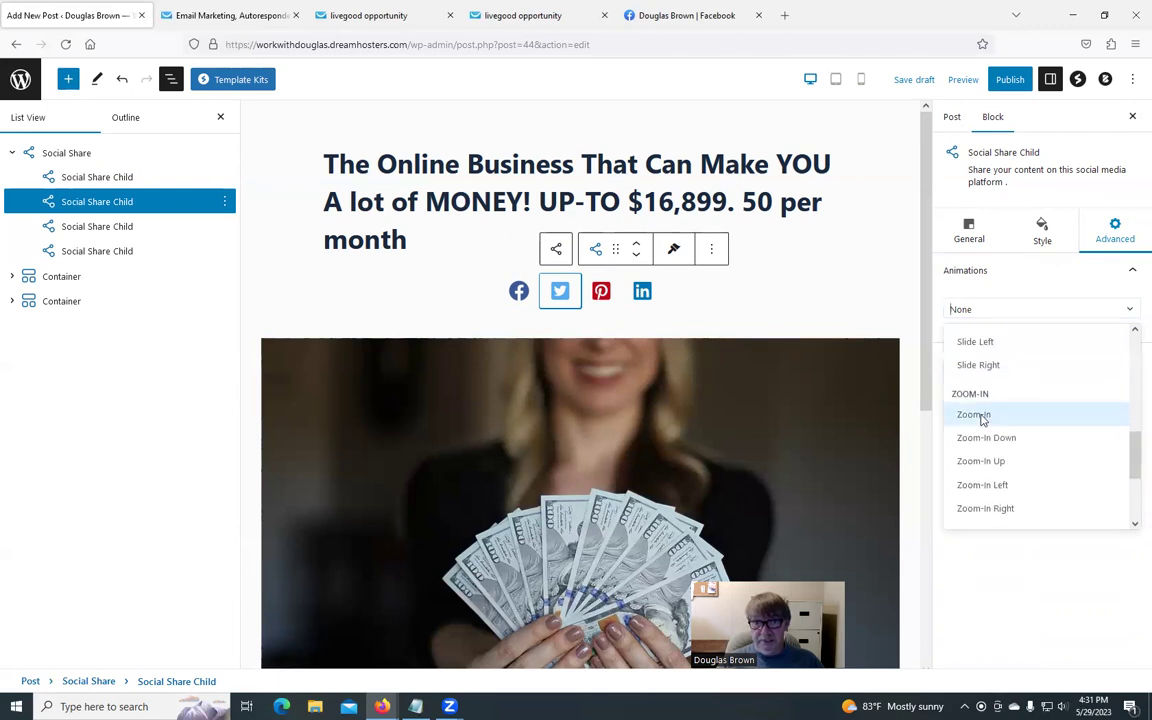
left_click(984, 414)
Step: Give the Pinterest share icon a Zoom-In animation
left_click(602, 291)
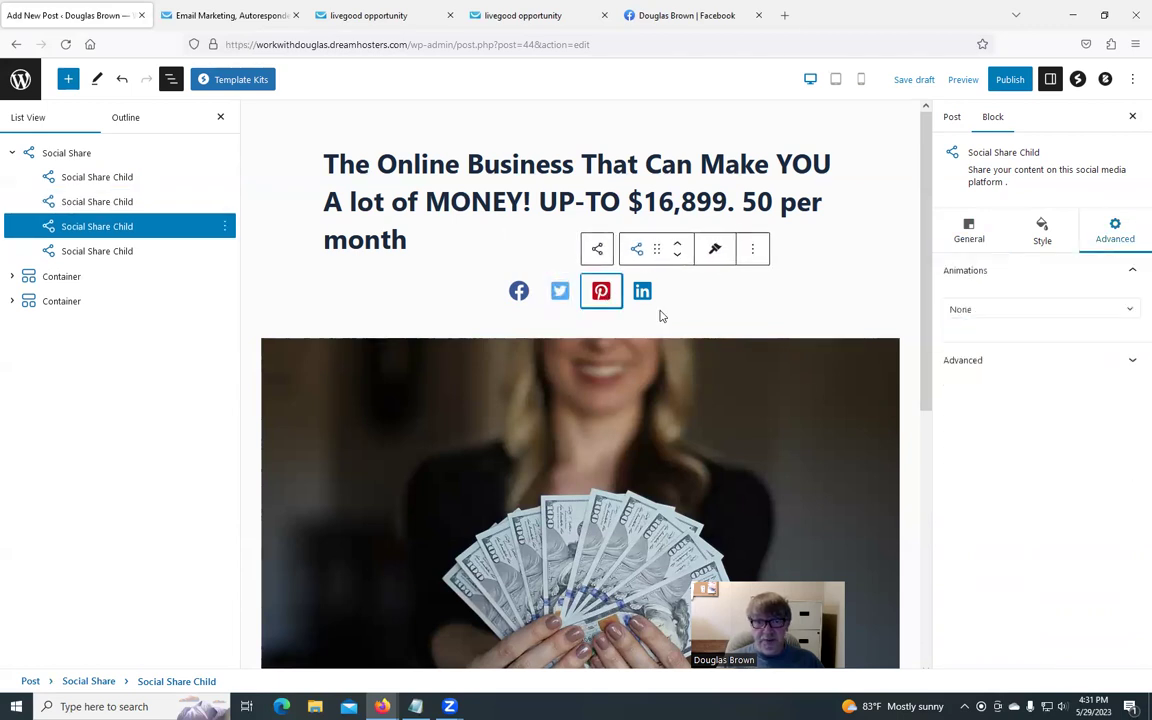
left_click(1004, 319)
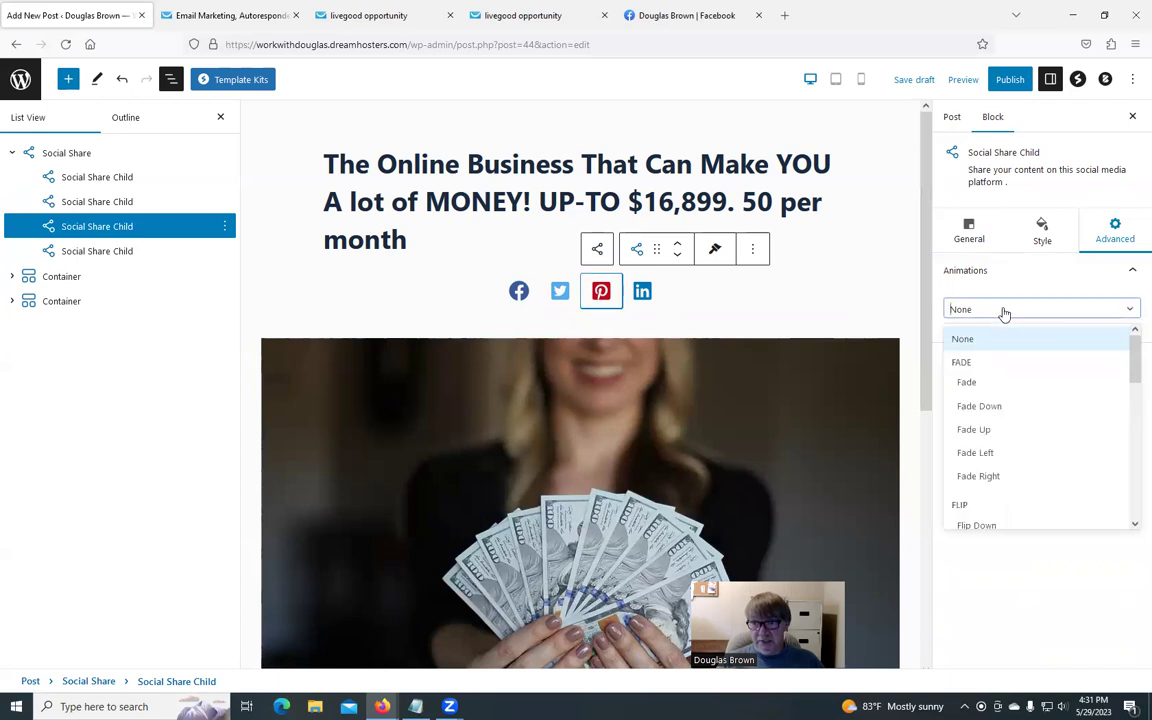
scroll(1000, 424, "down", 3)
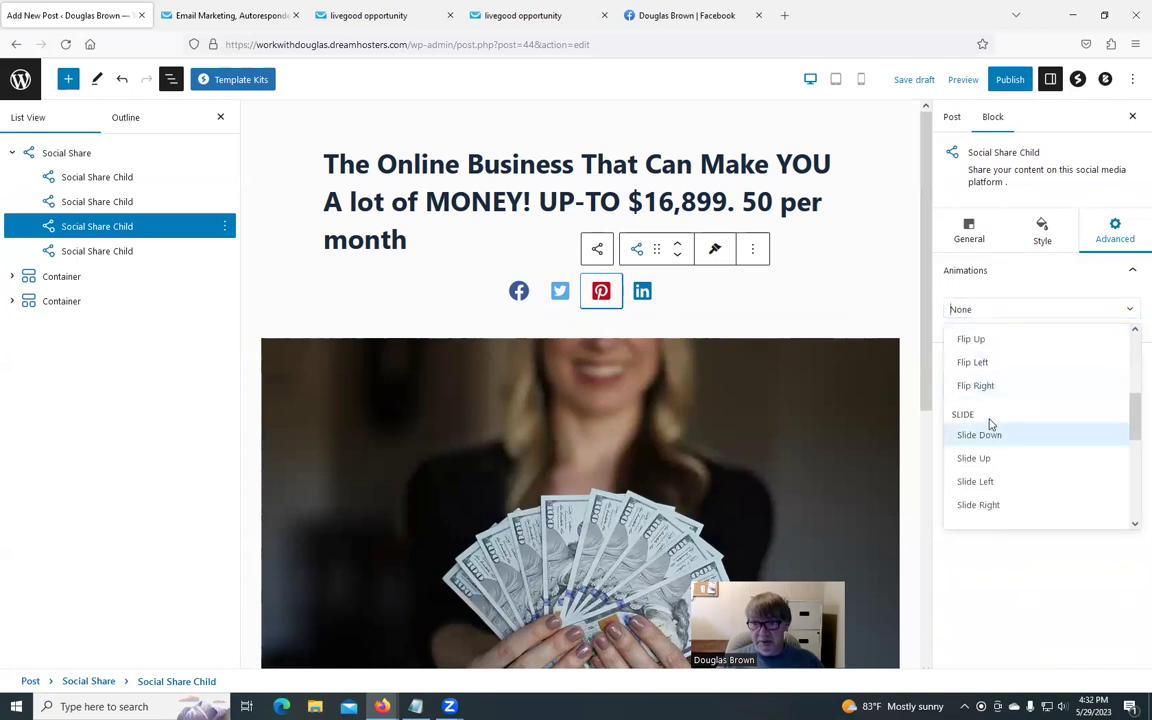
scroll(984, 385, "up", 1)
scroll(980, 390, "down", 2)
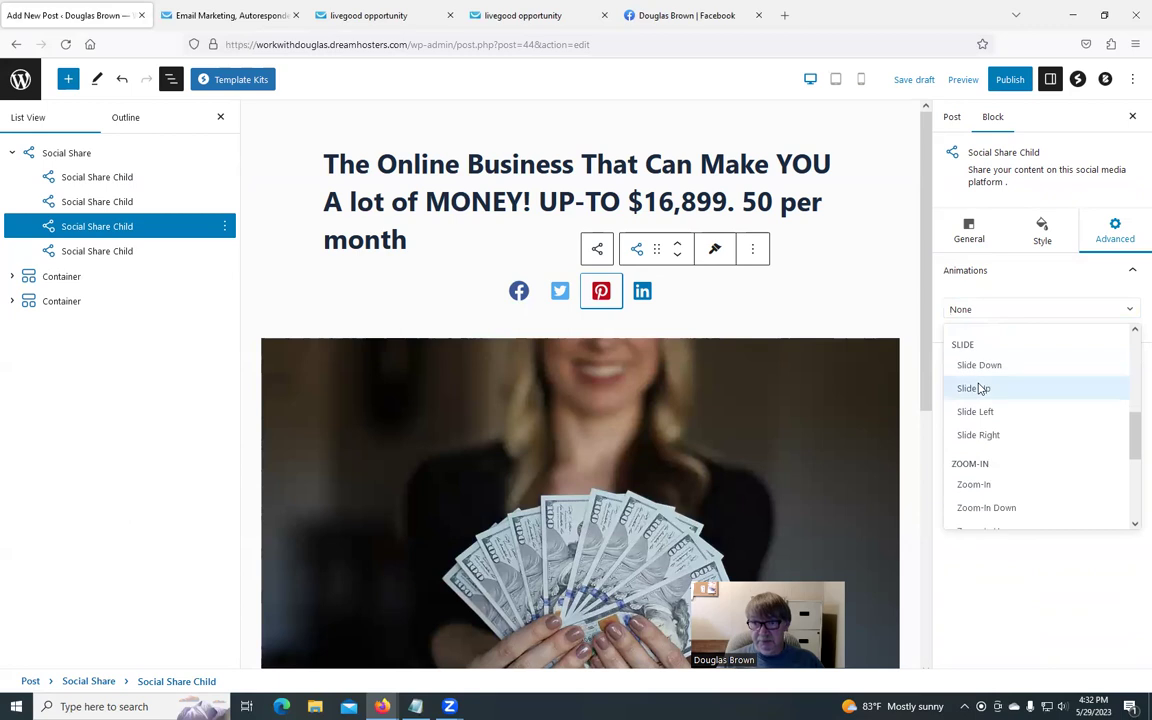
scroll(980, 390, "down", 1)
left_click(971, 413)
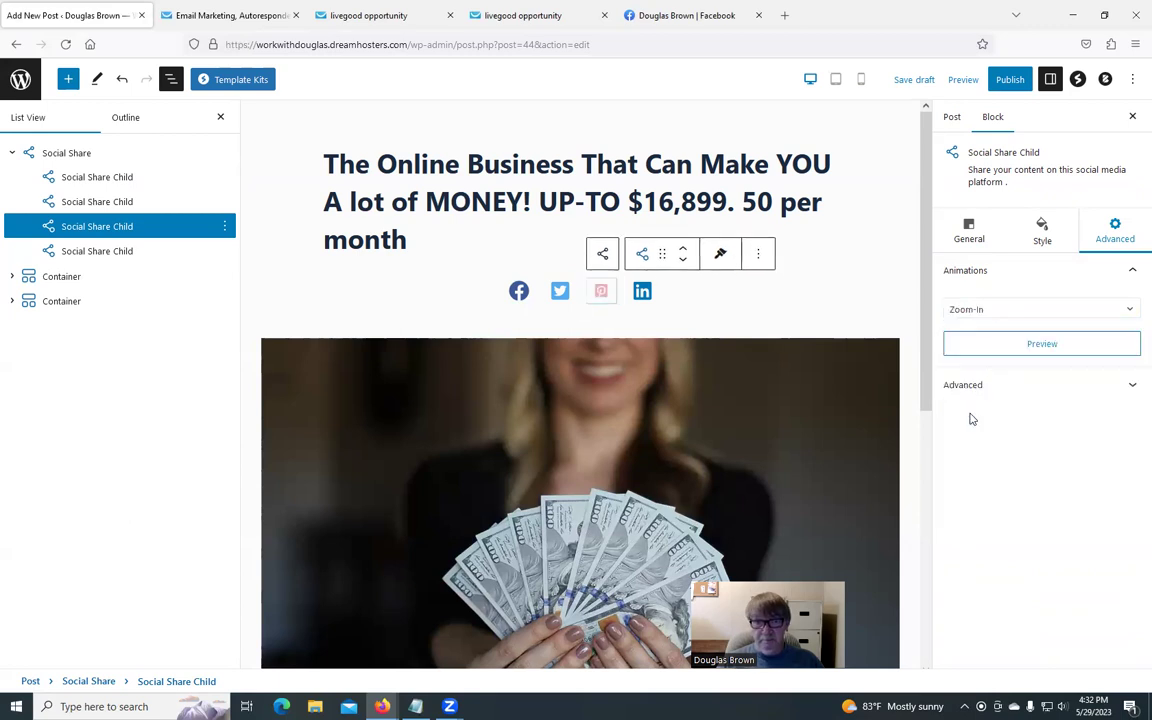
Step: Give the LinkedIn share icon a Zoom-In animation
left_click(643, 291)
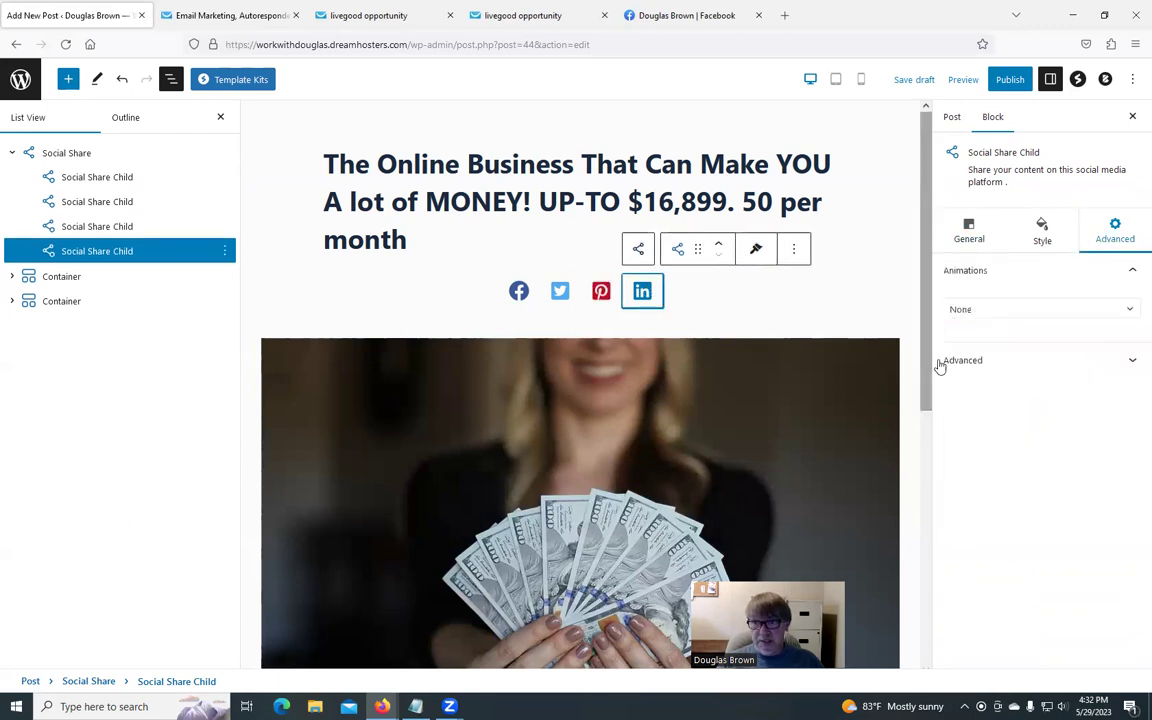
left_click(993, 312)
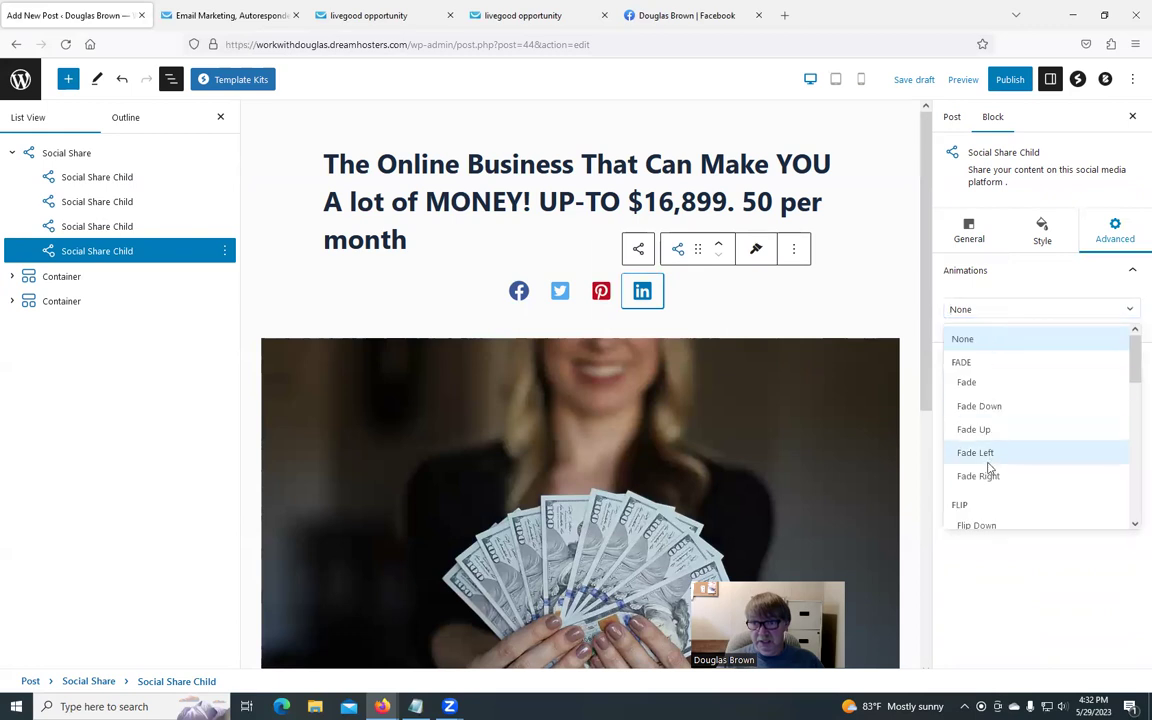
scroll(985, 459, "down", 2)
scroll(981, 455, "up", 1)
scroll(975, 440, "down", 3)
left_click(970, 415)
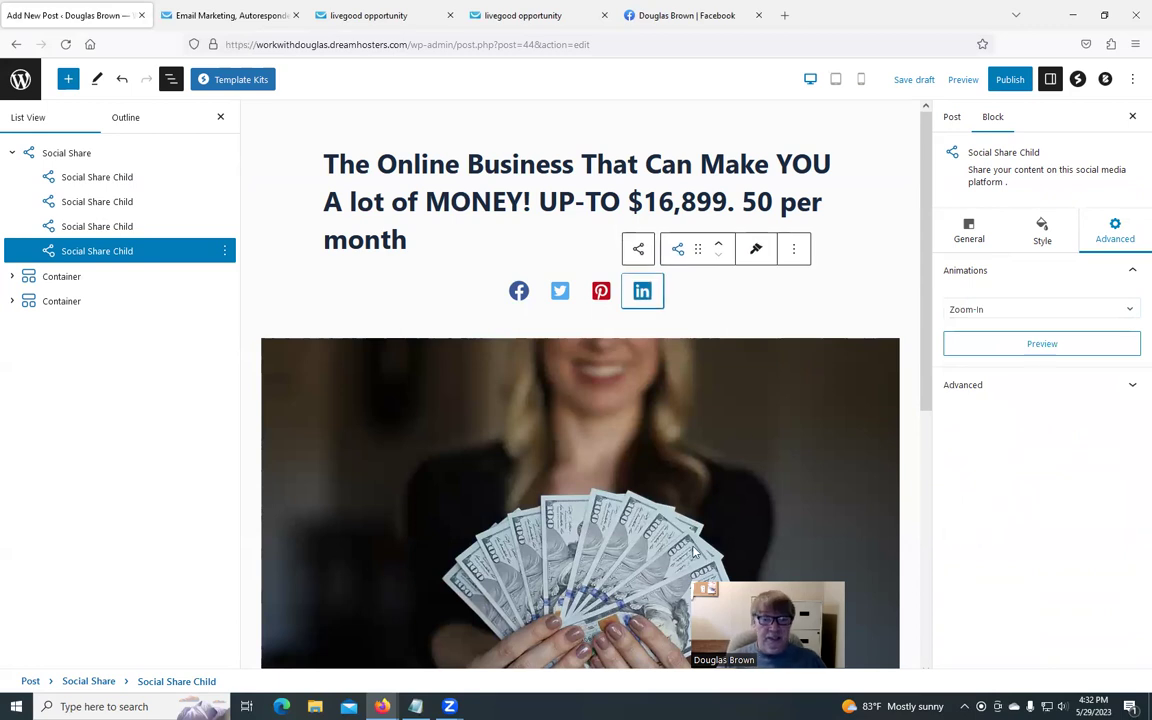
Step: Publish the post
scroll(580, 470, "down", 3)
scroll(595, 502, "down", 3)
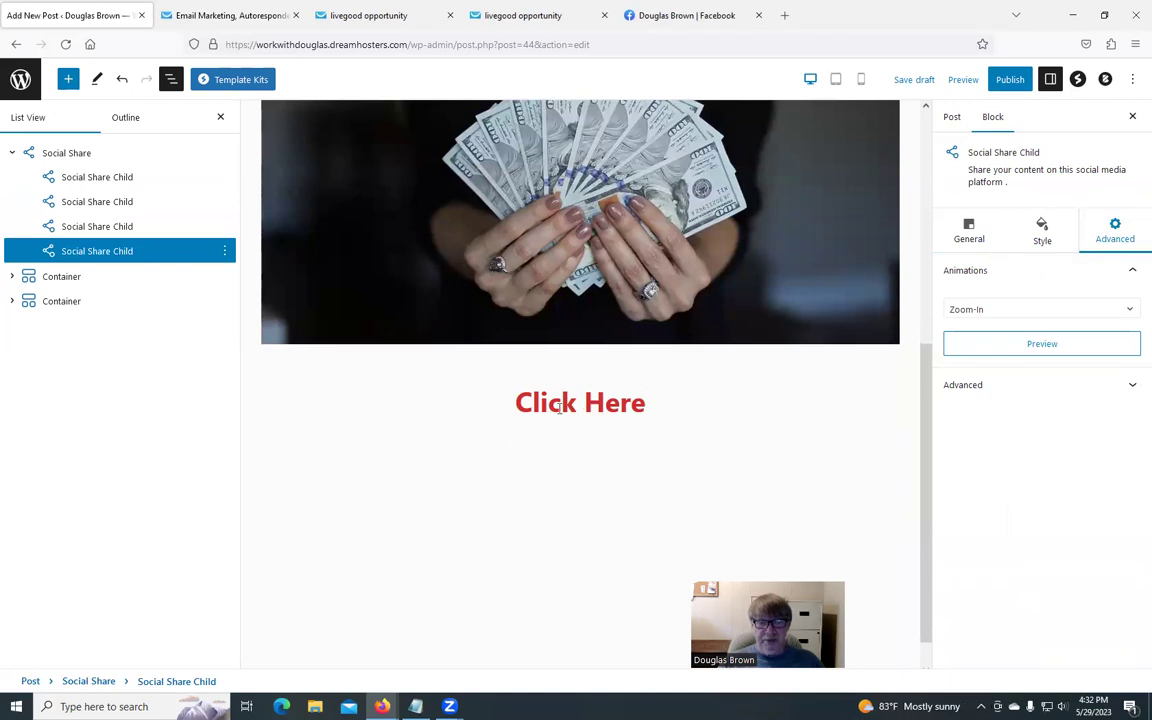
scroll(591, 502, "up", 5)
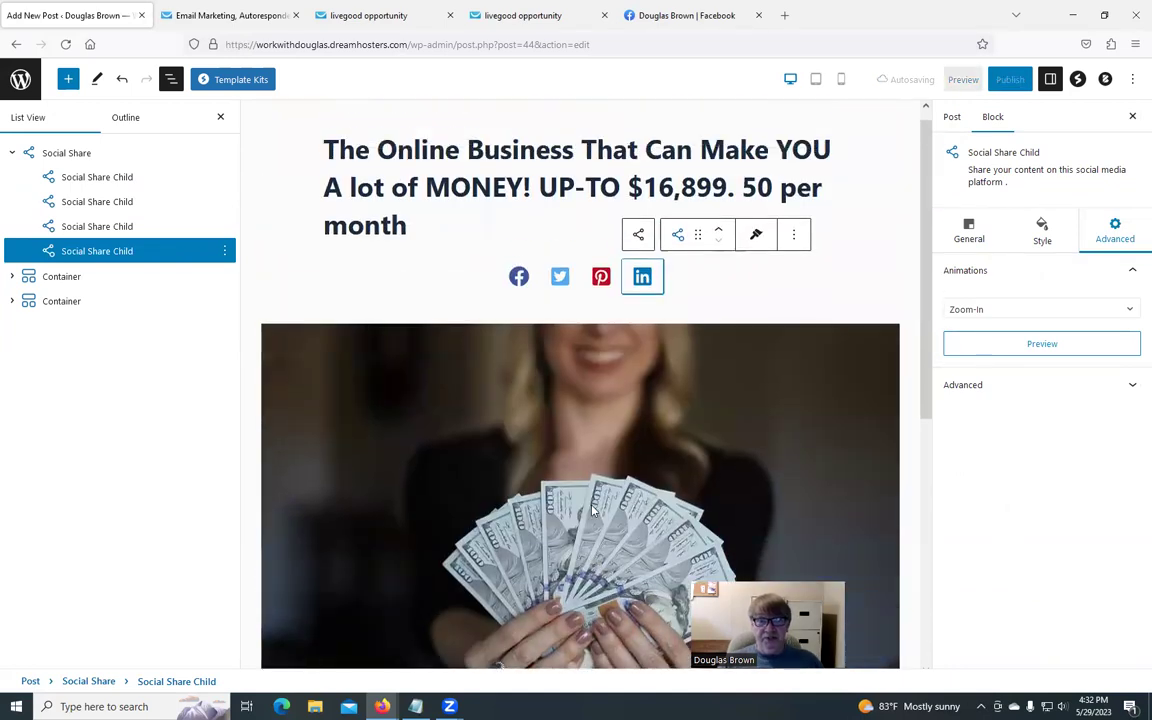
scroll(590, 500, "up", 1)
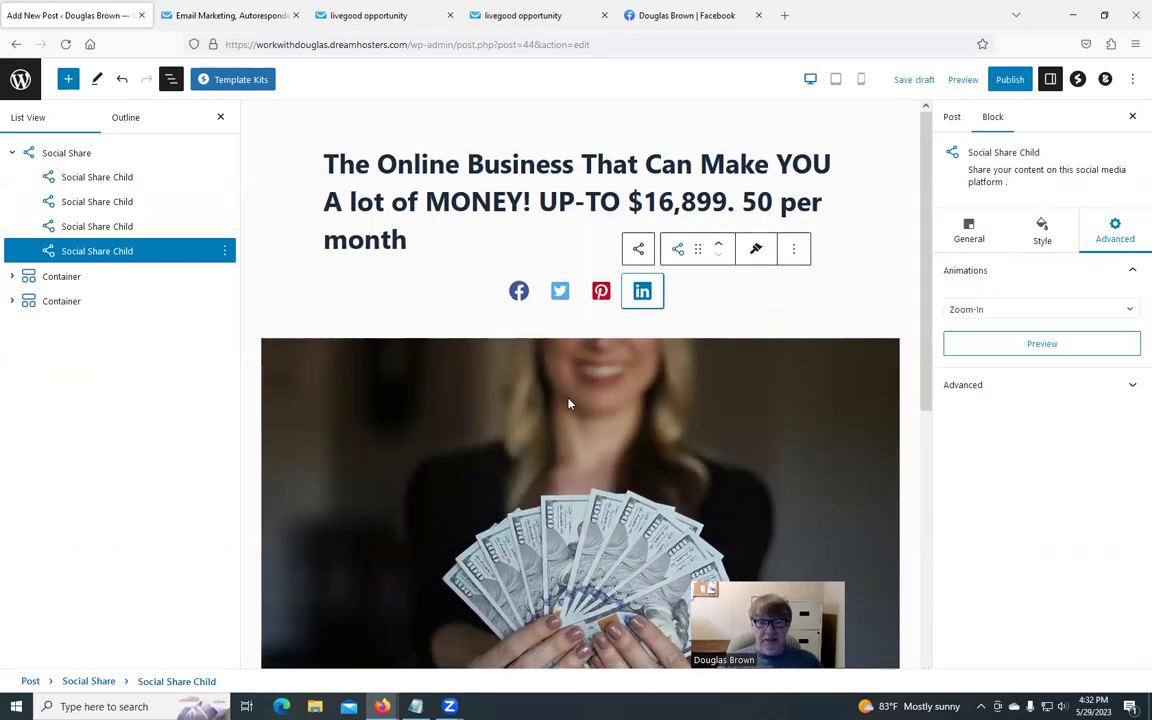
scroll(568, 403, "down", 5)
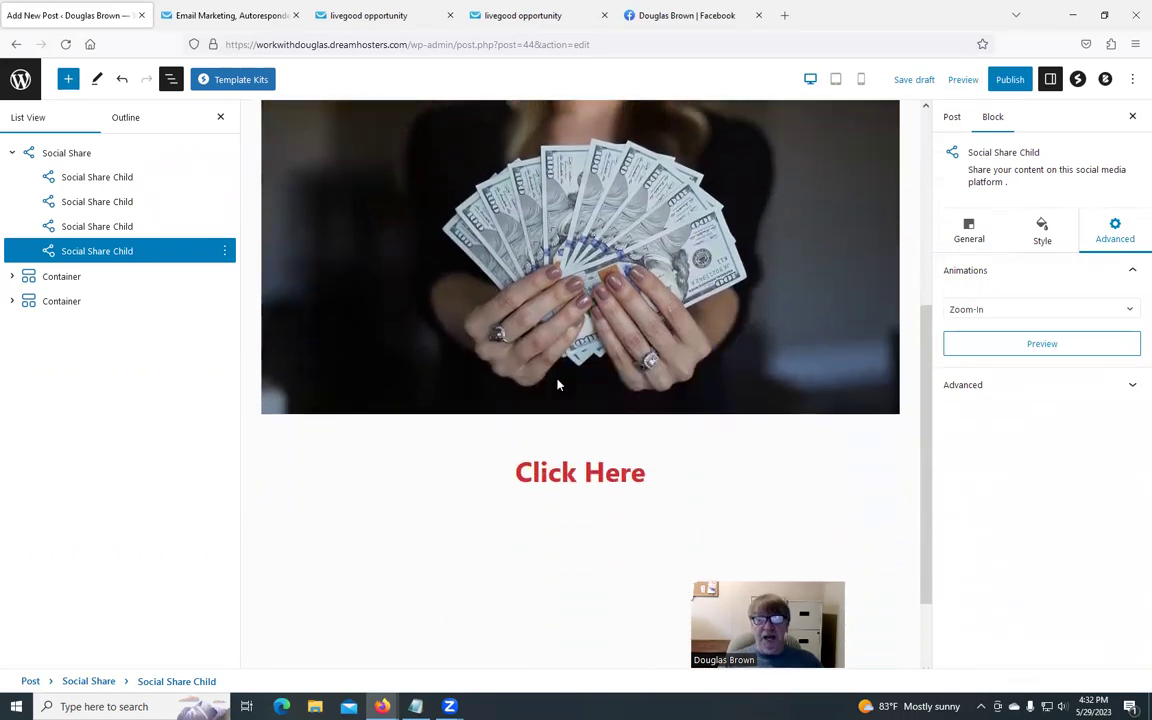
left_click(1010, 79)
left_click(1014, 79)
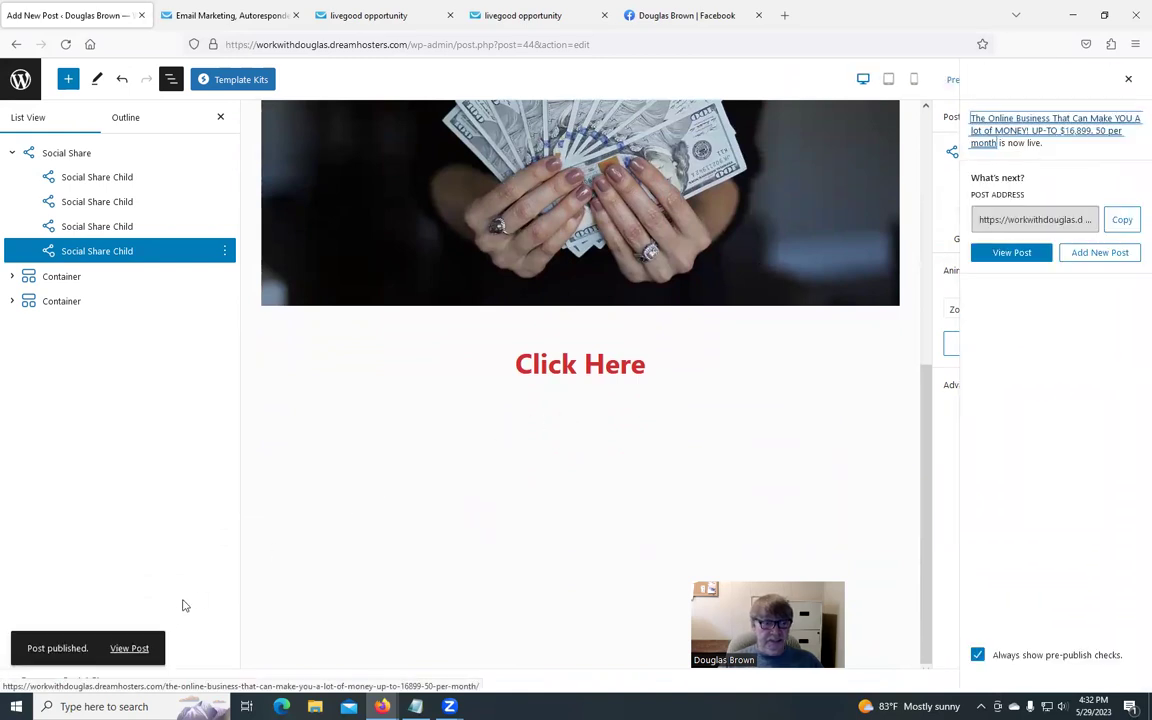
Step: Open the published post in a new tab and switch to it
right_click(127, 649)
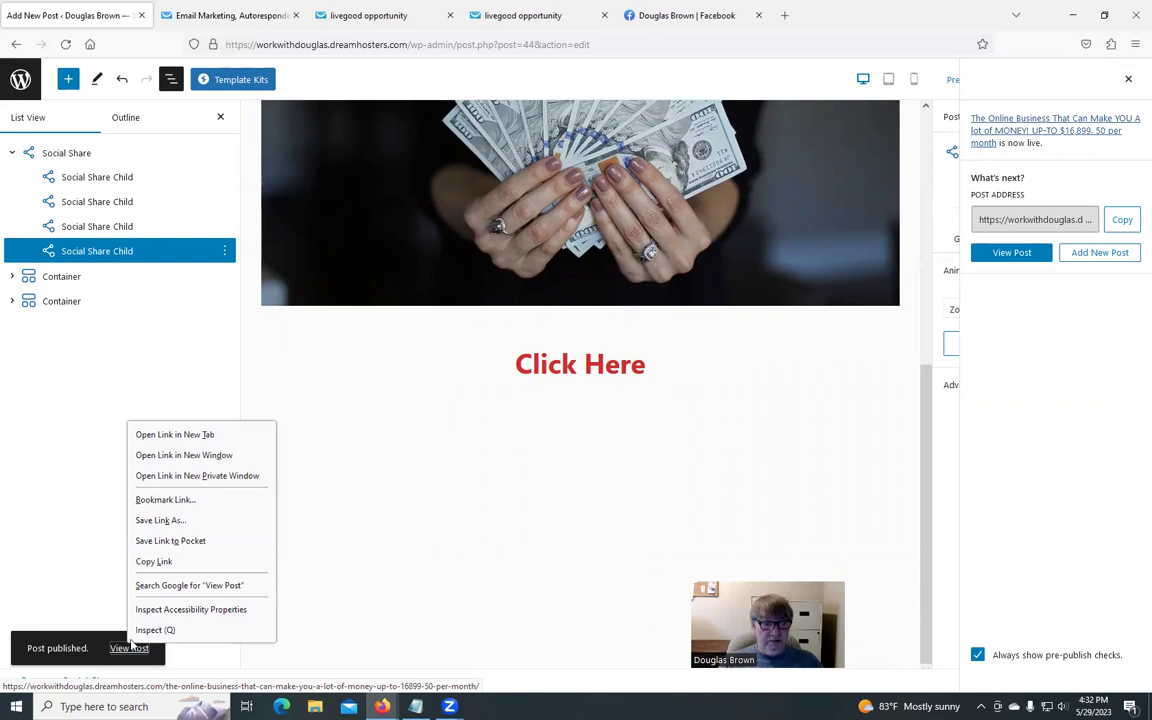
left_click(182, 434)
left_click(235, 14)
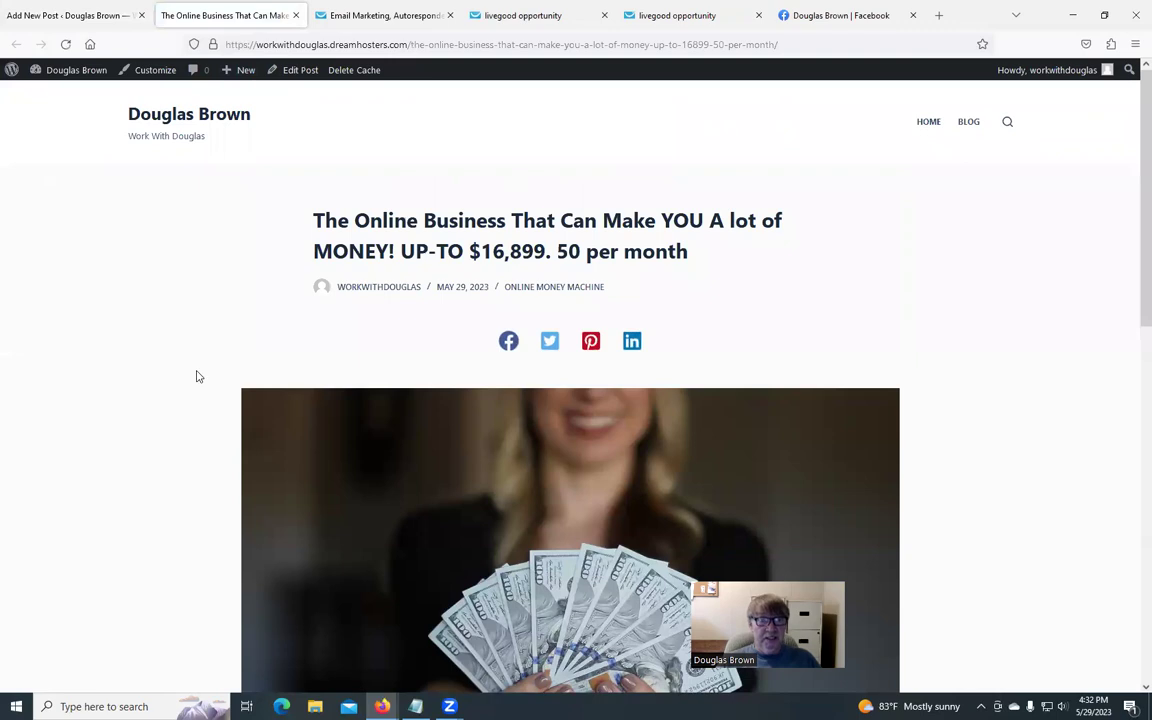
Step: Share the post via the Facebook icon, then return to the post and scroll to Click Here
left_click(508, 341)
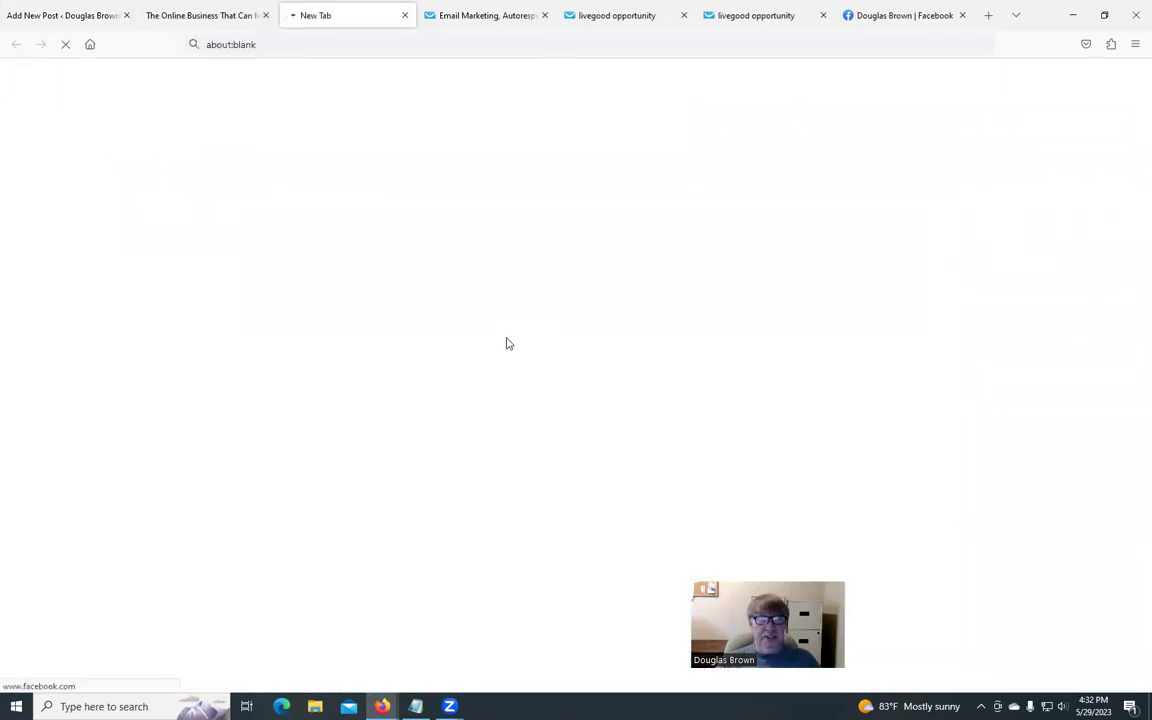
left_click(172, 12)
scroll(418, 254, "down", 7)
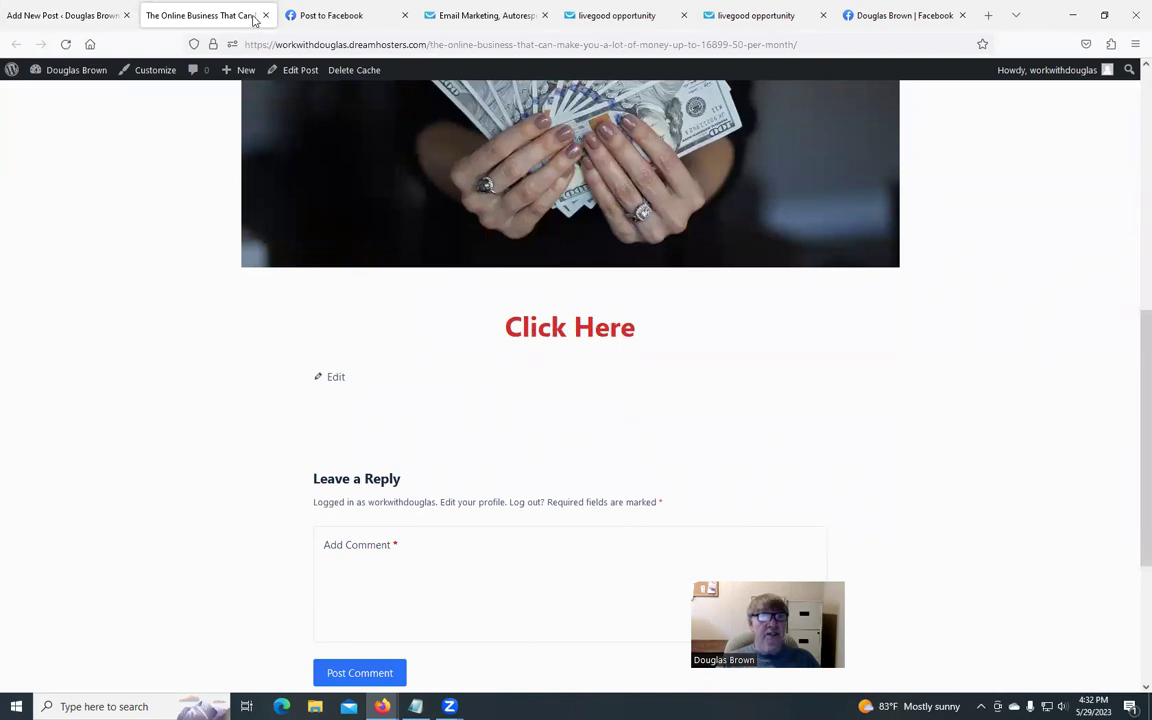
Step: Close the Facebook share tab, log out of GetResponse, and close GetResponse and the duplicate landing page
key("ctrl+Tab")
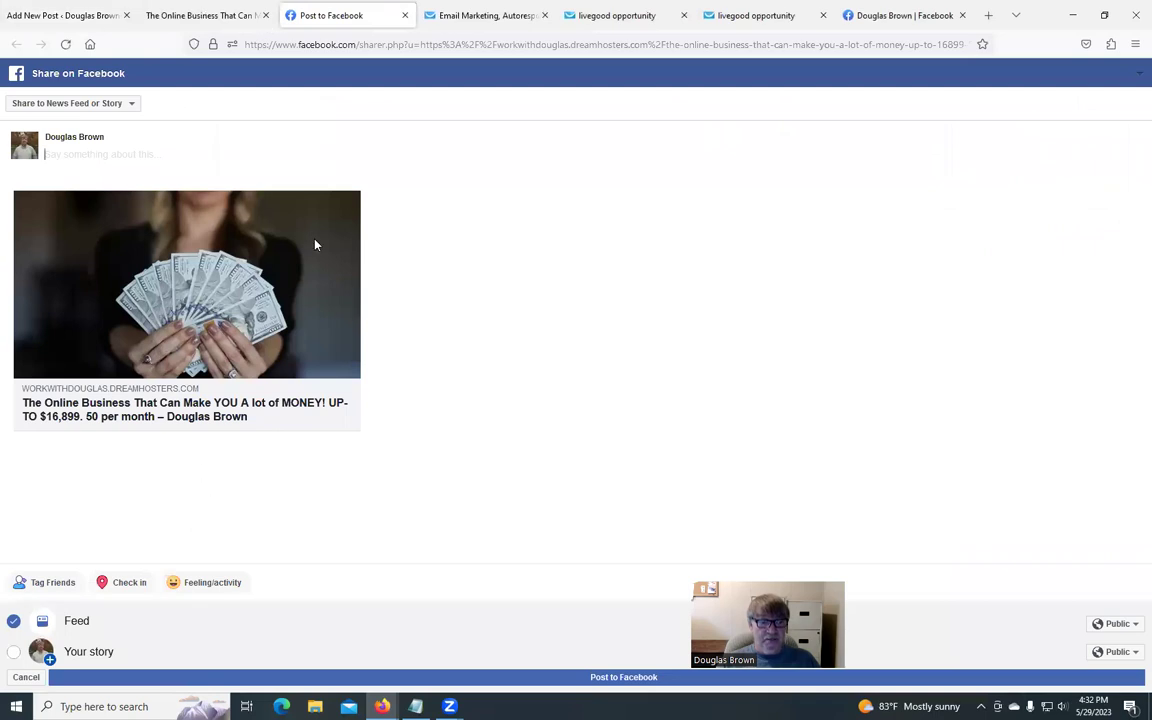
key("ctrl+w")
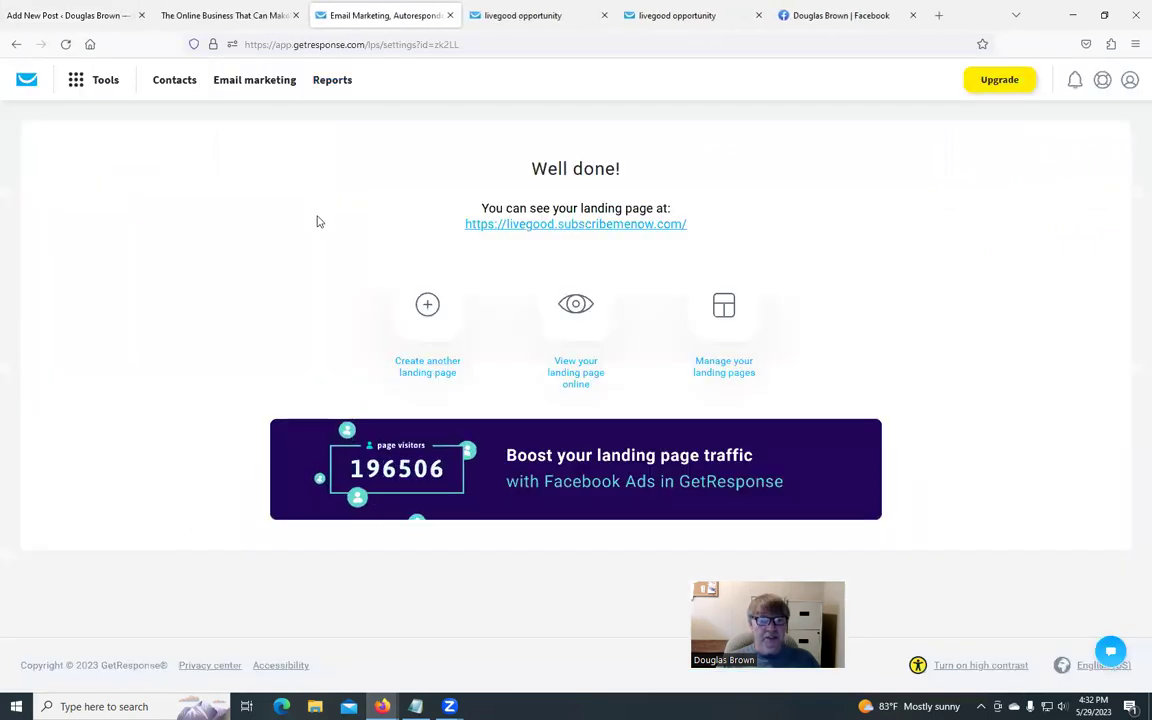
left_click(1129, 80)
left_click(1062, 257)
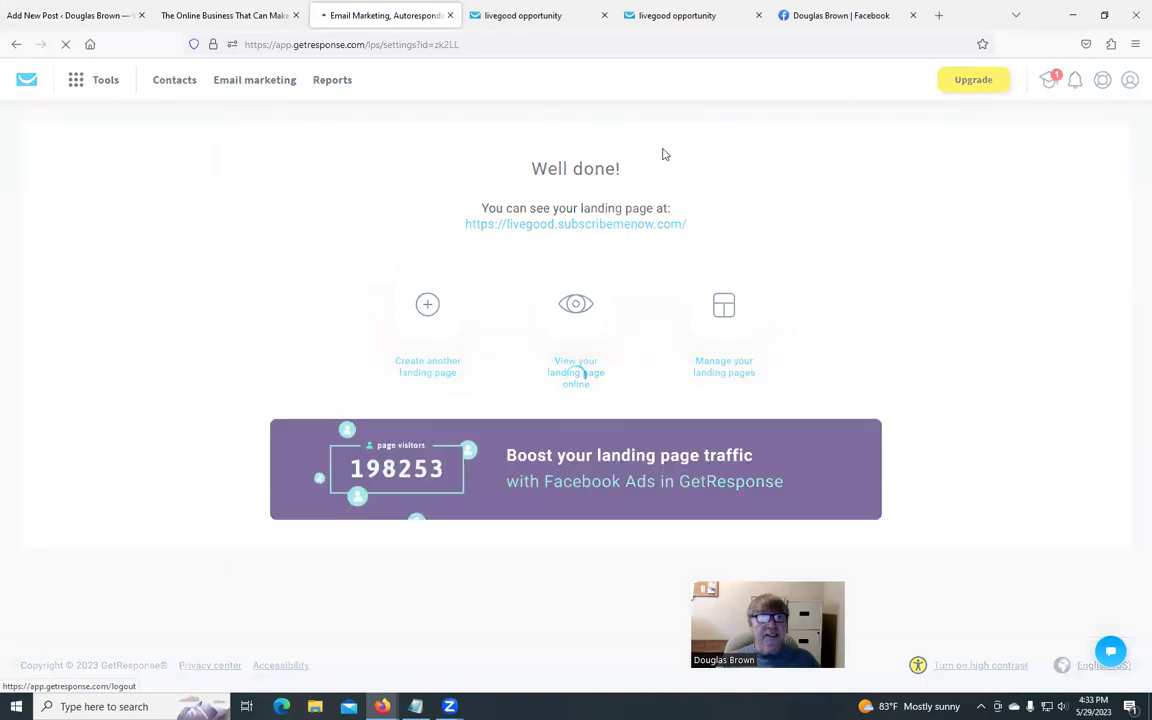
key("ctrl+w")
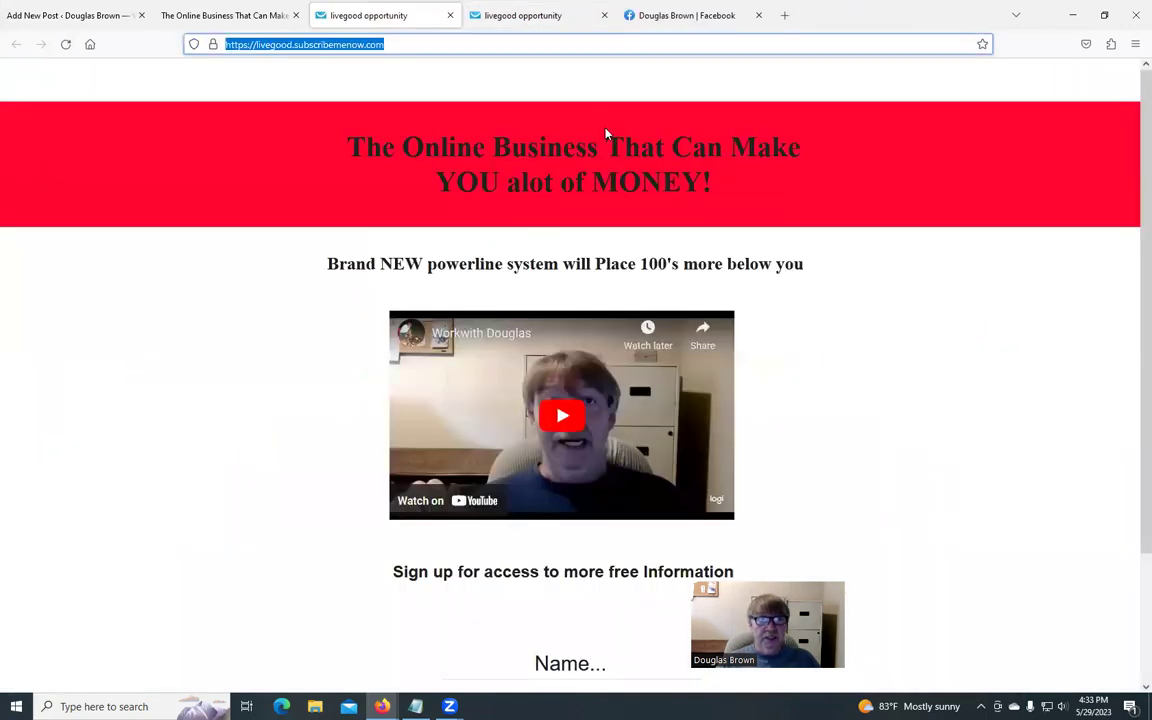
key("ctrl+w")
key("ctrl+w")
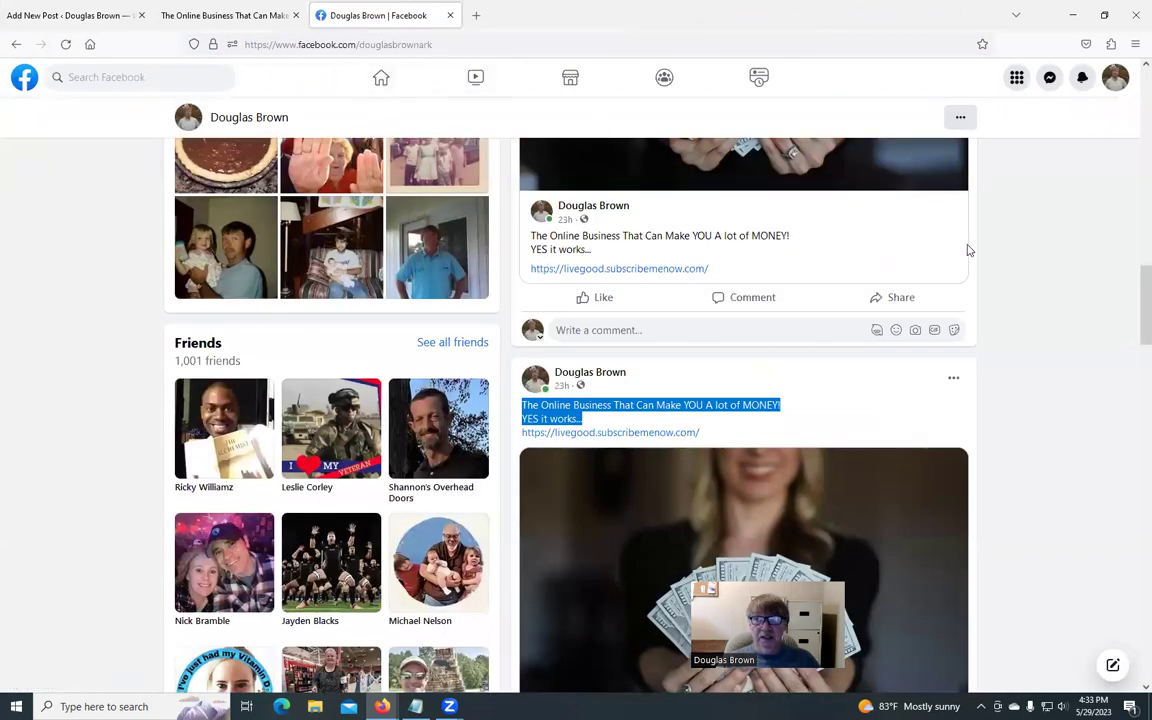
Step: Log out of Facebook and close its tab
left_click(1120, 86)
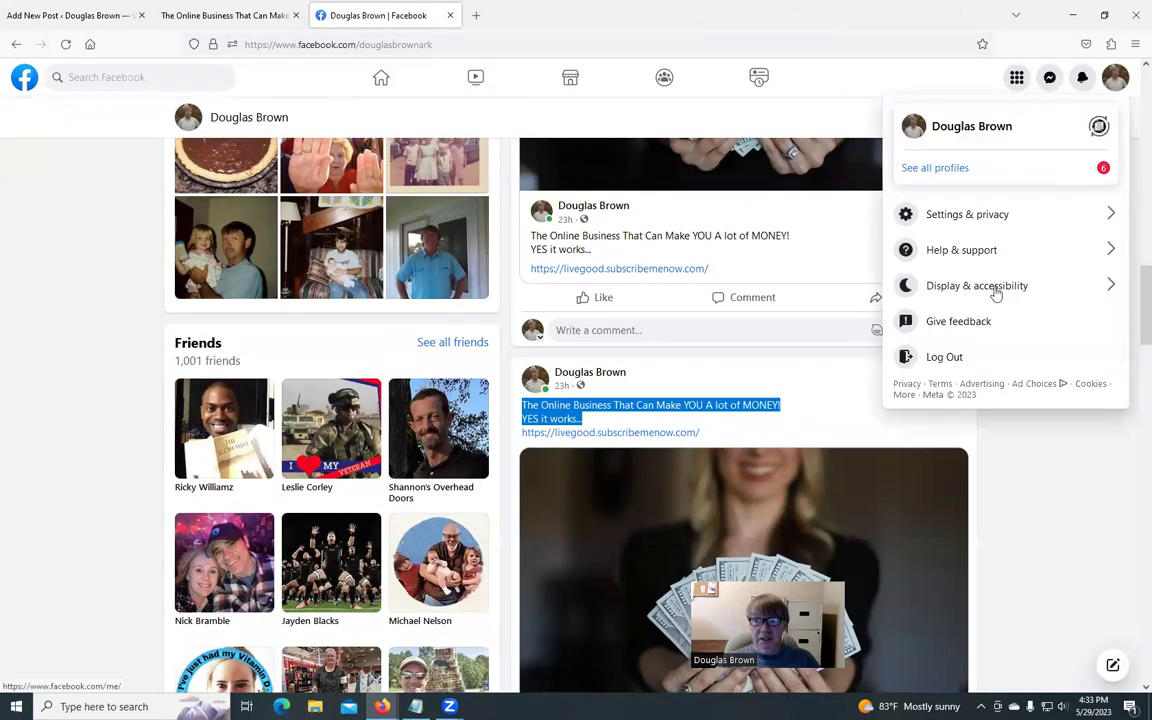
left_click(958, 357)
key("ctrl+w")
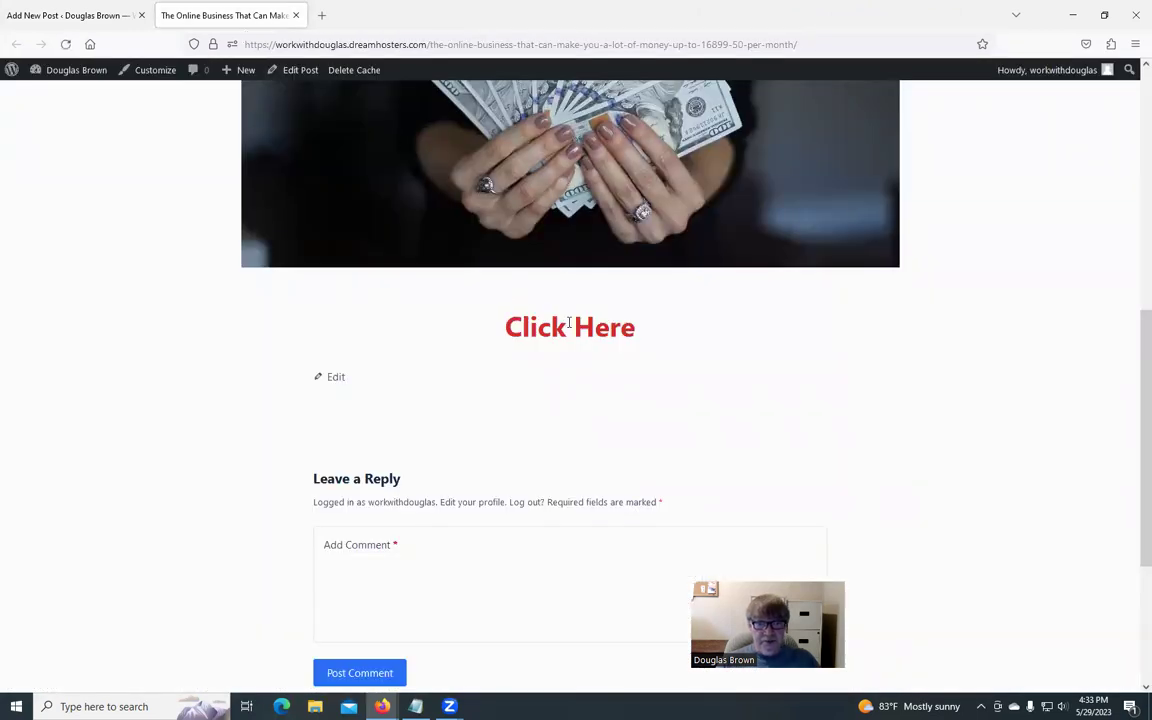
left_click(80, 15)
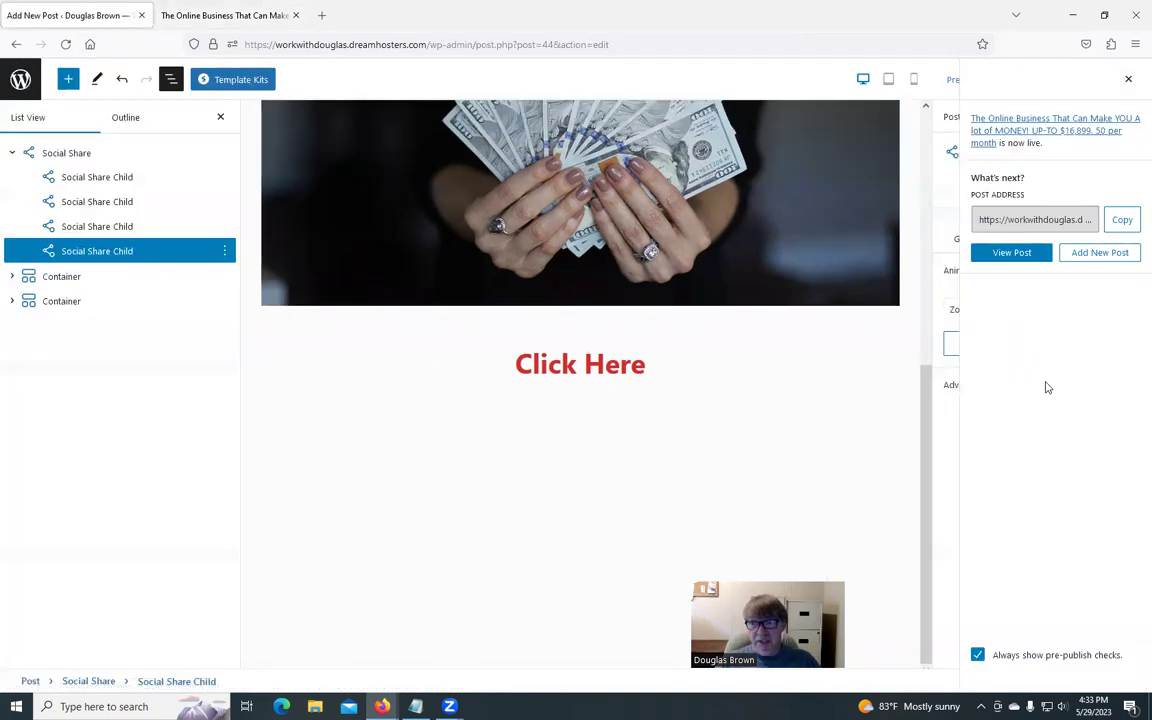
left_click(673, 400)
left_click(656, 360)
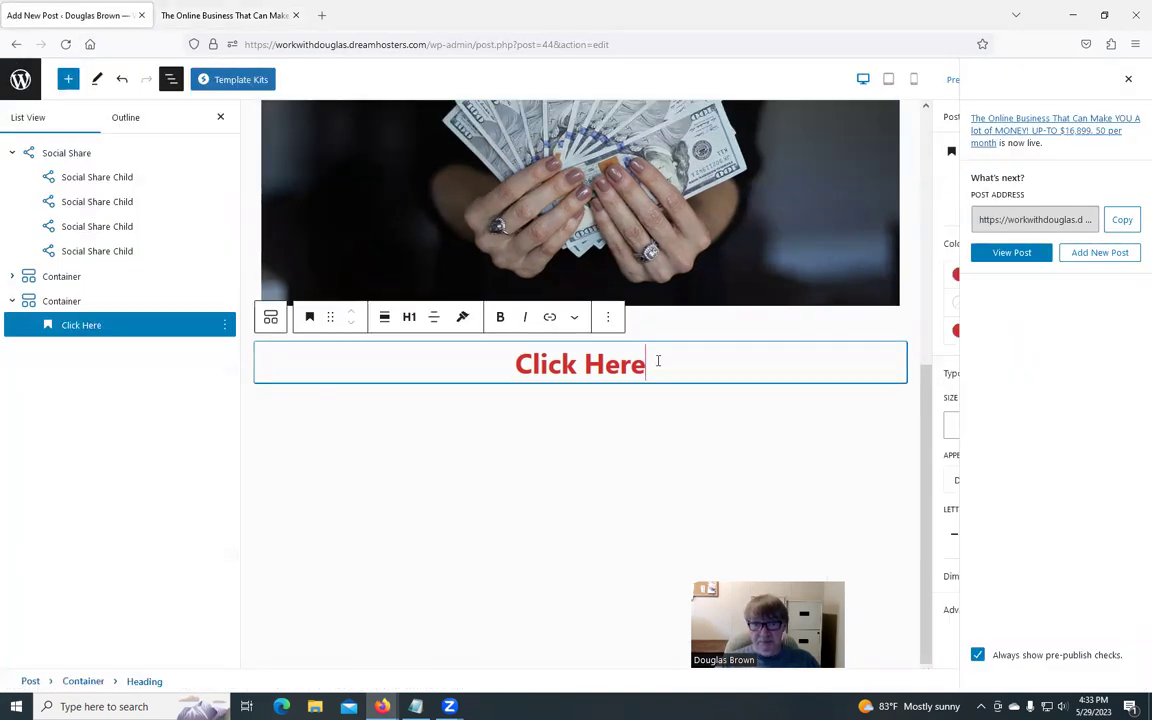
left_click(549, 316)
left_click(424, 453)
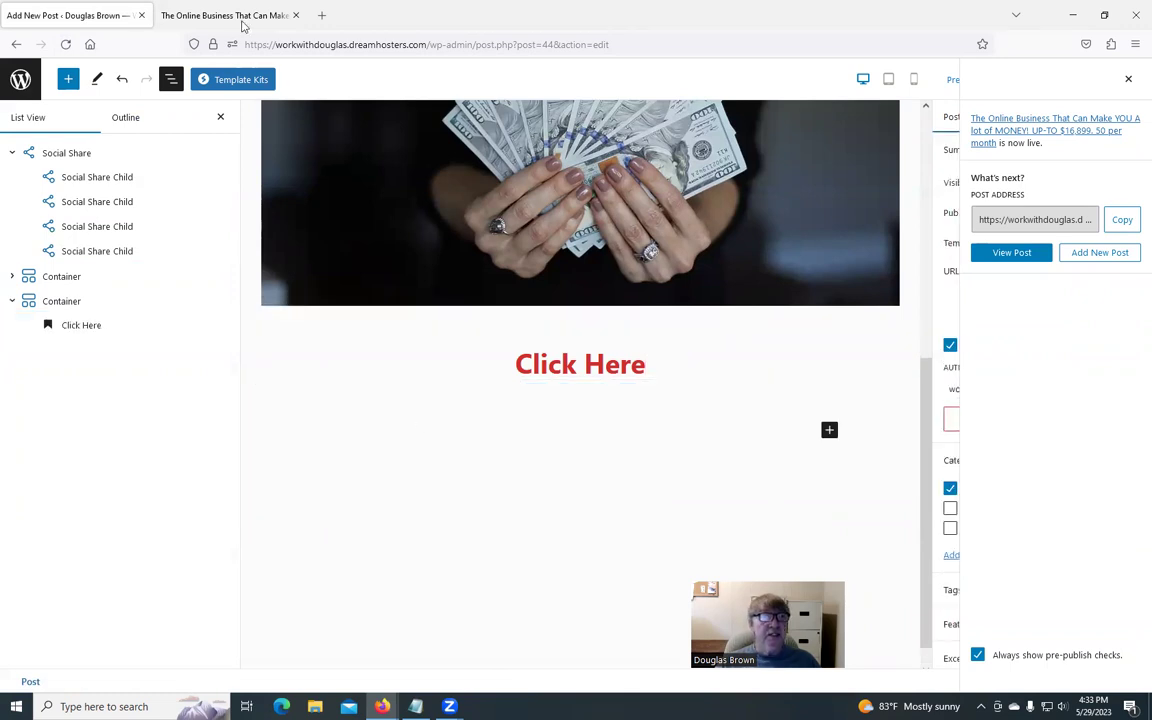
left_click(234, 14)
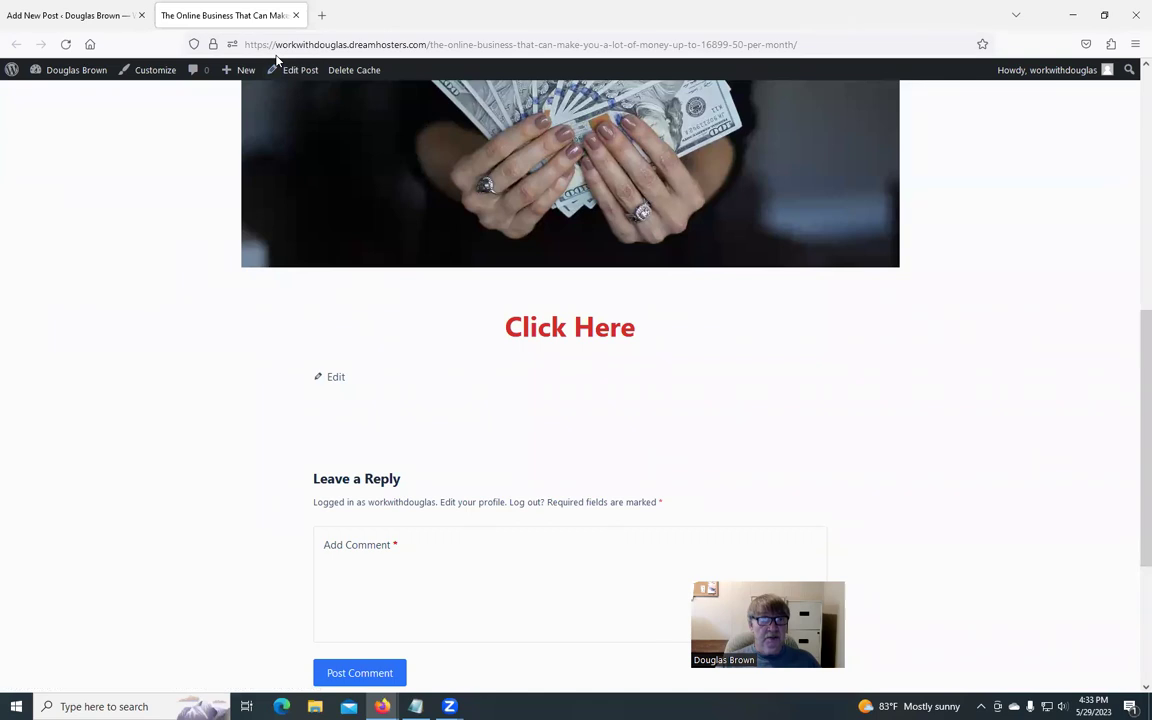
left_click(321, 15)
Step: Log back into Facebook with the saved account
left_click(447, 318)
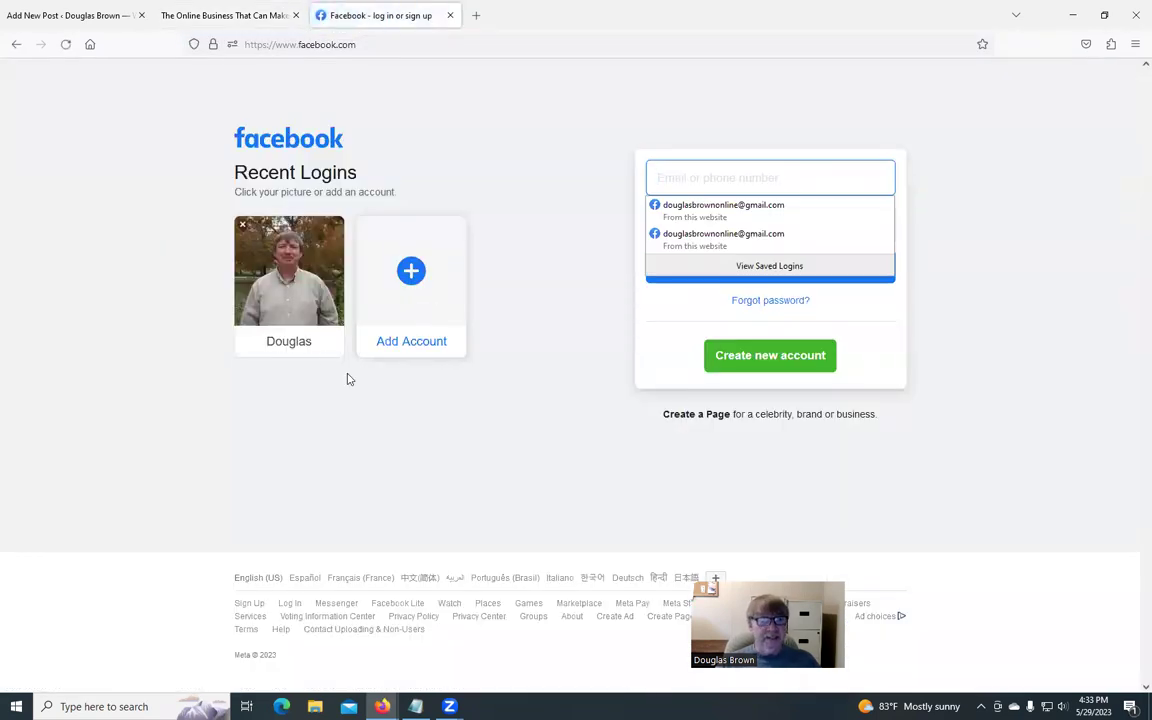
left_click(300, 259)
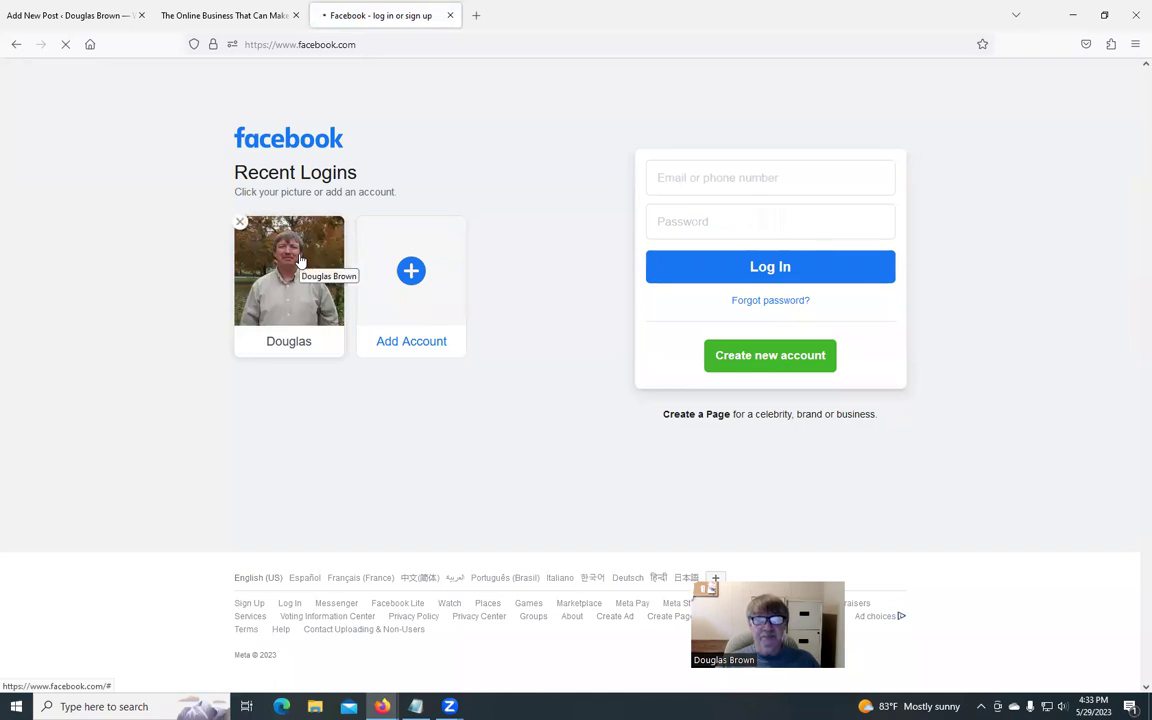
left_click(300, 259)
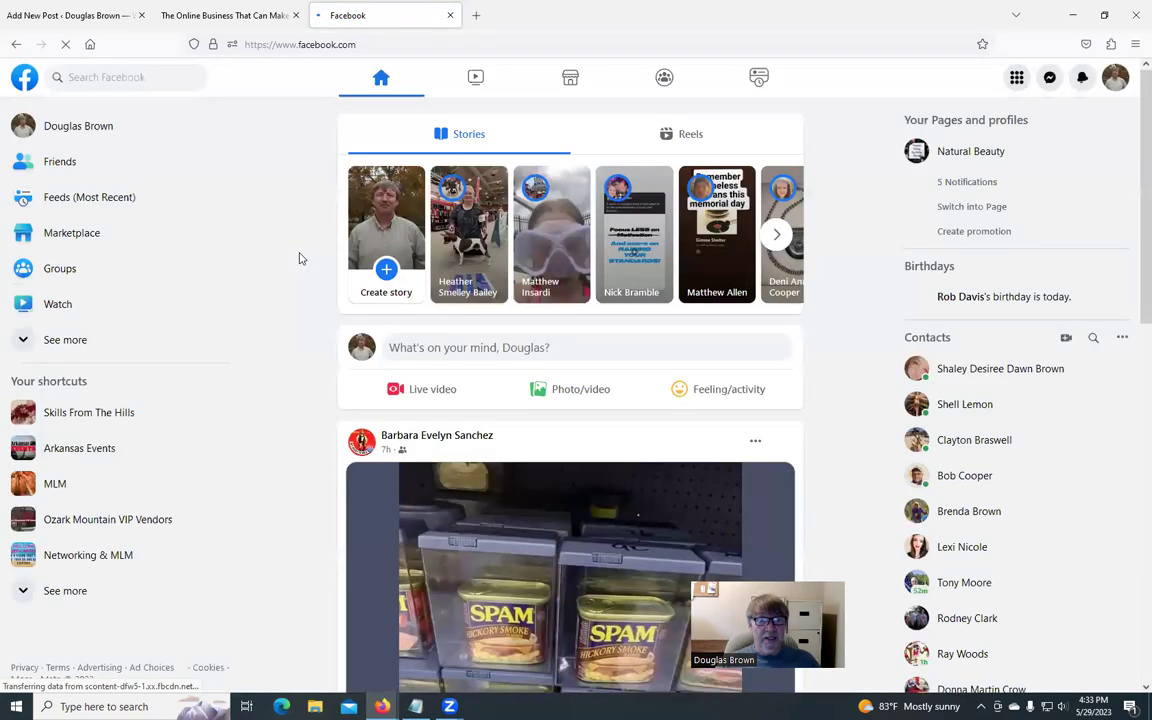
scroll(300, 259, "down", 3)
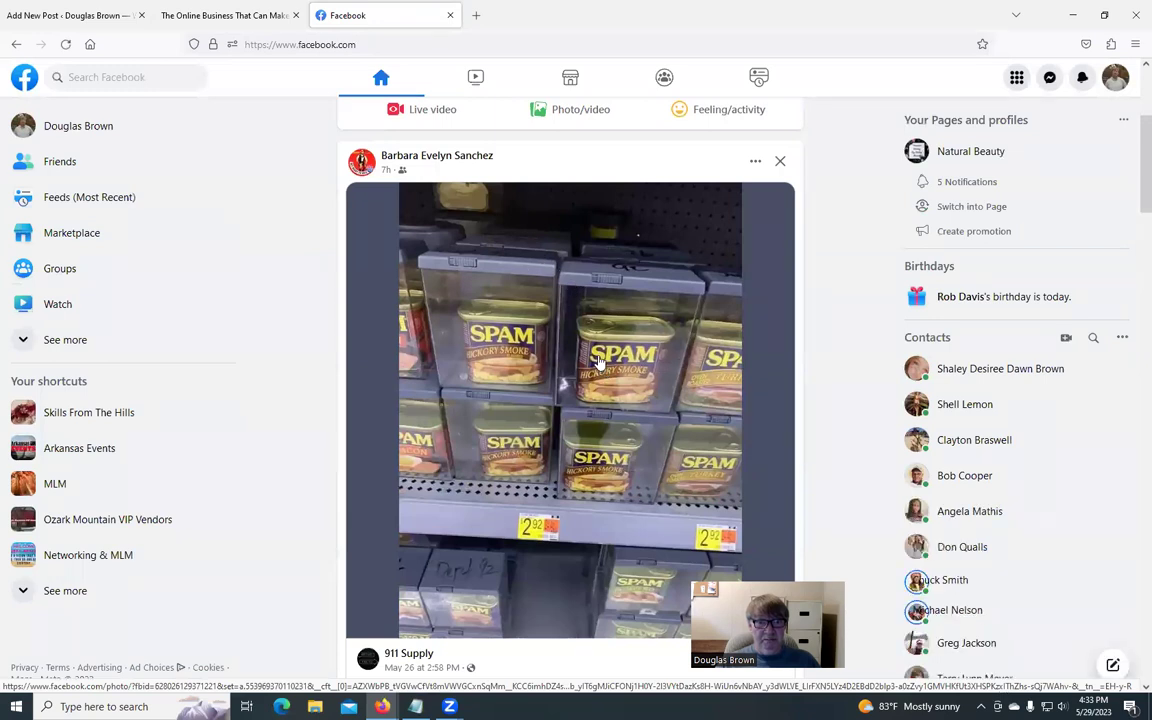
Step: Open the livegood landing page linked from a post on the Facebook profile
left_click(73, 127)
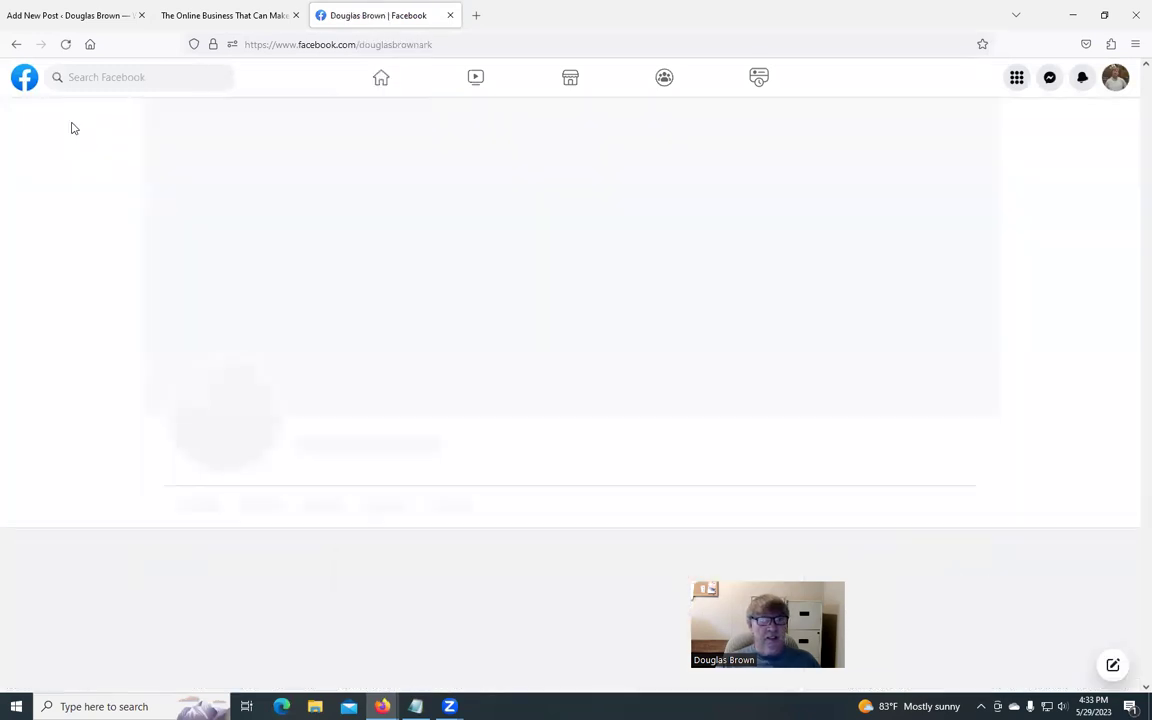
scroll(697, 442, "down", 8)
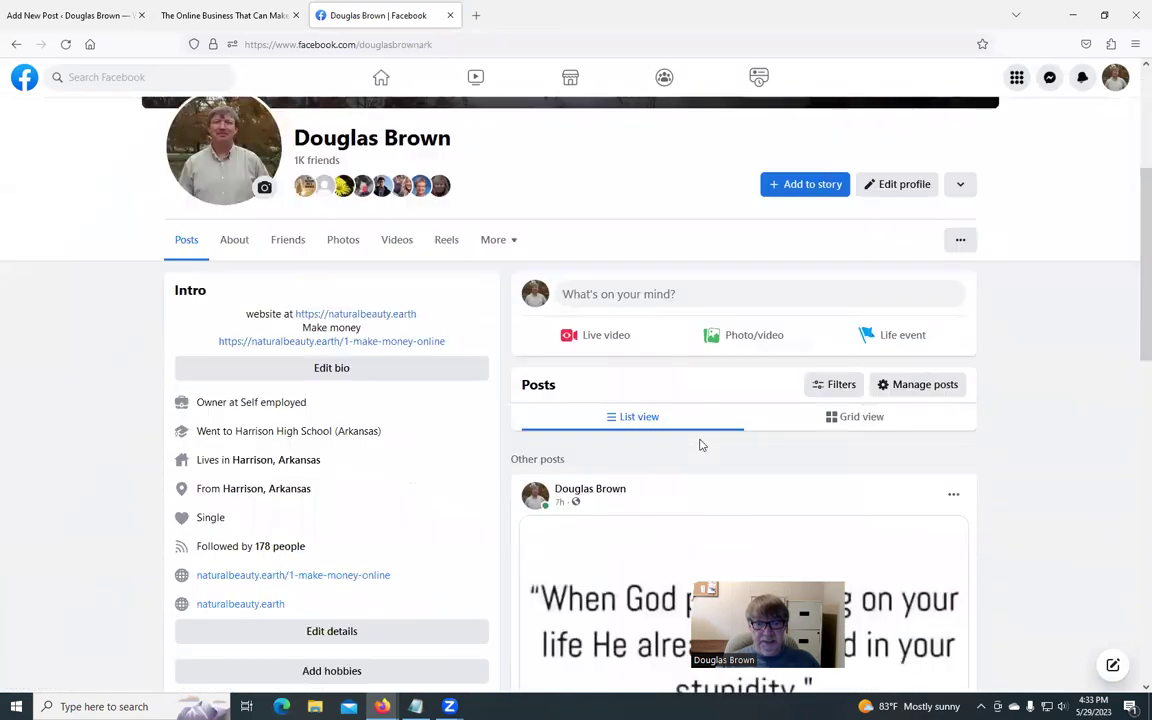
scroll(690, 437, "down", 4)
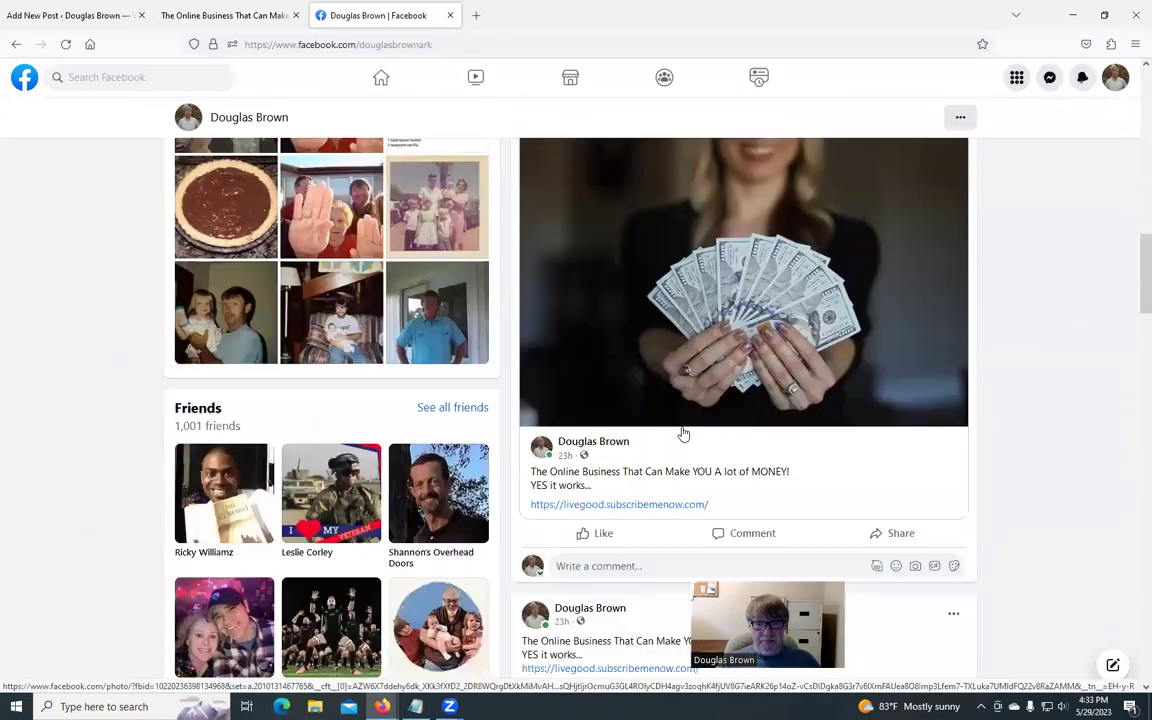
left_click(645, 413)
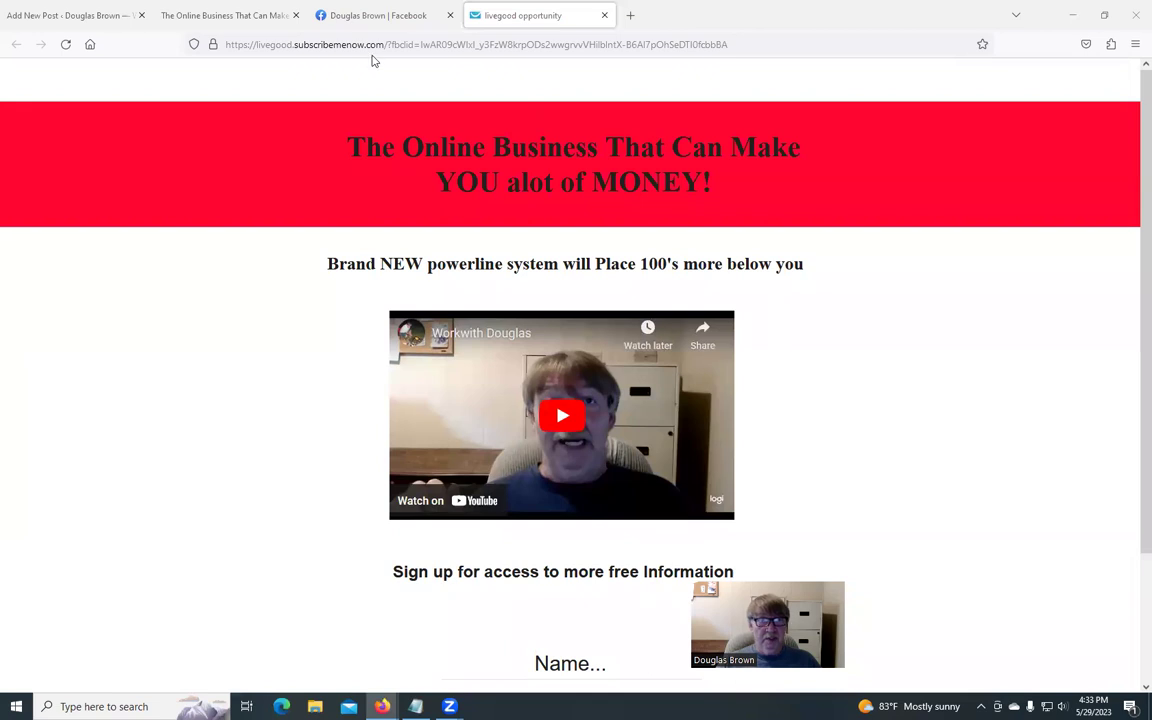
left_click_drag(386, 44, 223, 44)
right_click(263, 41)
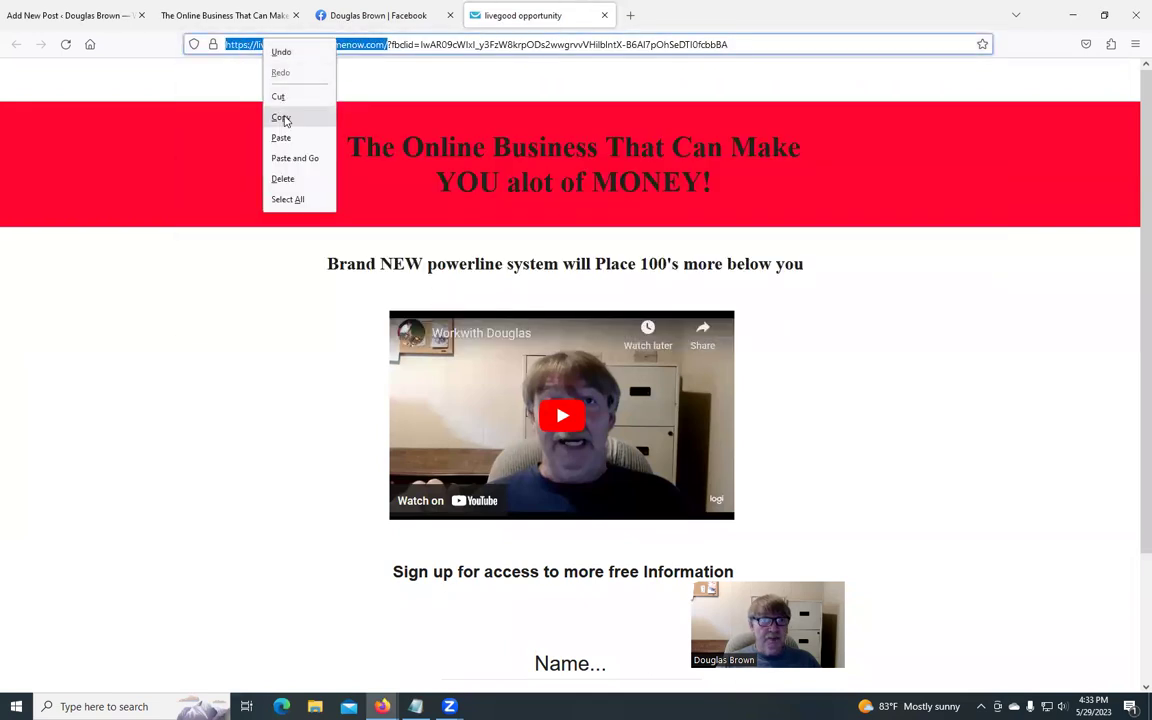
left_click(285, 116)
left_click(226, 16)
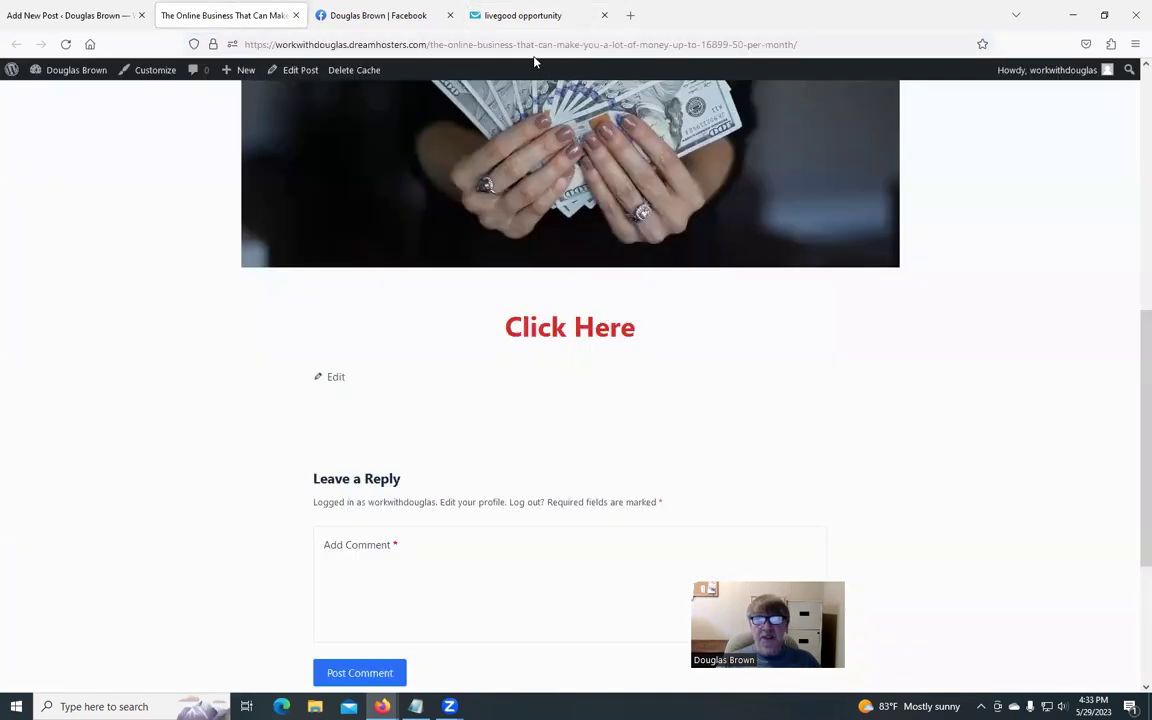
Step: Paste the livegood address as a link on Click Here, set to open in a new tab
left_click(59, 14)
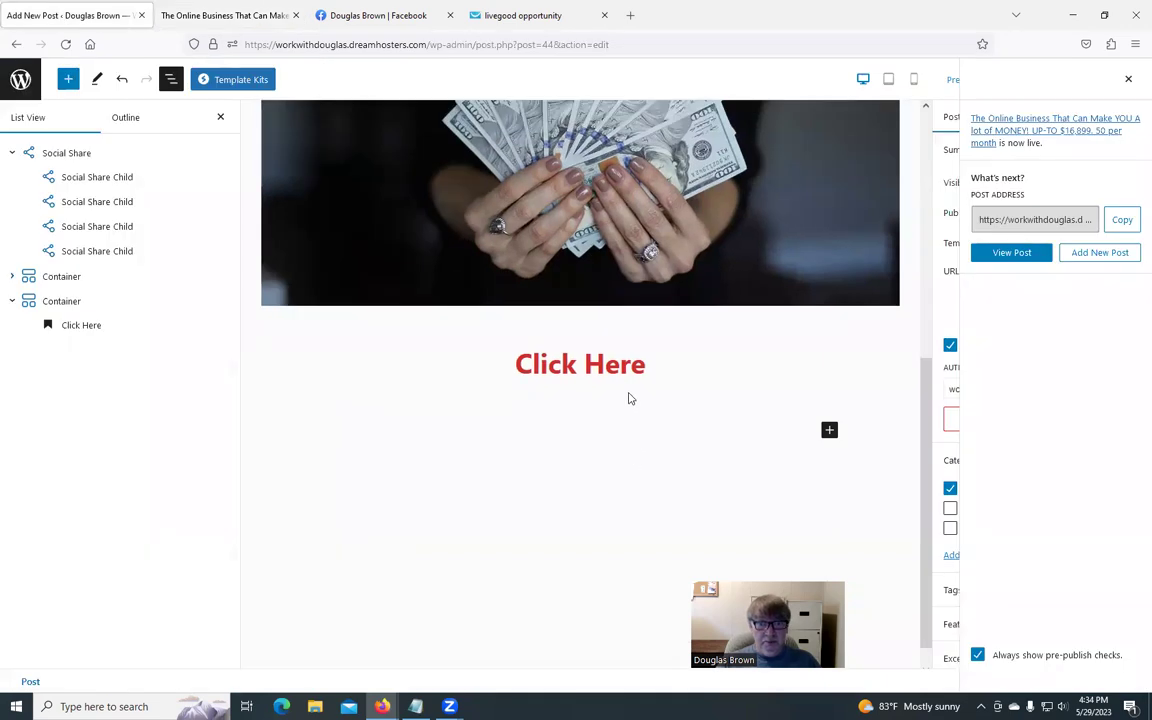
left_click(601, 364)
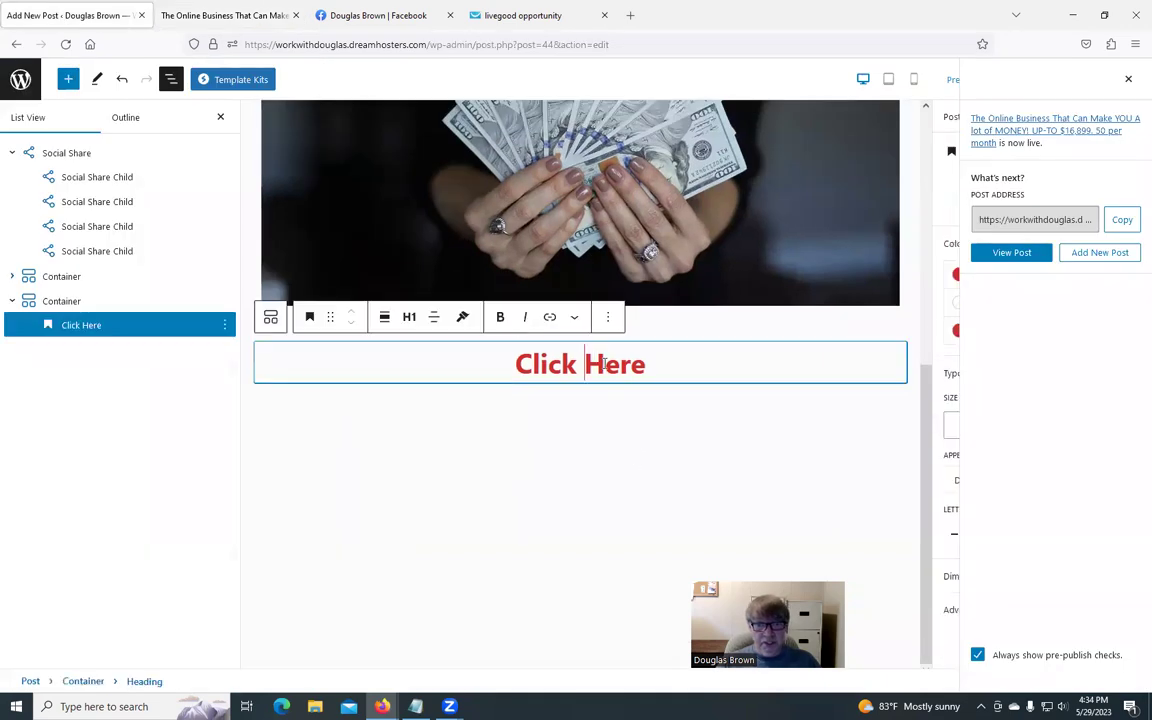
left_click(550, 317)
right_click(496, 406)
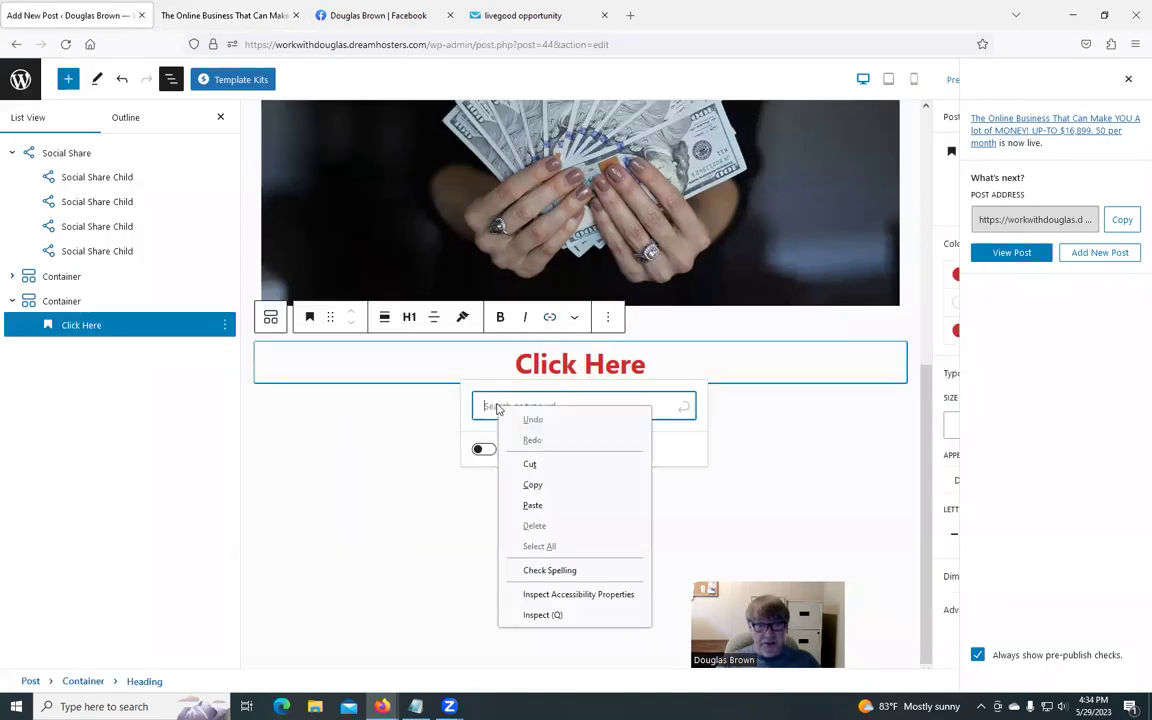
left_click(535, 510)
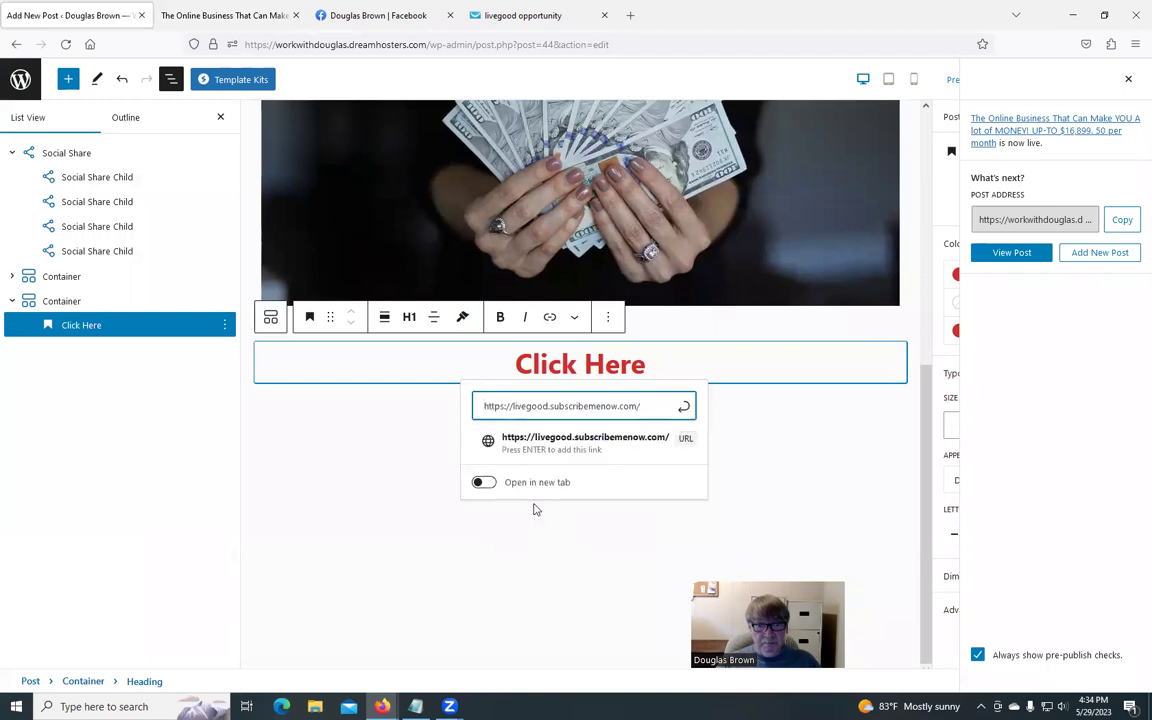
left_click(490, 485)
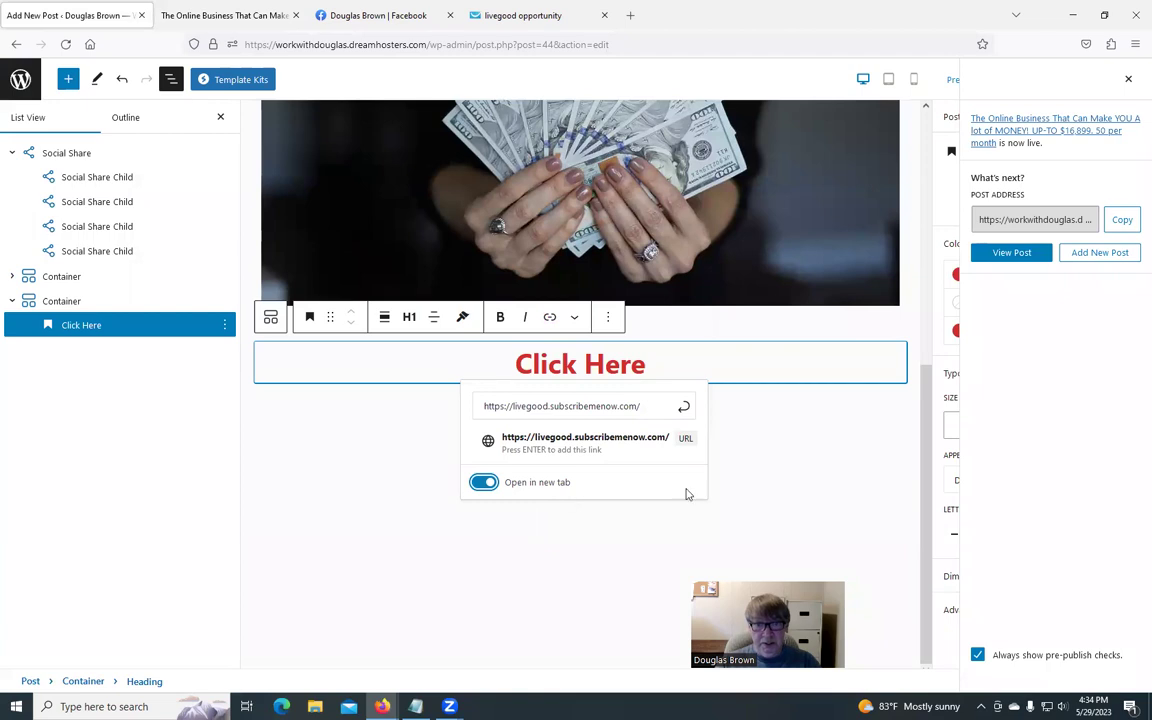
scroll(930, 306, "up", 5)
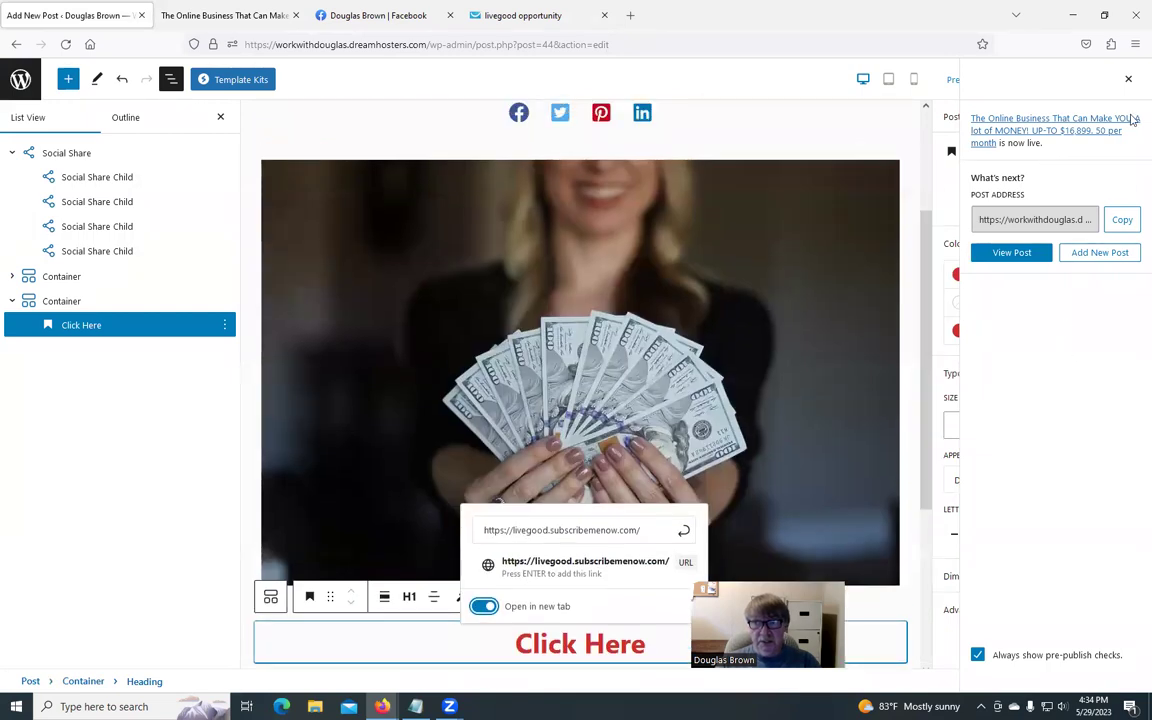
left_click(1133, 78)
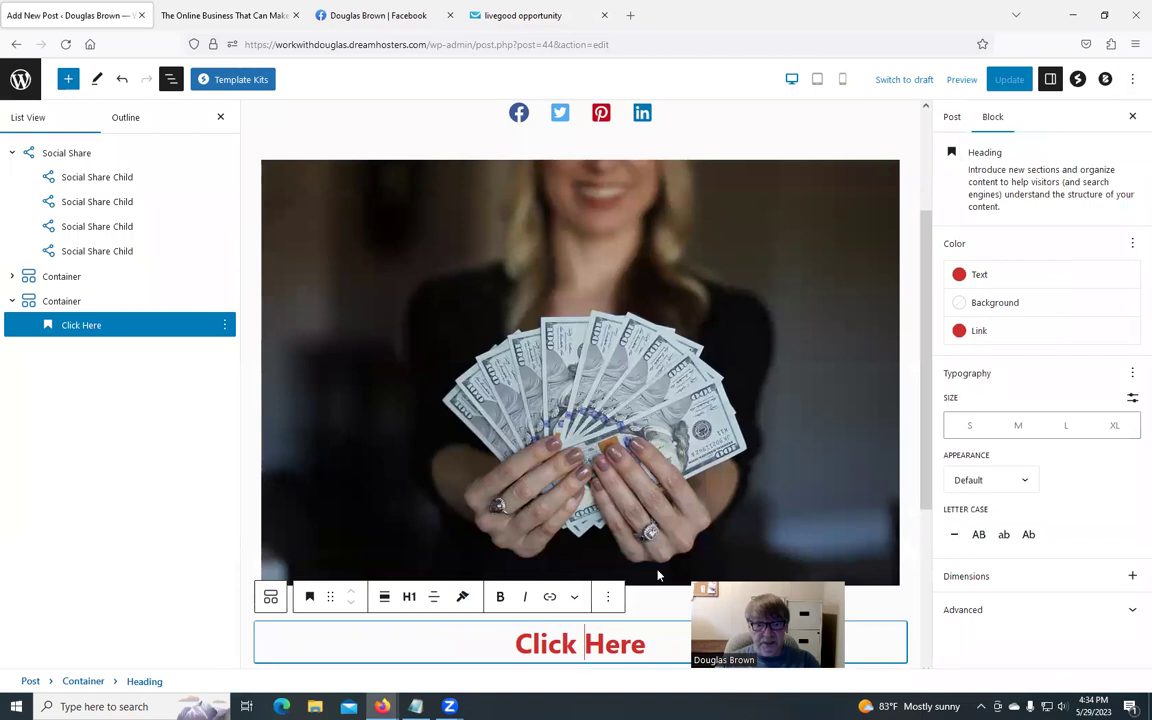
left_click_drag(654, 644, 512, 644)
left_click(548, 596)
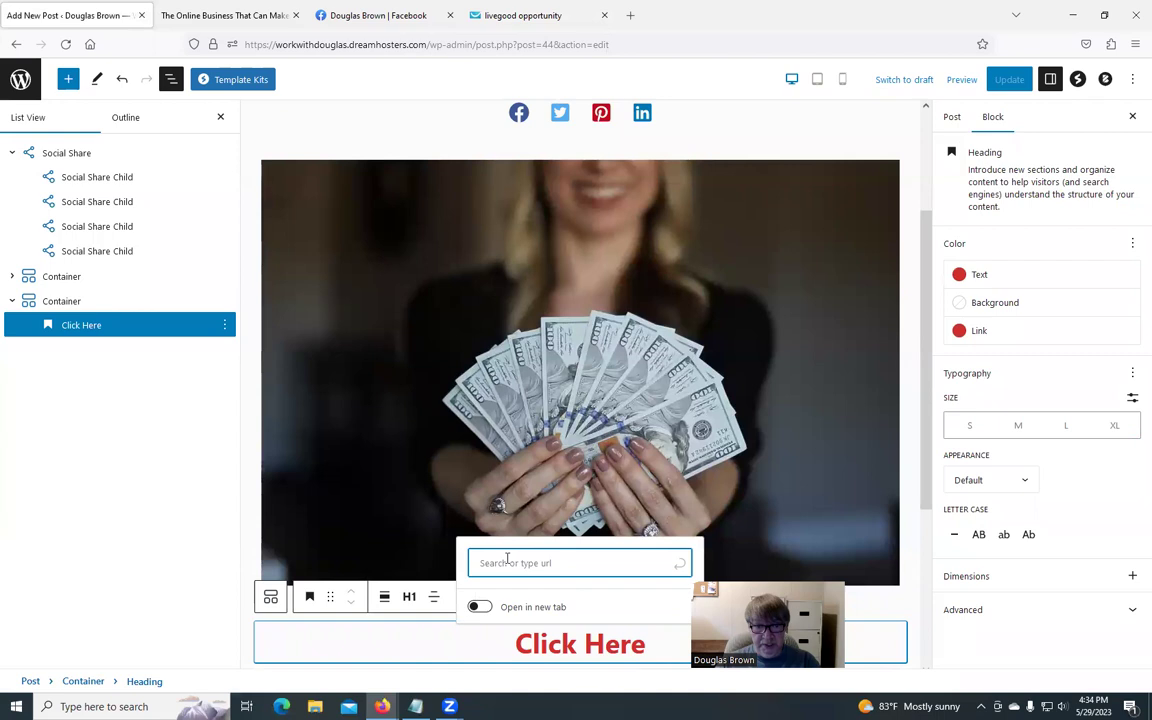
right_click(506, 560)
left_click(543, 434)
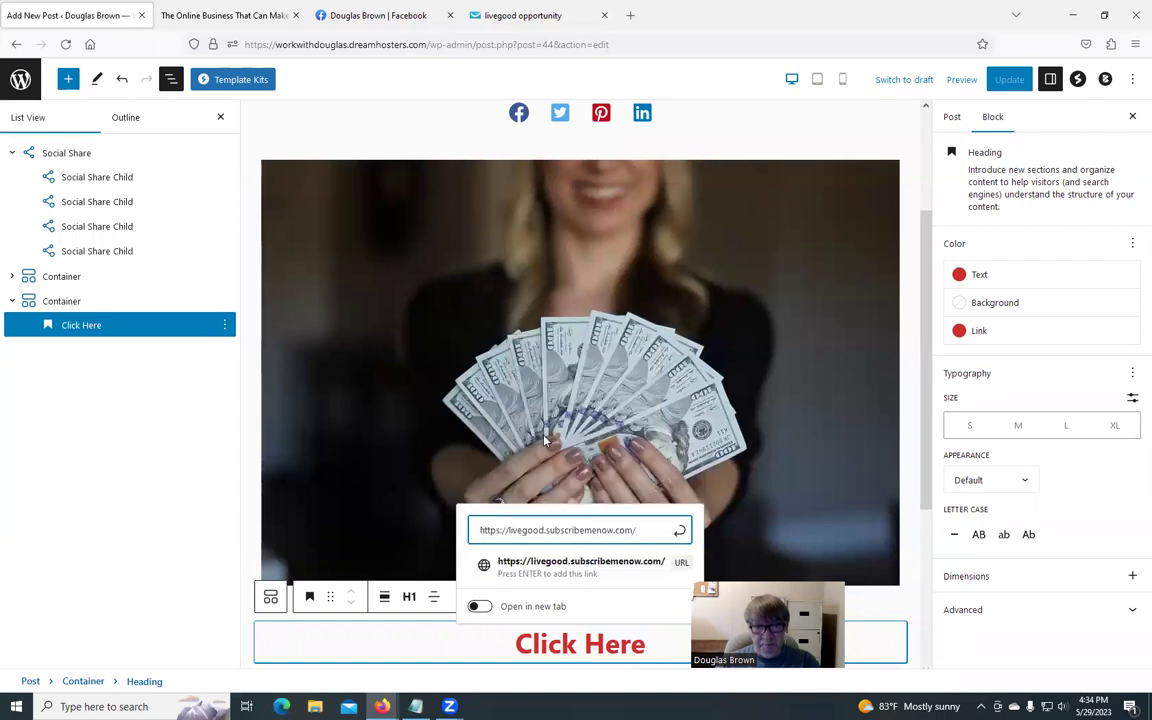
key("Return")
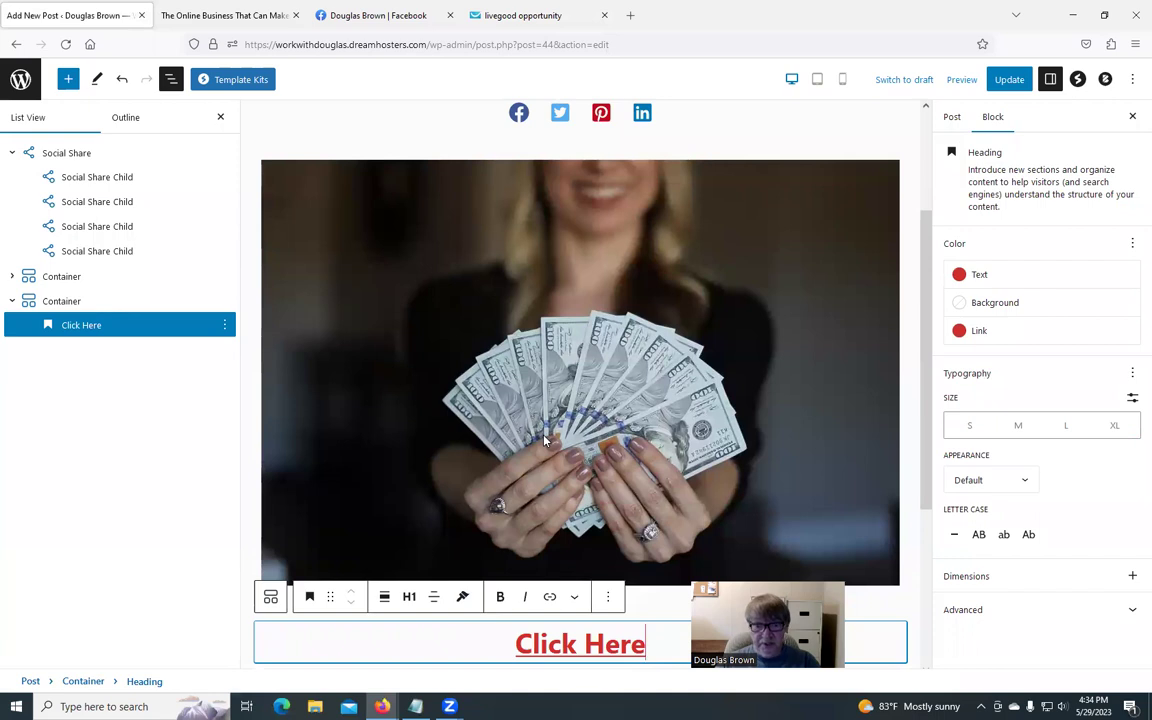
Step: Update the post and open the live post in a new tab
left_click(1012, 79)
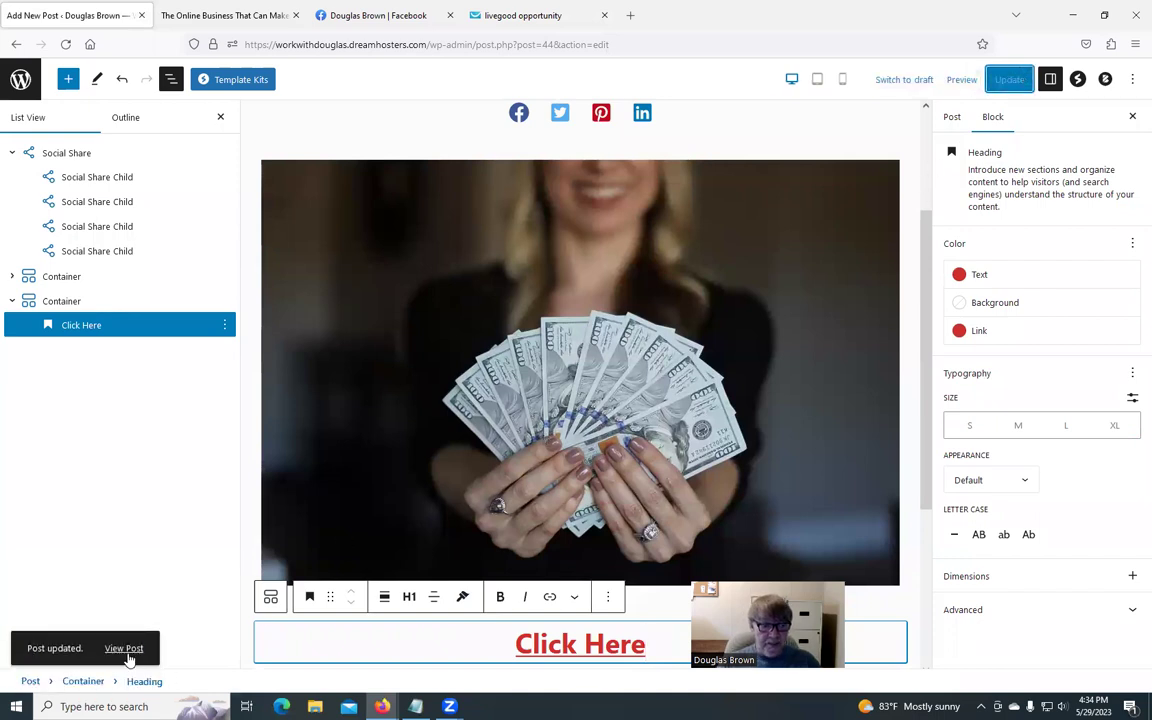
right_click(127, 651)
left_click(175, 437)
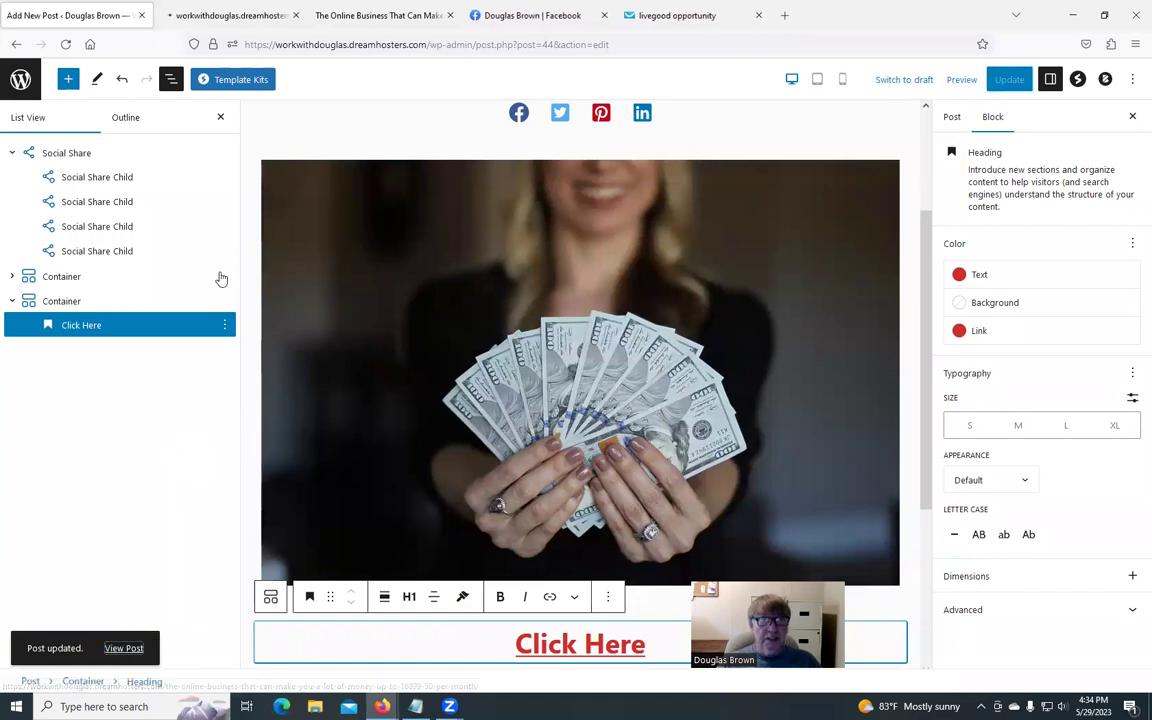
Step: View the published post and test its Facebook share icon
left_click(333, 22)
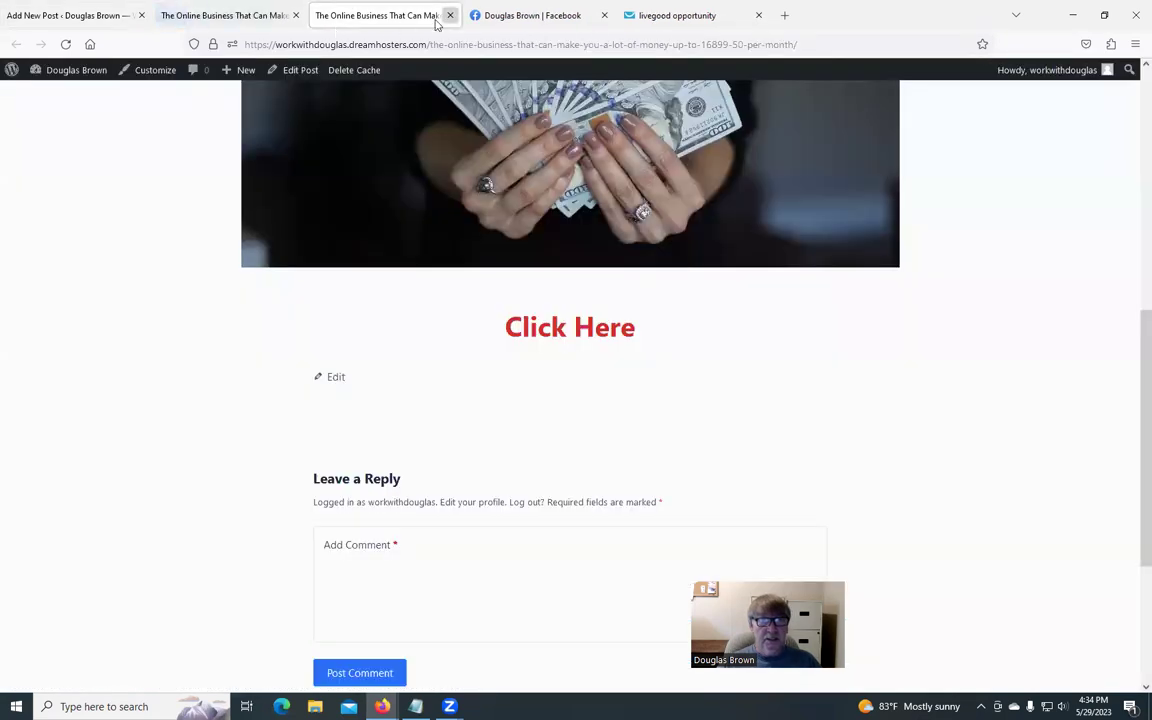
left_click(449, 15)
left_click(228, 15)
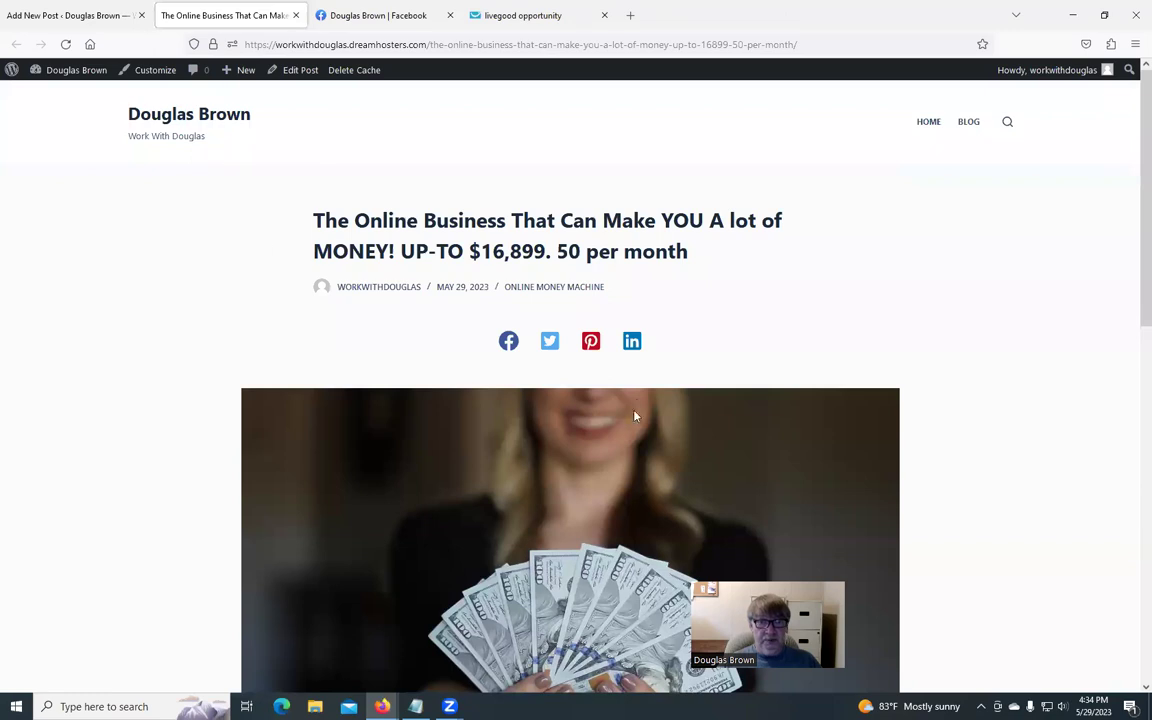
left_click(509, 342)
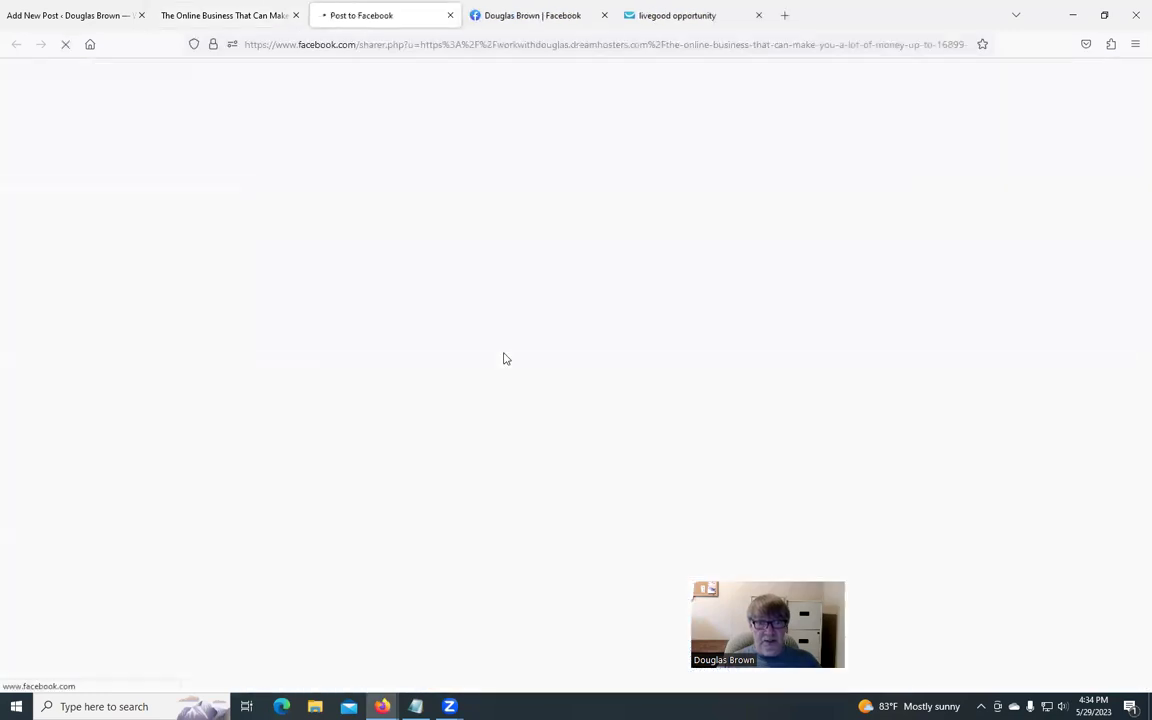
left_click(450, 15)
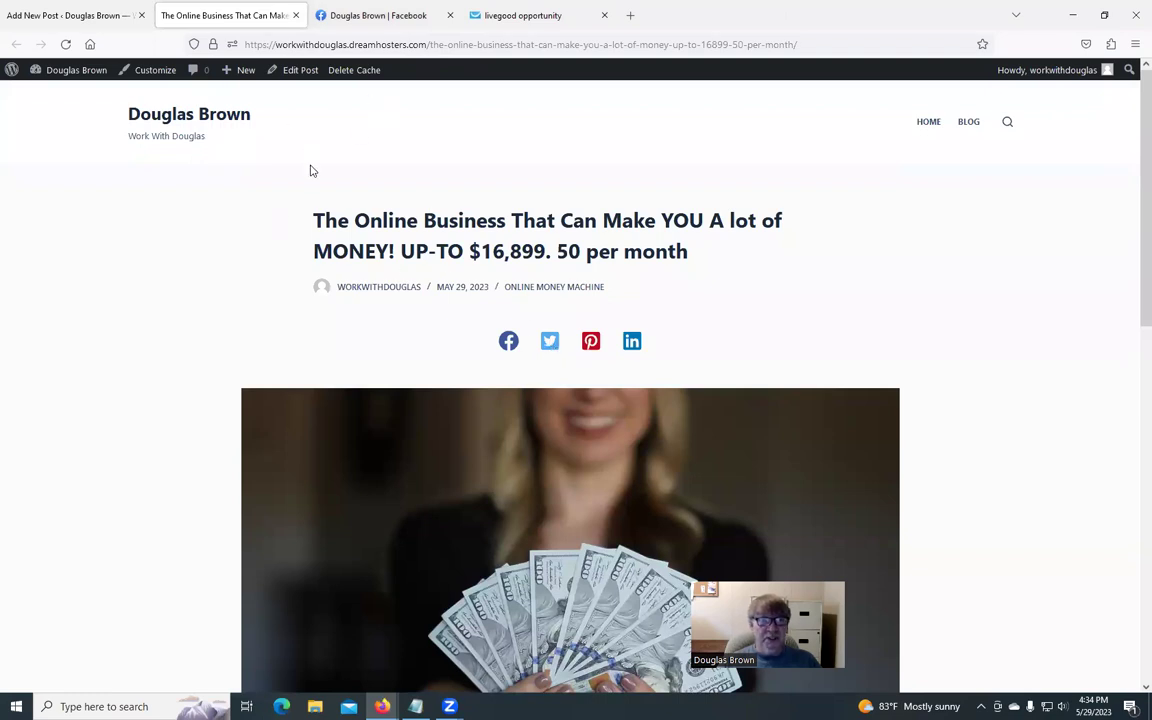
Step: Follow the post's red 'Click Here' link to the livegood landing page
scroll(185, 422, "down", 4)
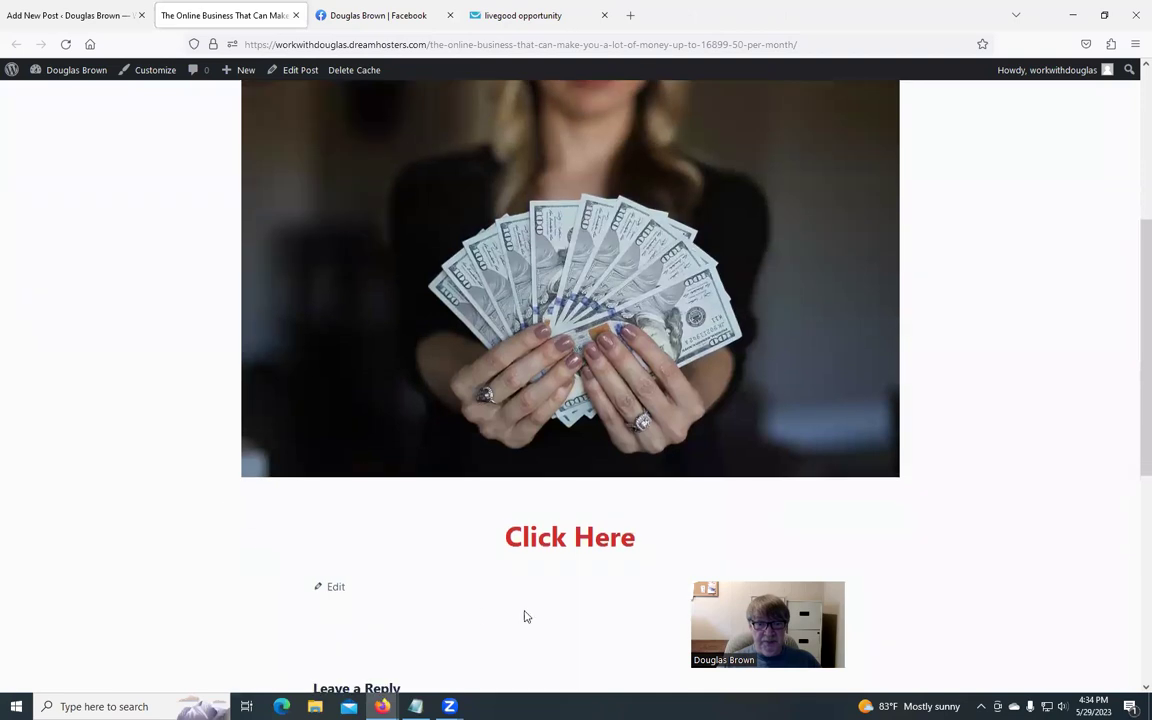
left_click(560, 536)
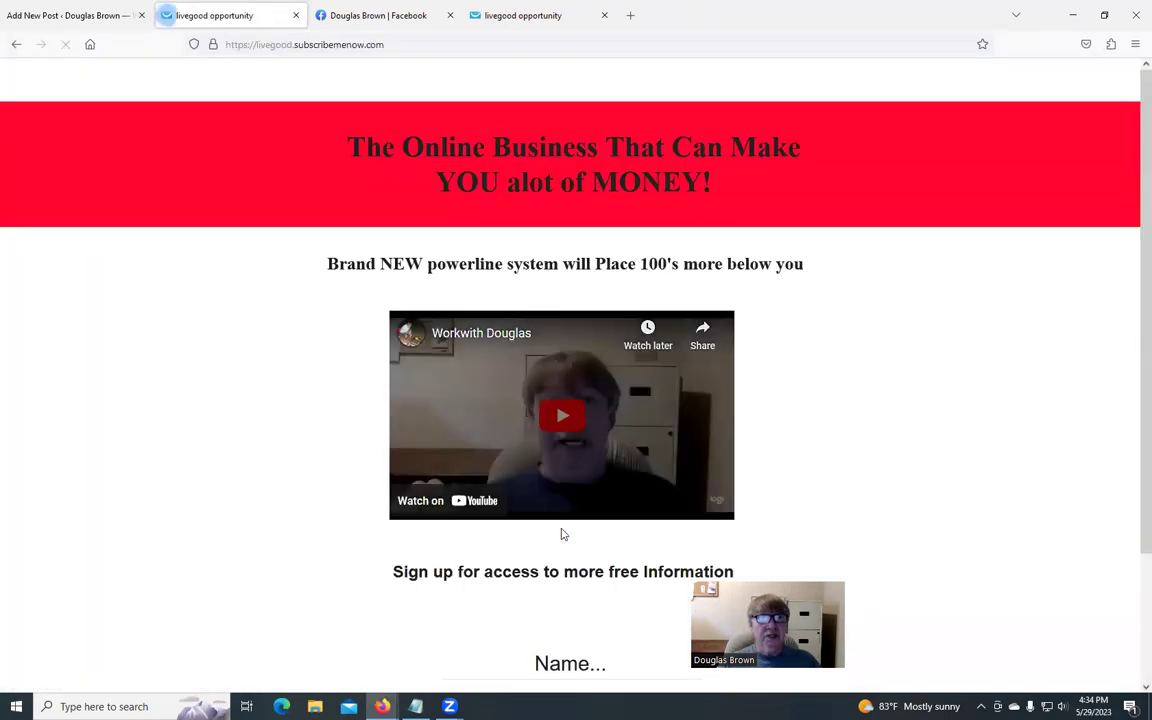
scroll(561, 535, "down", 1)
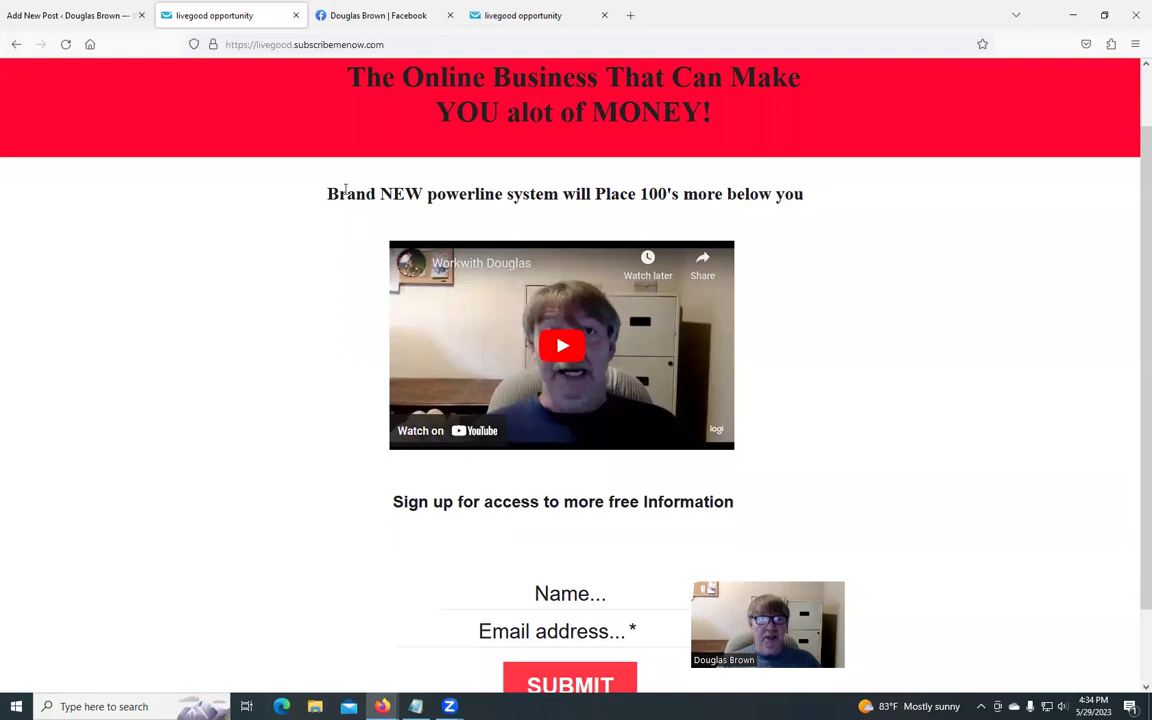
Step: Close the landing-page and Facebook tabs, leaving only the post editor open
left_click(295, 15)
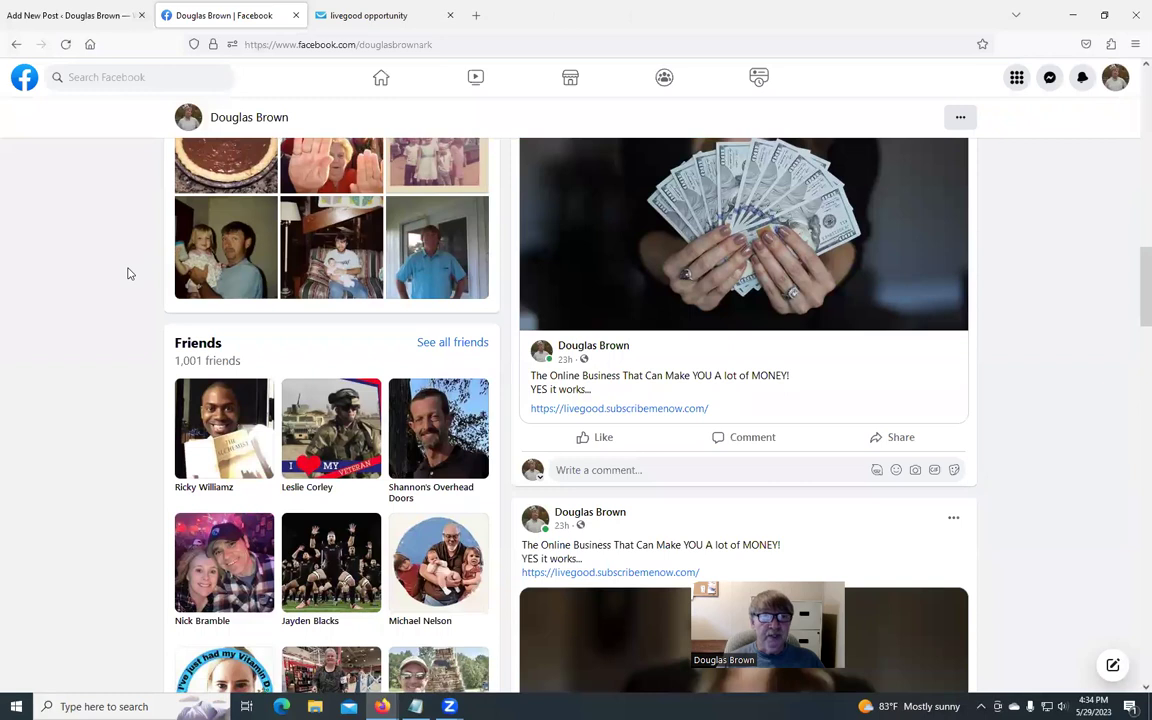
left_click(336, 17)
left_click(450, 15)
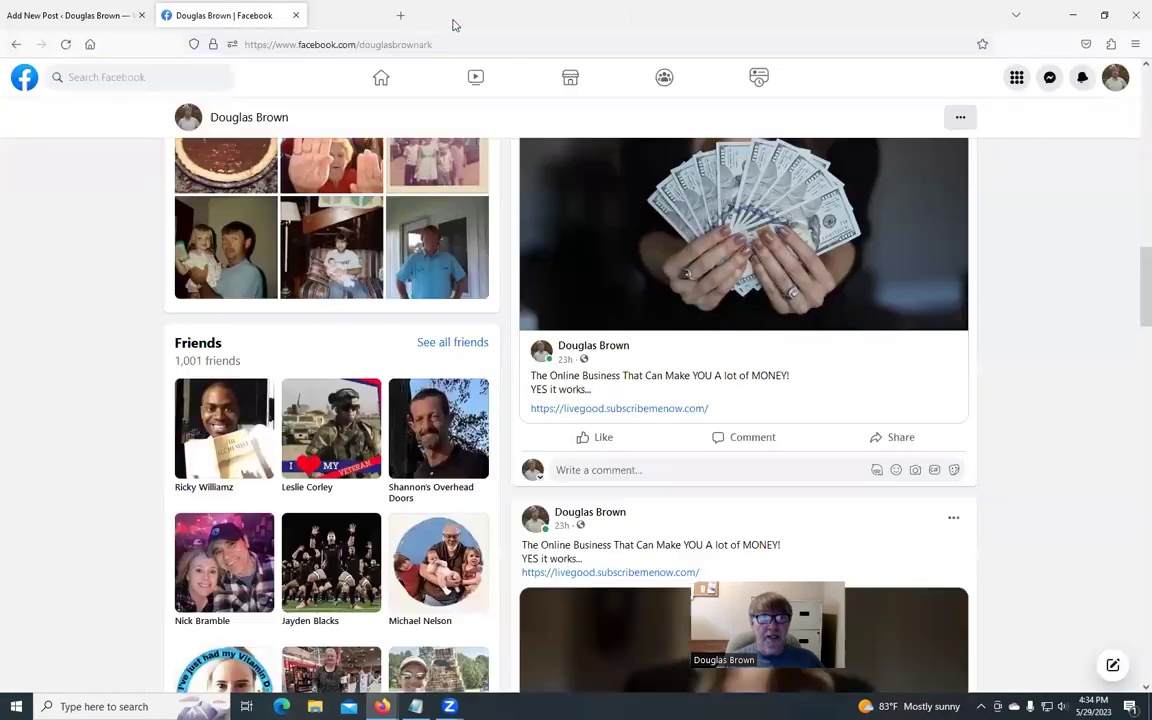
left_click(1116, 84)
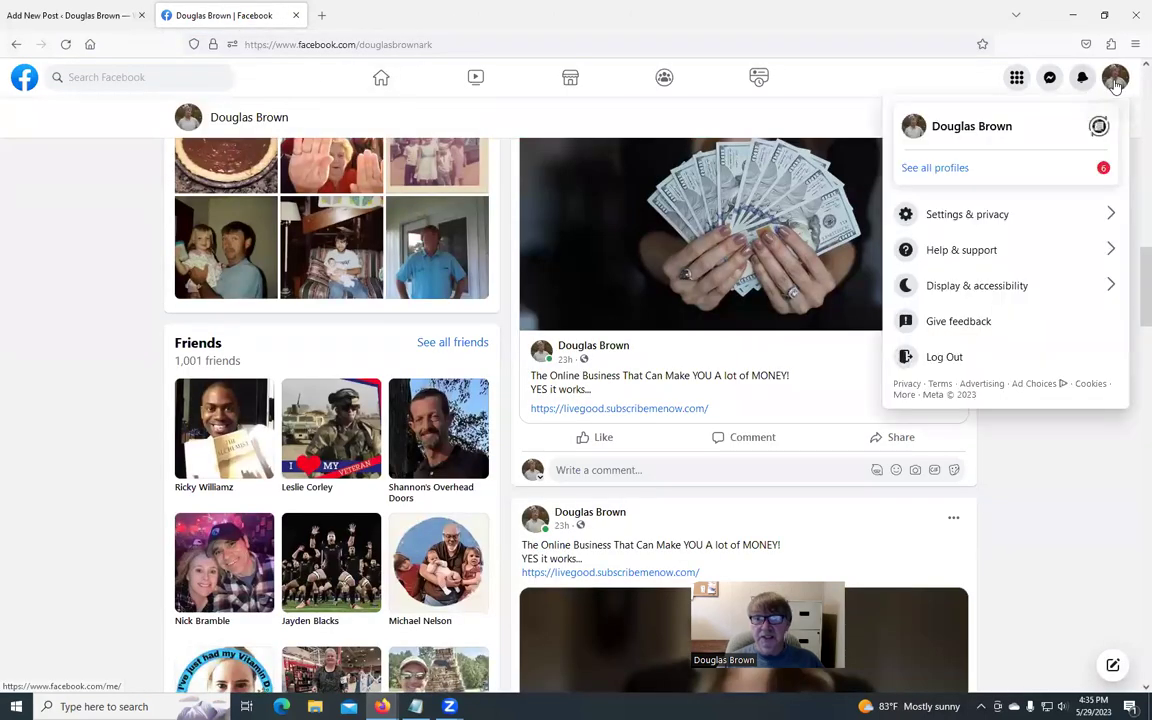
left_click(943, 355)
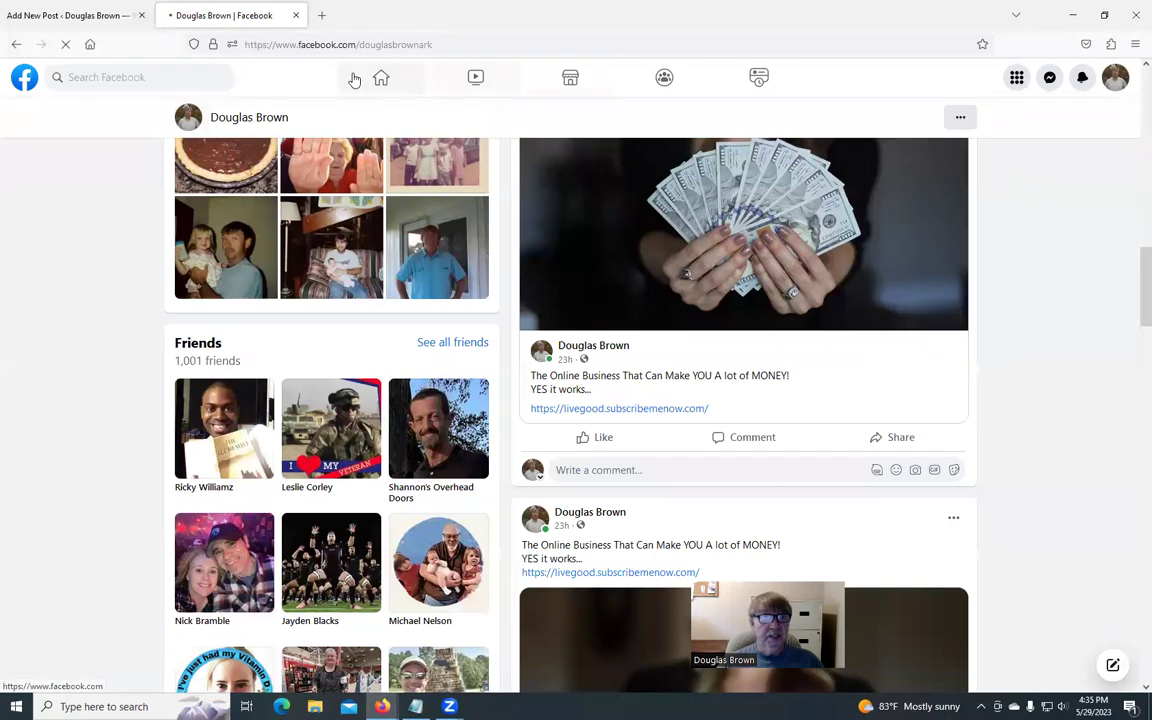
left_click(296, 15)
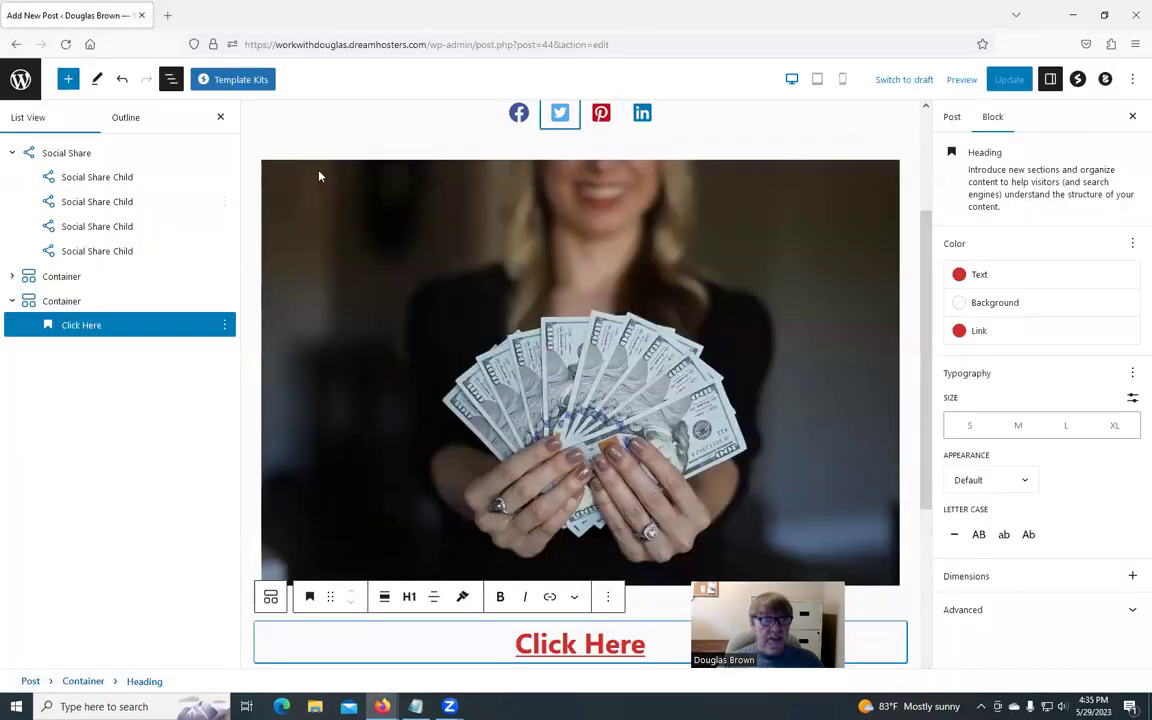
Step: Update the post, then return to Posts and open the Installed Plugins list
left_click(1010, 80)
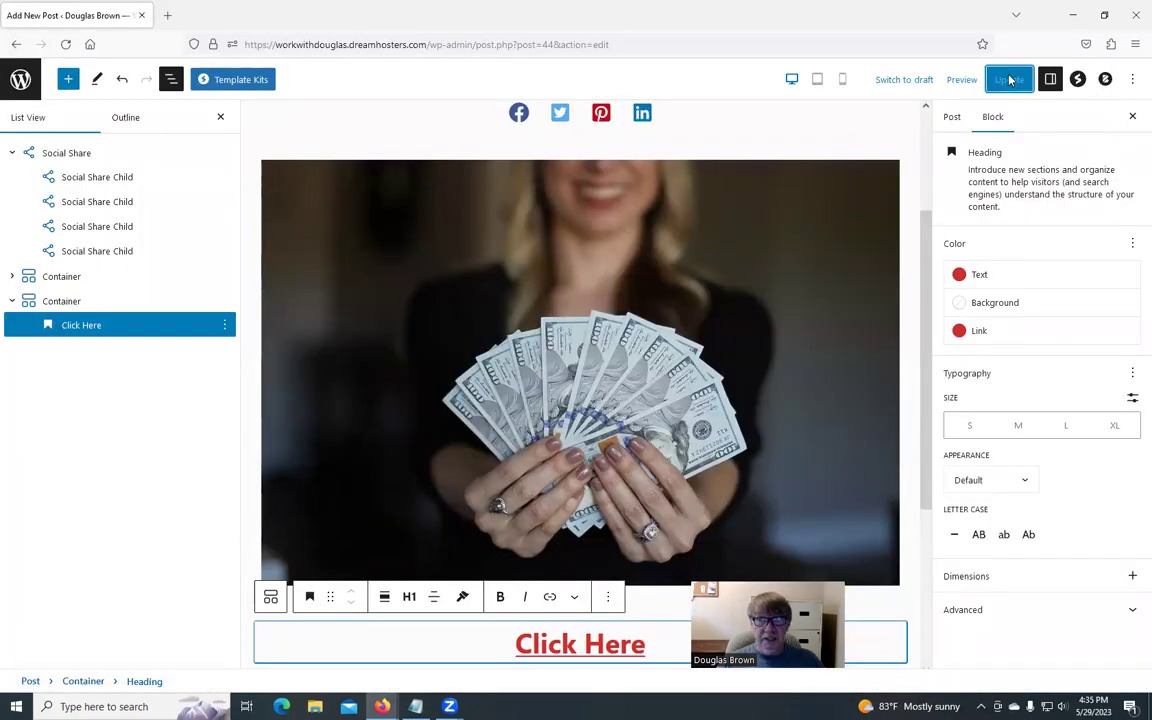
left_click(14, 44)
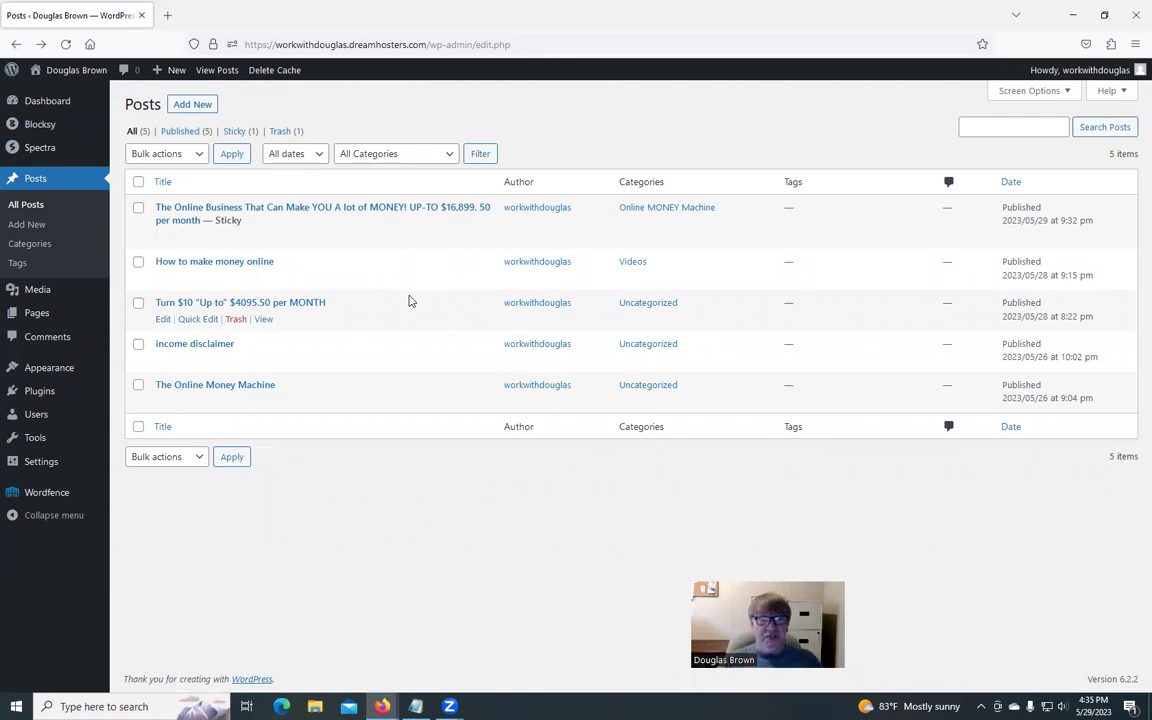
left_click(42, 397)
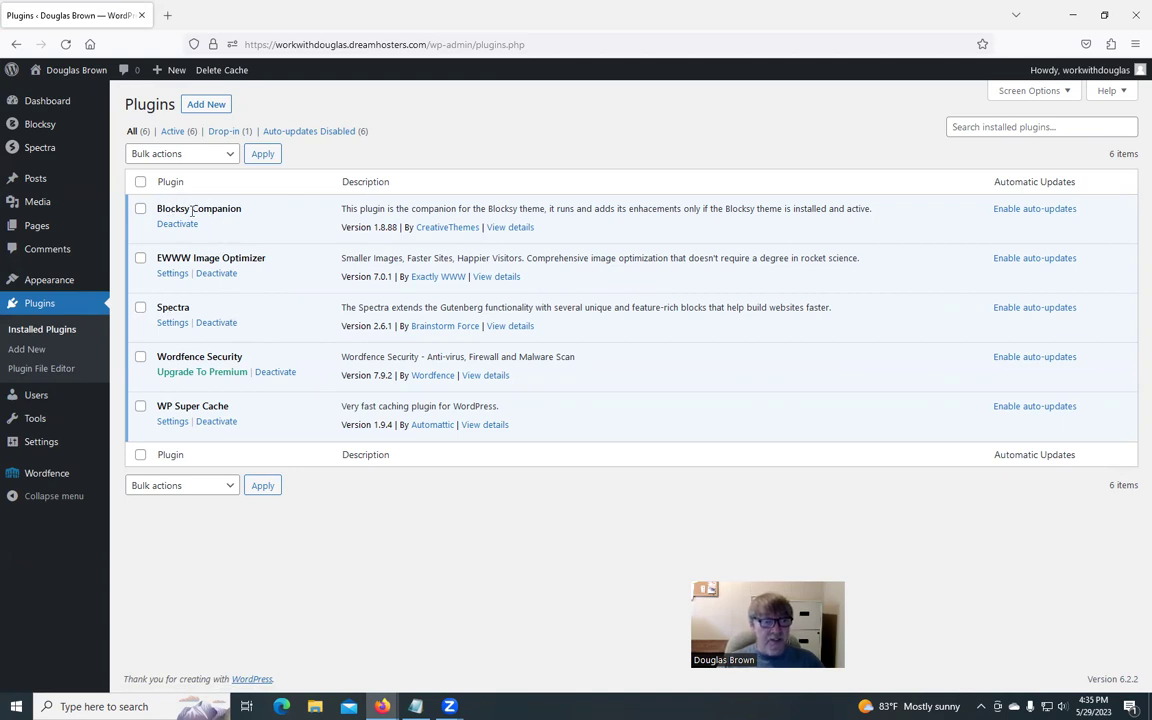
left_click(506, 229)
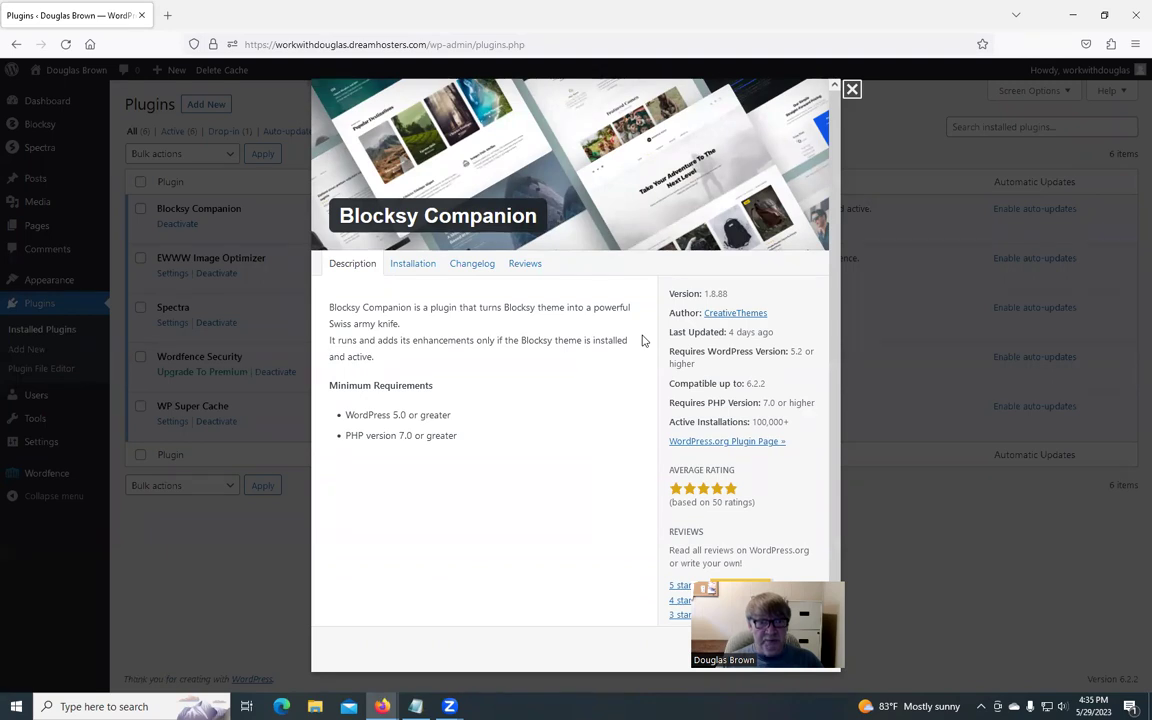
scroll(643, 341, "down", 1)
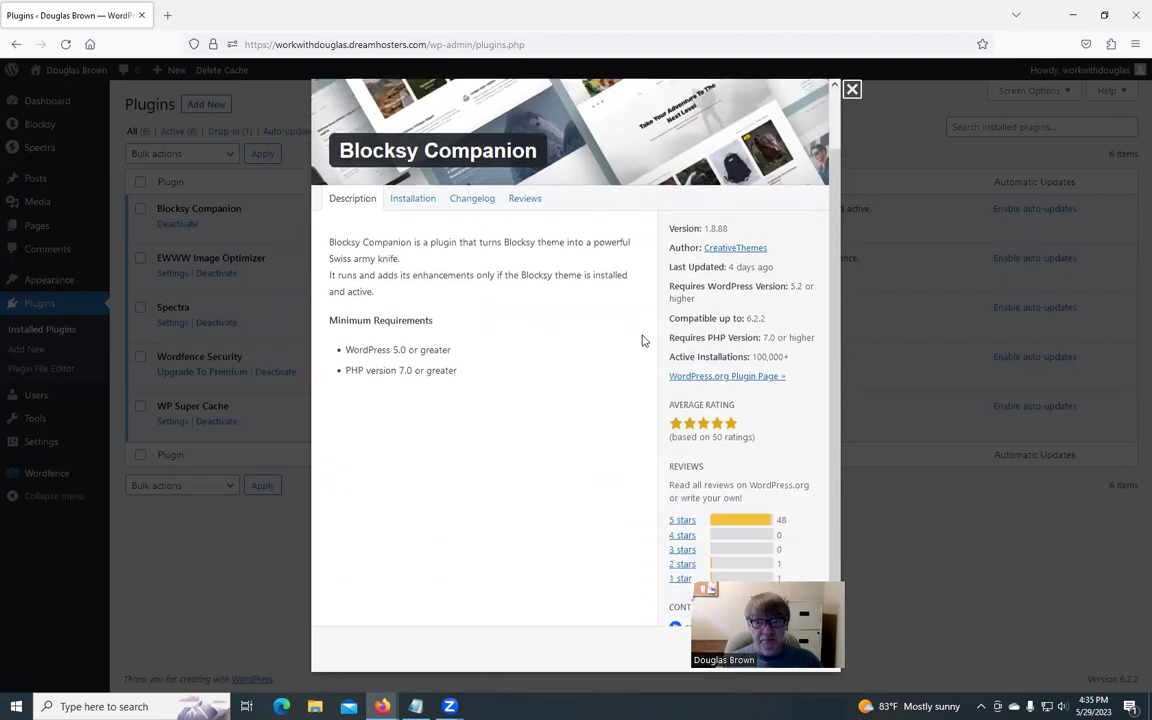
scroll(643, 341, "up", 1)
scroll(643, 341, "down", 1)
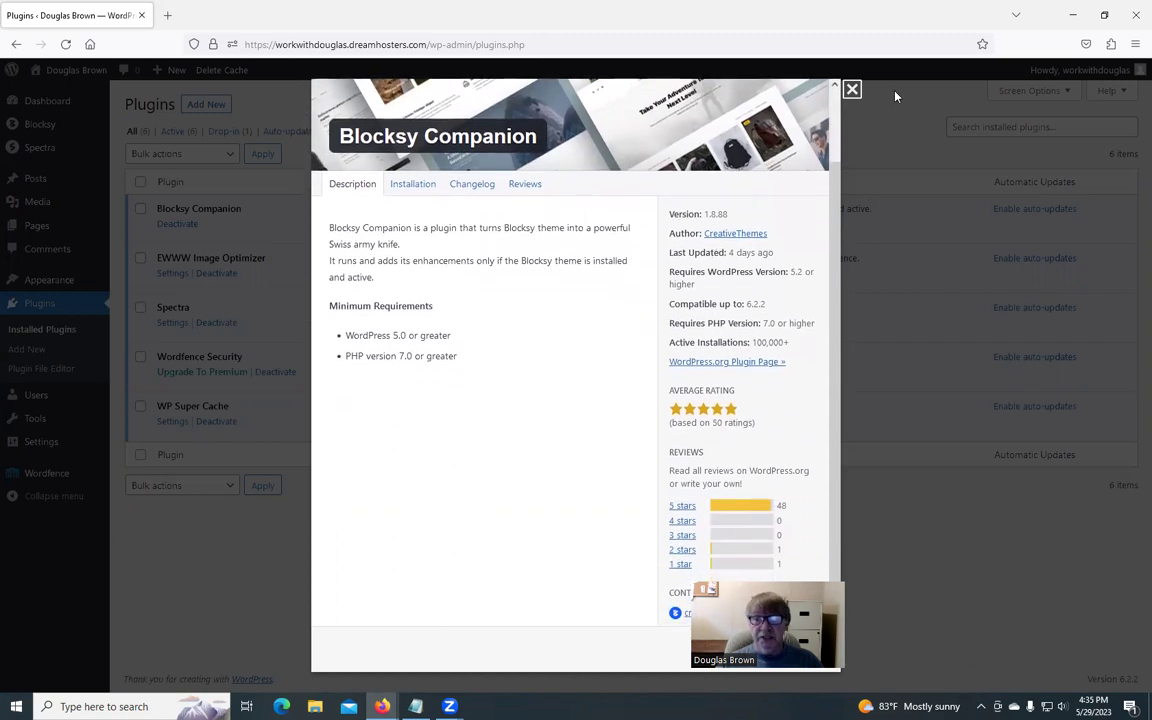
left_click(851, 90)
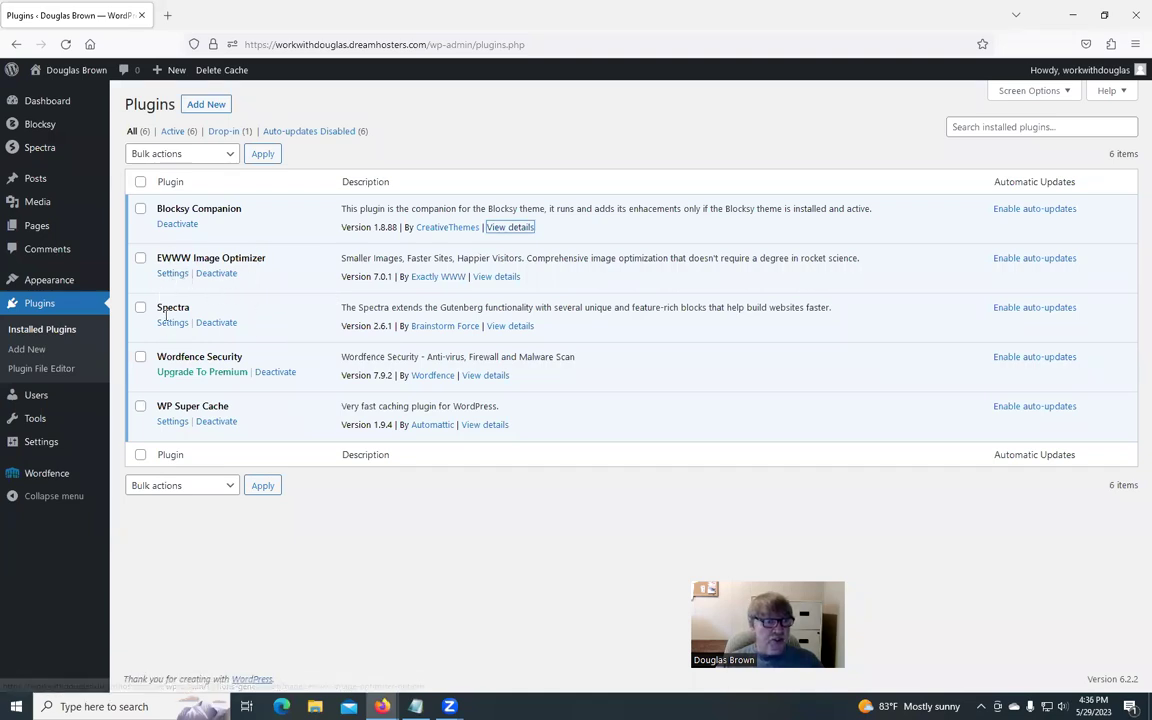
Step: Visit the Users list, then log out through the Howdy account menu
left_click(33, 394)
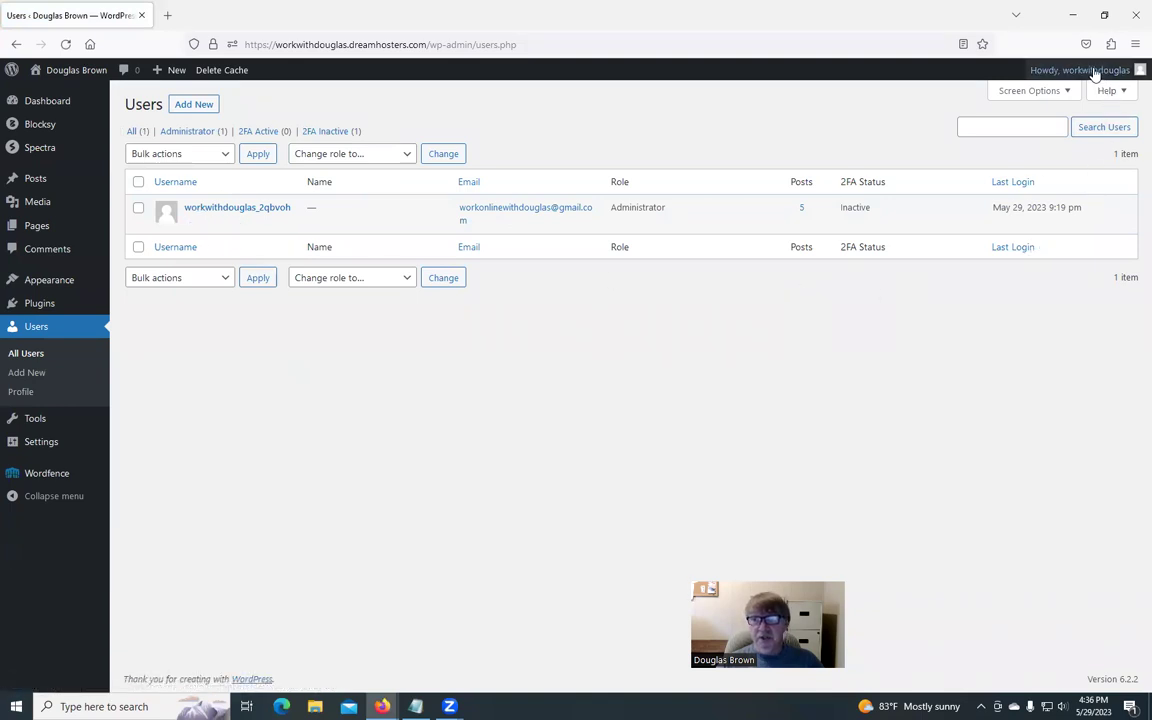
mouse_move(1093, 69)
left_click(1050, 152)
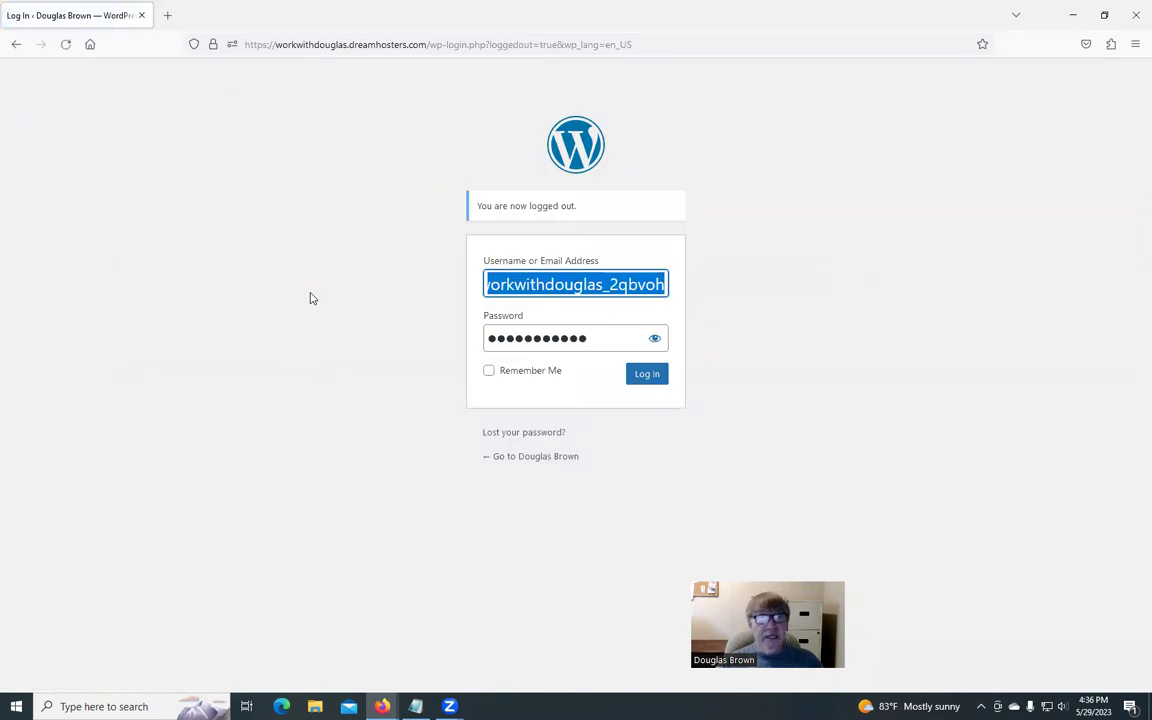
Step: Load the Google home page with the Firefox Home button
left_click(90, 44)
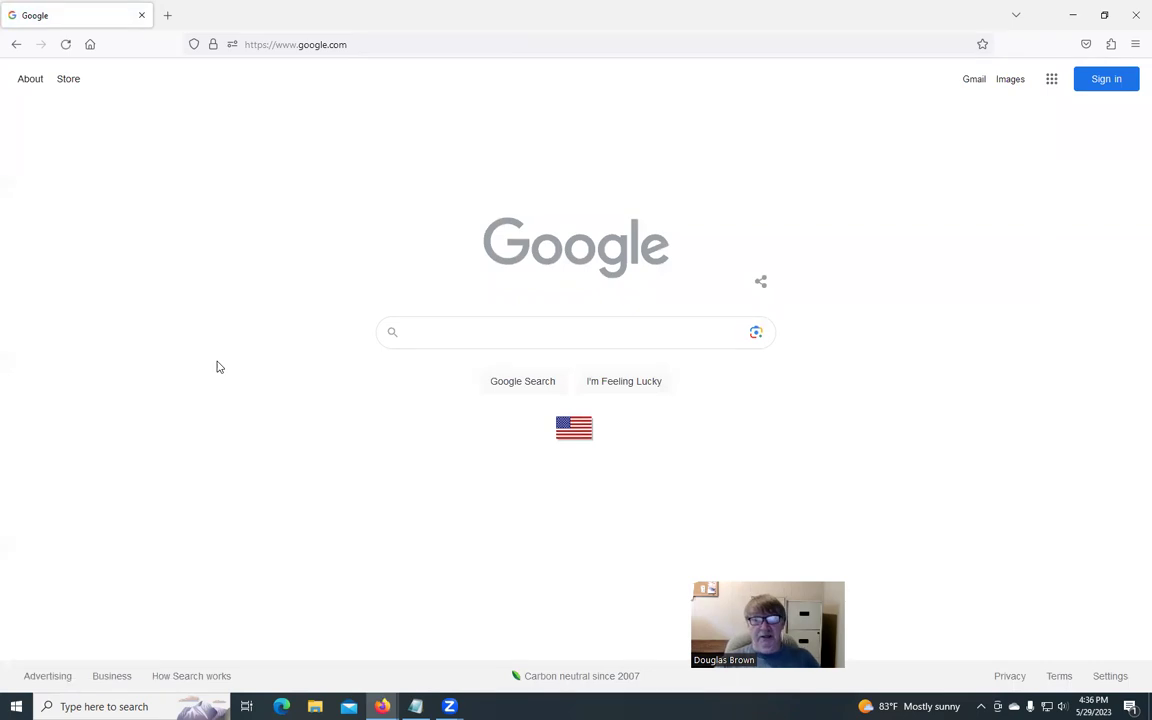